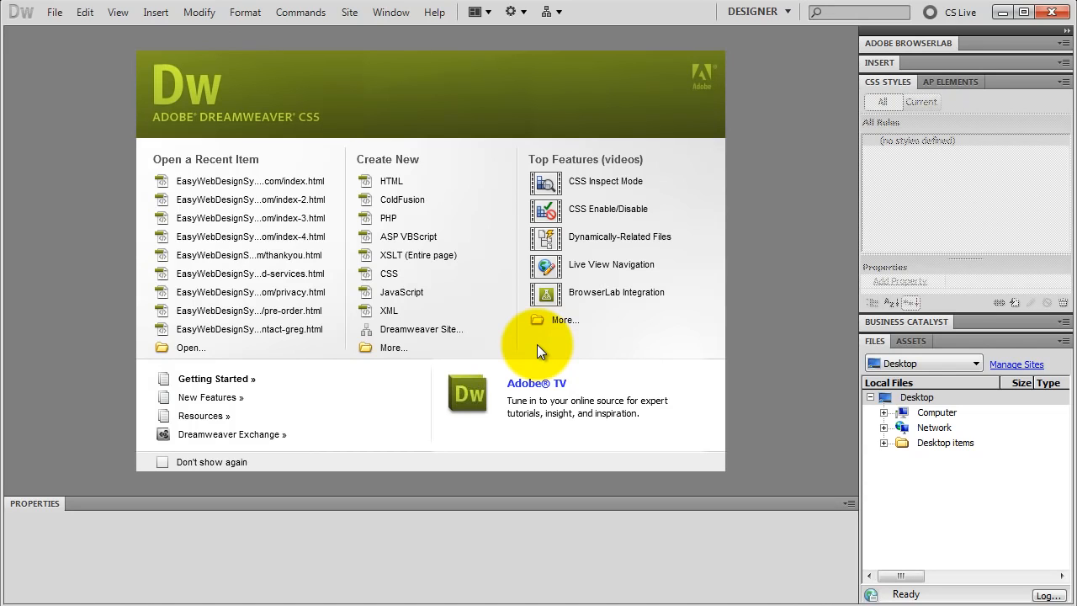
- Start defining a new site and name it Site1
click(974, 363)
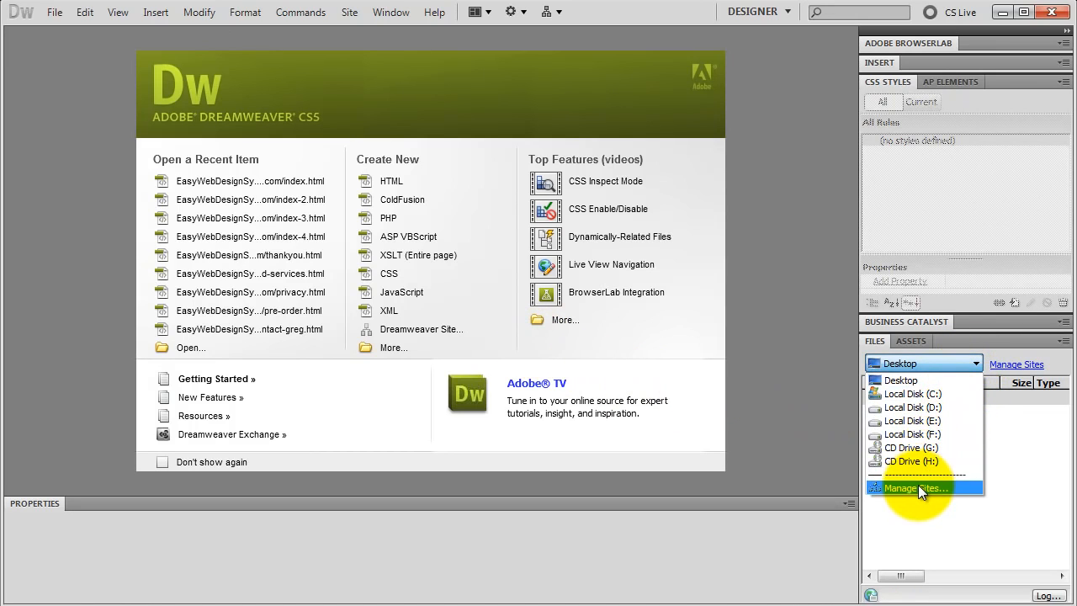
click(919, 487)
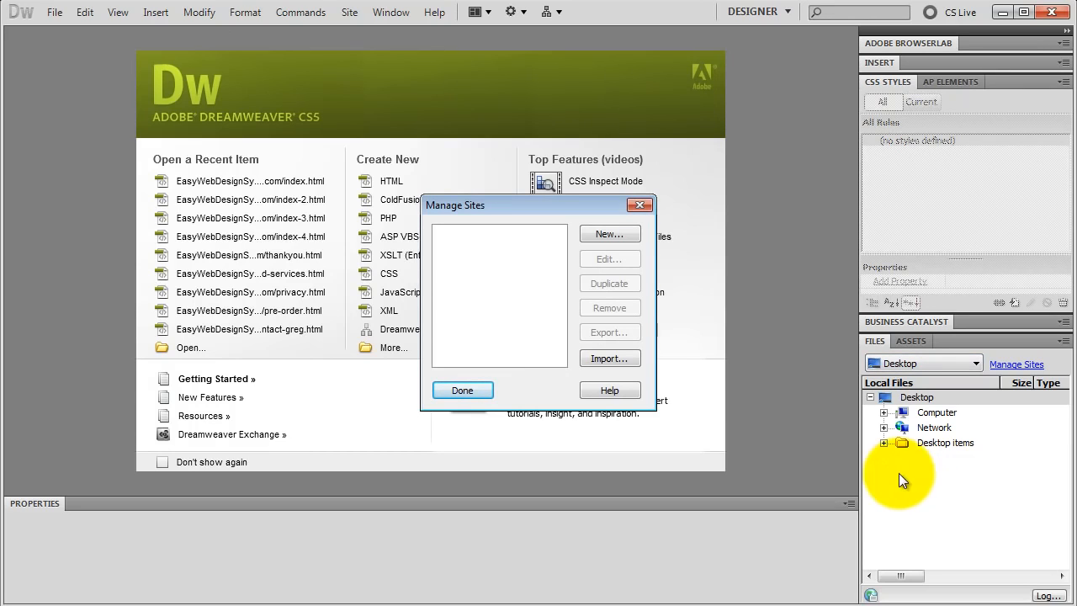
click(626, 235)
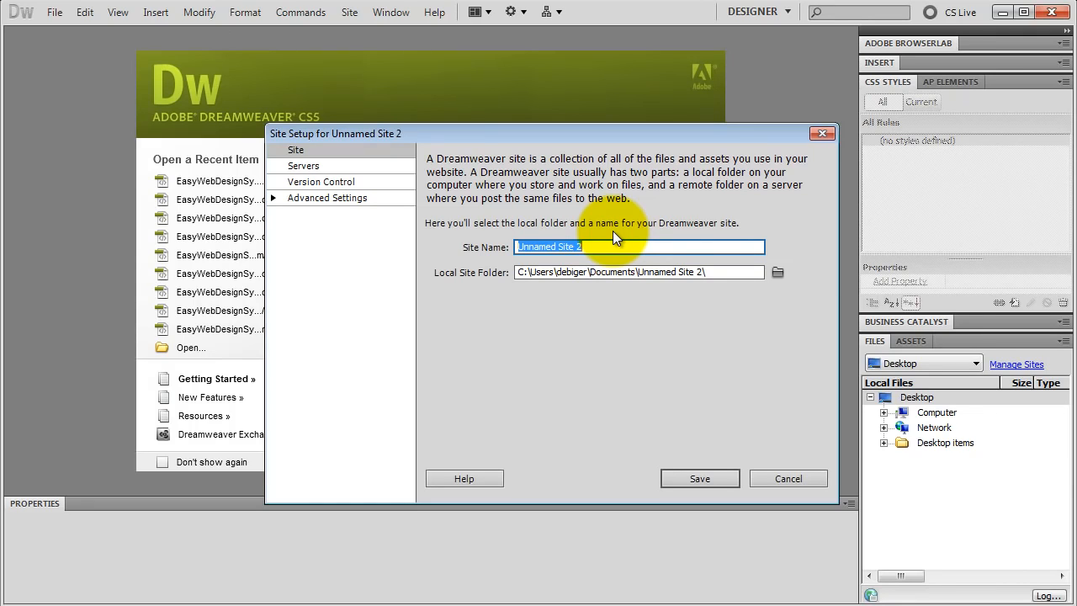
text(Site1)
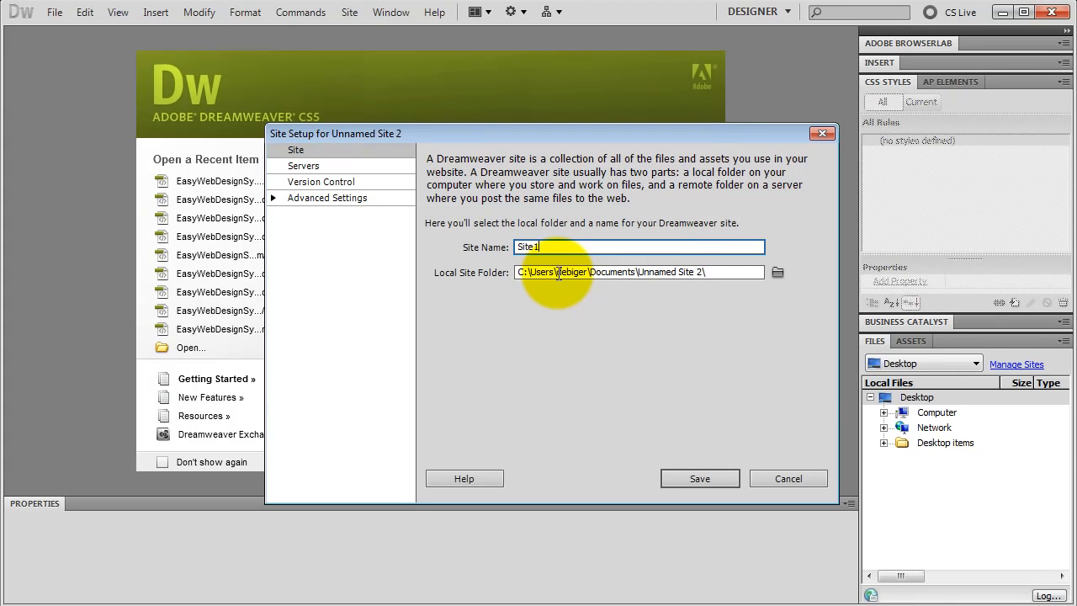
- Set the local site folder to _Sites\site1 on the desktop, save the site definition and finish managing sites
click(779, 273)
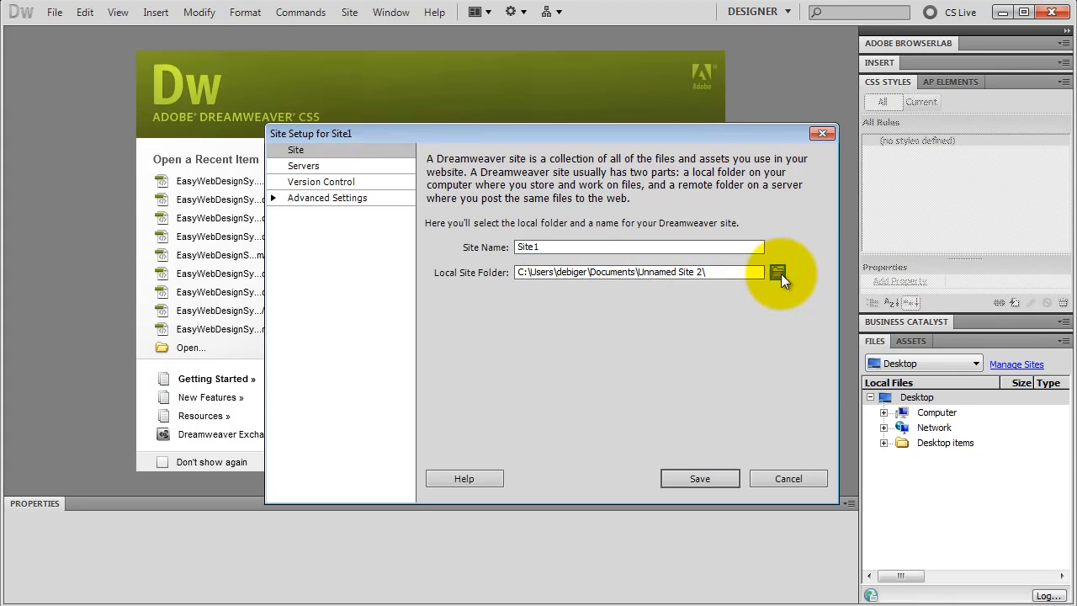
click(358, 270)
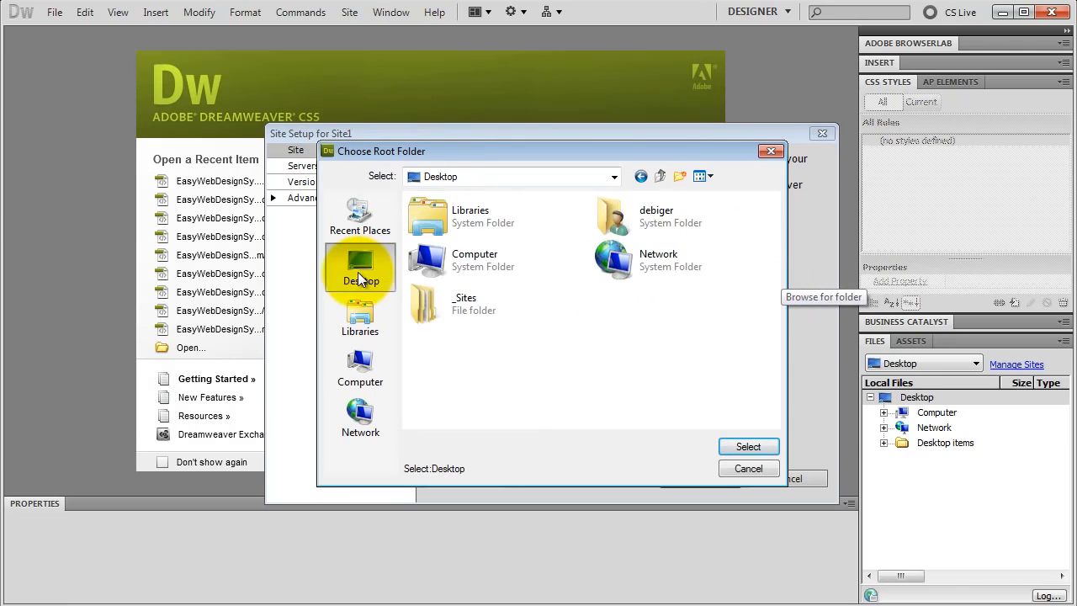
double_click(477, 303)
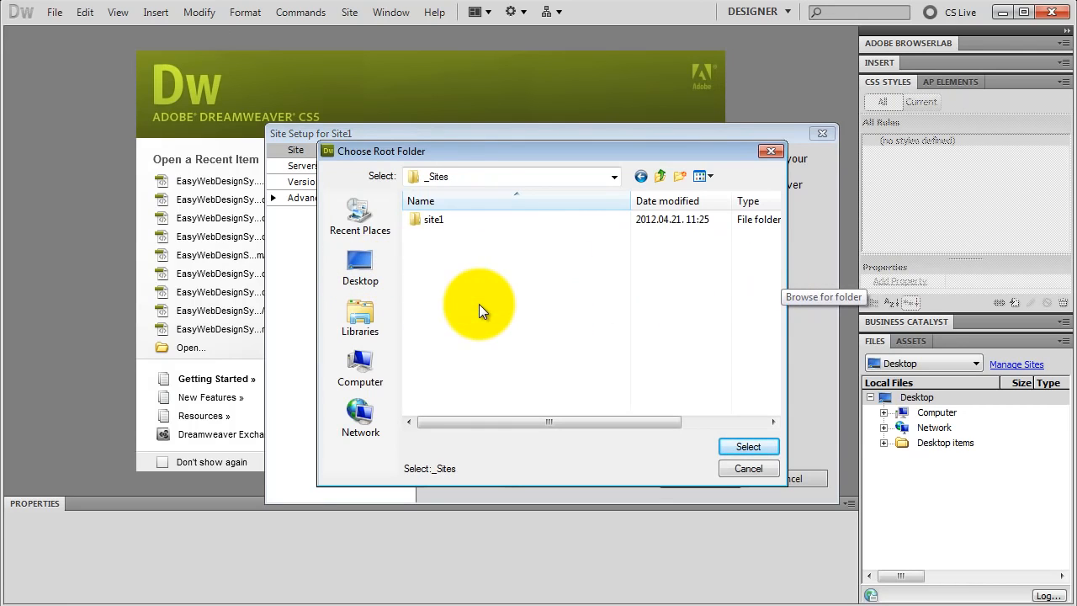
double_click(441, 219)
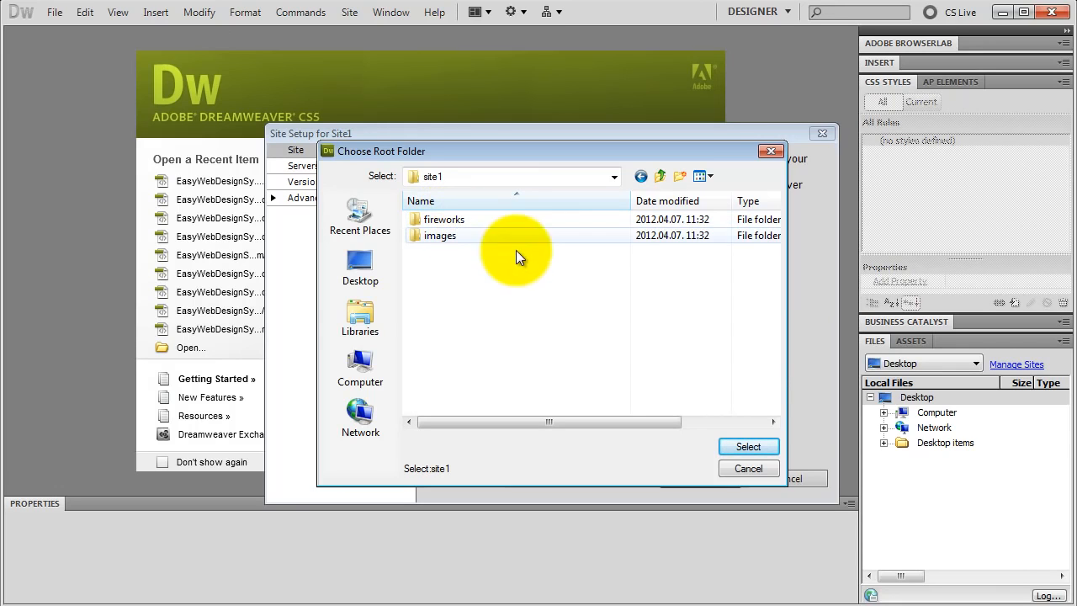
click(748, 446)
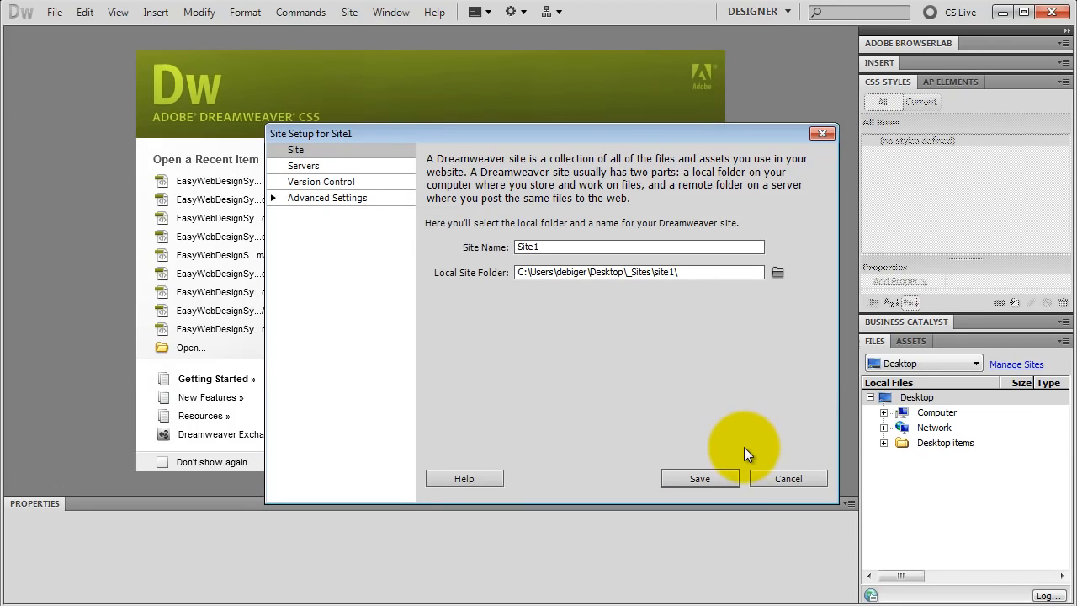
click(699, 478)
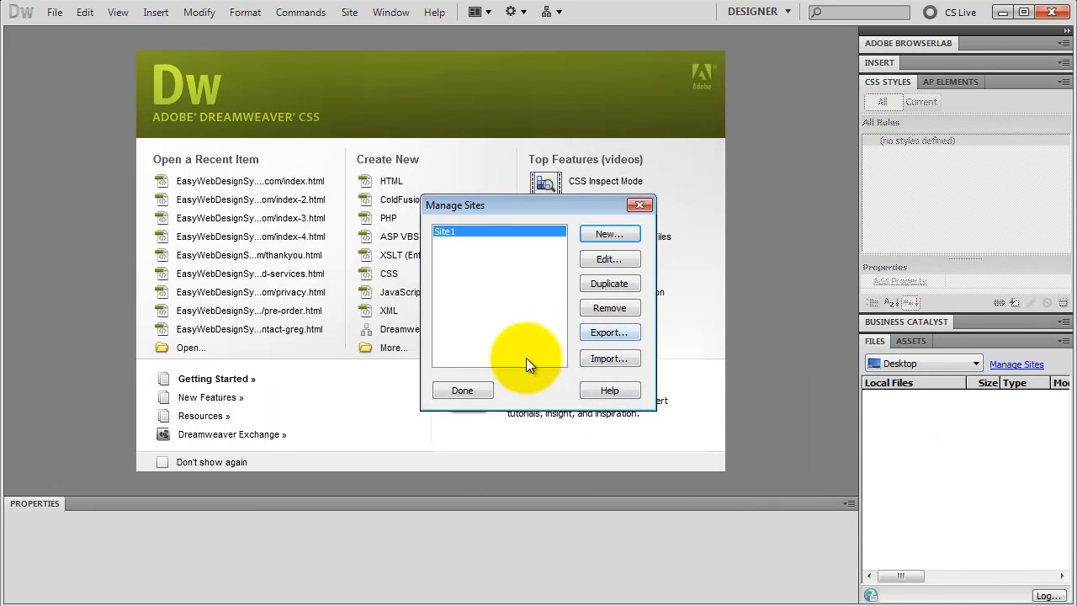
click(469, 390)
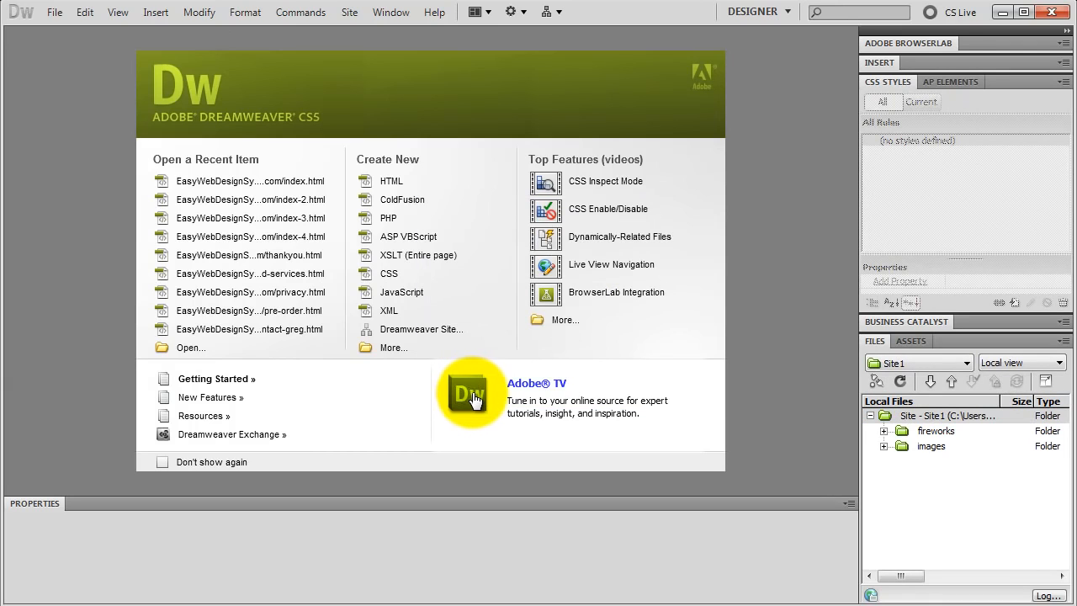
- Examine Site1's root folder, its entry in the site list and the options available for managing it
click(878, 409)
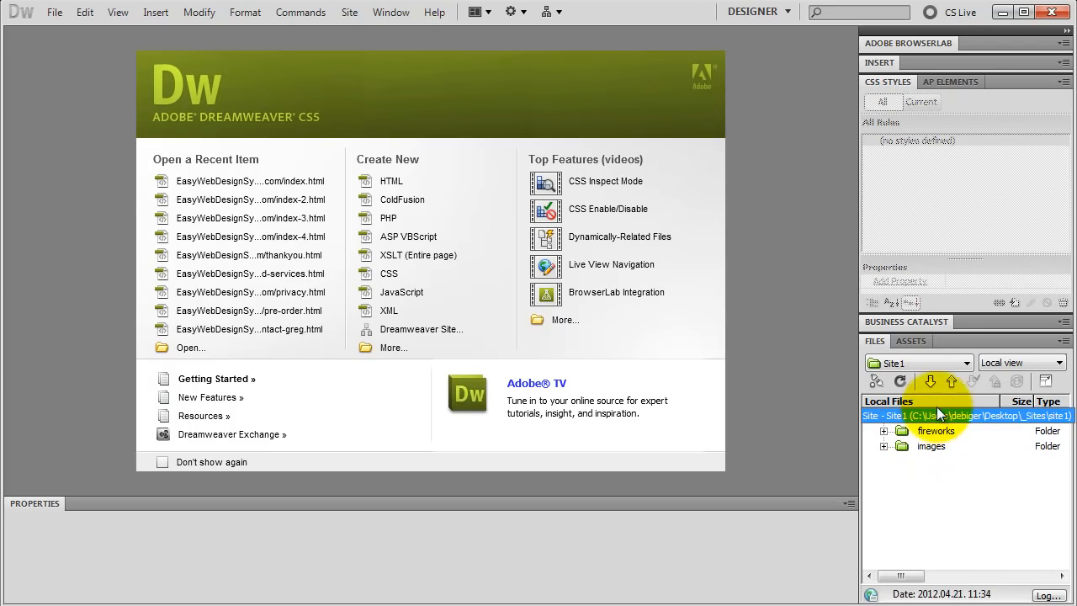
click(956, 364)
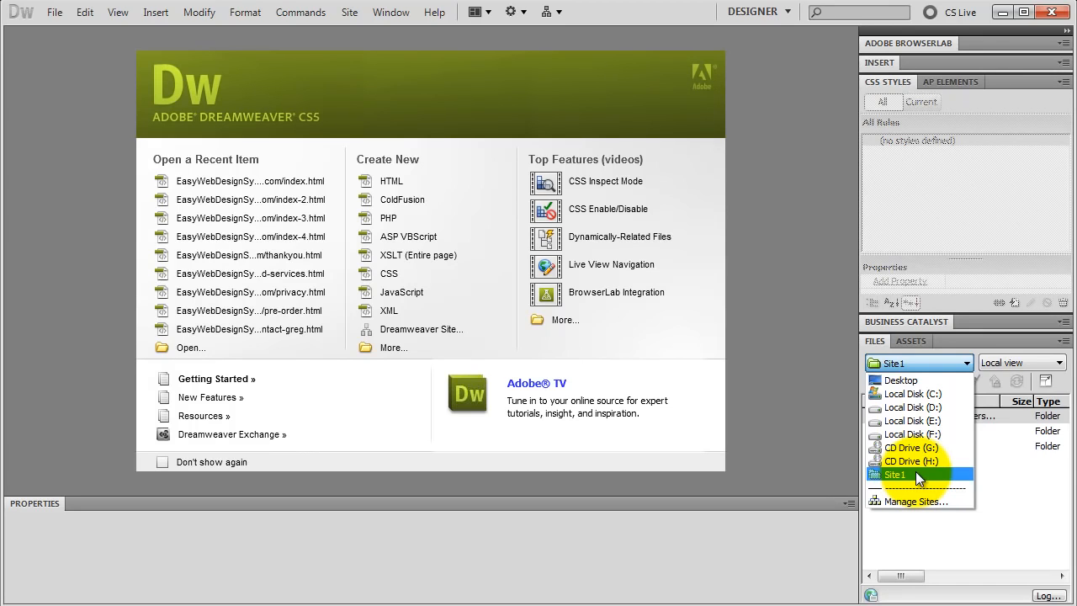
click(910, 502)
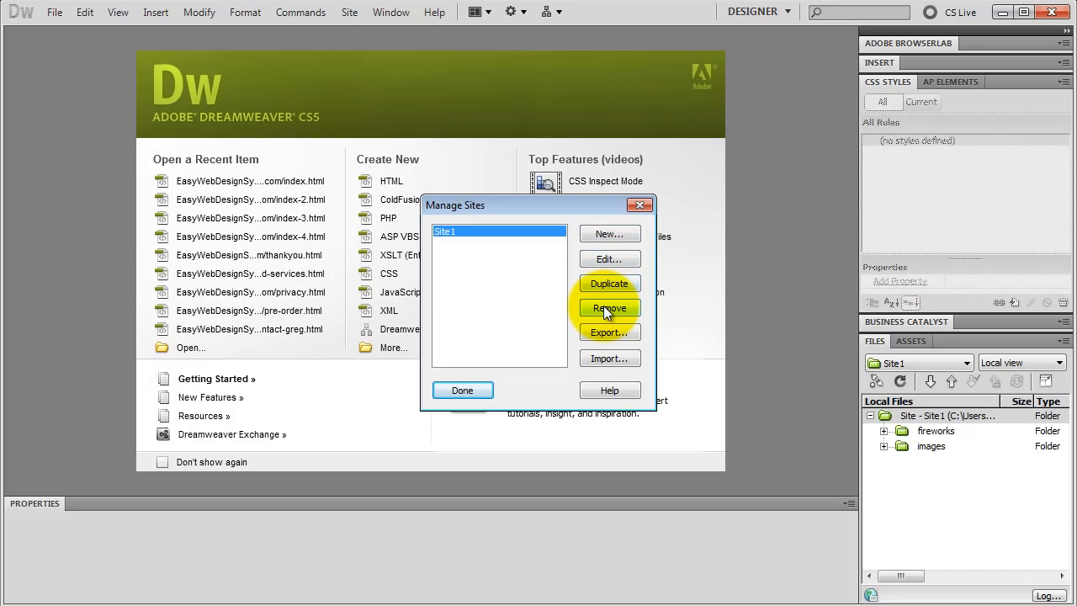
click(638, 207)
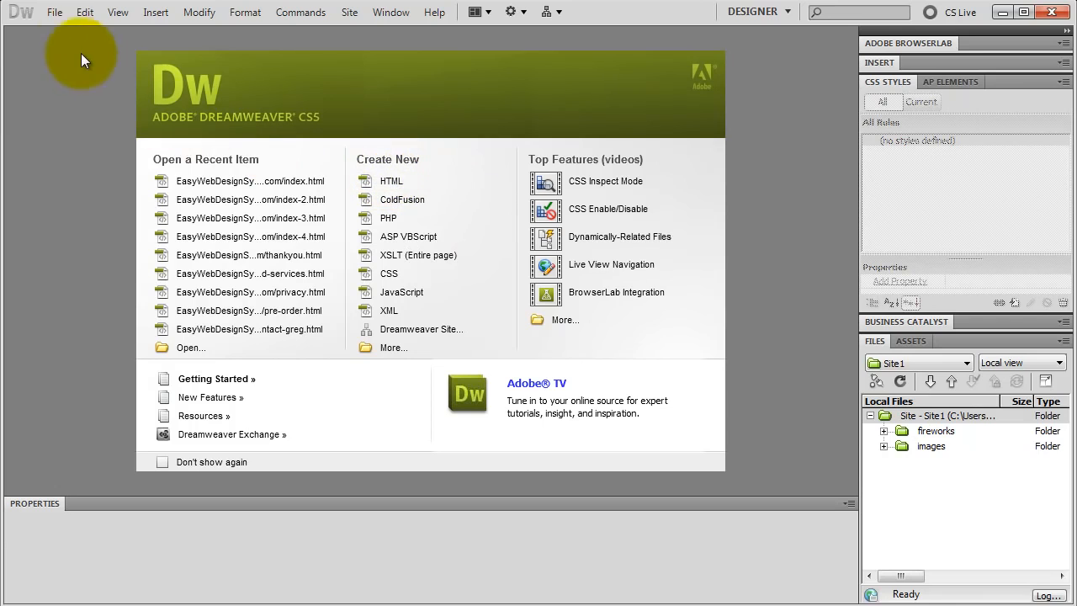
- Create a blank HTML page with the layout set to <none>
click(56, 14)
click(75, 31)
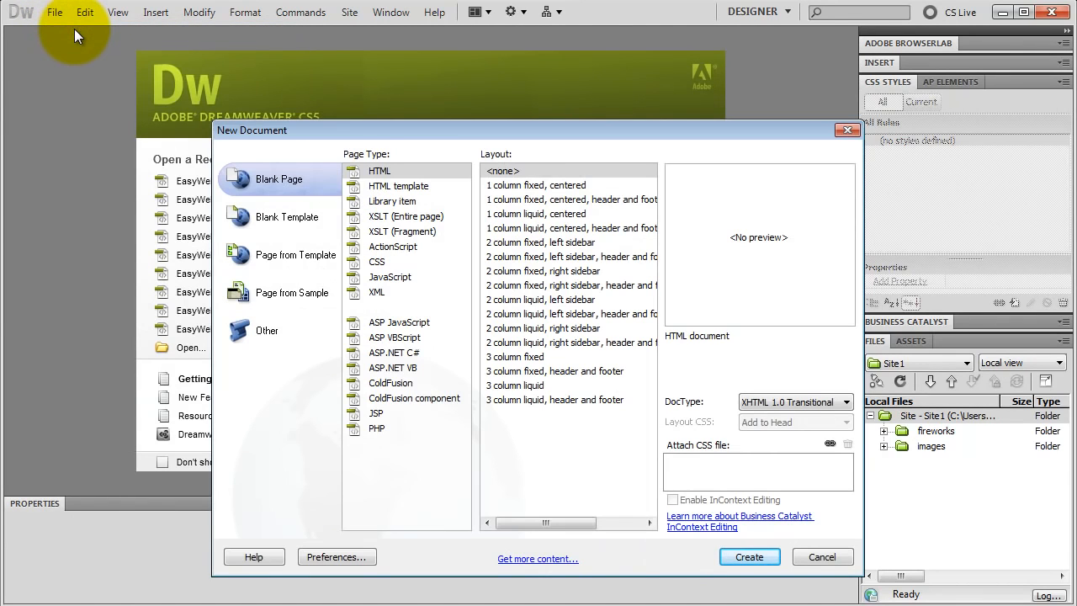
click(370, 170)
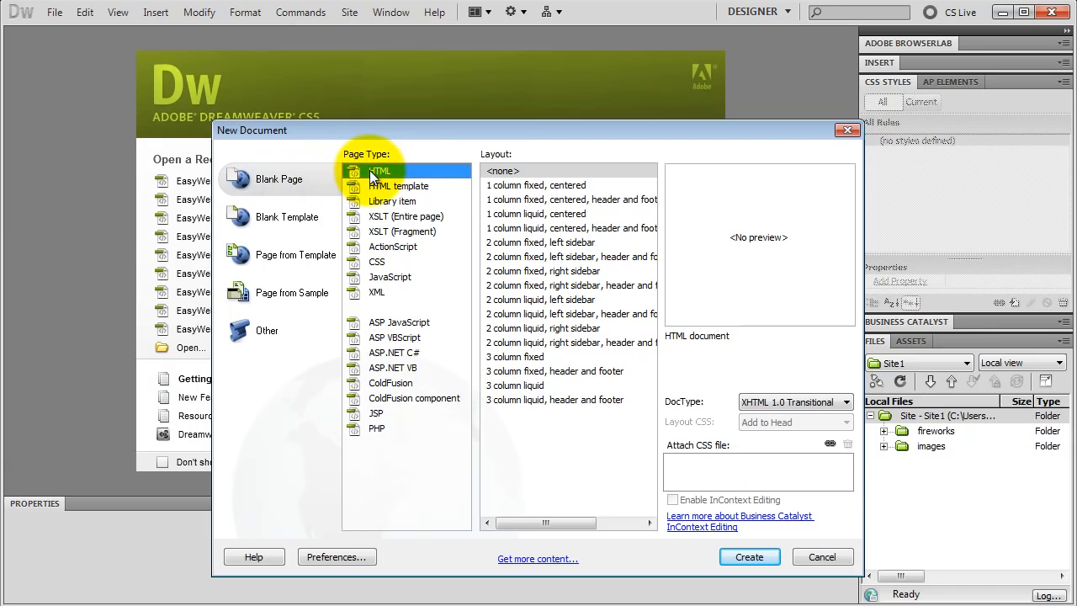
click(508, 177)
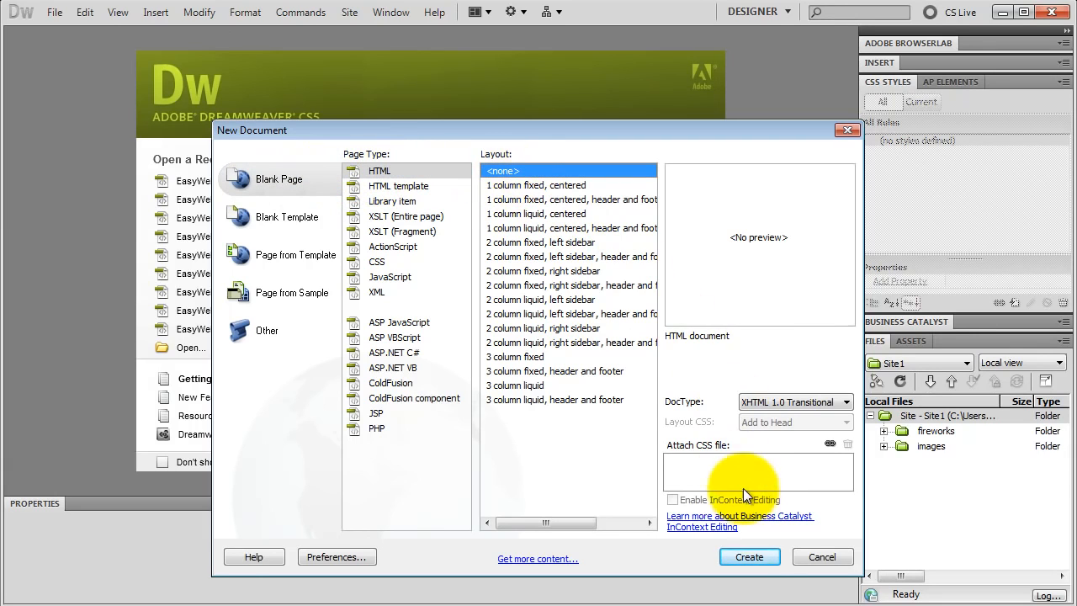
click(749, 557)
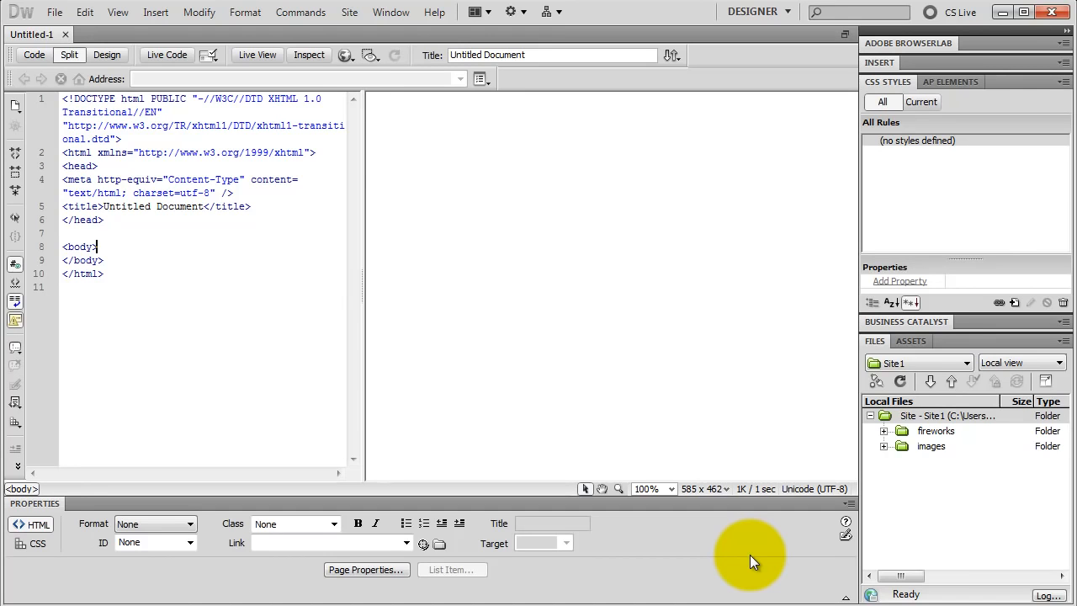
- Save the new page as index in the site1 folder
click(53, 15)
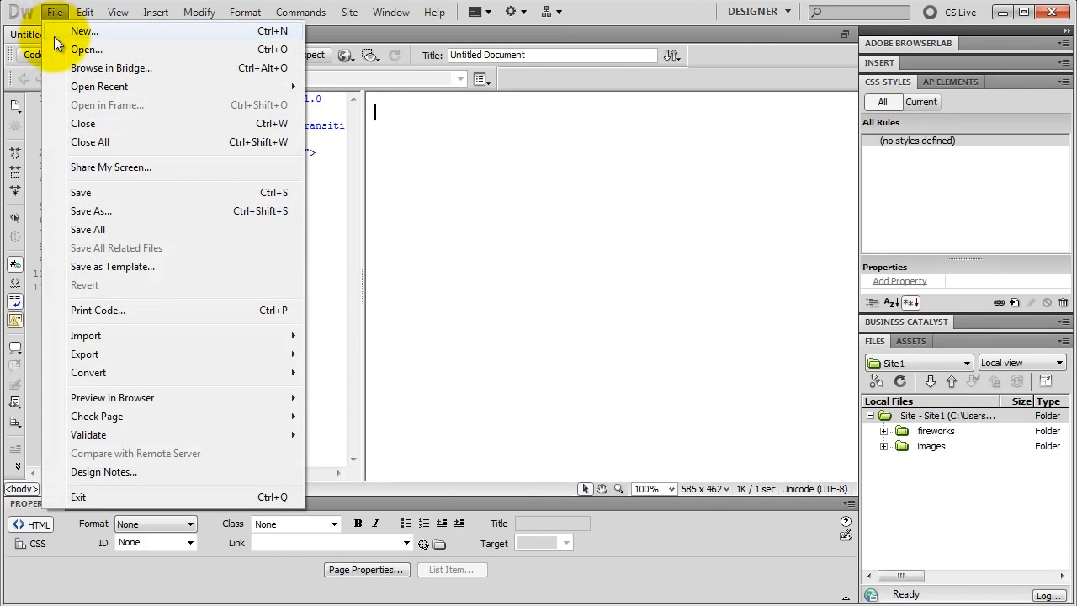
click(84, 194)
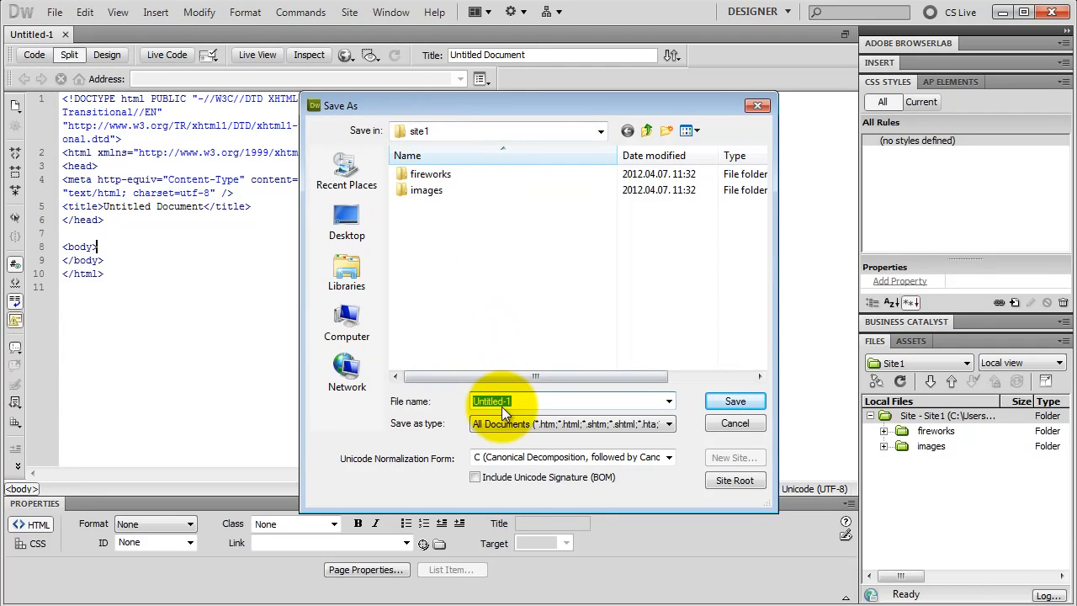
text(index)
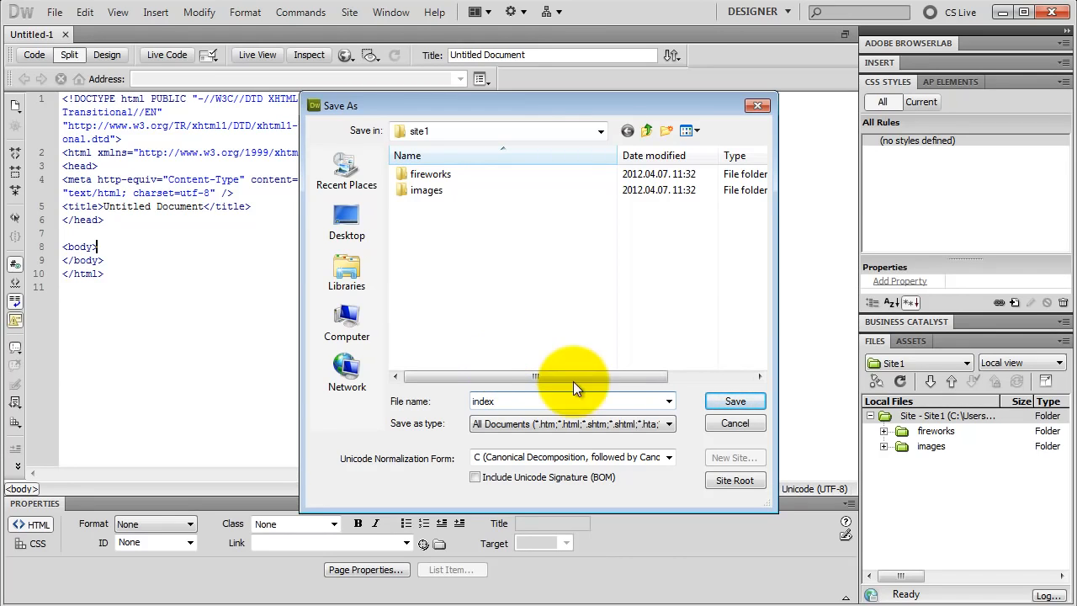
click(733, 401)
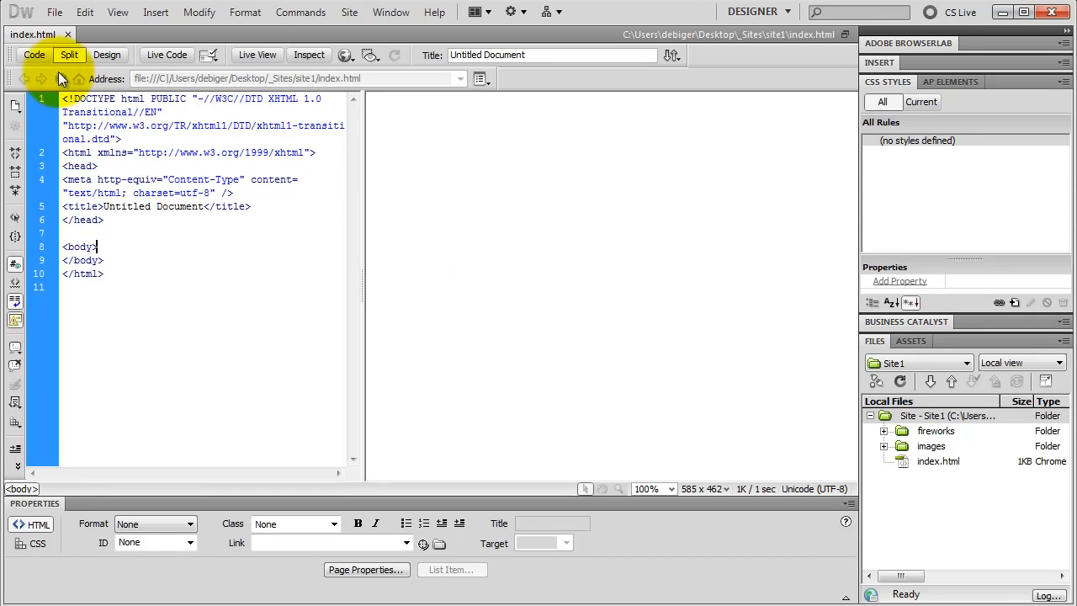
- Examine the page's source code, including the closing characters of the meta tag in the head
click(38, 54)
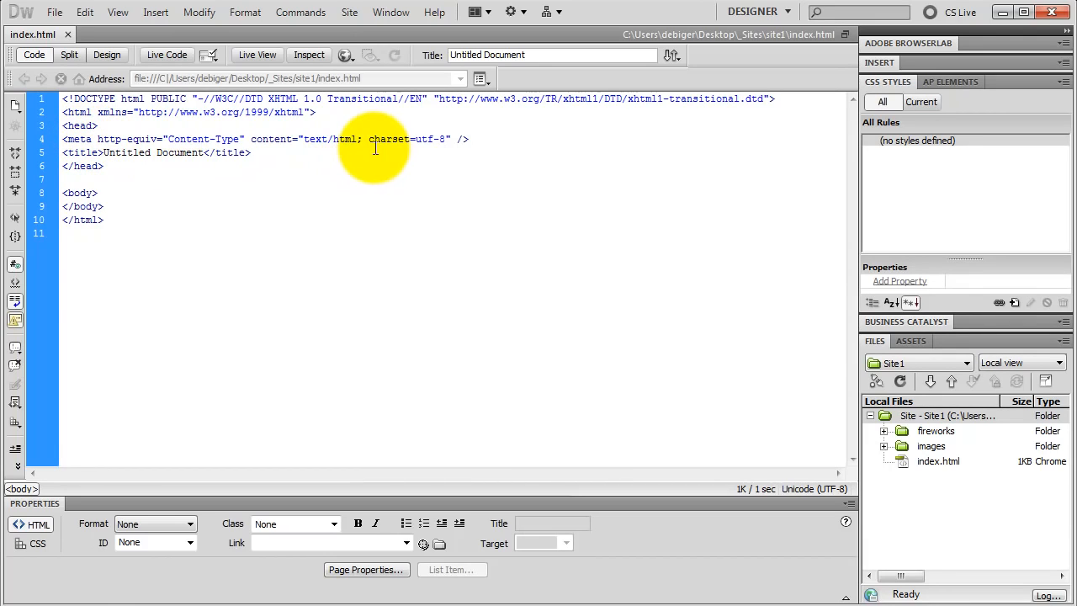
double_click(465, 140)
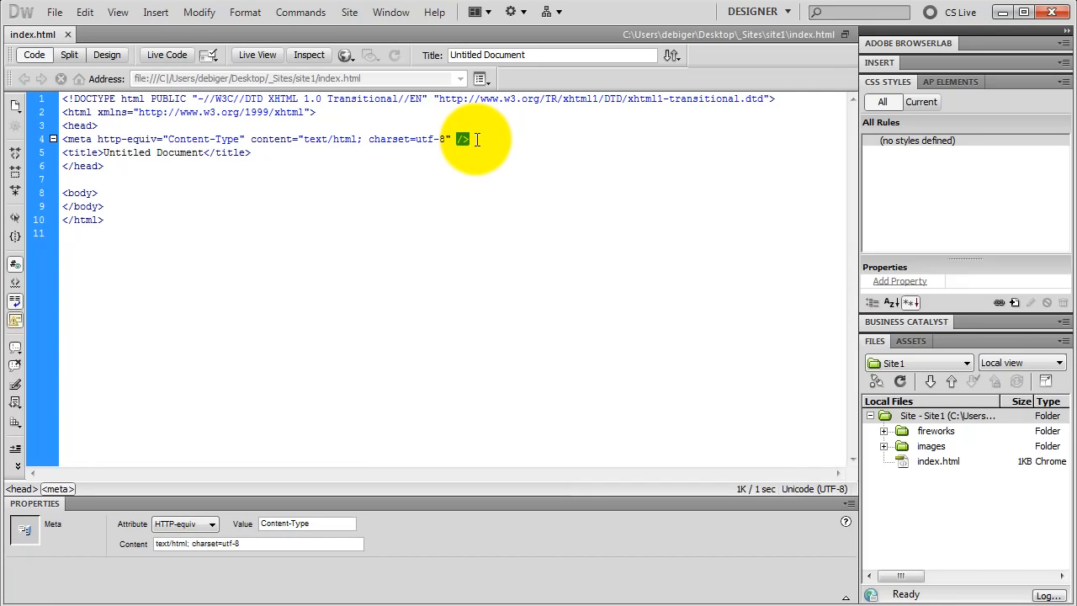
click(476, 140)
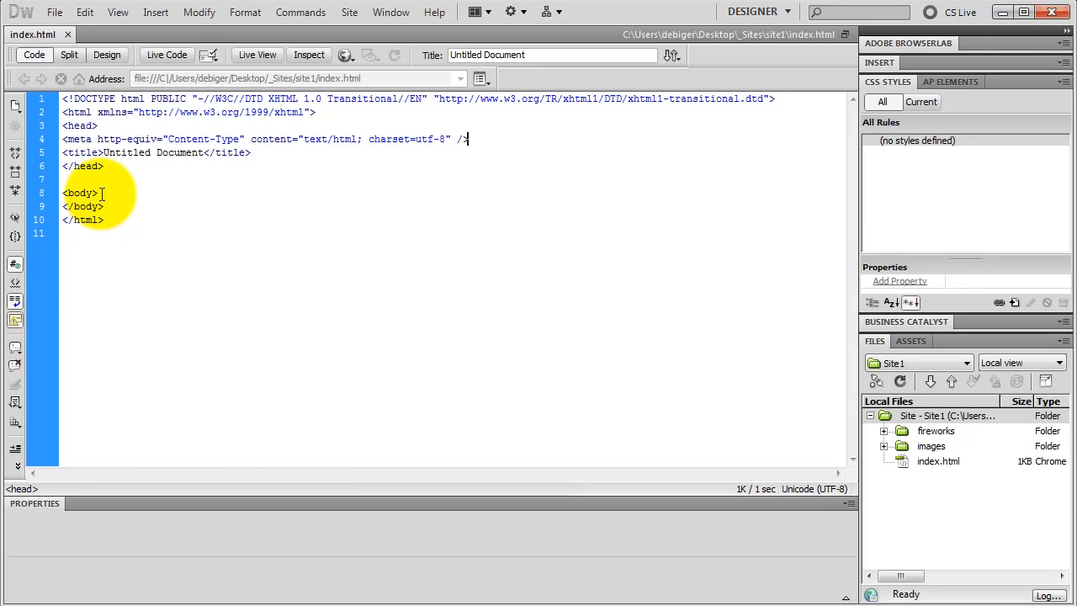
- Enter two placeholder paragraphs in Design view, "huhhgjghzgzugzug" and "uhuhuihuihui"
click(105, 58)
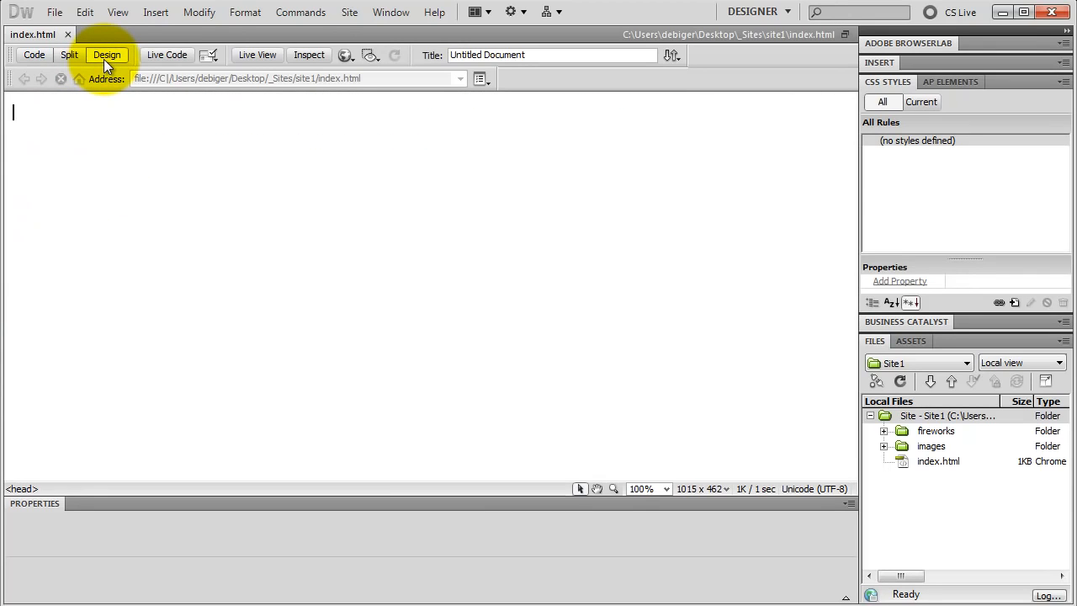
text(huhhgjghzgzugzug)
key(Return)
text(uh)
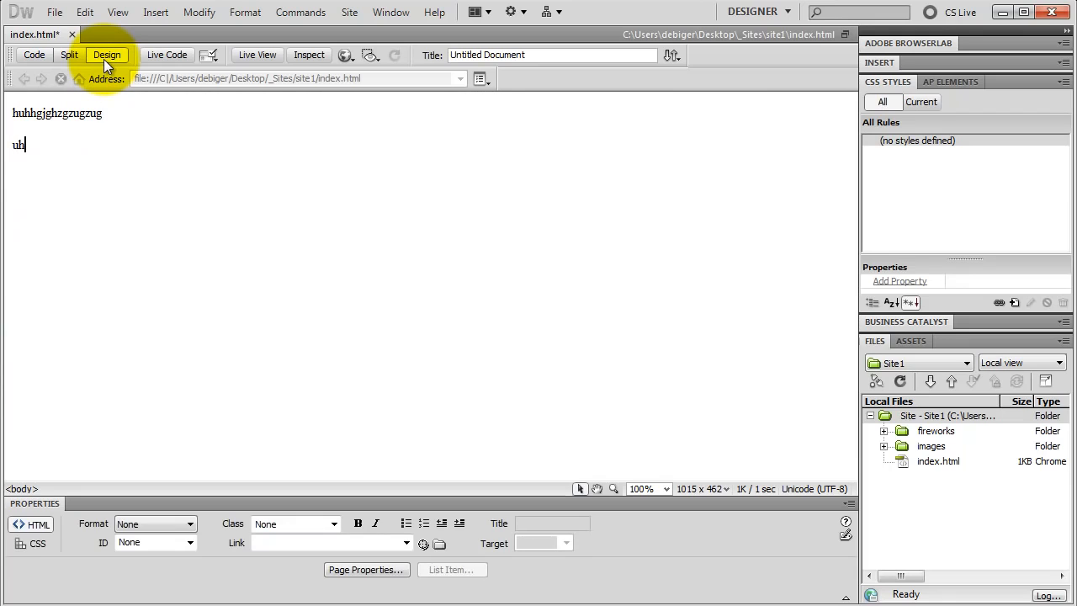
text(uhuihuihui)
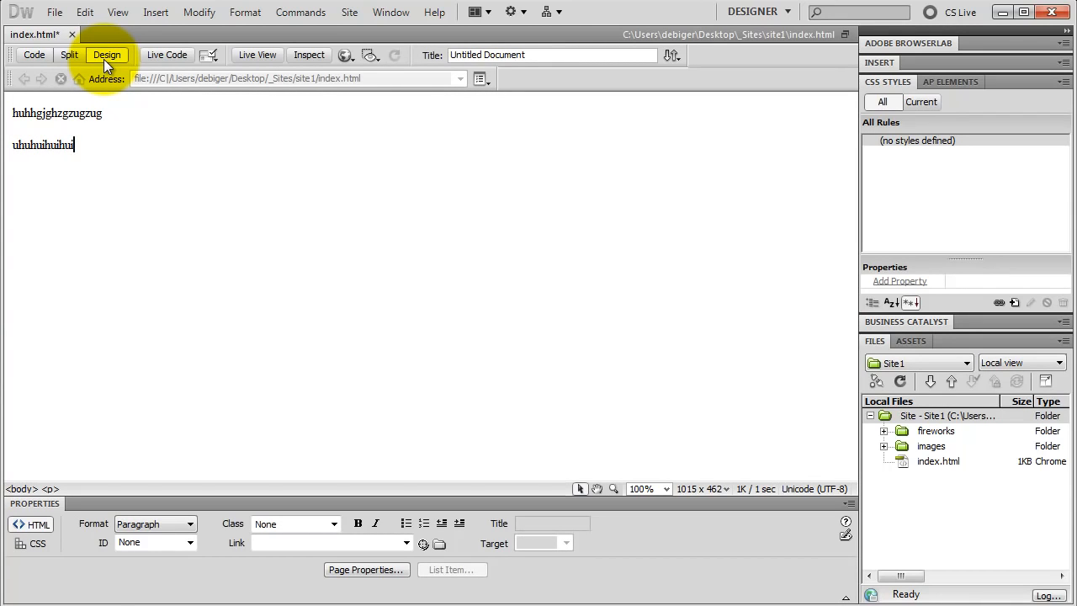
- Examine the markup of the two placeholder paragraphs in the source code and return to Design view
click(42, 51)
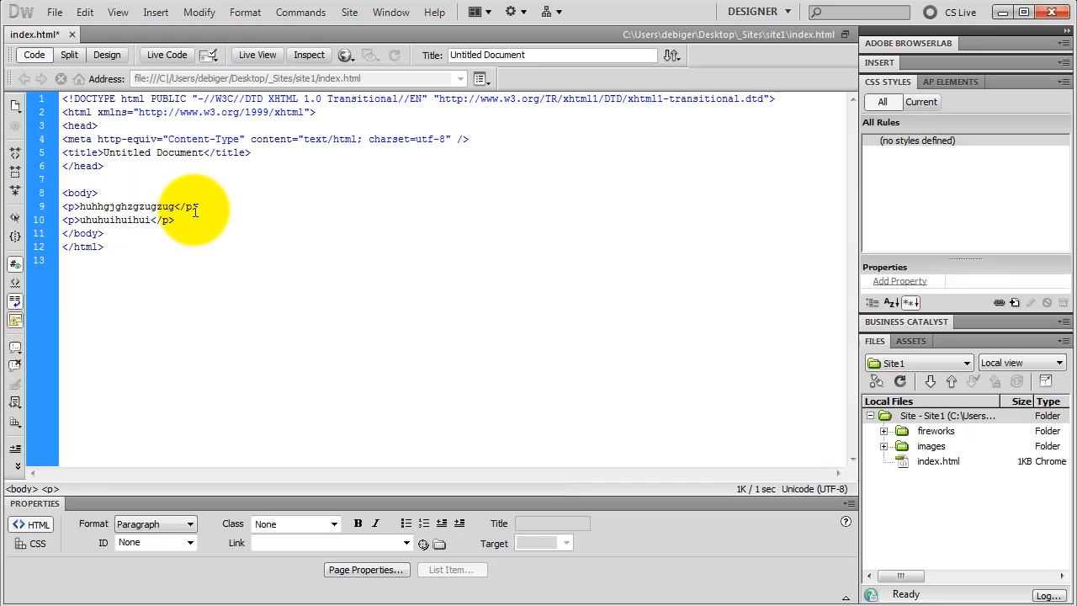
double_click(127, 220)
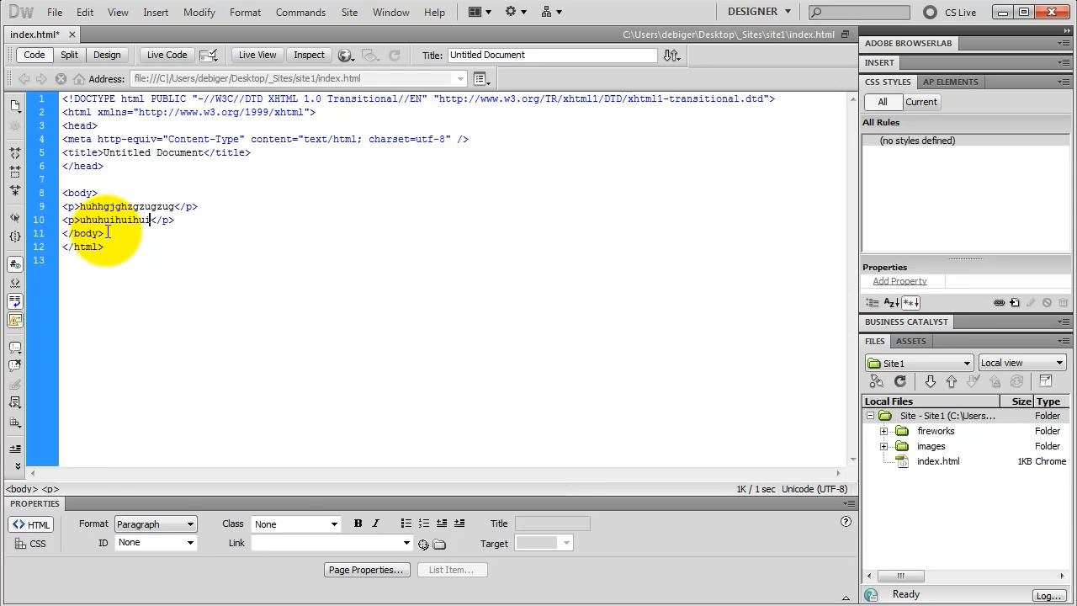
click(107, 56)
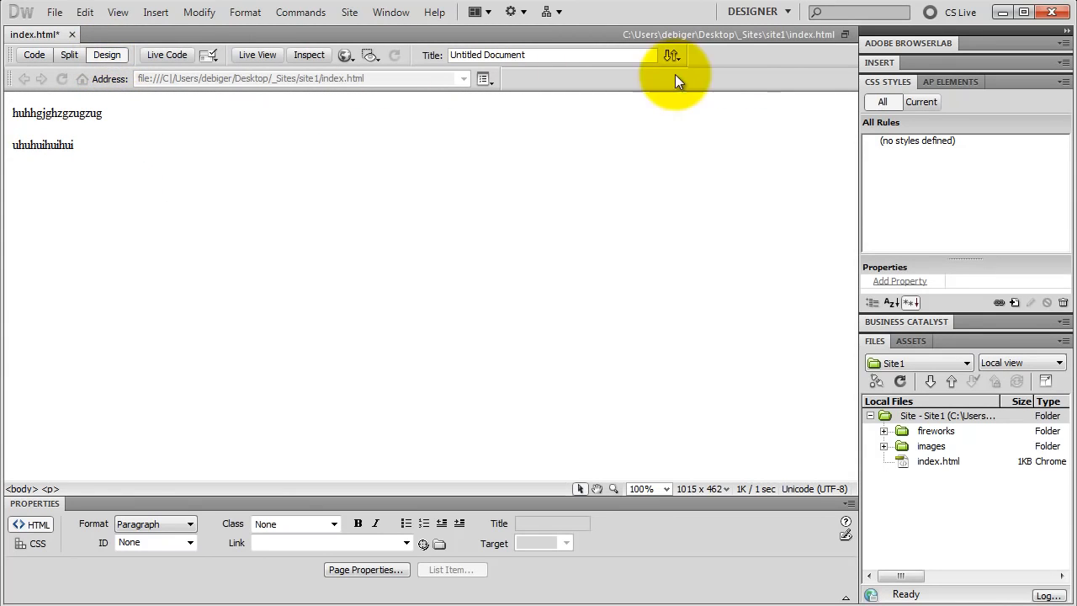
- Set up a new div tag to insert after the start of the body tag, with the class firstdivtag
click(909, 63)
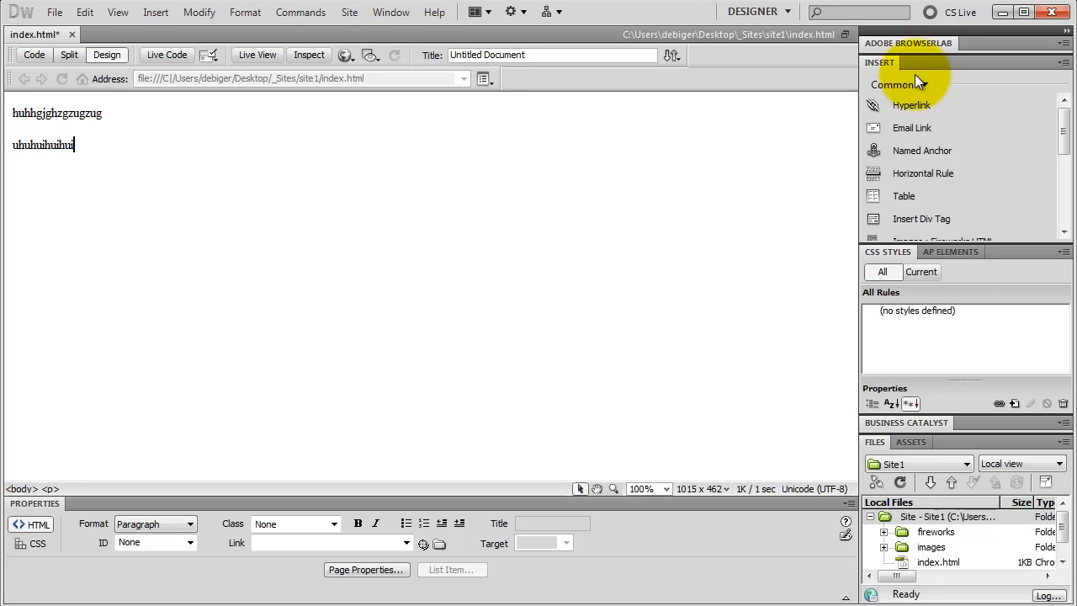
click(921, 219)
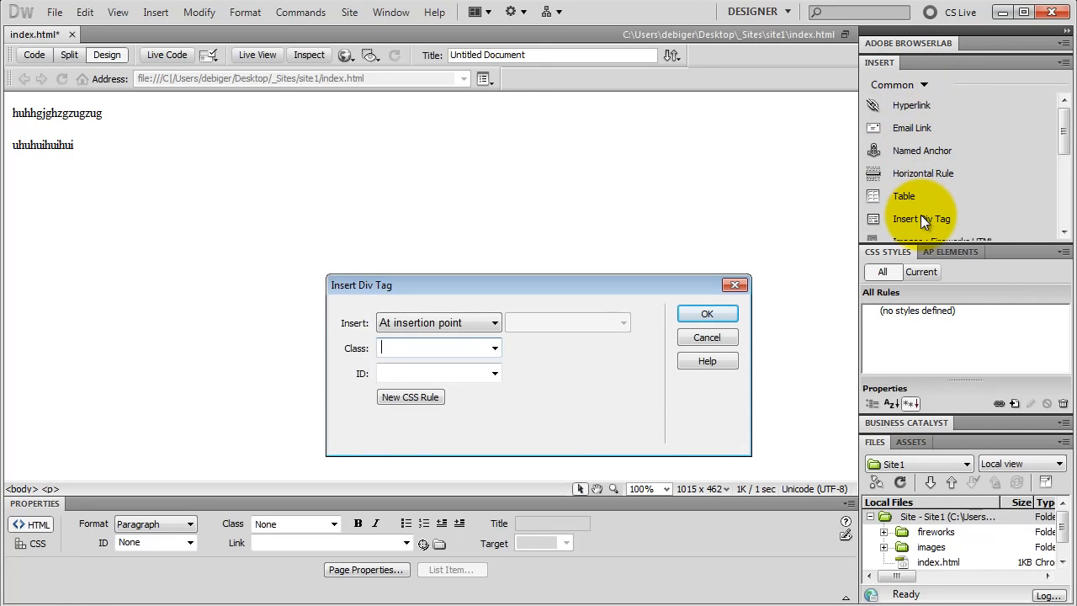
click(474, 327)
click(454, 355)
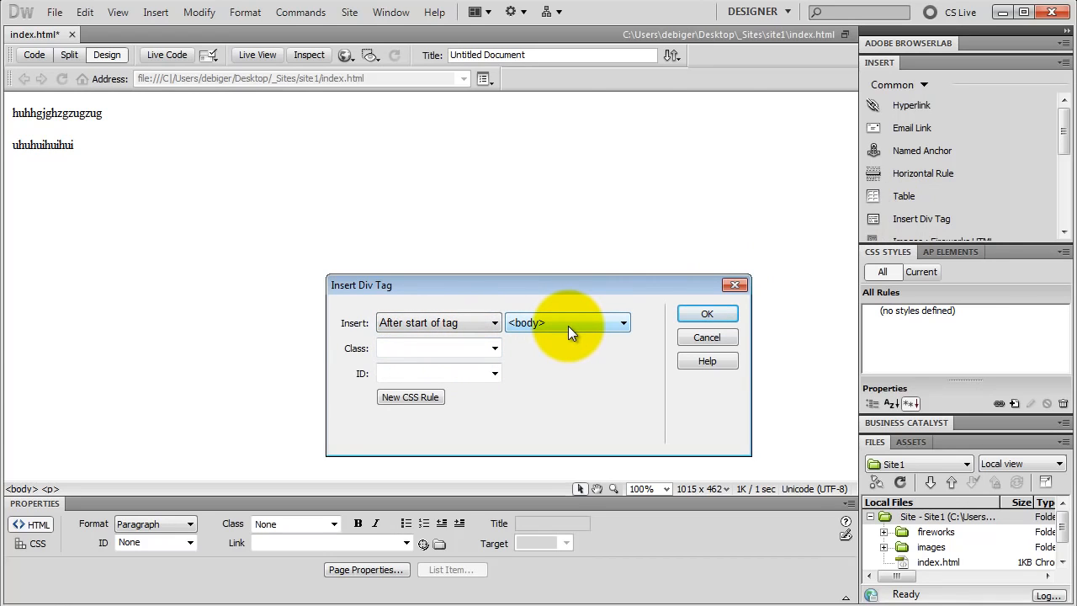
click(363, 345)
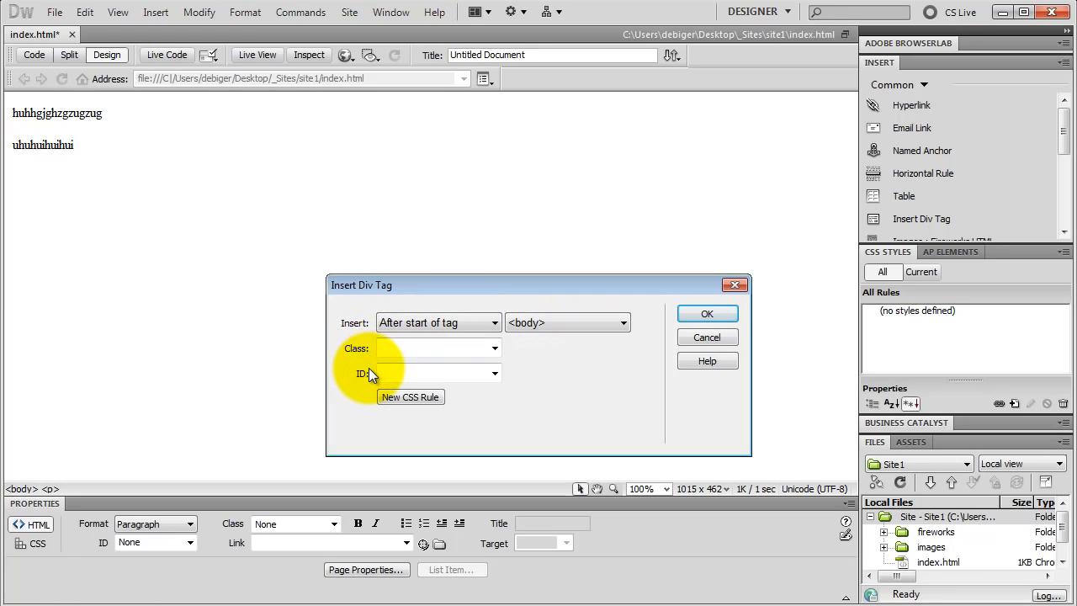
click(387, 375)
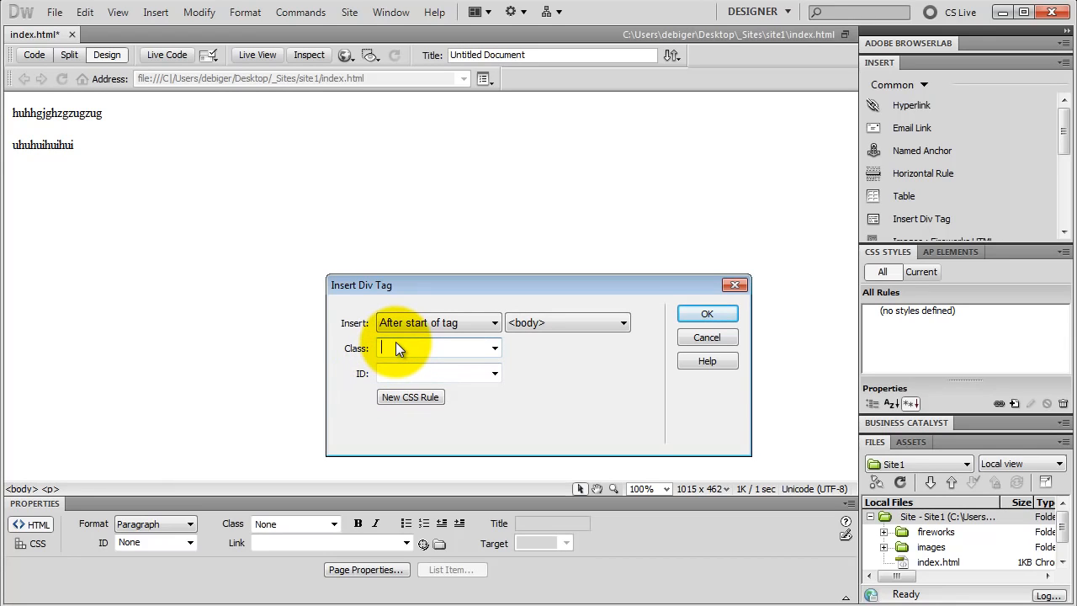
text(firstdivtag)
- Create the .firstdivtag class rule in this document with a 400 by 400 px box and 20 px padding on all sides
click(410, 397)
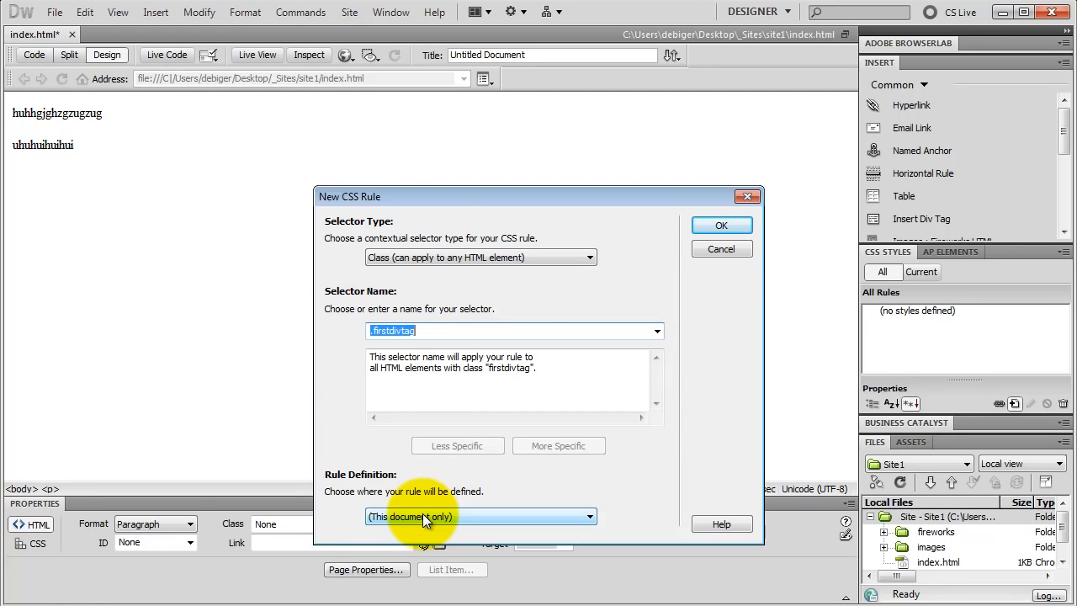
click(707, 228)
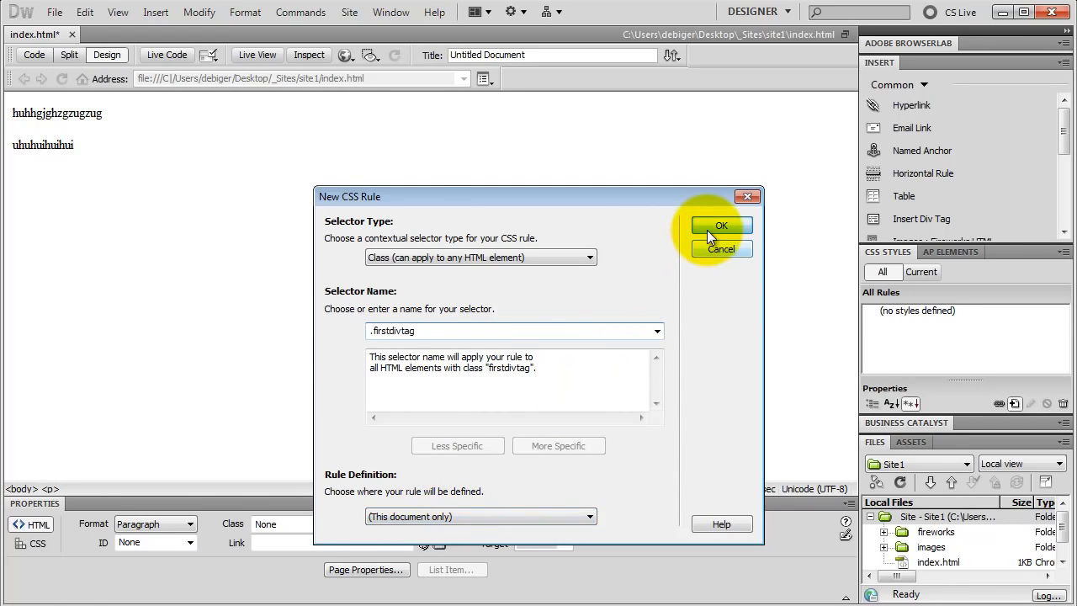
click(345, 288)
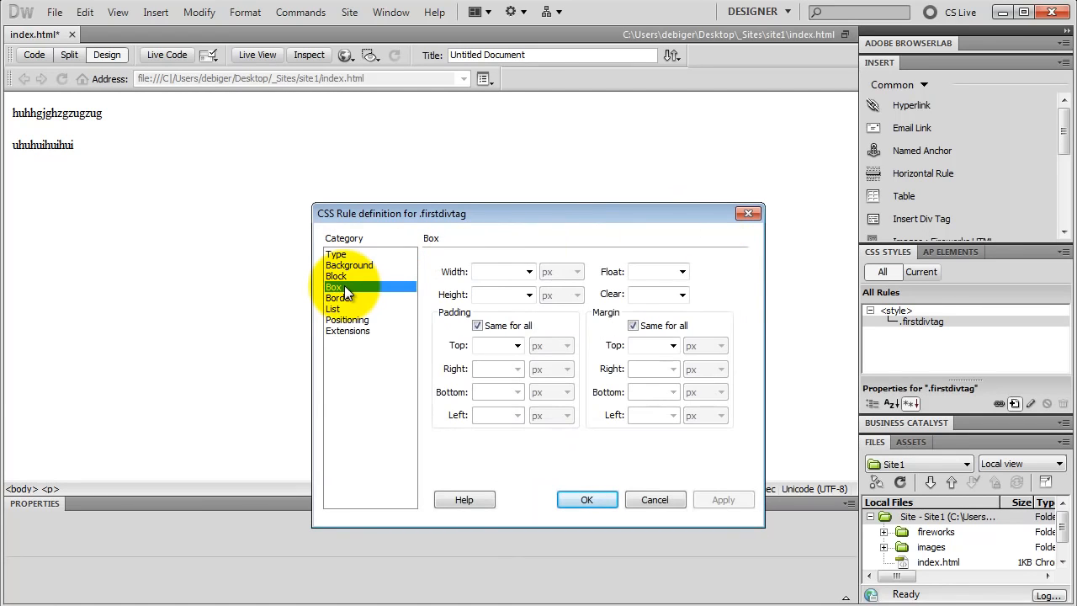
click(488, 270)
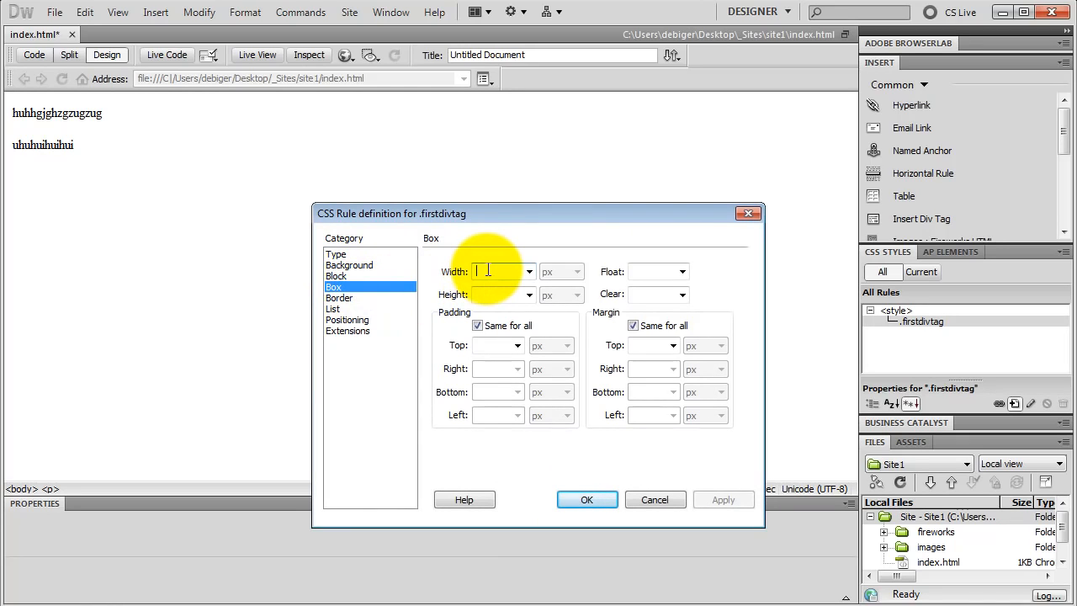
text(400)
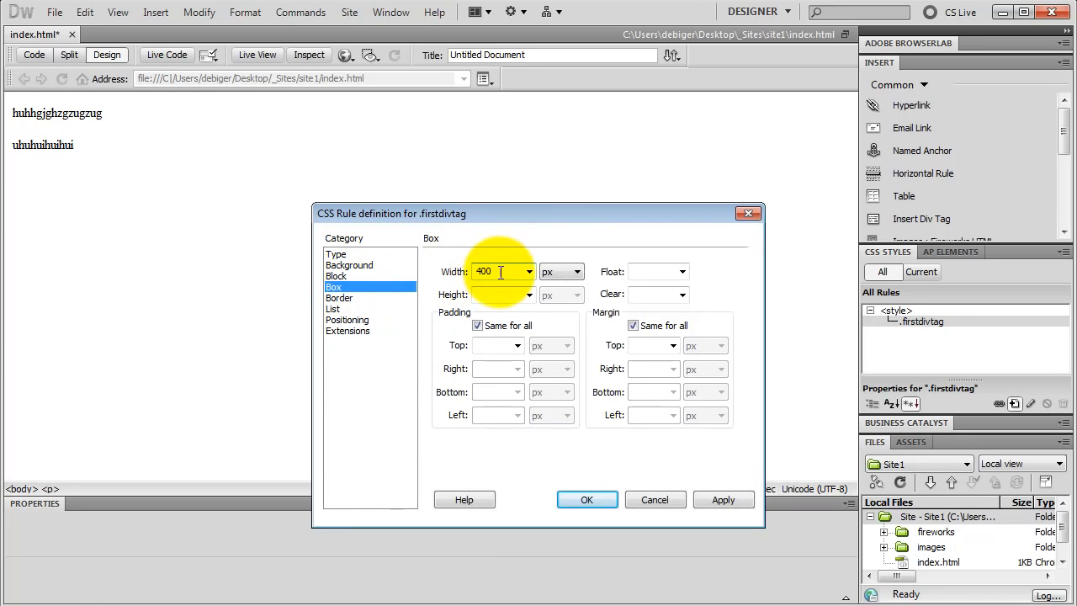
click(491, 295)
text(400)
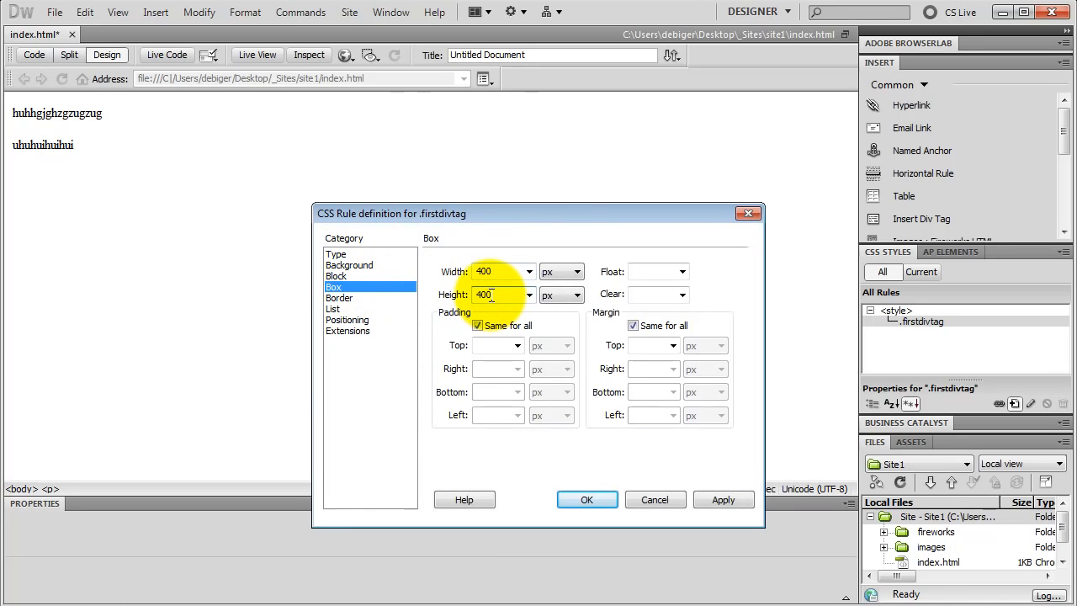
click(488, 345)
text(20)
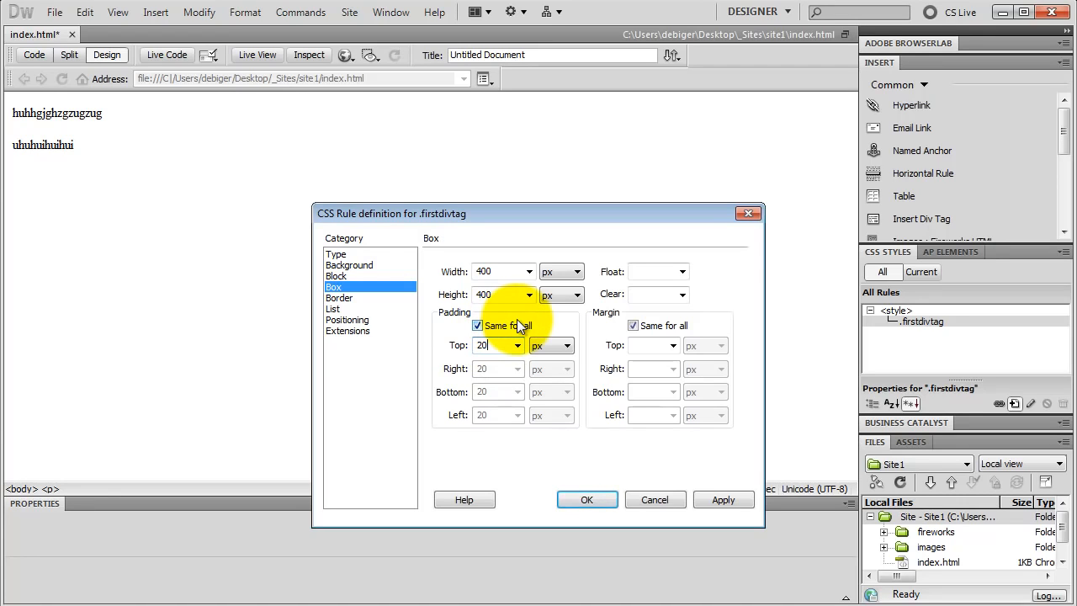
- Give the .firstdivtag rule separate margins: 0 px at top and bottom, auto at right and left
click(633, 326)
click(639, 346)
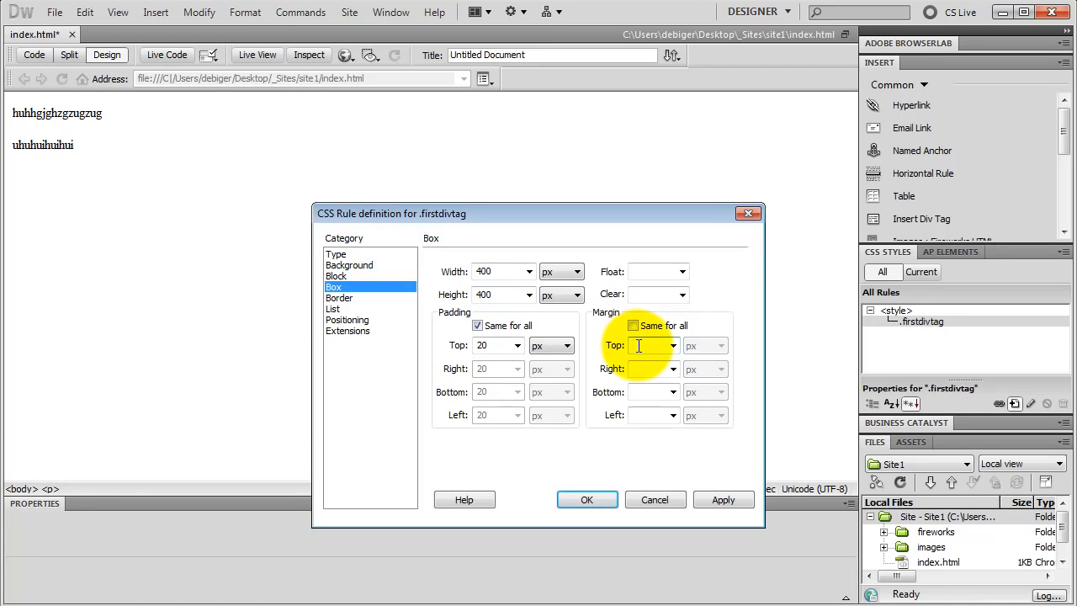
text(0)
click(674, 368)
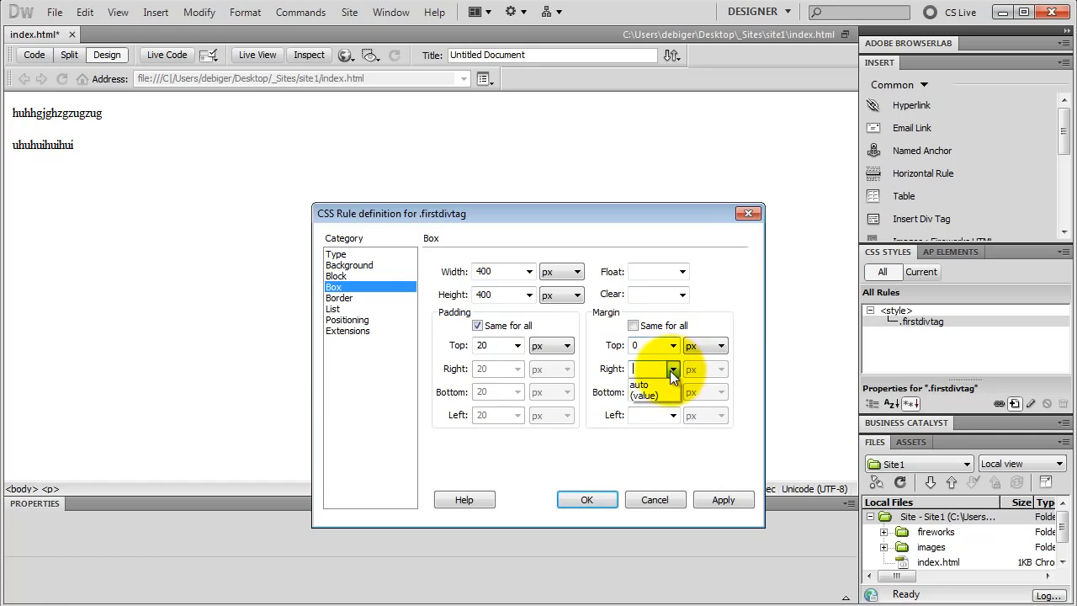
click(645, 385)
click(640, 392)
text(0)
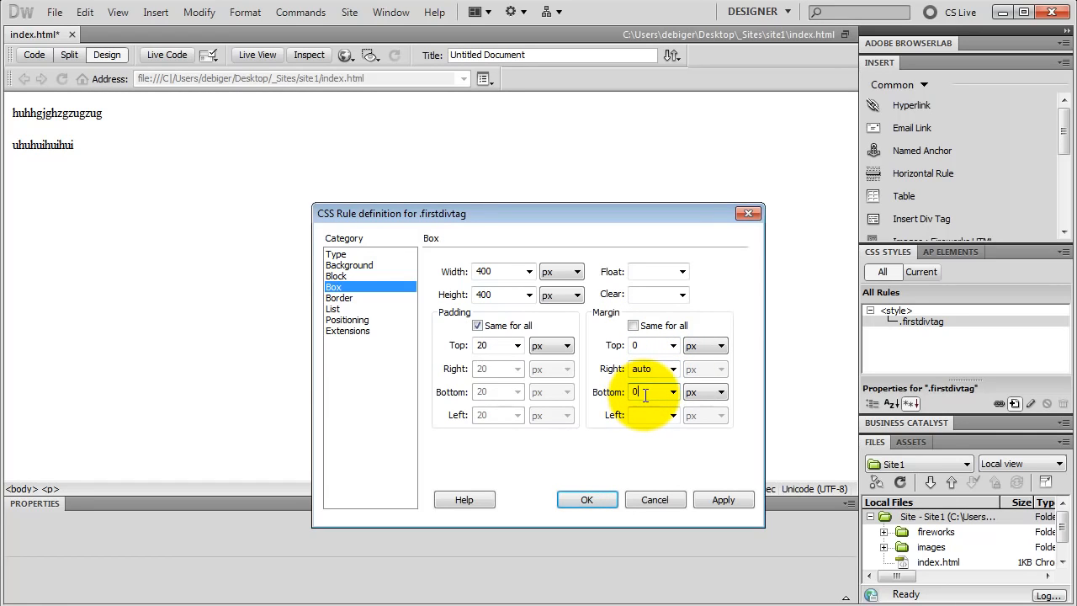
click(674, 415)
click(643, 430)
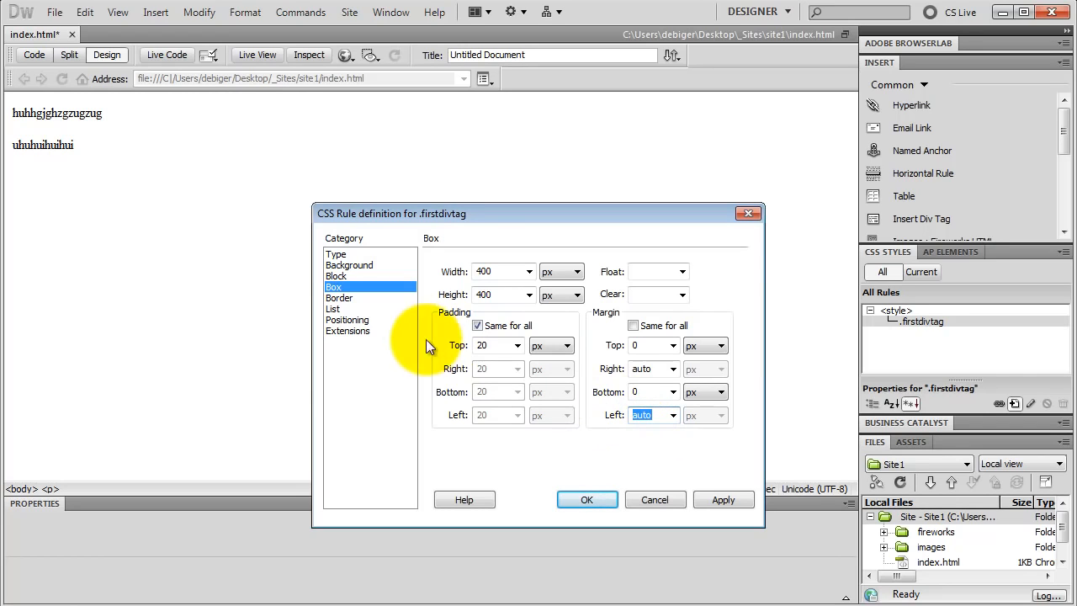
- Set the background color of the .firstdivtag rule to the grey #999
click(362, 265)
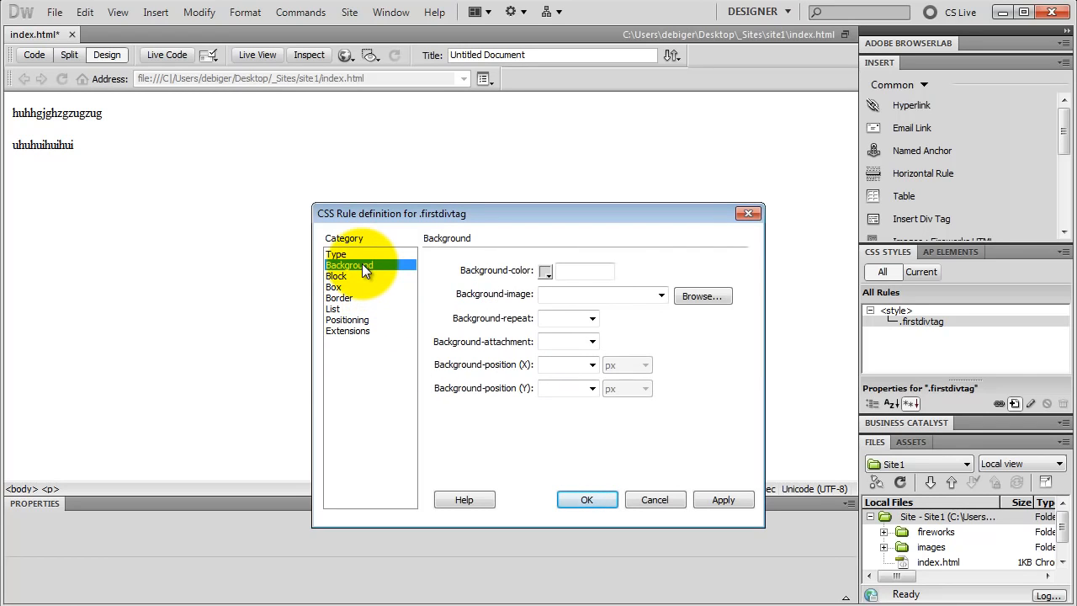
click(546, 271)
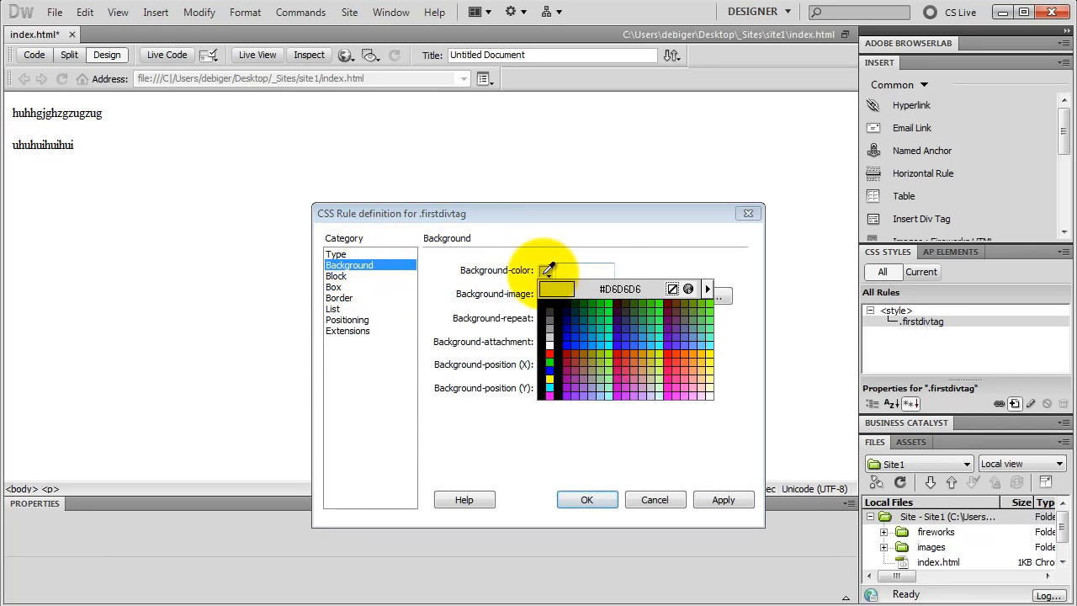
click(550, 326)
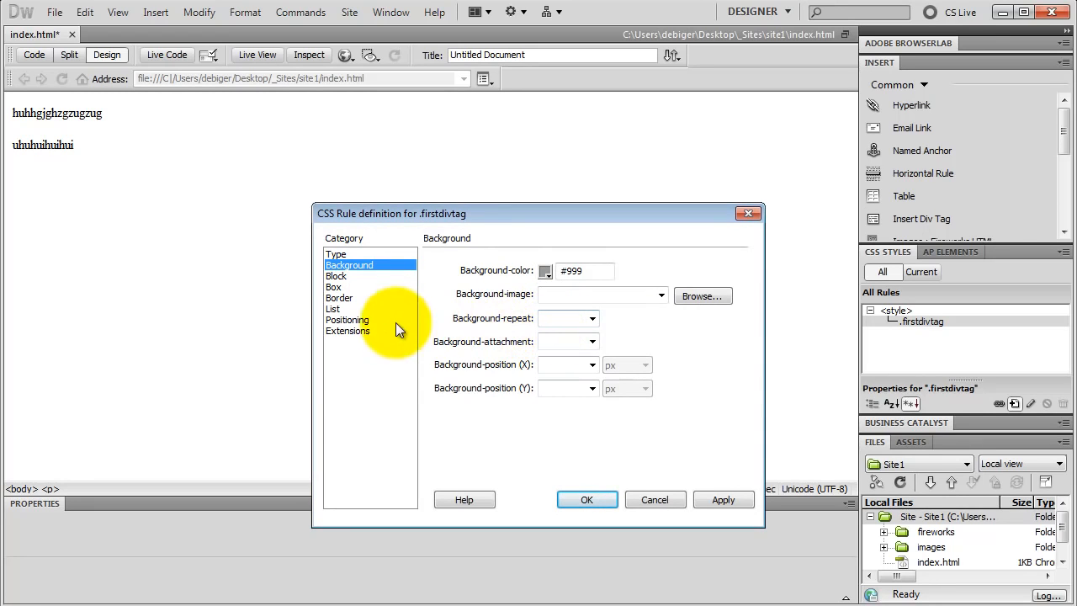
- Give the .firstdivtag rule a solid 10 px border in #000 on all sides and insert the div tag
click(342, 299)
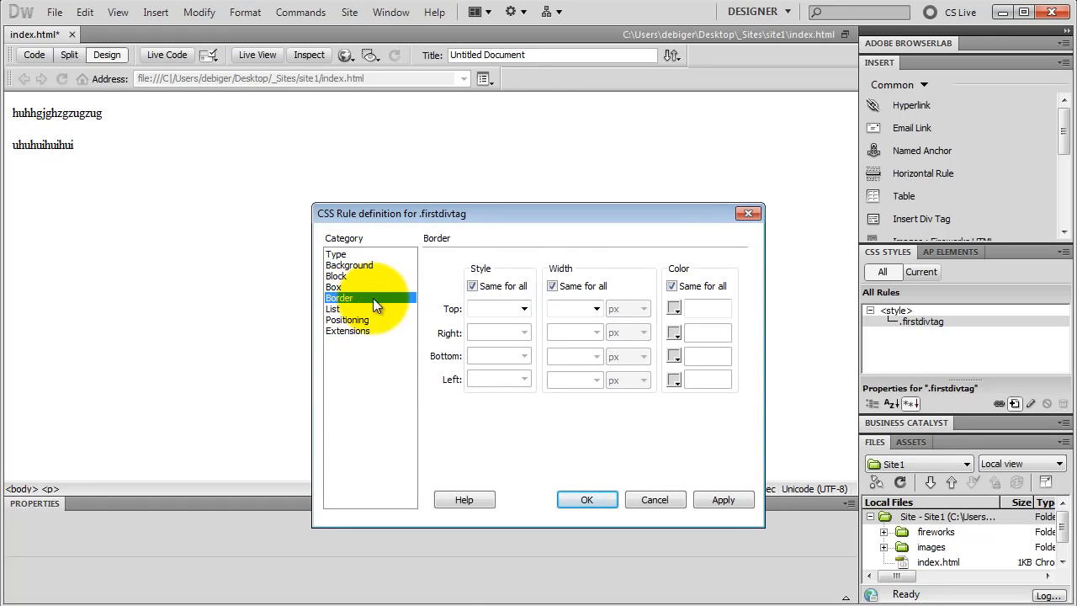
click(524, 310)
click(493, 351)
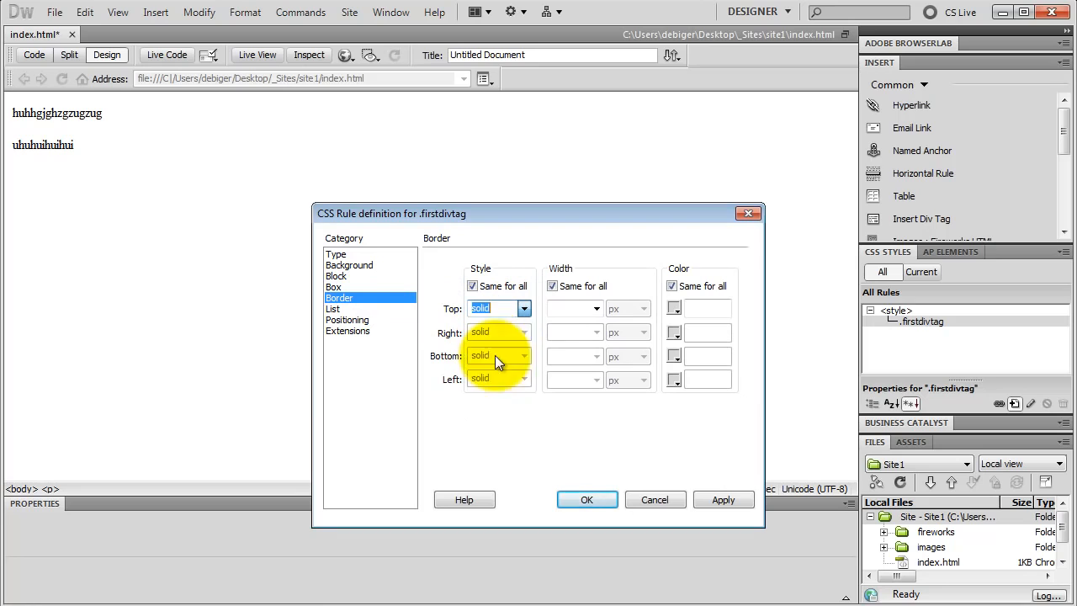
click(557, 308)
text(10)
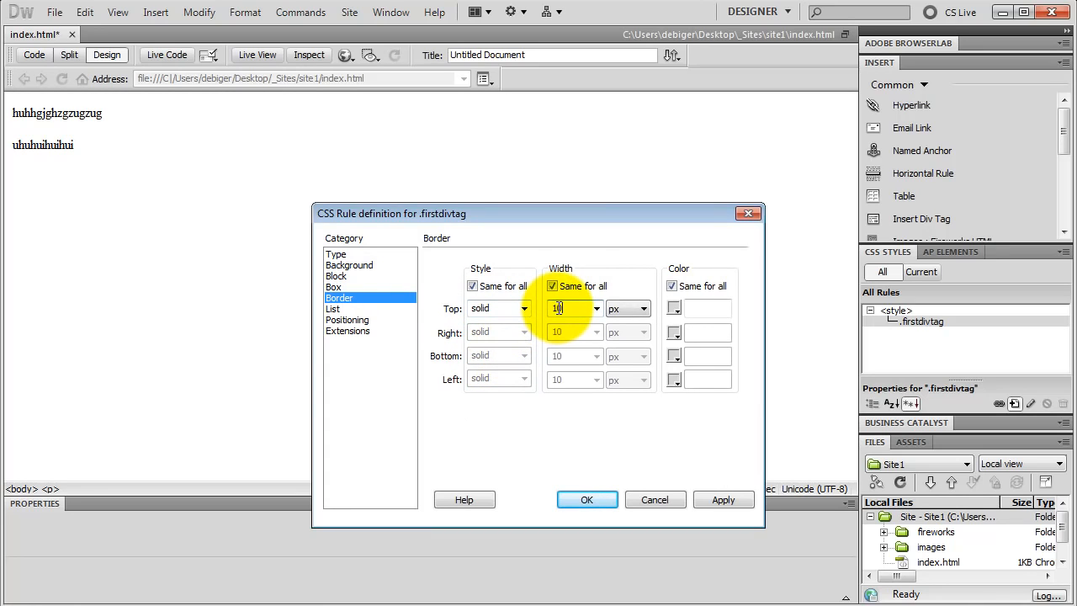
click(674, 308)
click(680, 338)
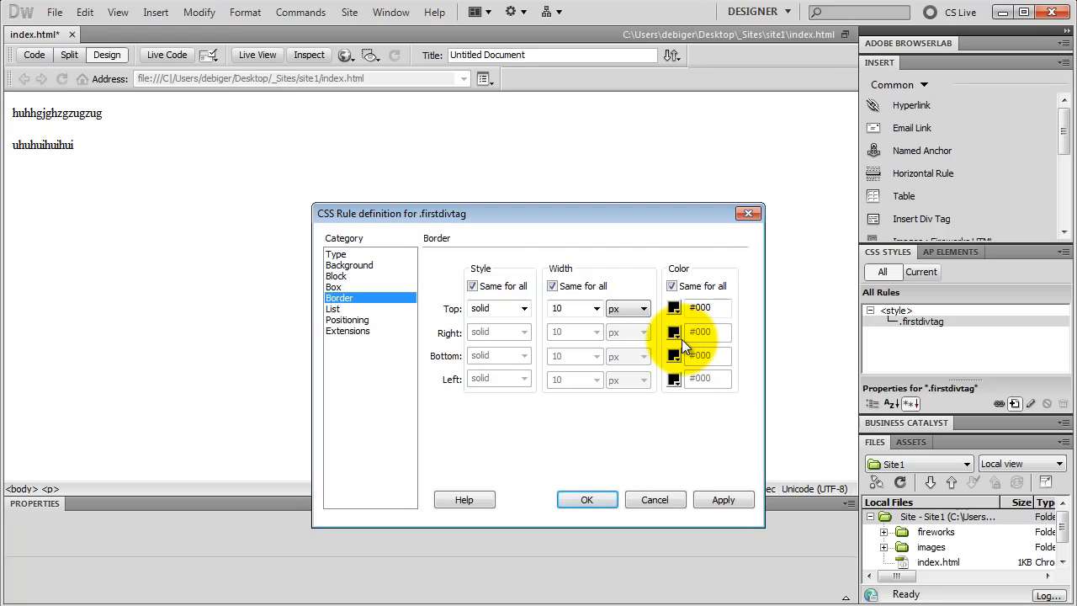
click(587, 499)
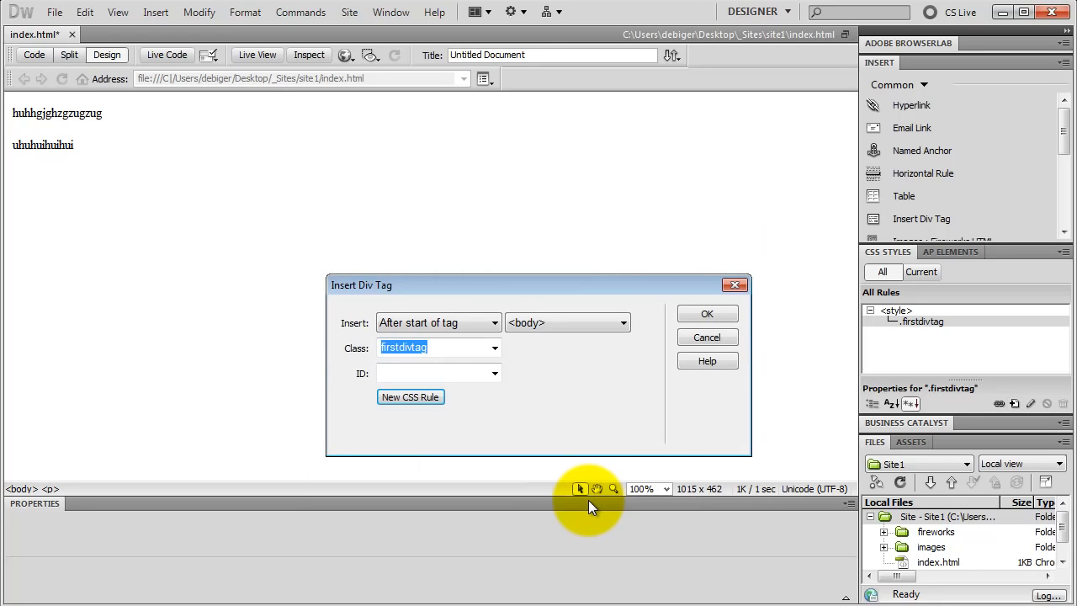
click(693, 312)
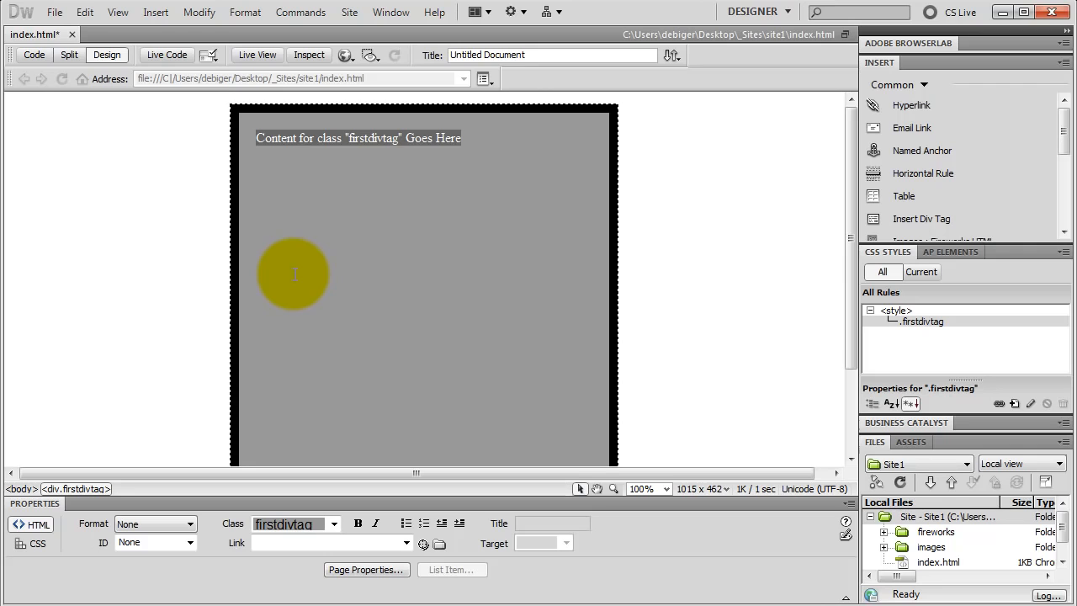
- Examine the div's margin, border and padding areas, and add the placeholder paragraph "iujkljkljkljk" below its default text
click(211, 168)
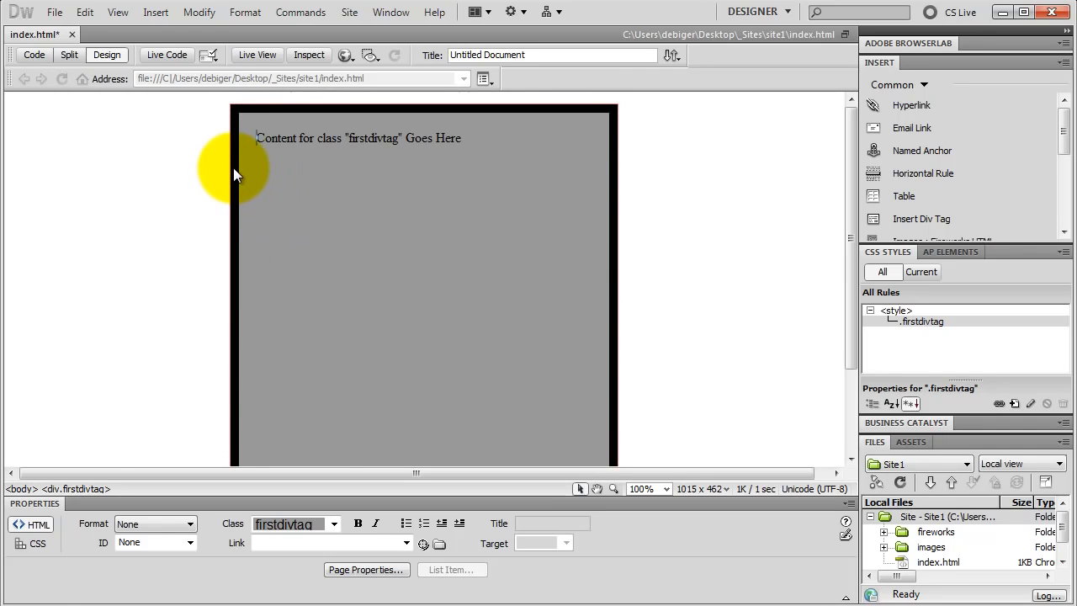
click(234, 168)
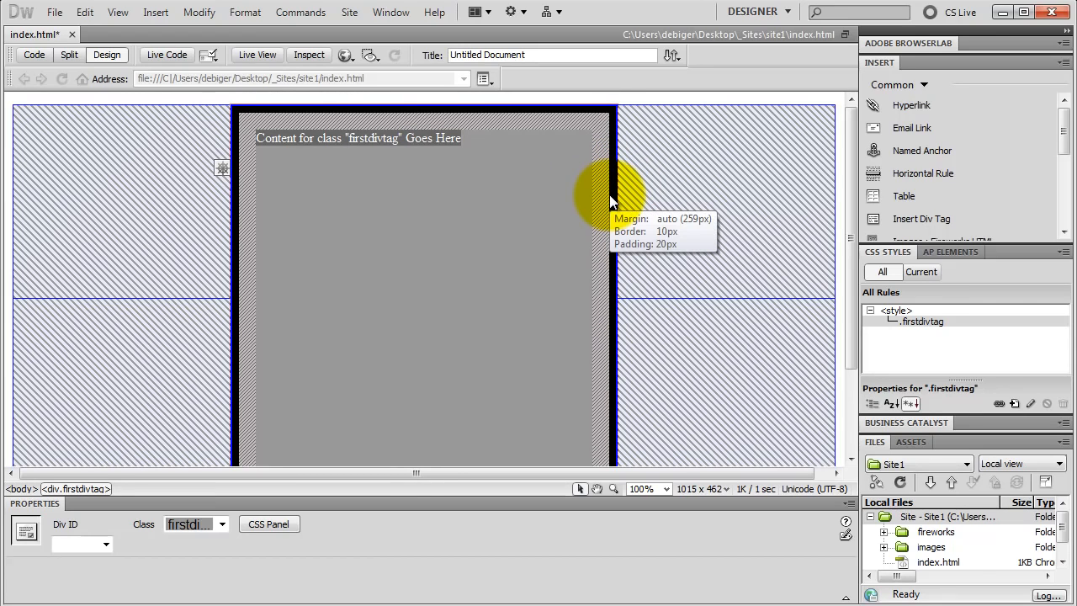
click(476, 147)
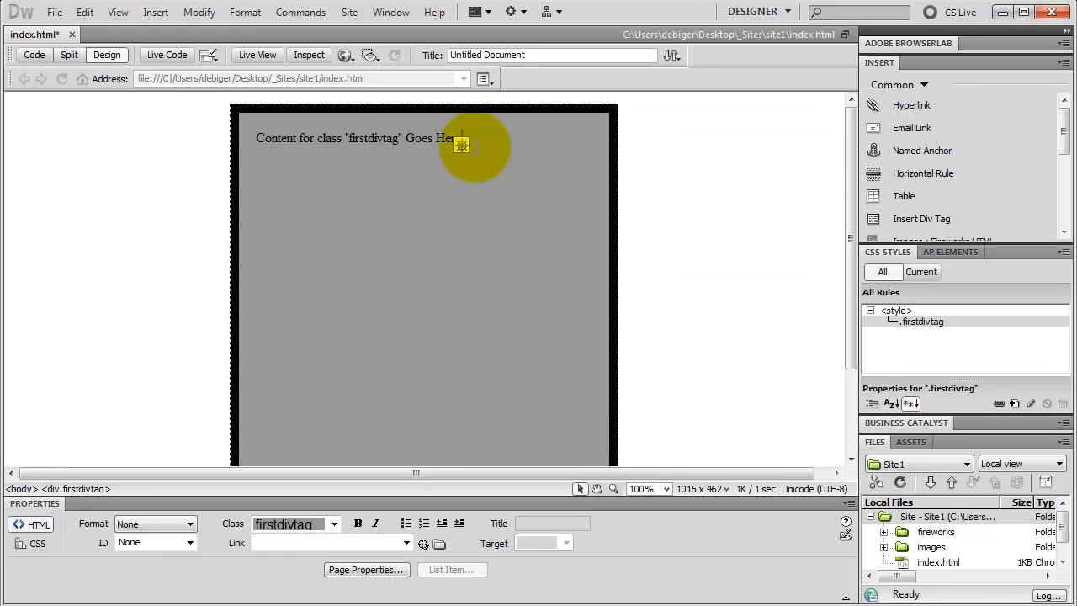
key(Return)
text(iujkljkljkljk)
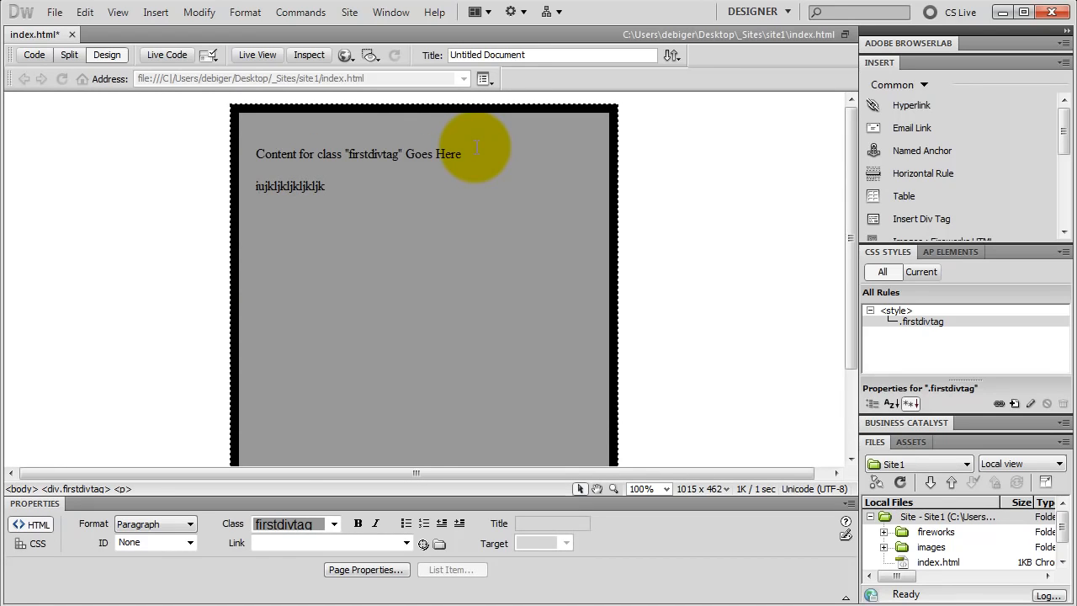
- Preview the page in Live View and look through the browser list in the Preview in Browser preferences without changing it
click(263, 54)
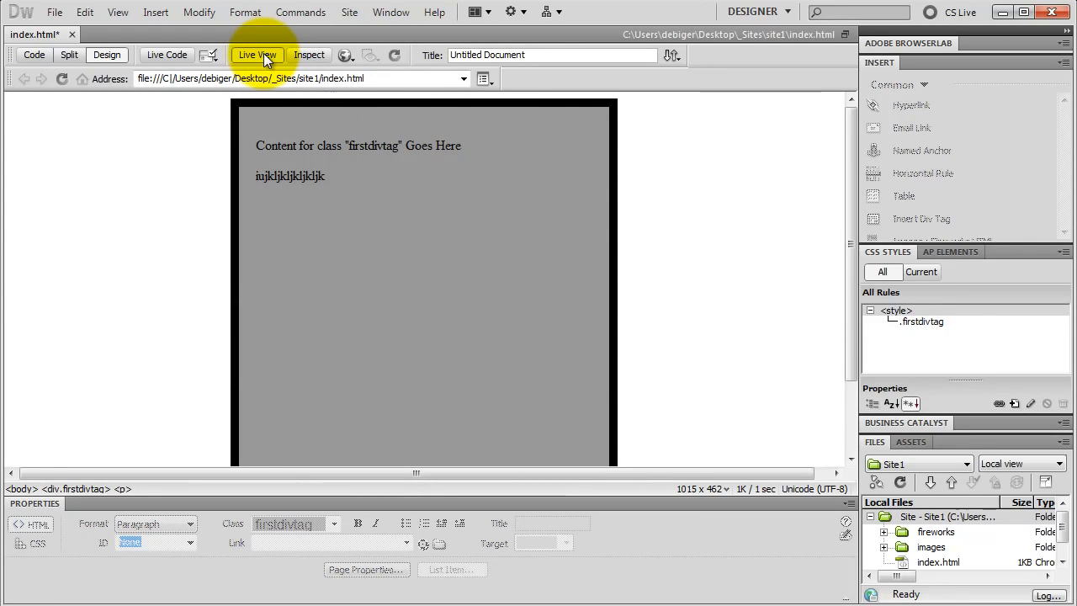
click(346, 56)
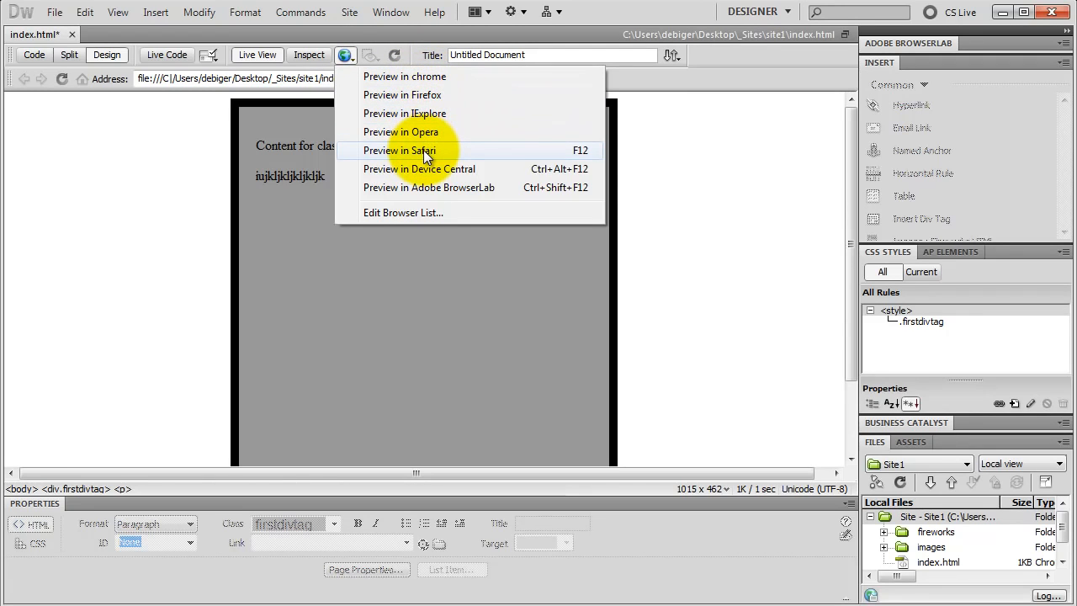
click(394, 213)
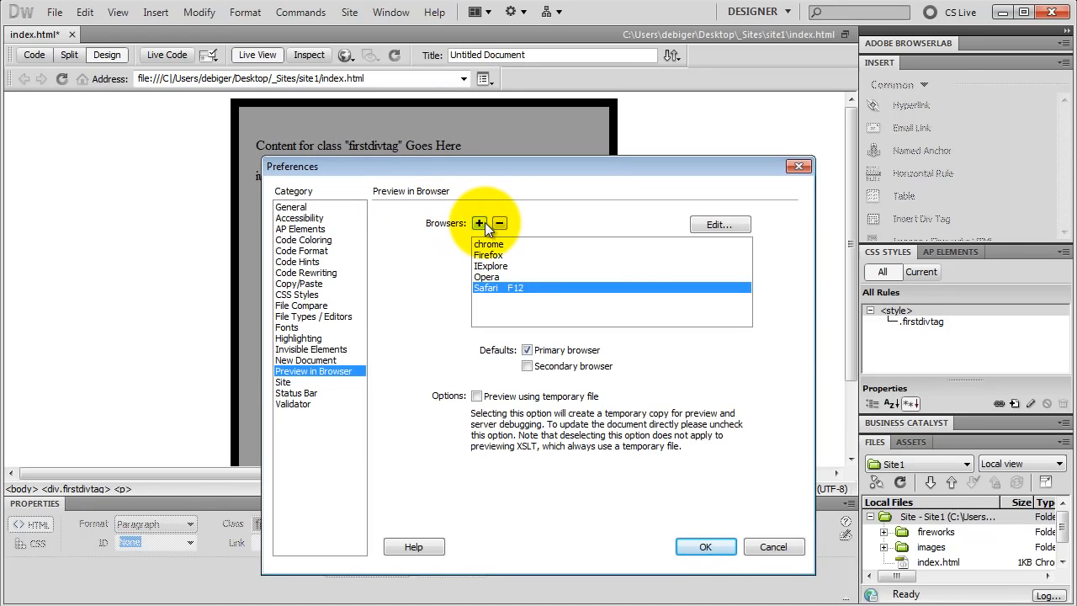
click(763, 545)
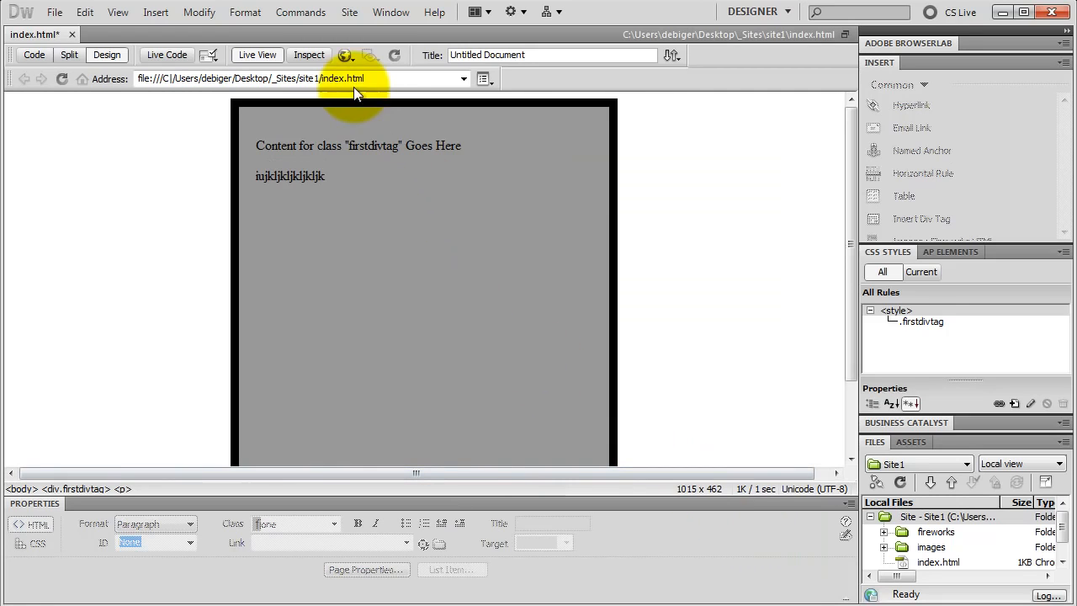
- Inspect the margin, border, padding and content areas of the firstdivtag div in Inspect mode
click(305, 53)
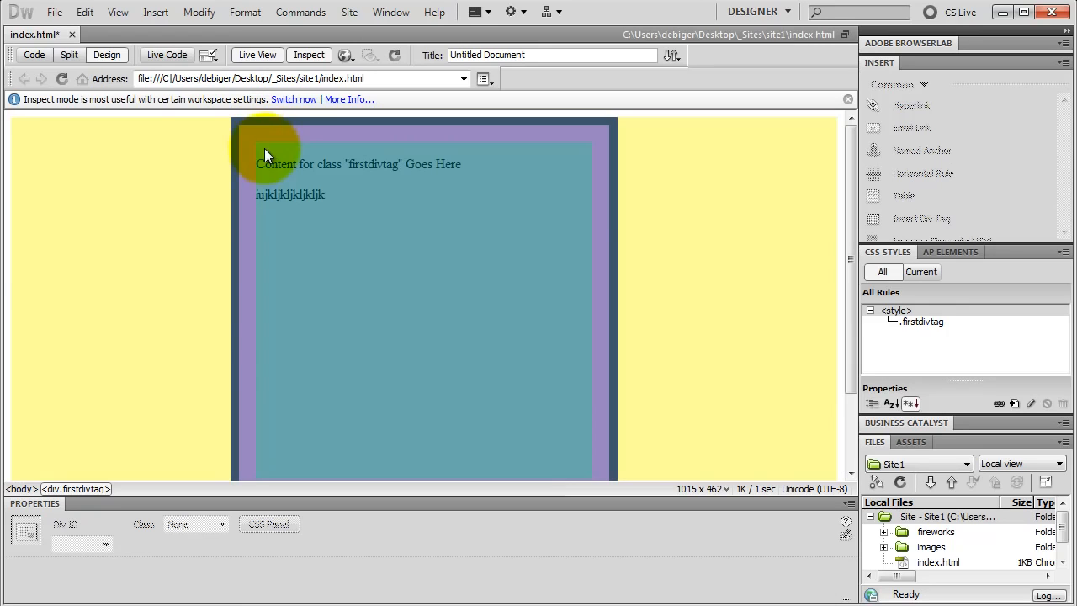
click(265, 148)
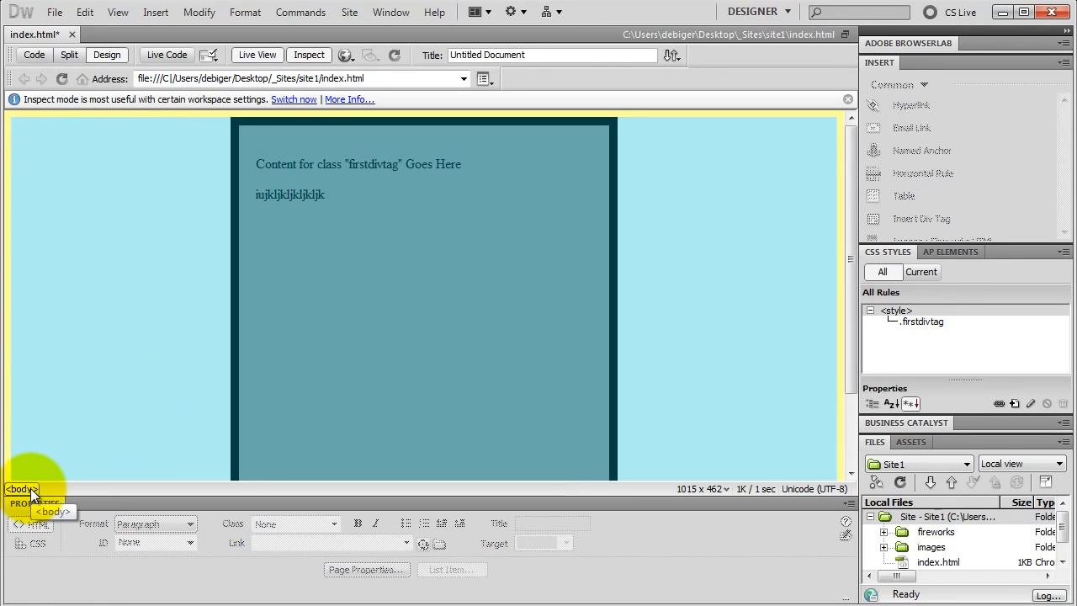
- Leave Live View and examine the .firstdivtag style rule and the body markup in the page's source code
click(258, 55)
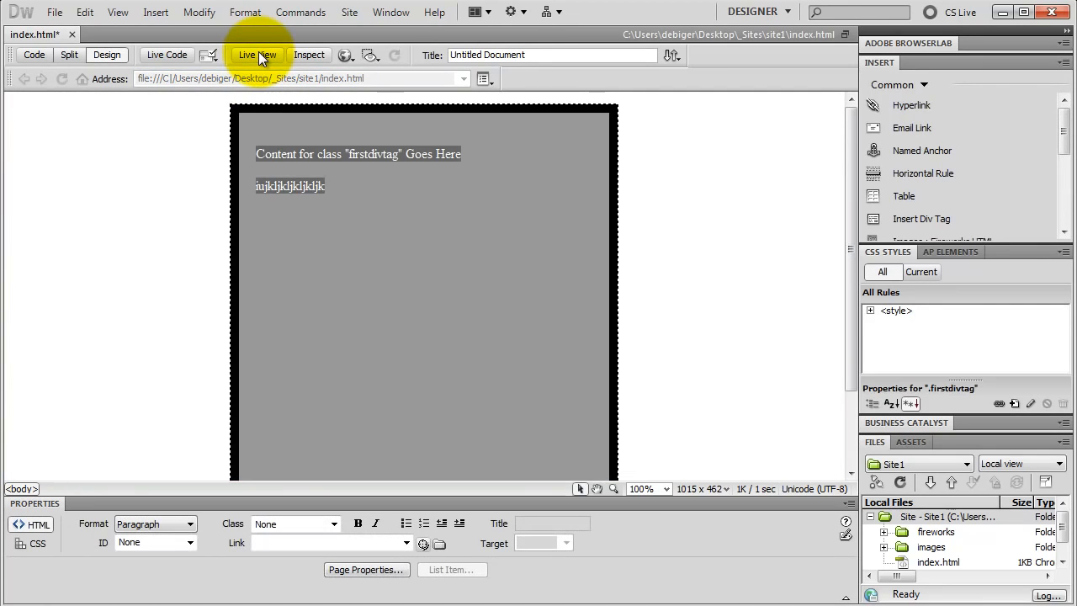
click(34, 55)
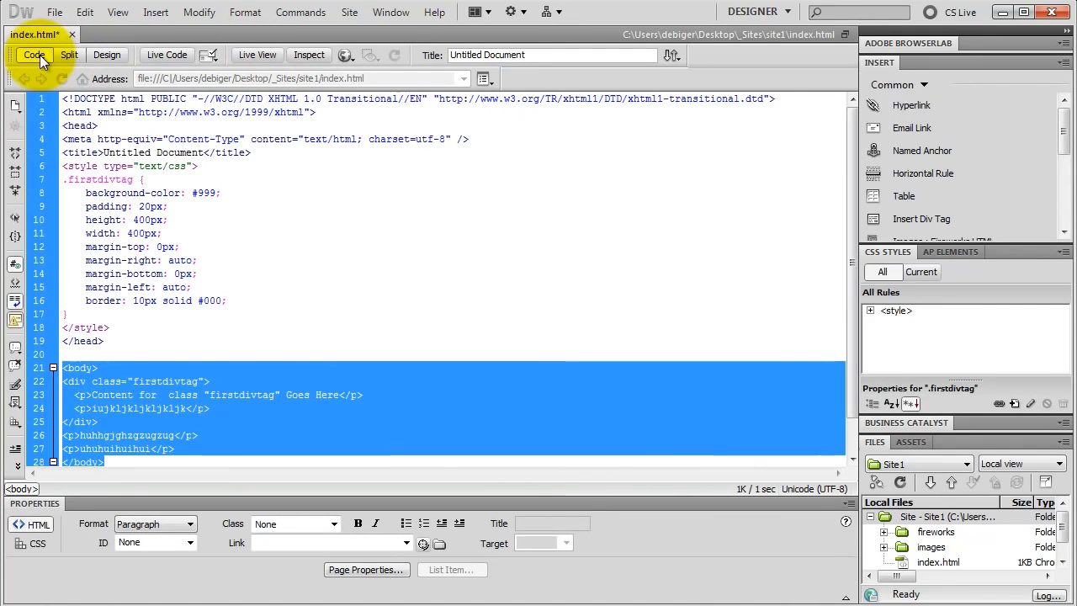
click(109, 368)
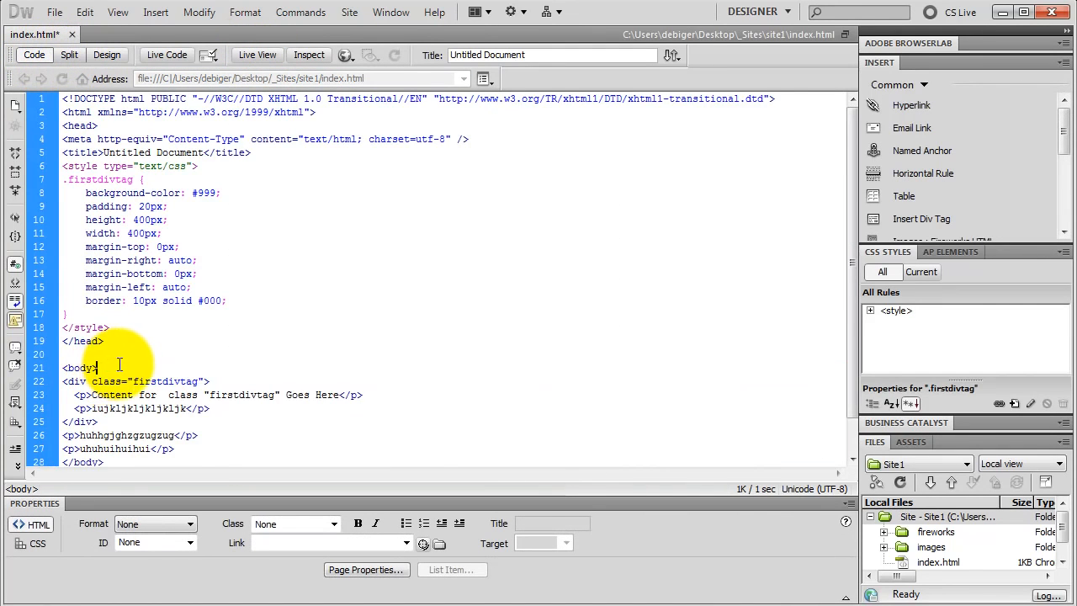
scroll(119, 364, down, 1)
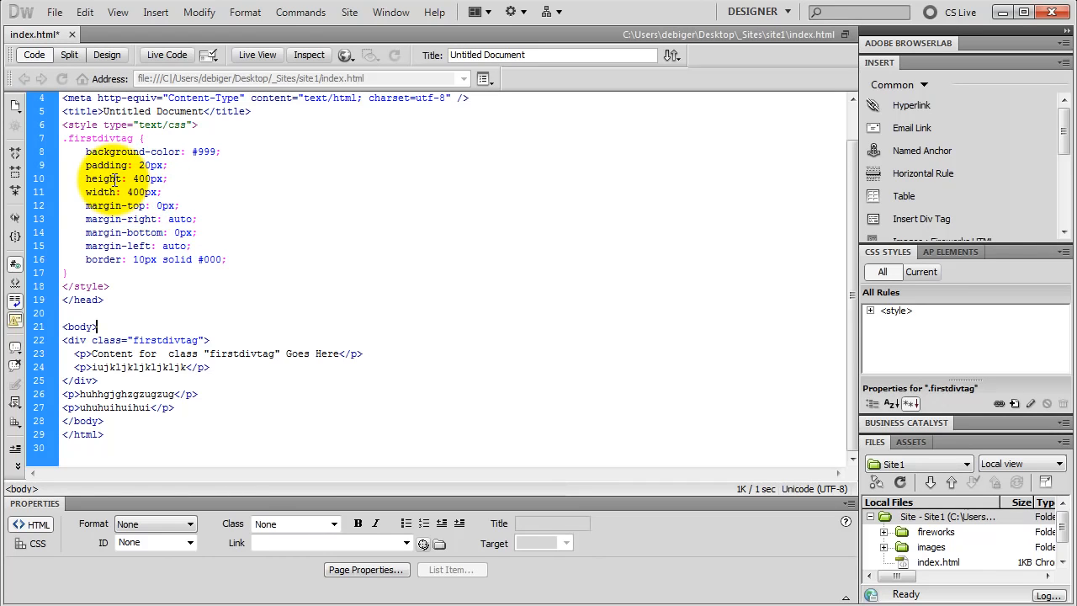
click(168, 178)
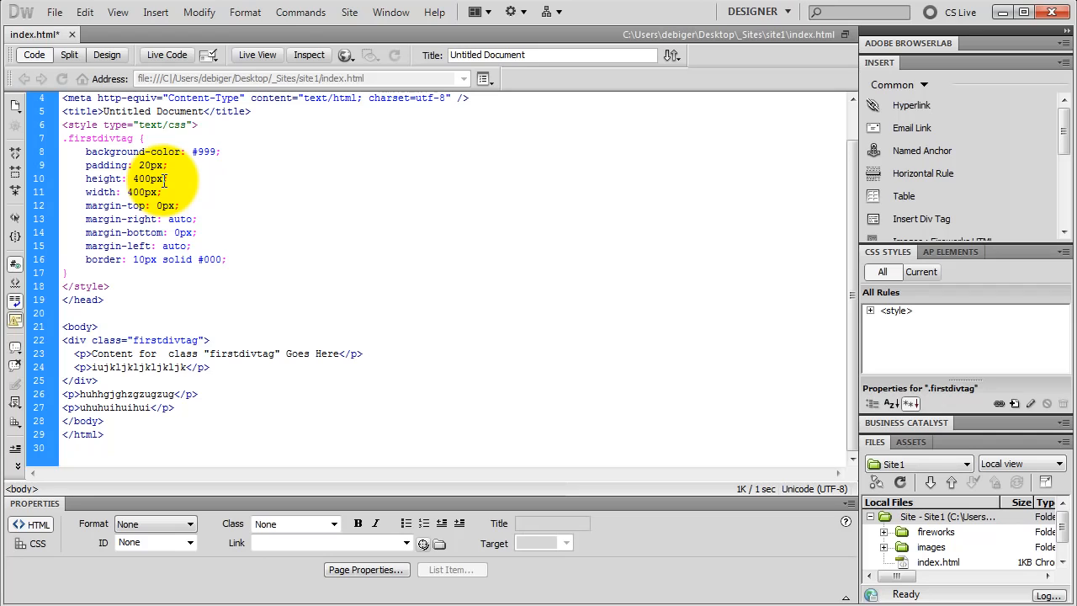
- Add the inline style color:#F00; to the first paragraph inside the firstdivtag div and check it in Design view
click(81, 362)
text(st)
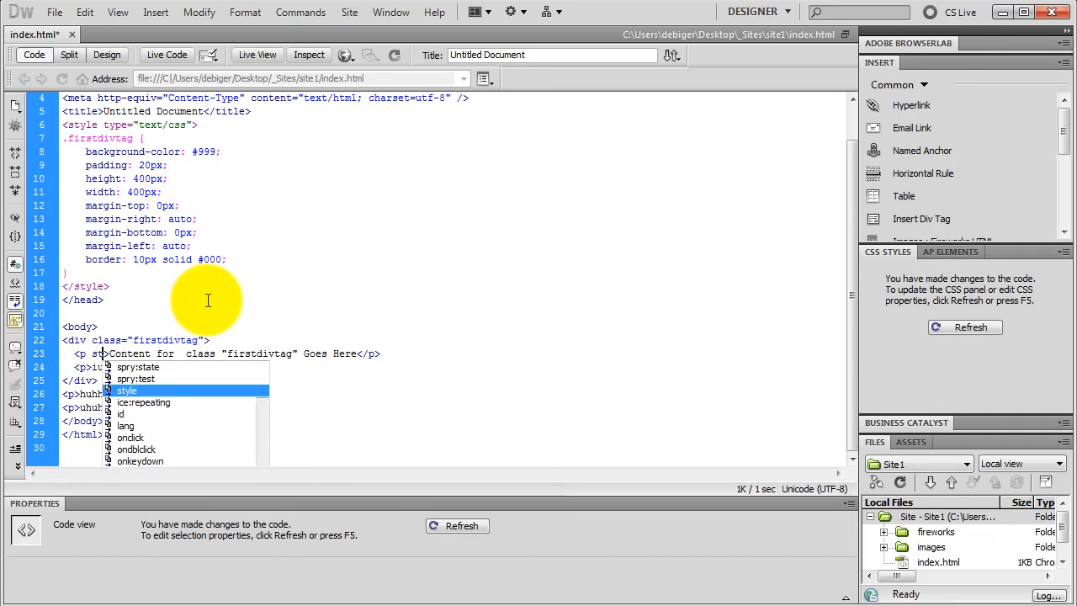
double_click(152, 390)
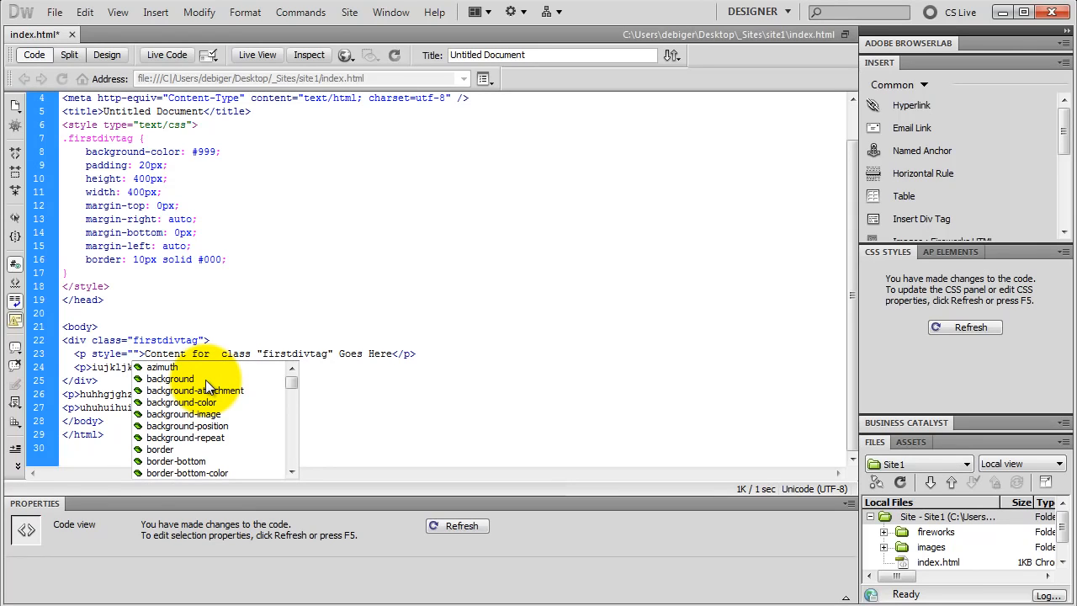
text(co)
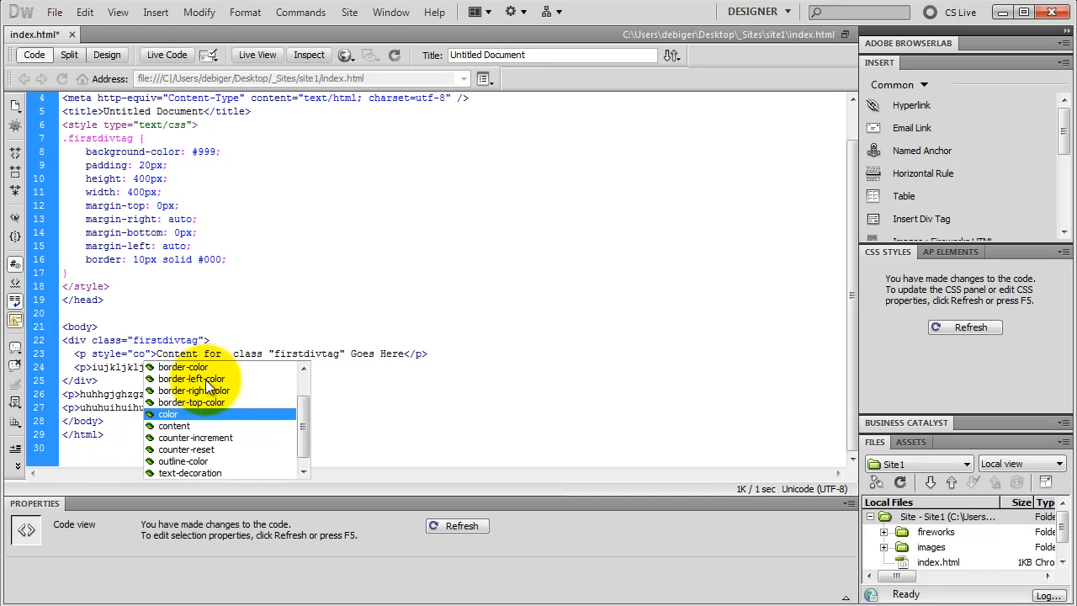
double_click(197, 413)
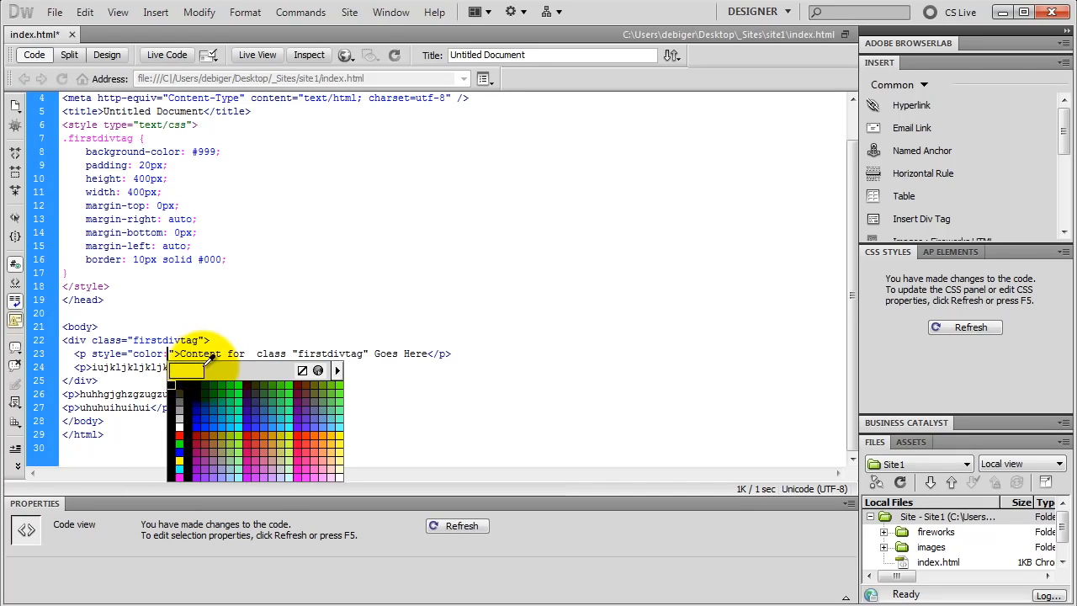
click(179, 434)
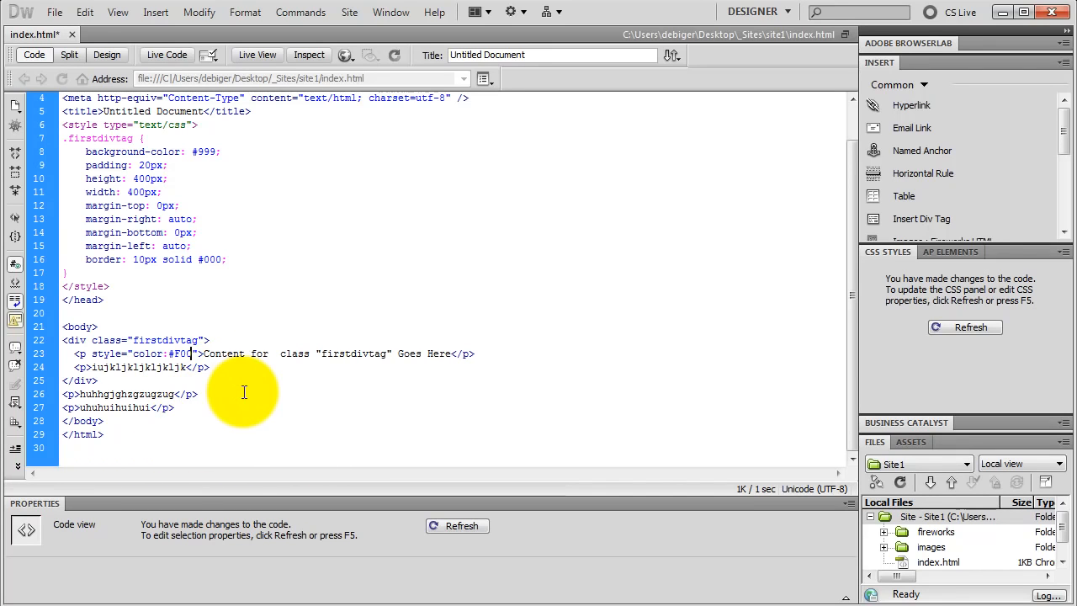
text(;)
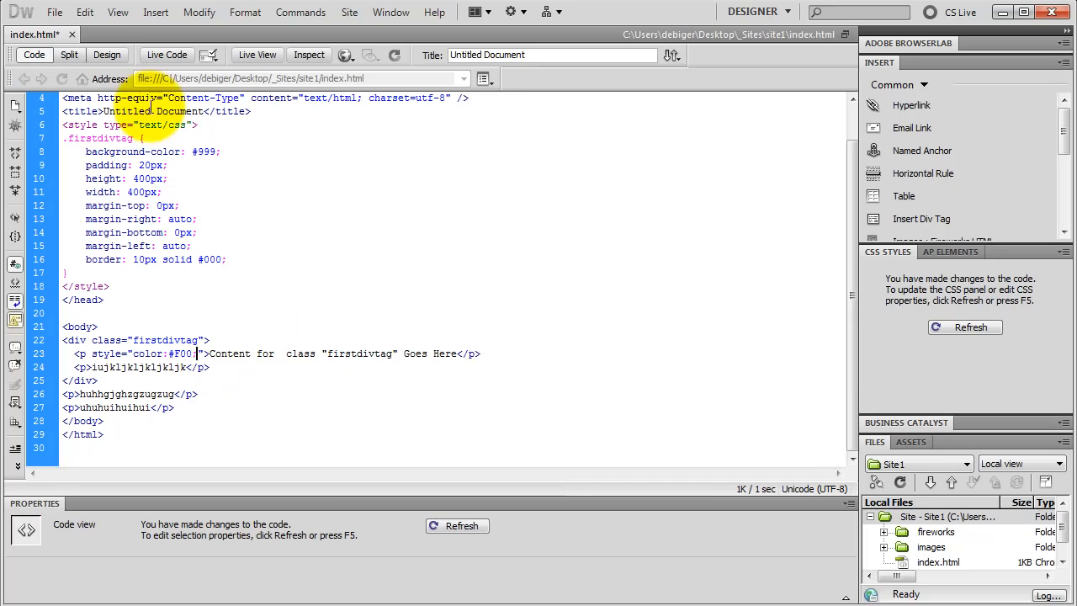
click(107, 55)
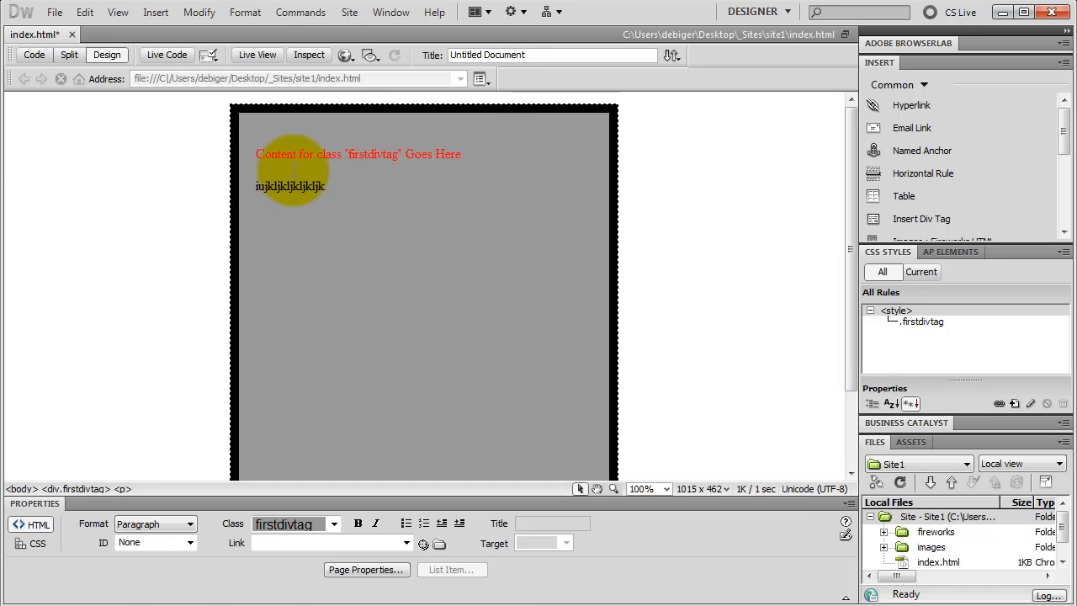
- Delete the whole style block and all content between the body tags from the code, and return to Design view
click(35, 55)
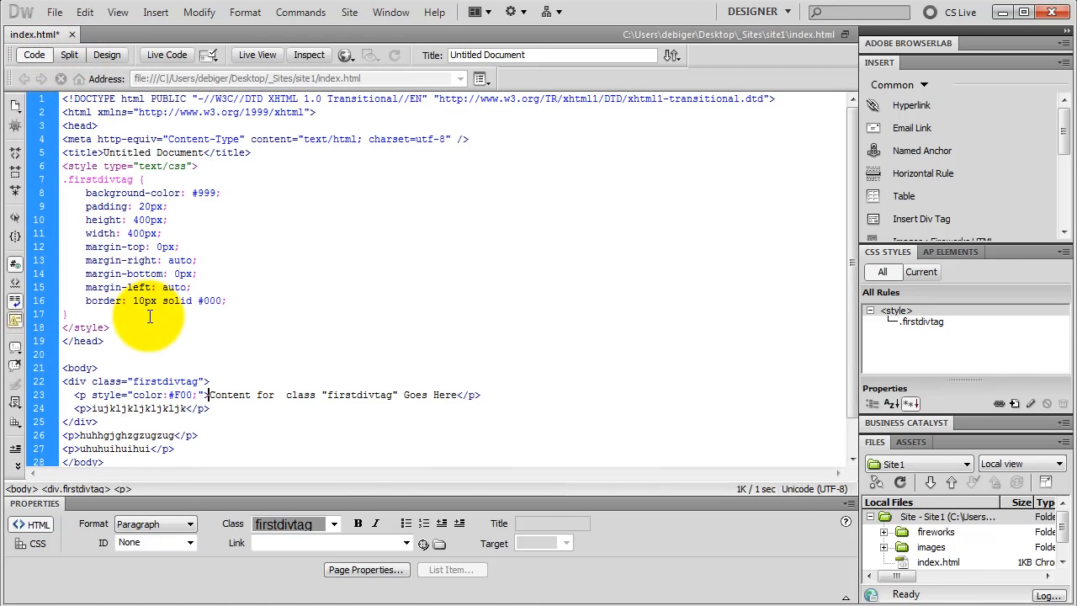
drag(150, 316, 62, 170)
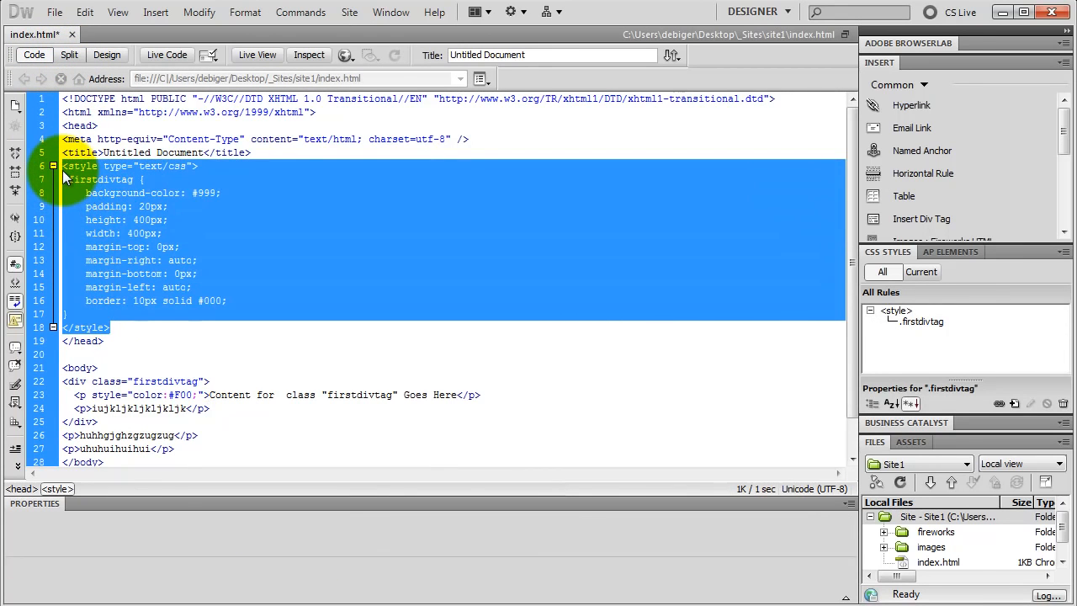
key(Delete)
drag(181, 274, 47, 207)
key(Delete)
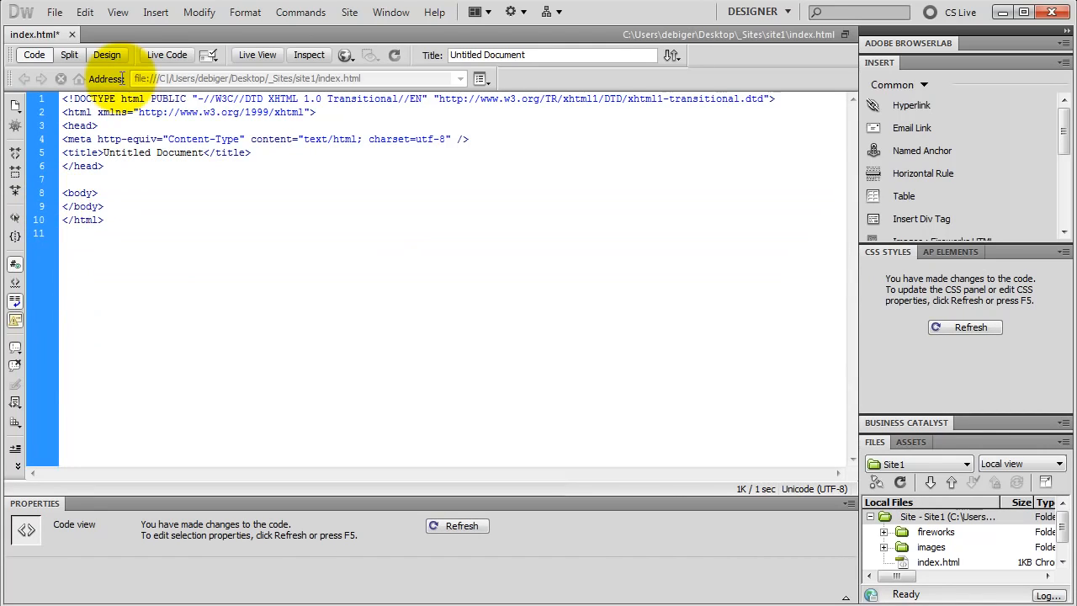
click(107, 55)
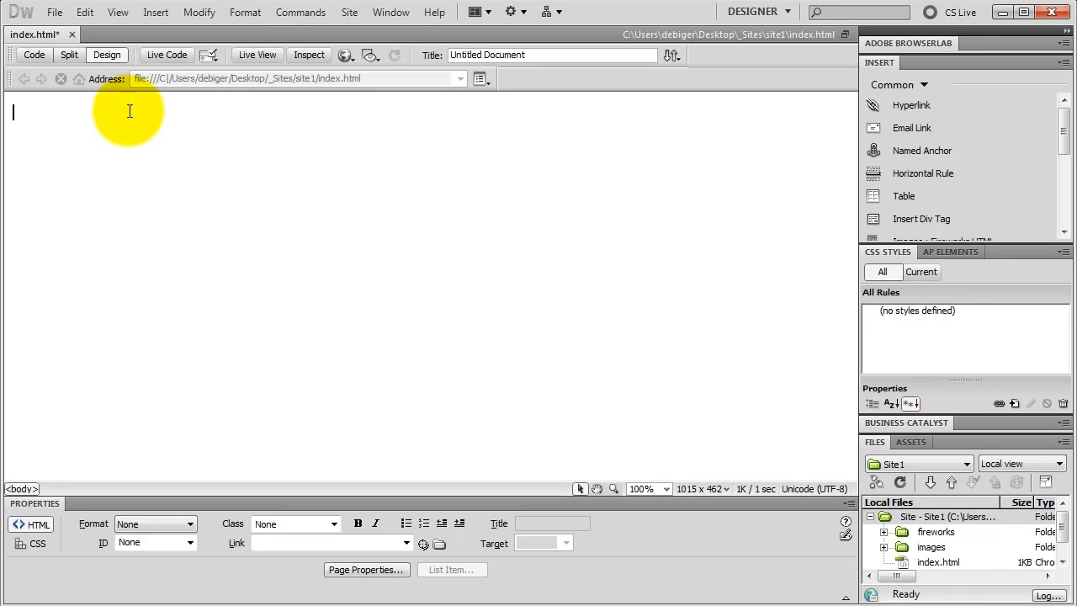
- Start a new div tag with class container and create its .container CSS rule in a new style sheet file
click(930, 218)
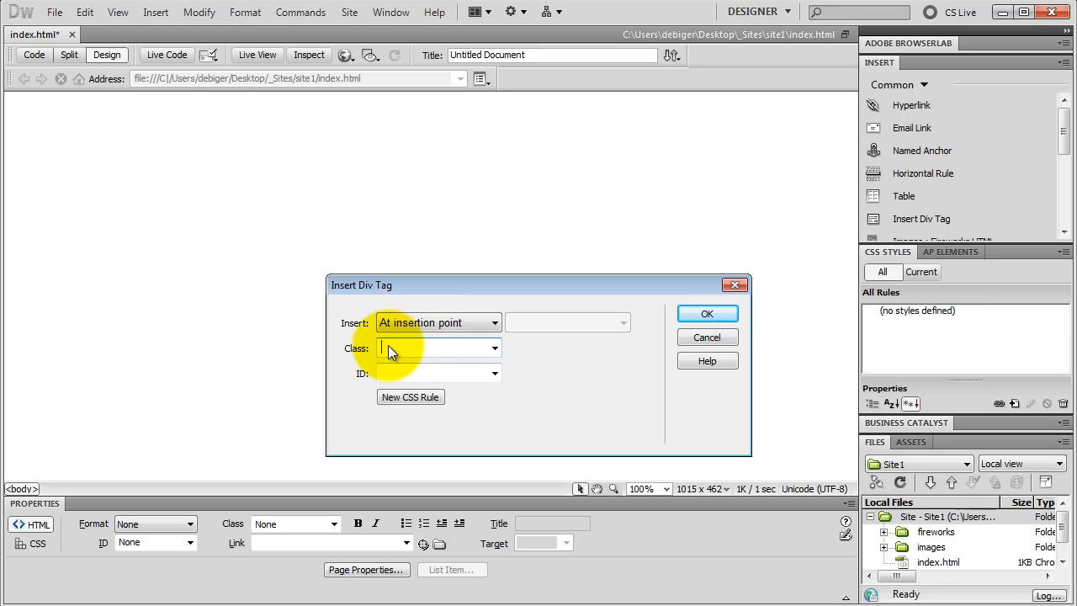
text(container)
click(401, 396)
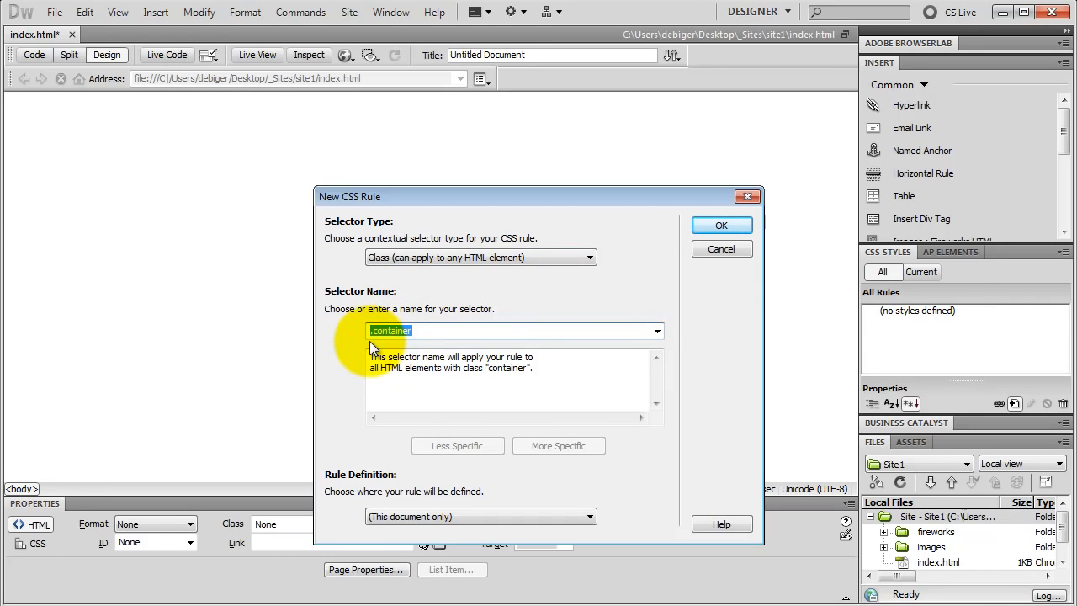
click(420, 517)
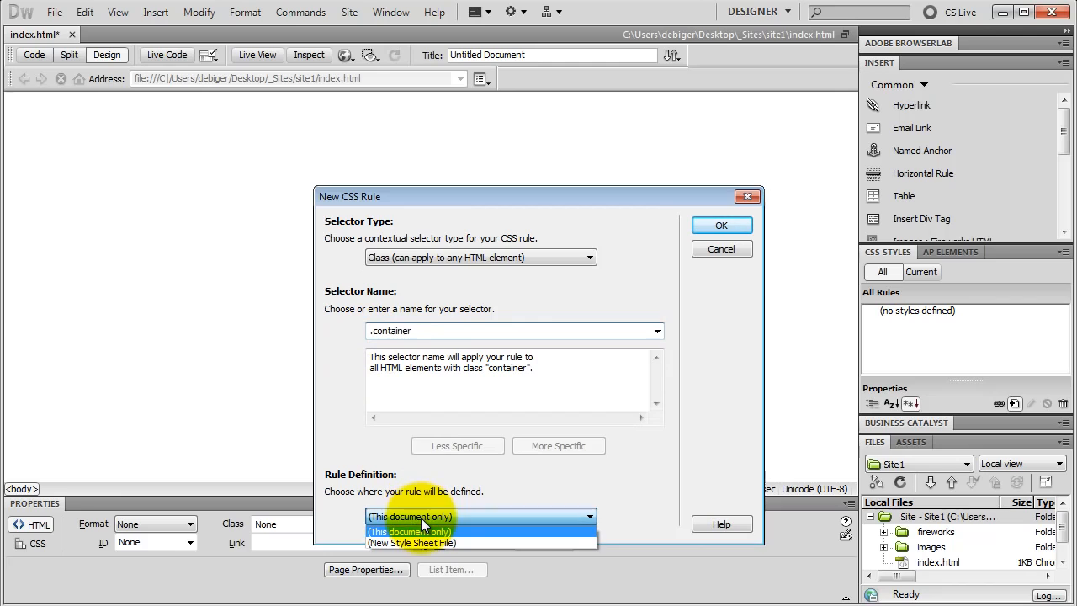
click(416, 541)
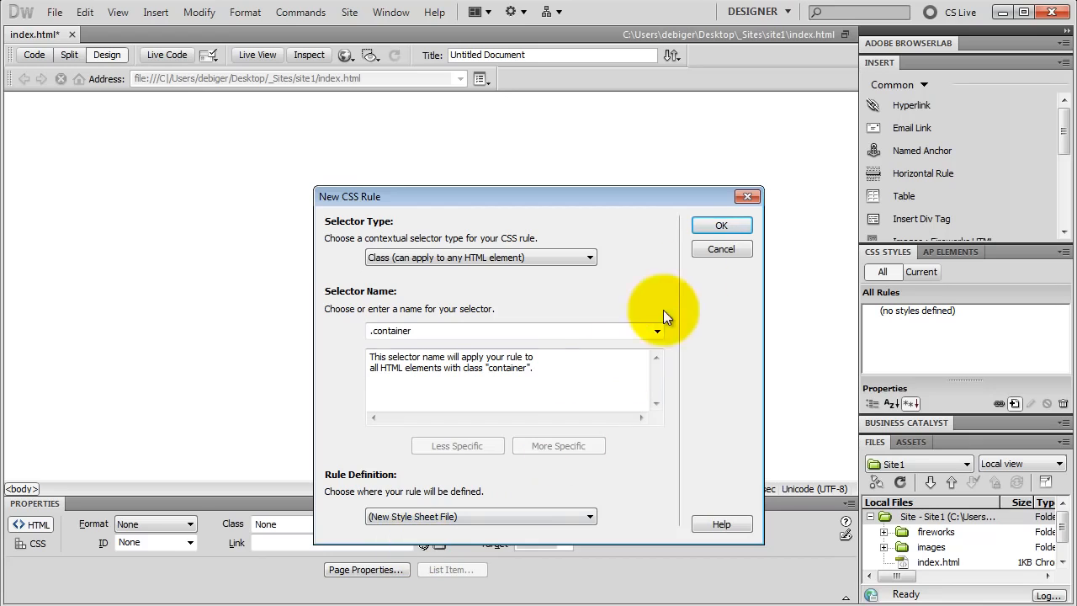
click(707, 227)
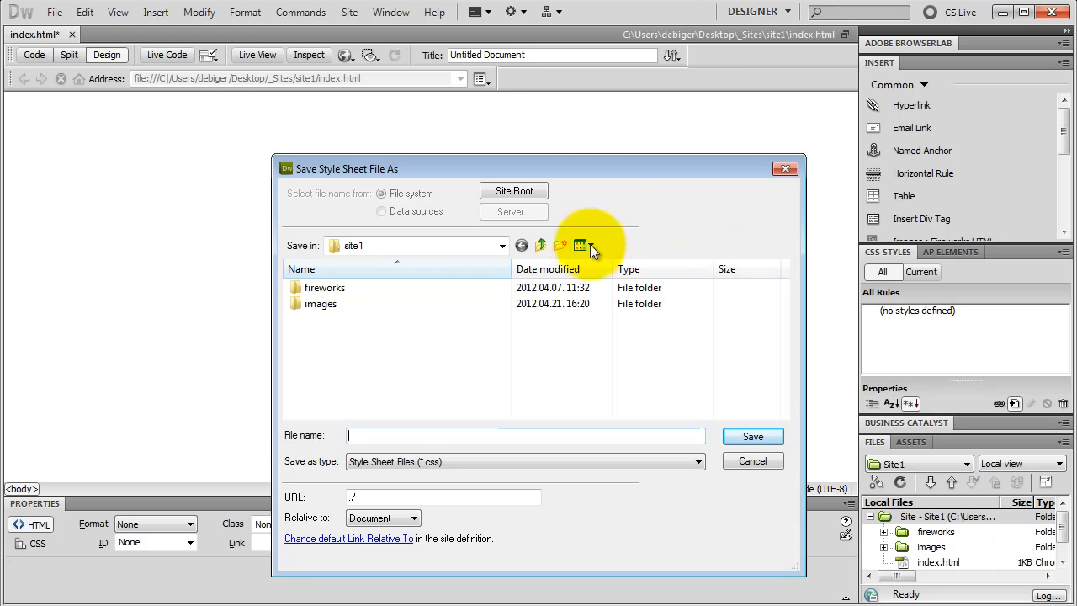
- Create a folder named style inside site1 and save the new style sheet in it as style
click(559, 245)
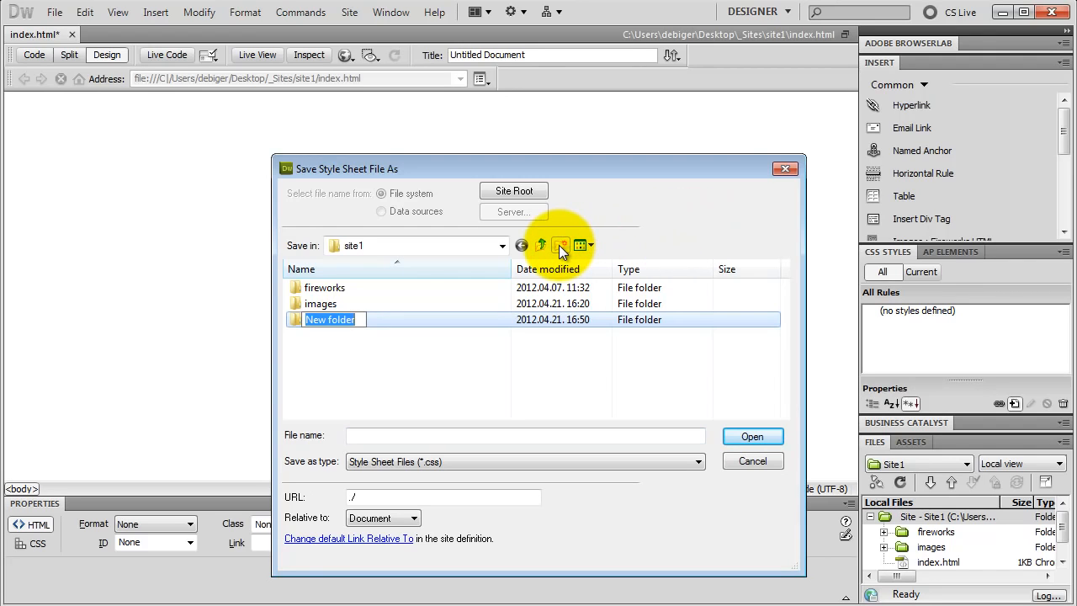
text(style)
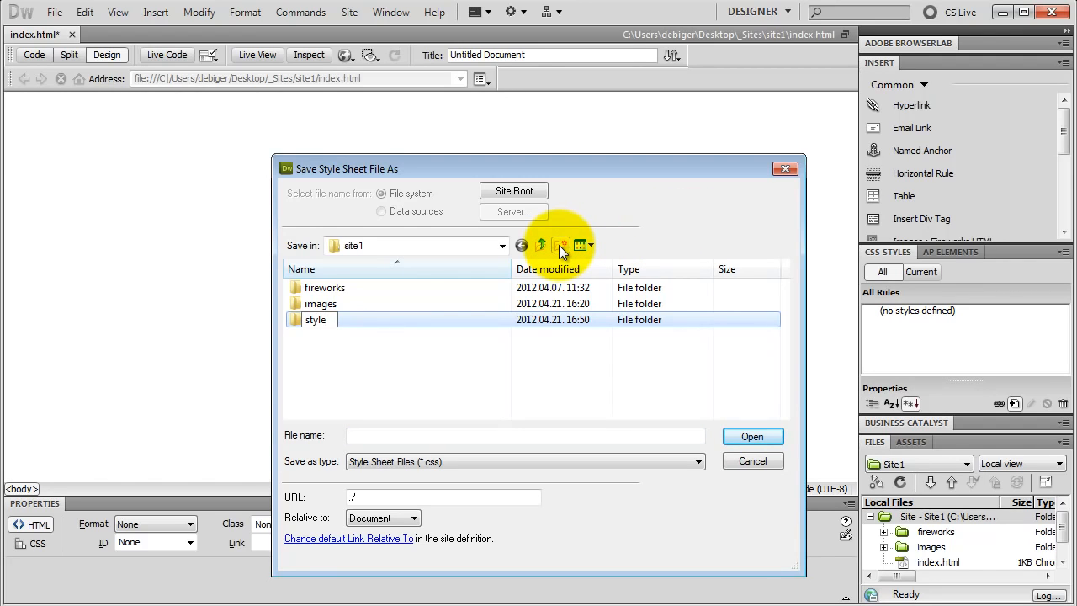
key(Return)
key(Return)
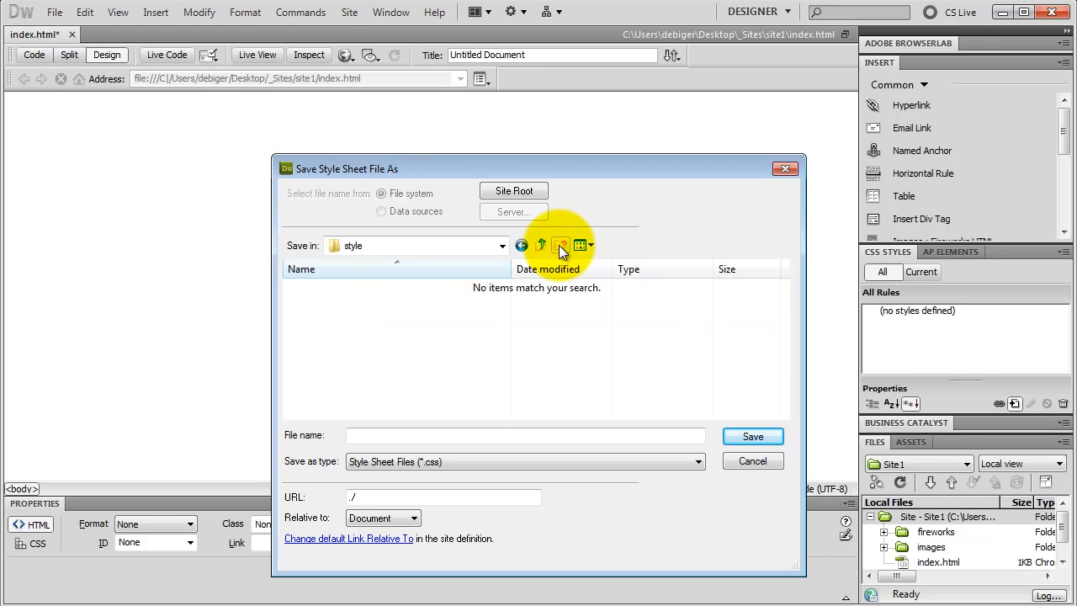
click(398, 437)
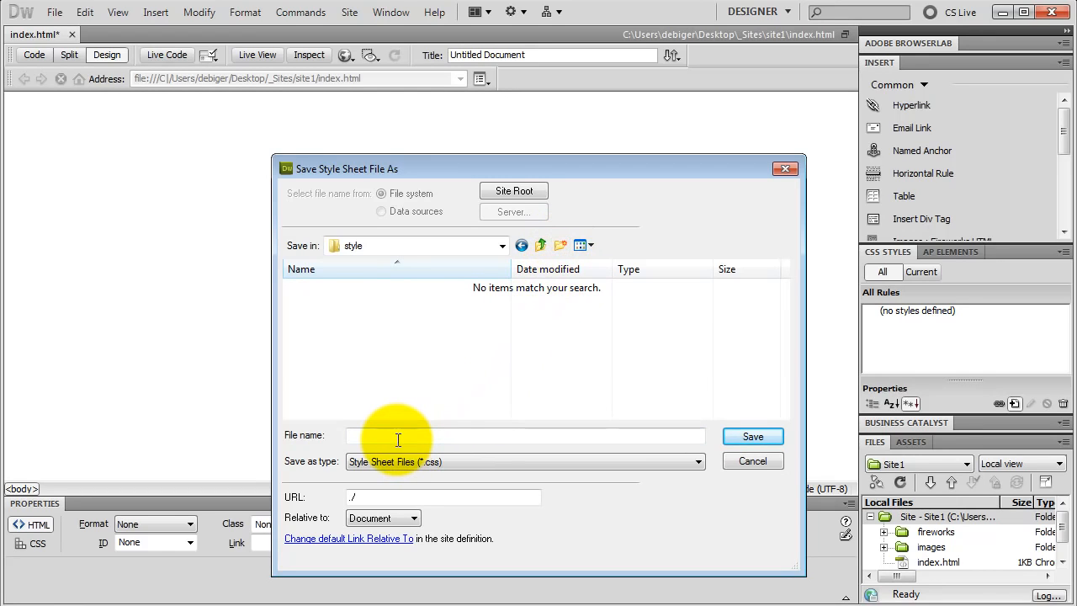
text(style)
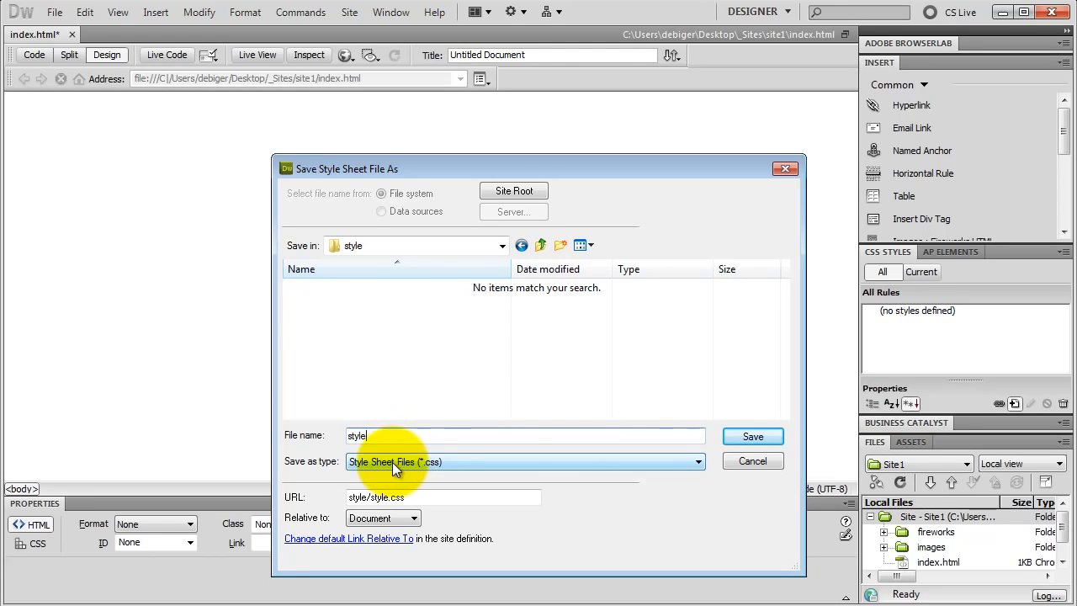
click(743, 439)
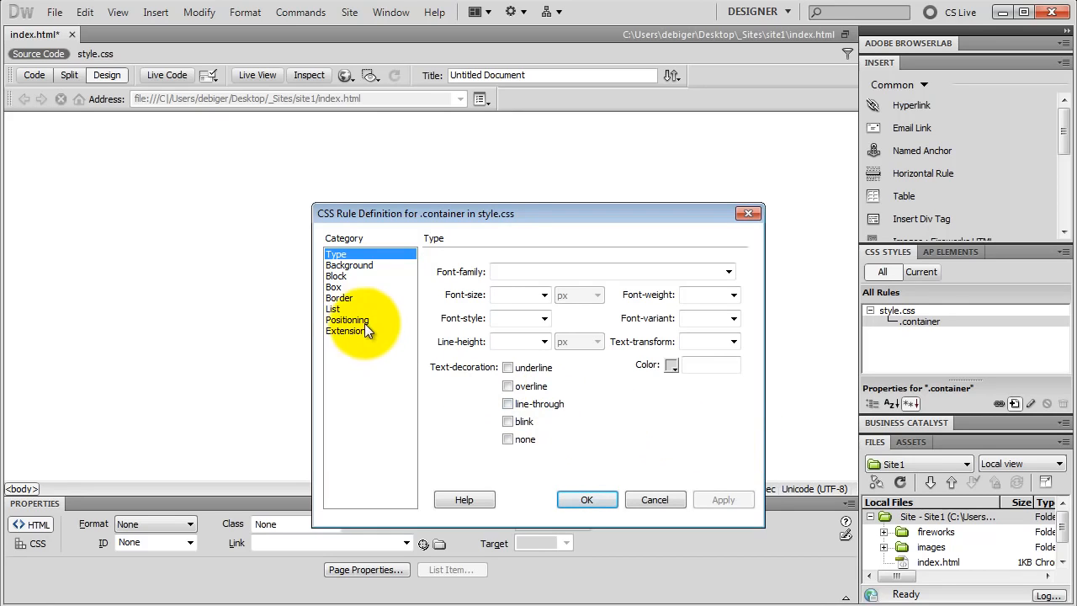
- Set the .container rule's box width to 950 px and its right and left margins to auto
click(342, 288)
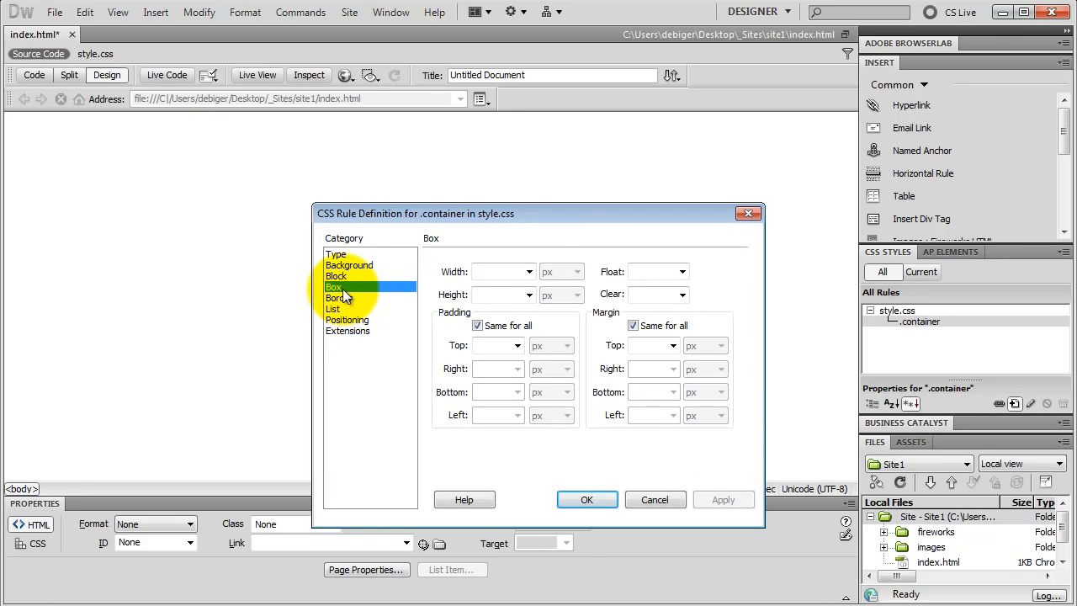
click(494, 272)
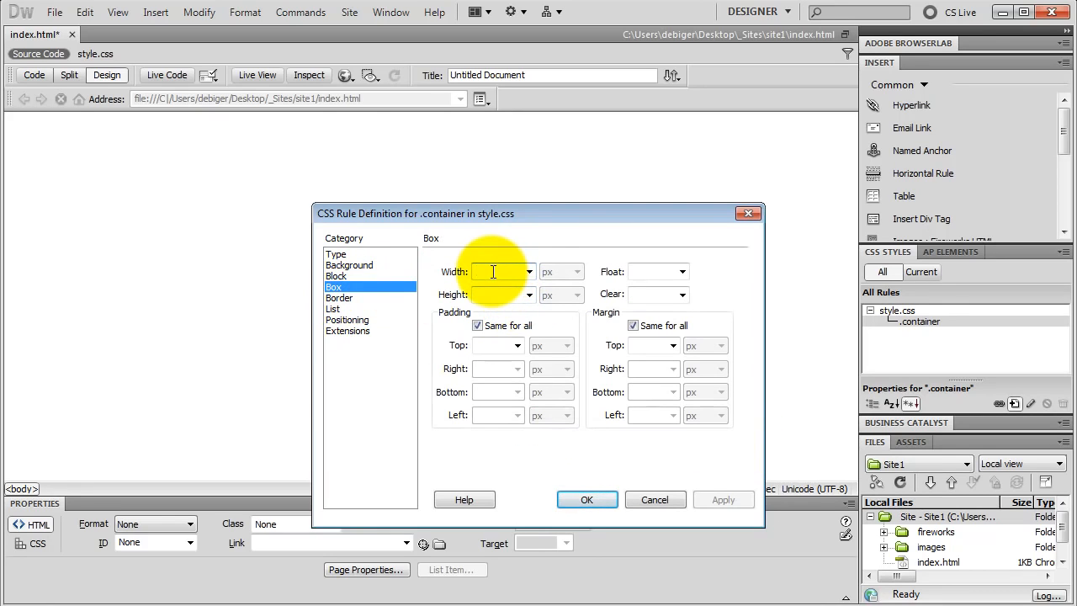
text(950)
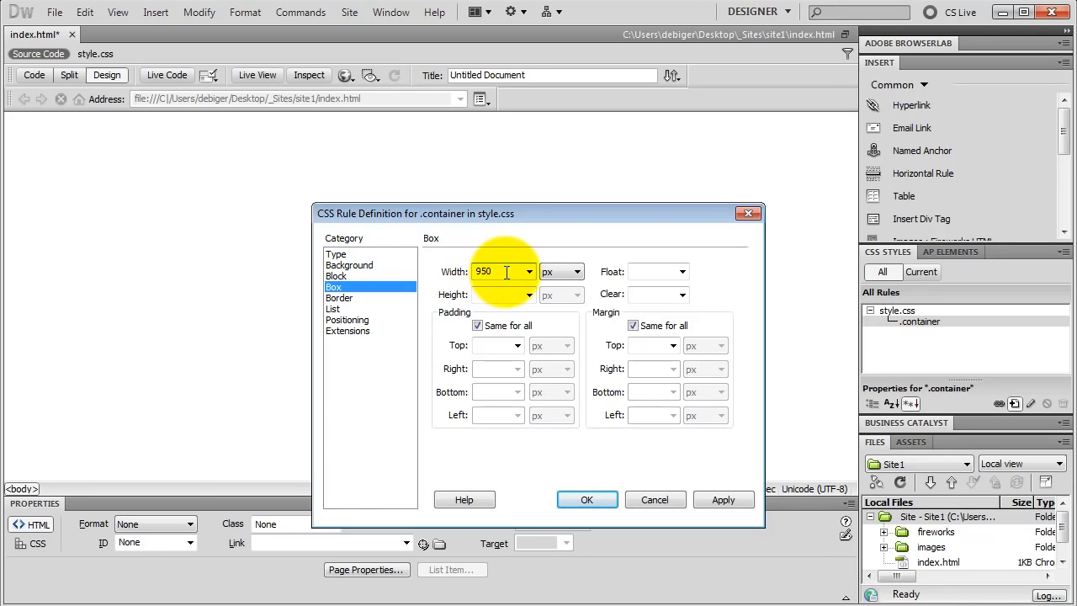
click(632, 326)
click(673, 368)
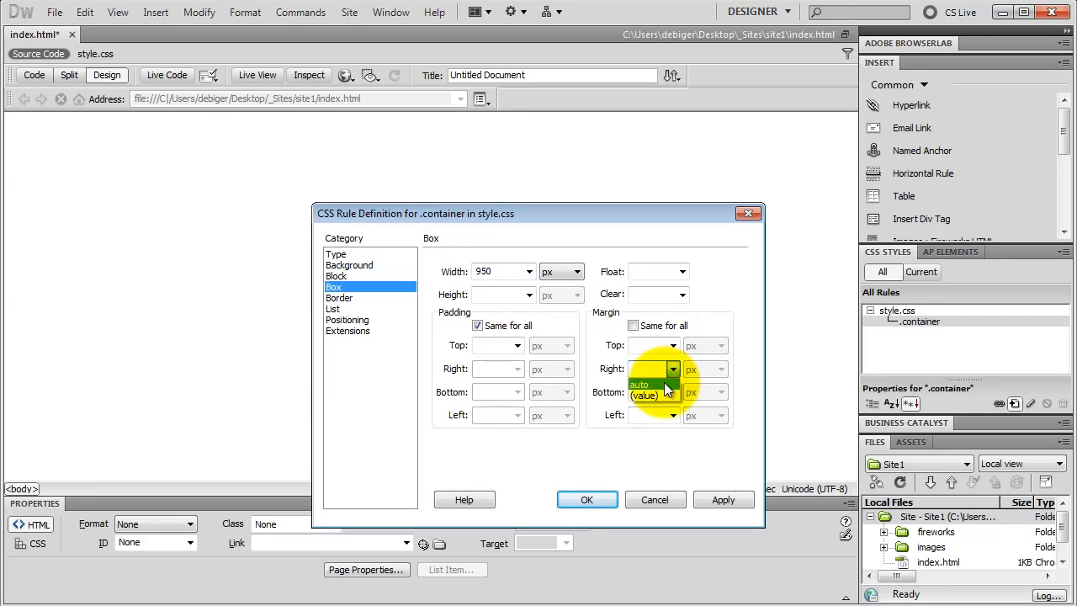
click(664, 385)
click(673, 416)
click(658, 431)
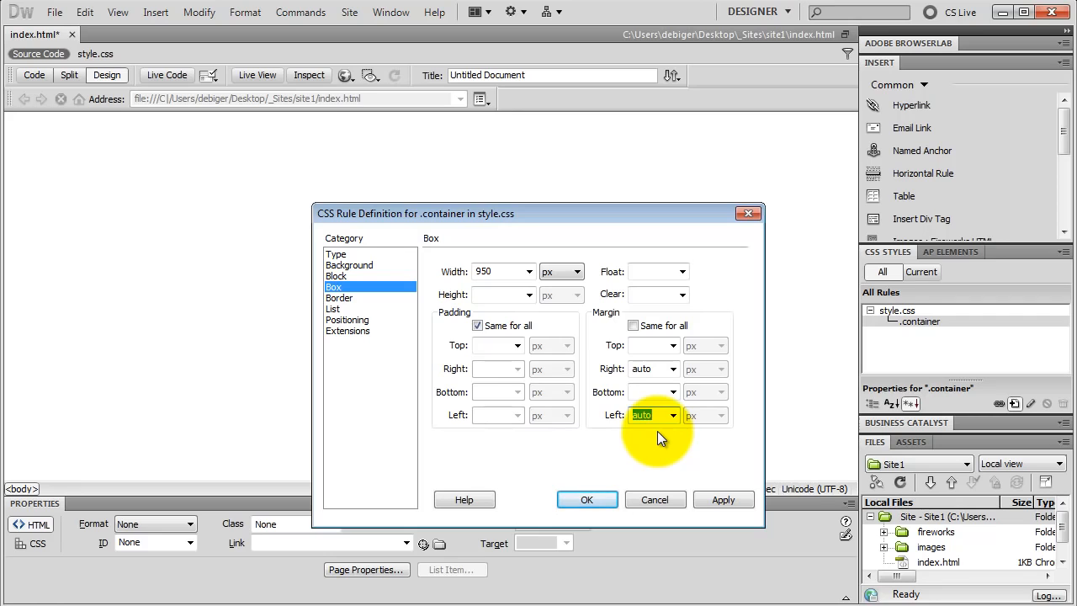
- Set the .container rule's background image to bg_container from the images folder
click(359, 267)
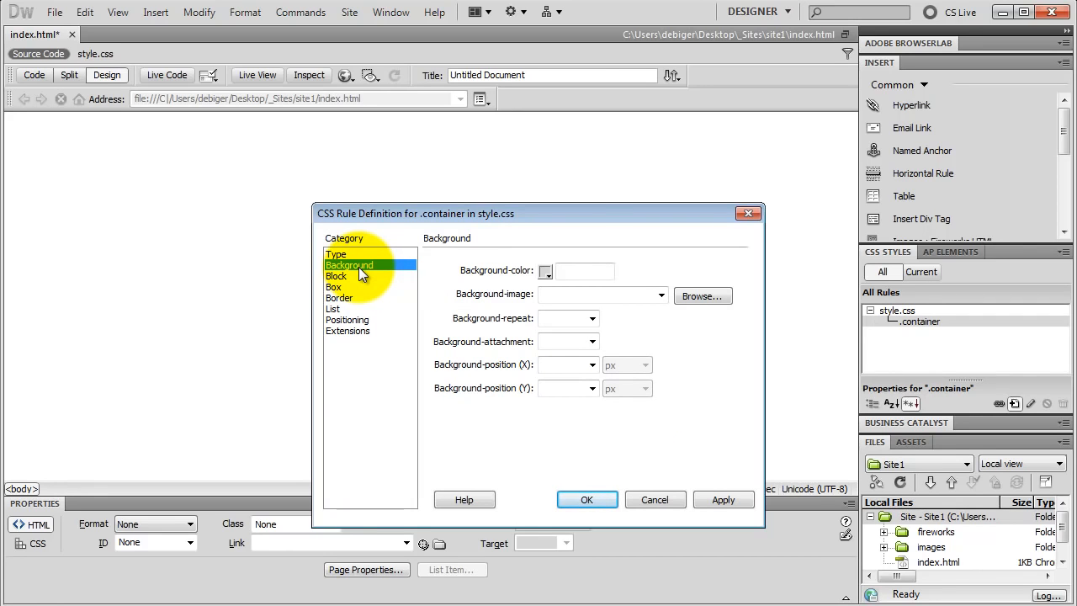
click(698, 298)
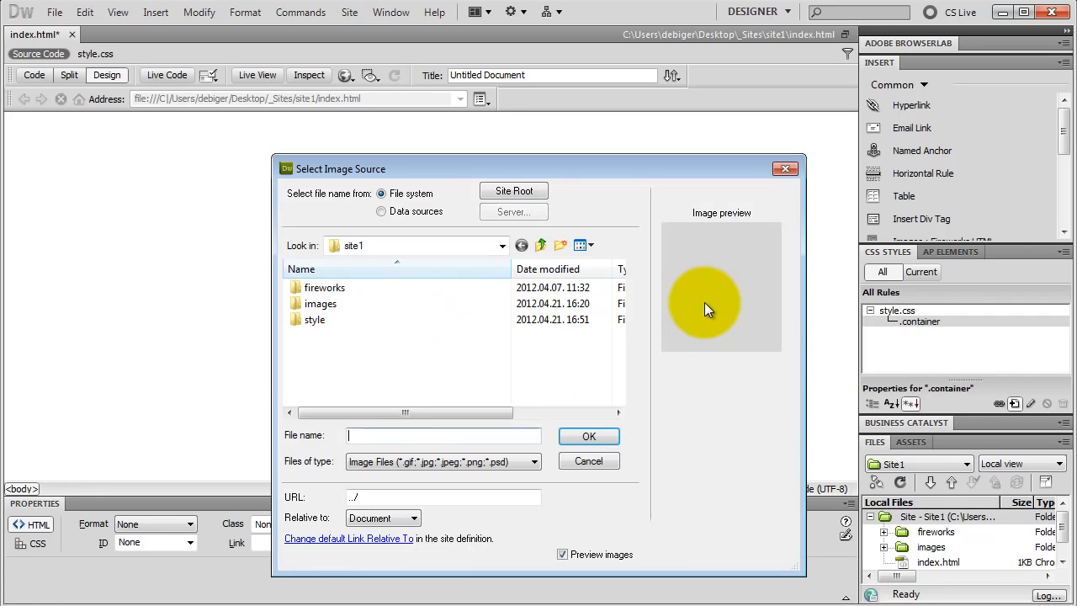
double_click(316, 302)
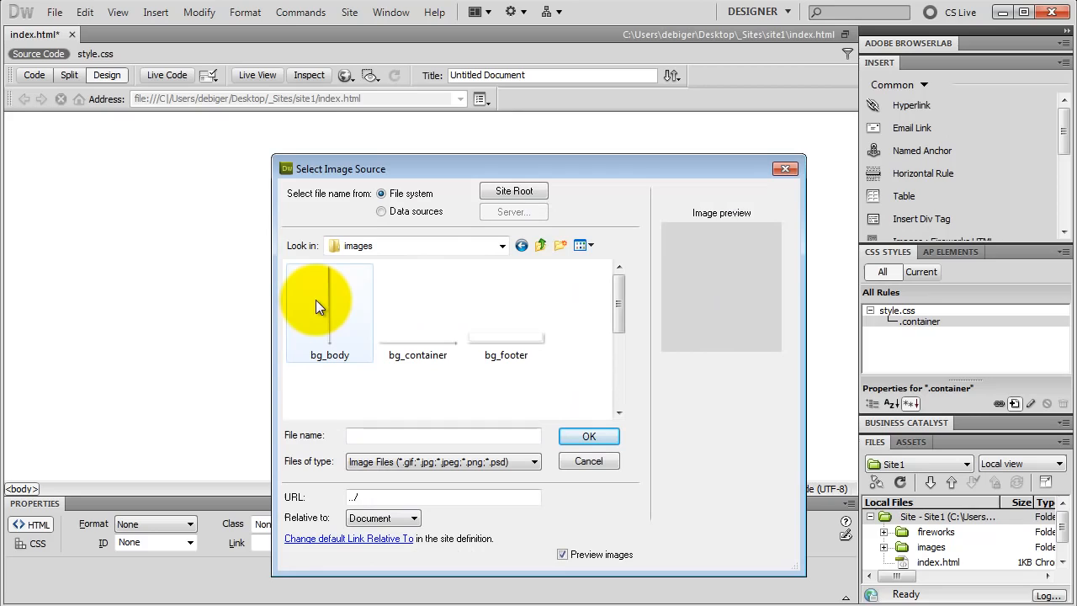
click(407, 317)
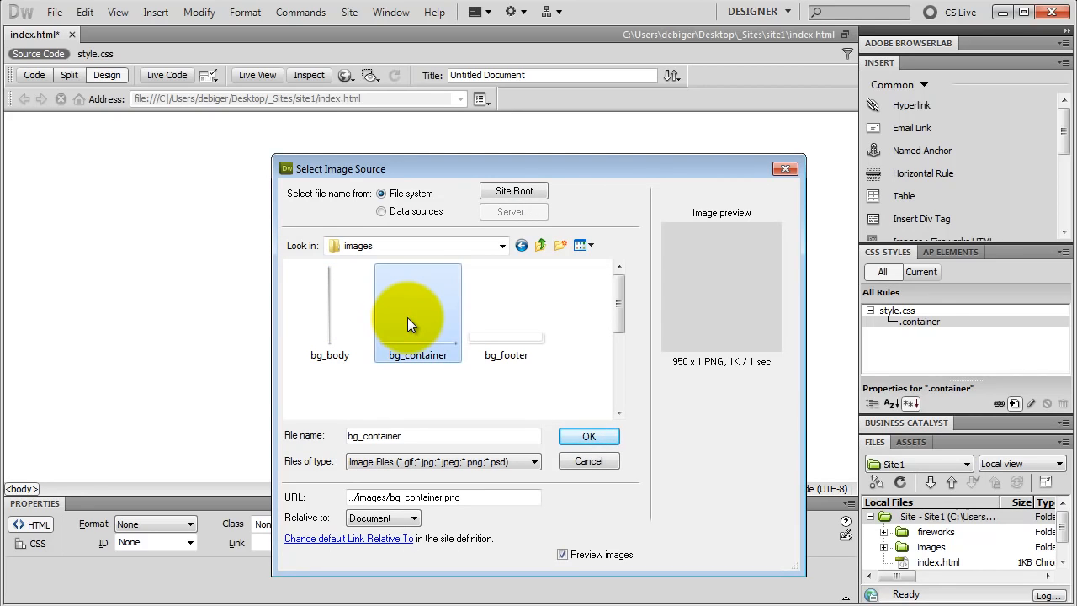
click(605, 438)
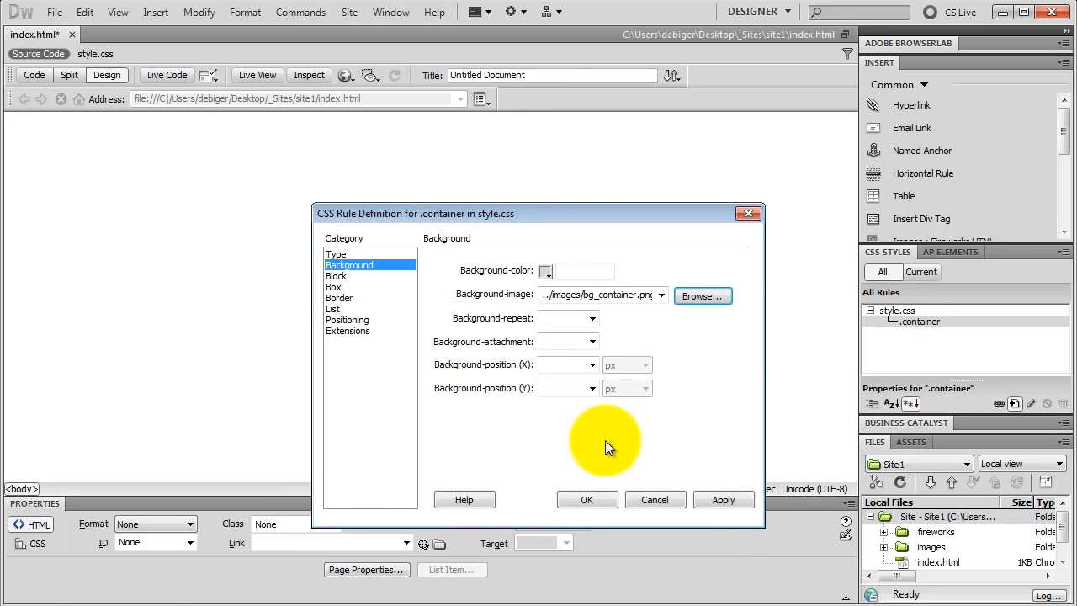
- Leave the background repeat unset, accept the .container rule and insert the container div at the insertion point
click(593, 319)
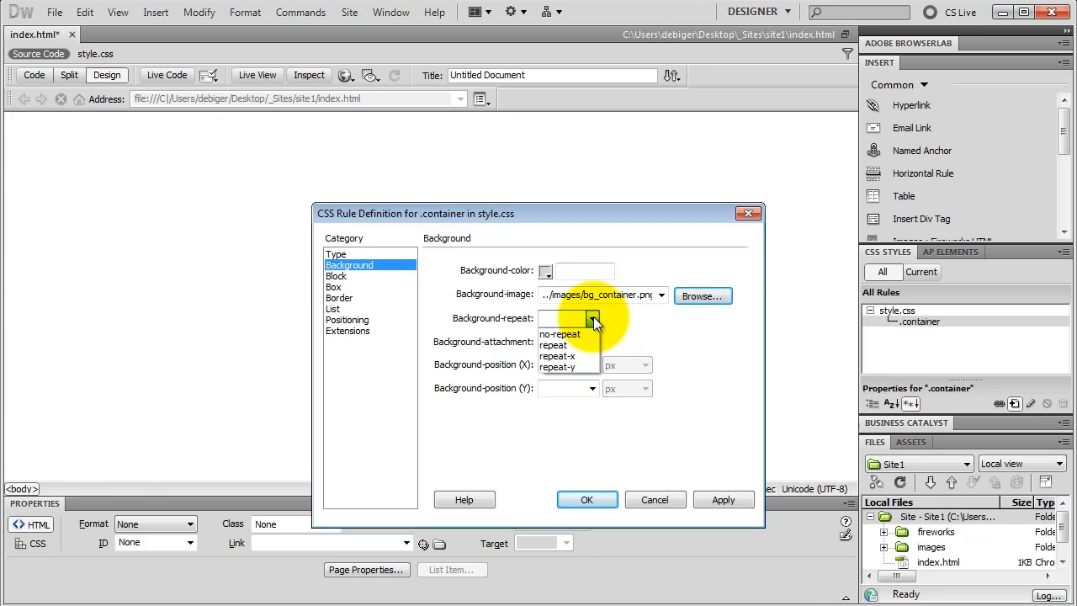
click(664, 322)
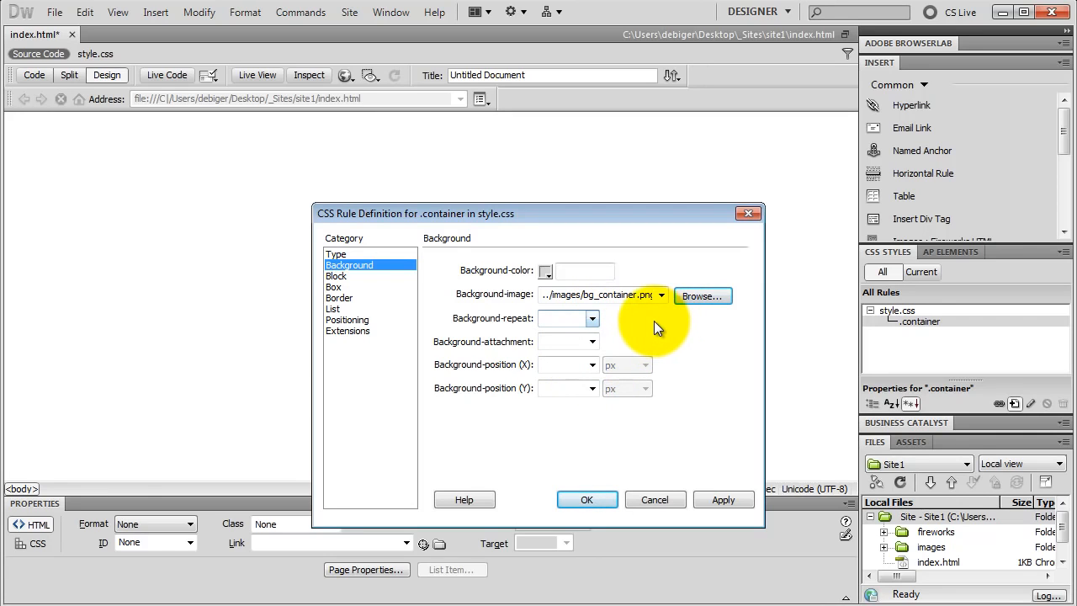
click(581, 500)
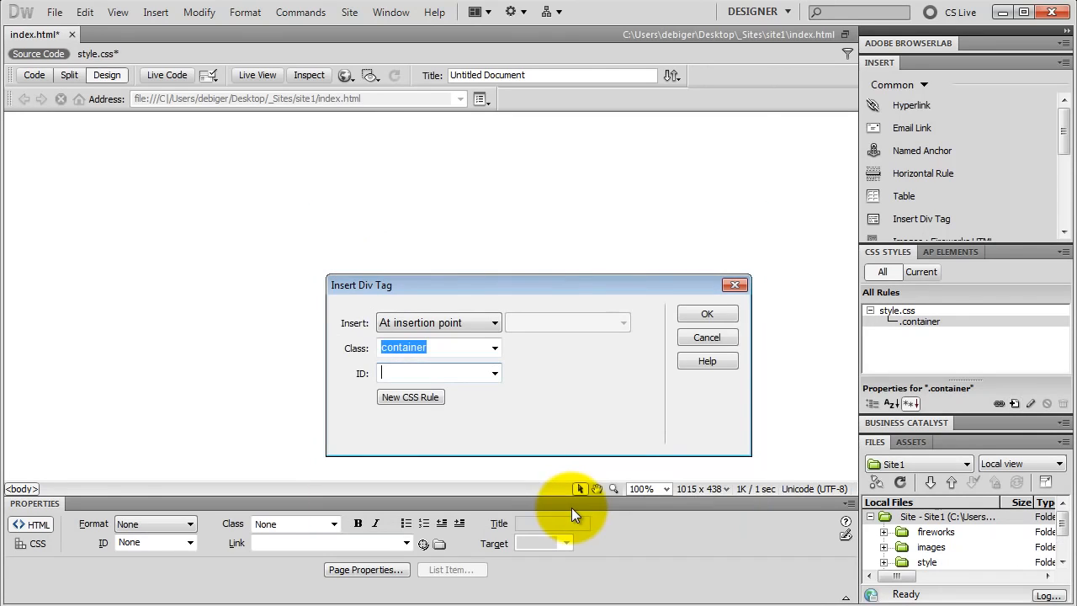
click(687, 323)
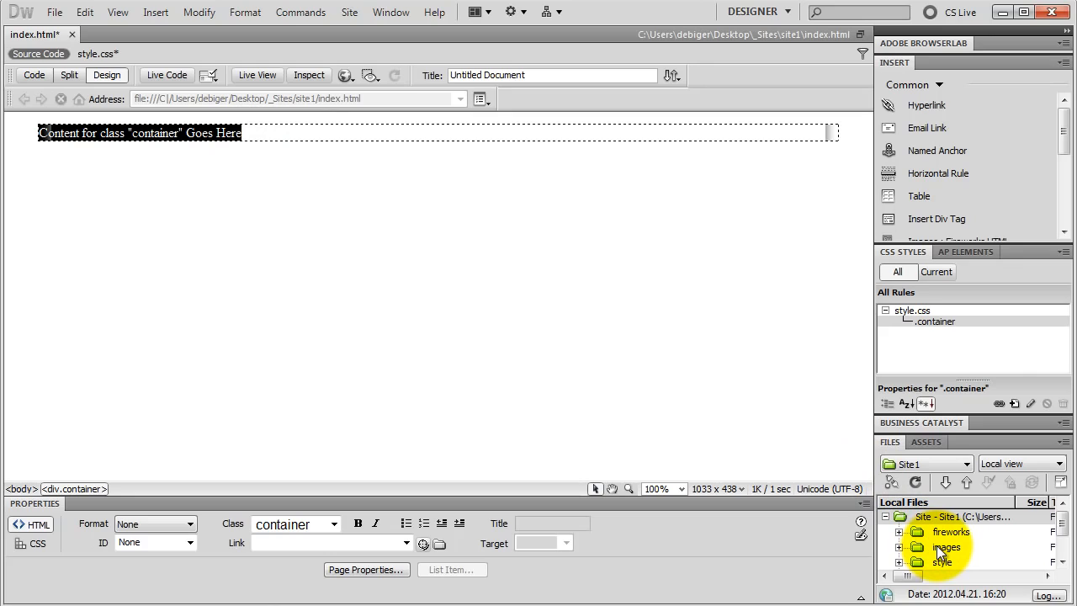
- Examine the style.css code and the line linking the style sheet in the index.html source code
click(899, 561)
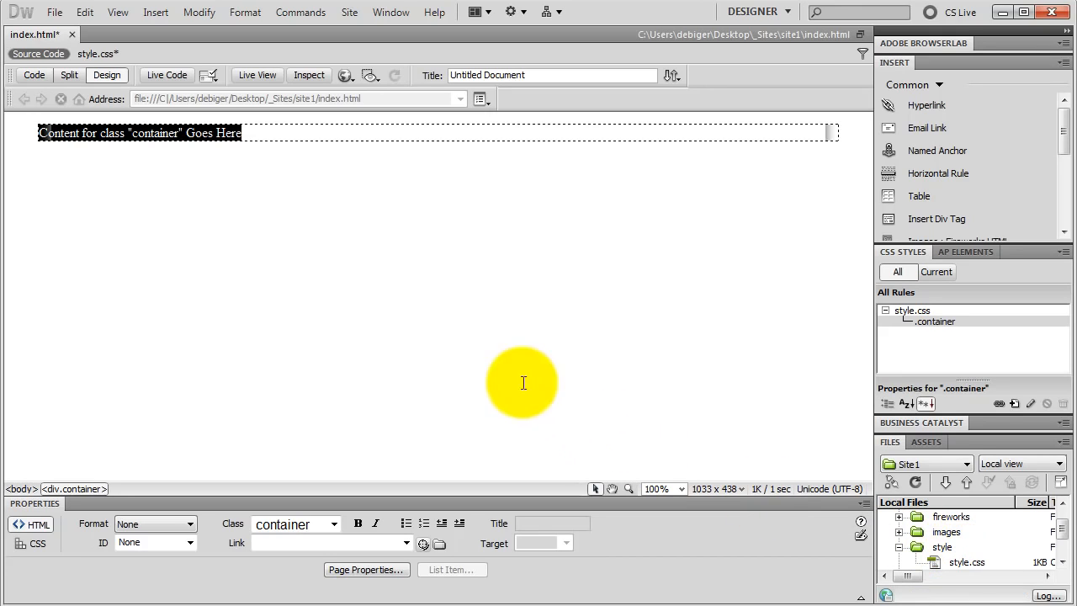
click(98, 56)
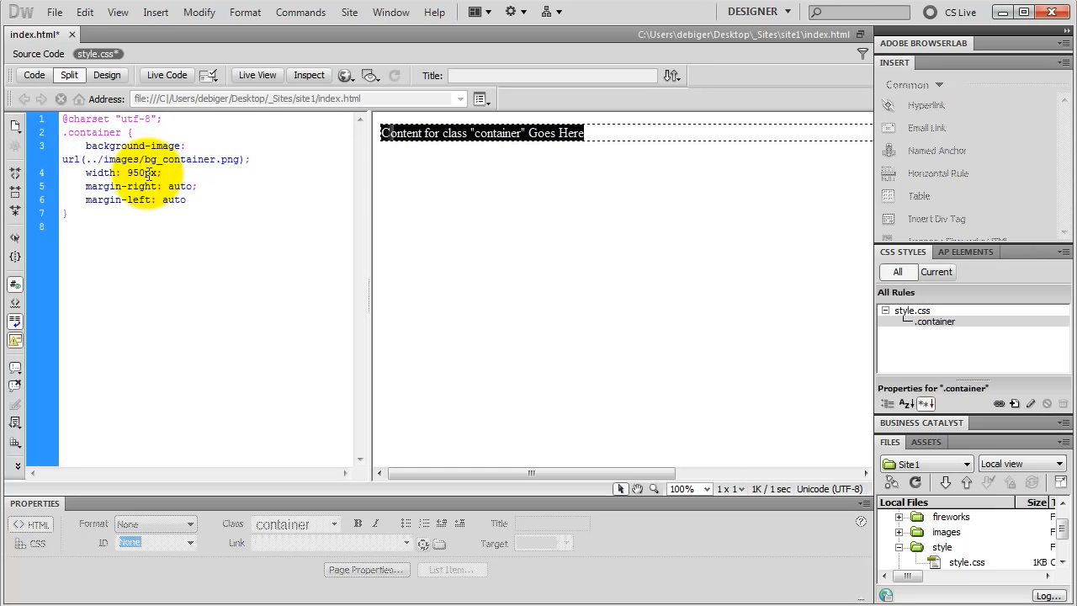
click(37, 53)
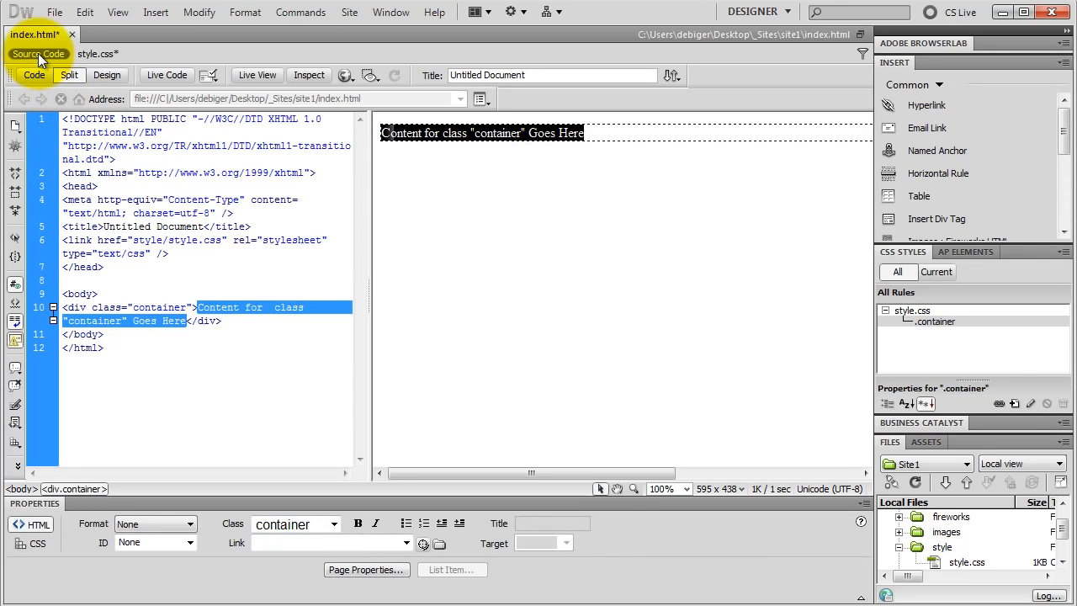
click(35, 75)
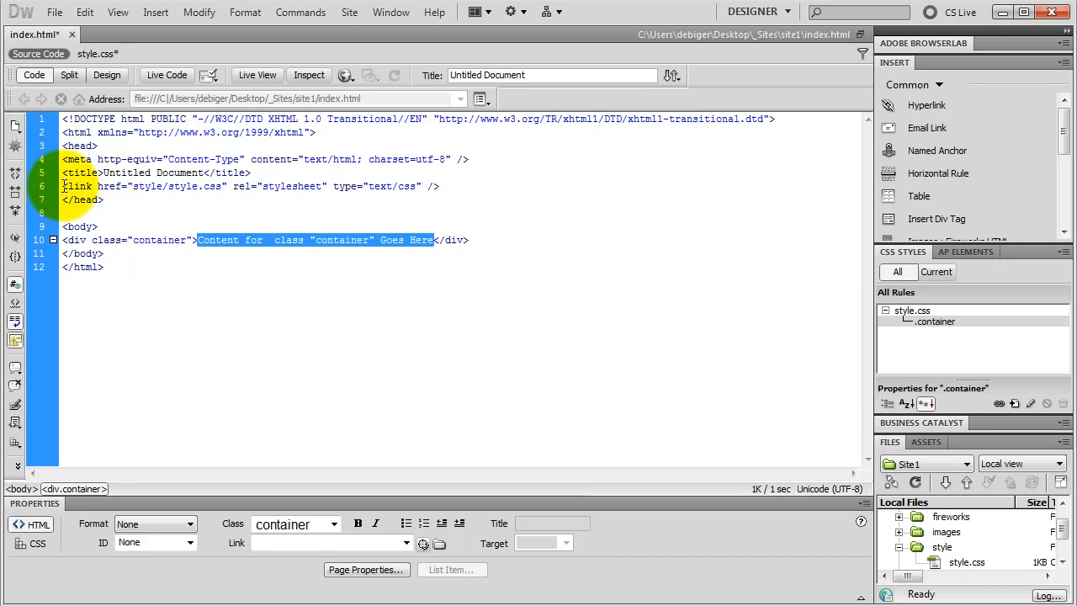
drag(64, 186, 450, 179)
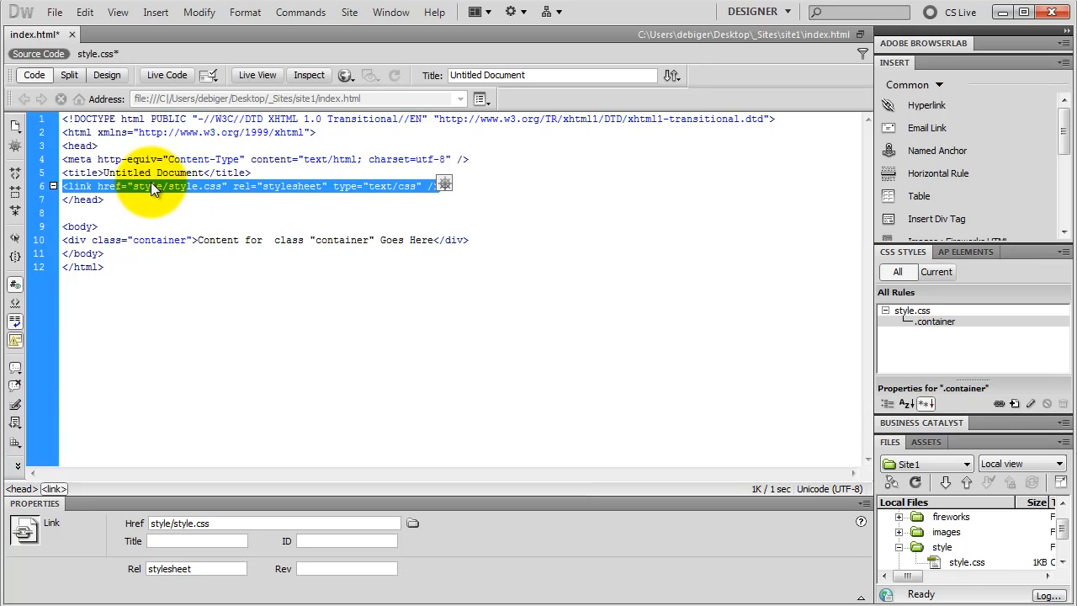
- Return to Design view and delete the placeholder text from the container div
click(101, 75)
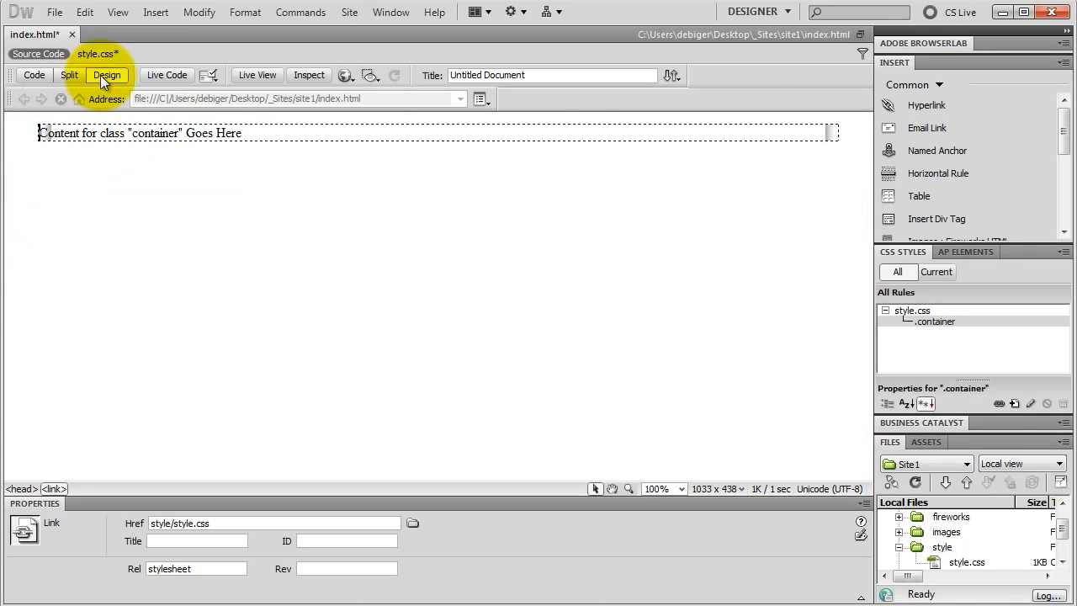
drag(272, 132, 30, 137)
key(Delete)
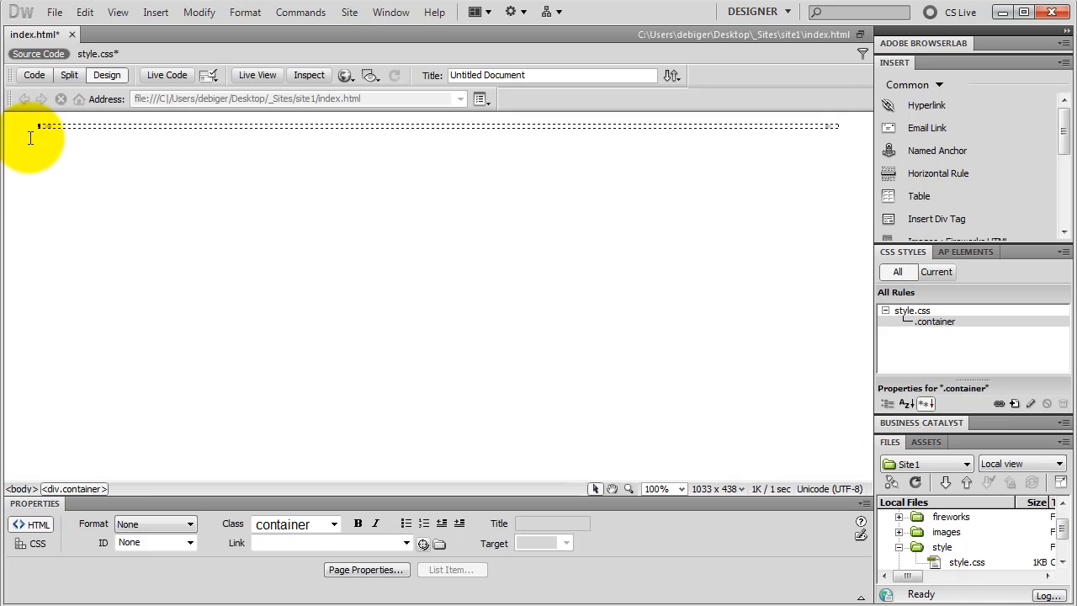
- Insert header.png from the site's images folder into the container div with the alternate text "Dreamweaver Tutorial Header"
click(899, 547)
click(899, 531)
scroll(955, 537, down, 2)
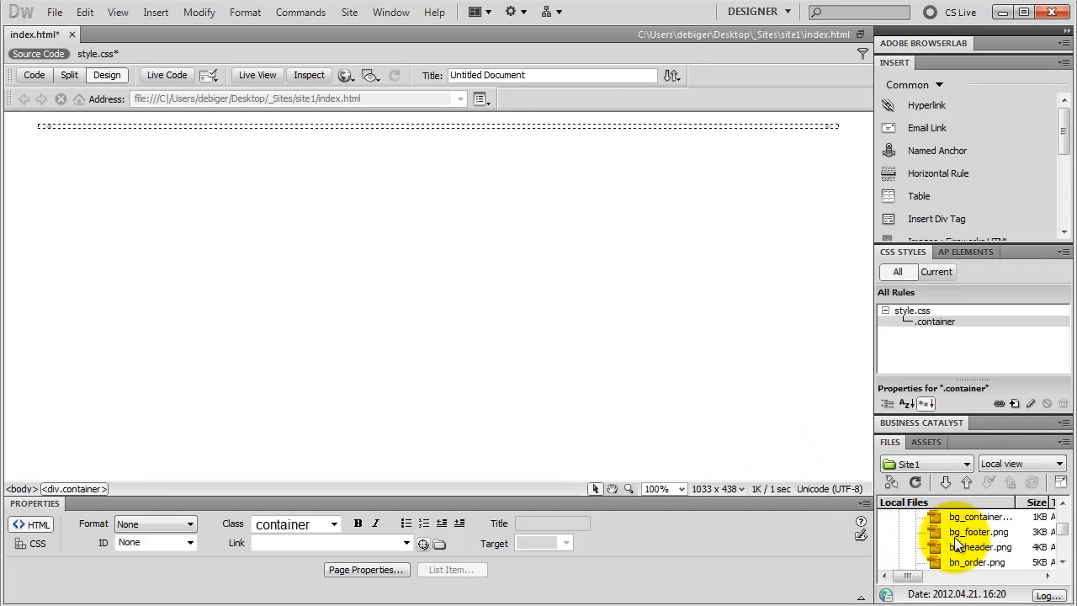
scroll(968, 560, down, 1)
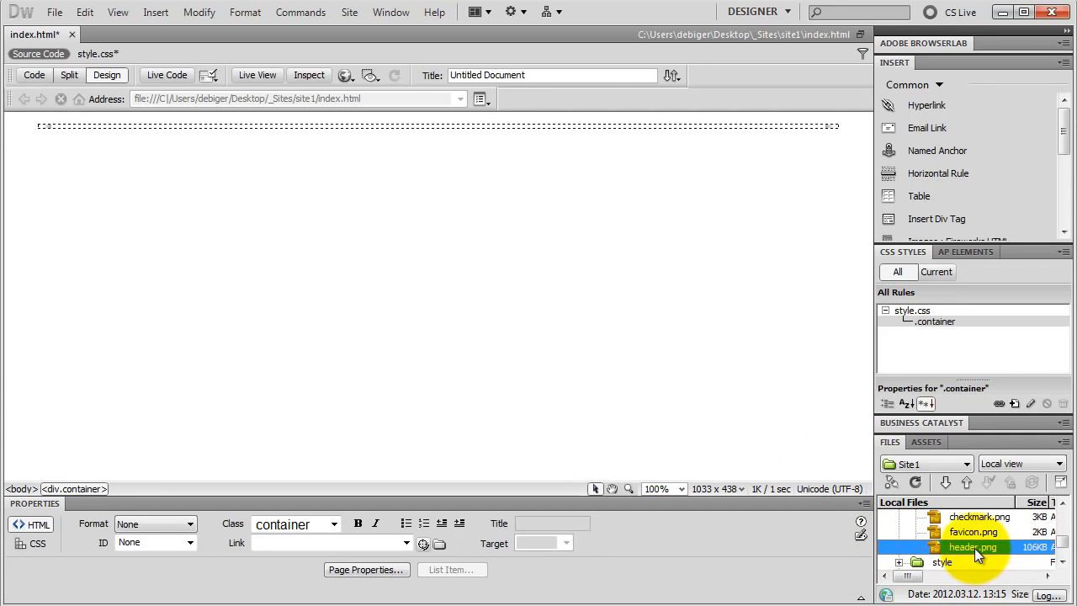
drag(975, 548, 118, 131)
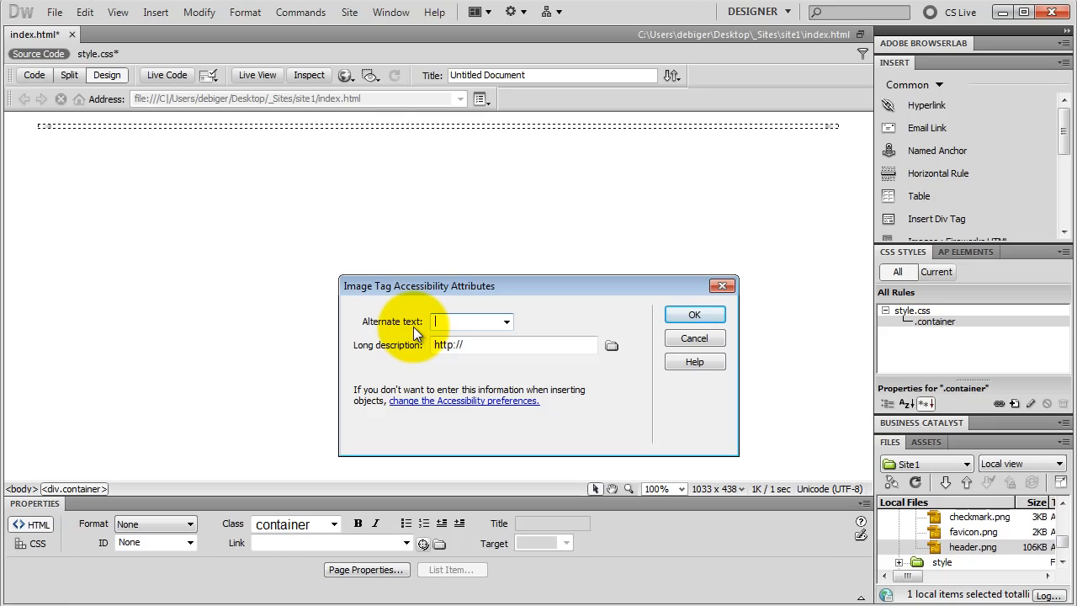
text(Dream)
text(weaver)
text( Tutorial)
text( Hea)
text(der)
click(688, 317)
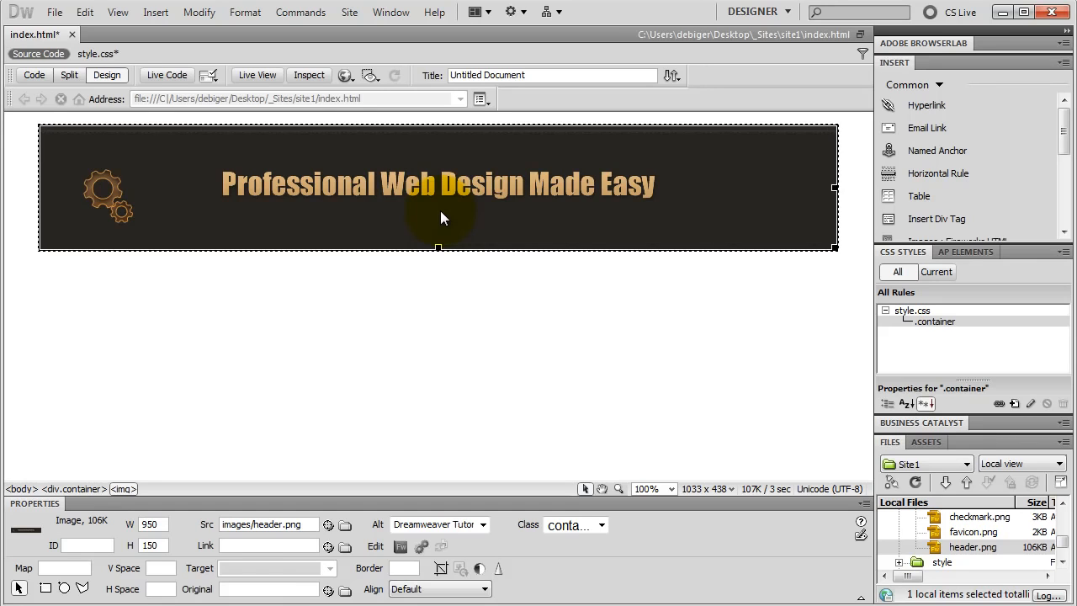
- Examine the header image's img tag and its self-closing ending in the code, and return to Design view
click(34, 75)
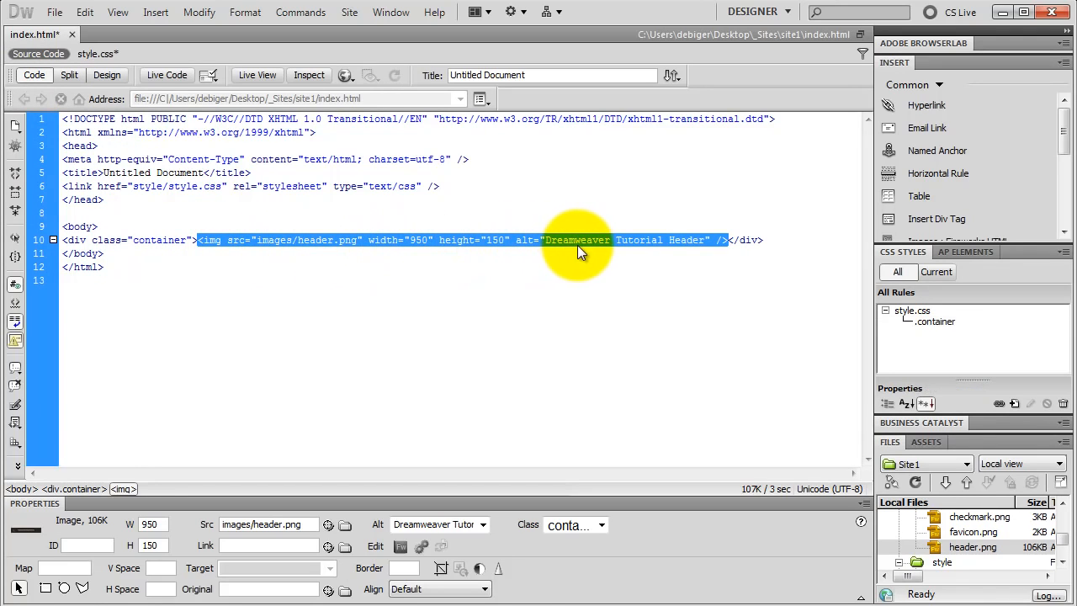
click(720, 243)
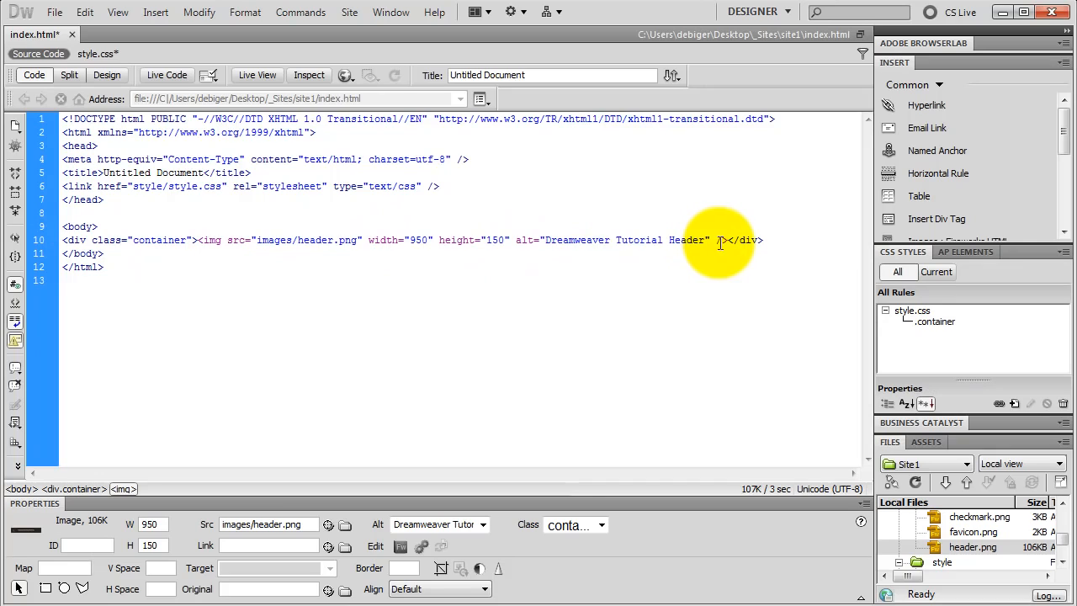
drag(715, 241, 727, 242)
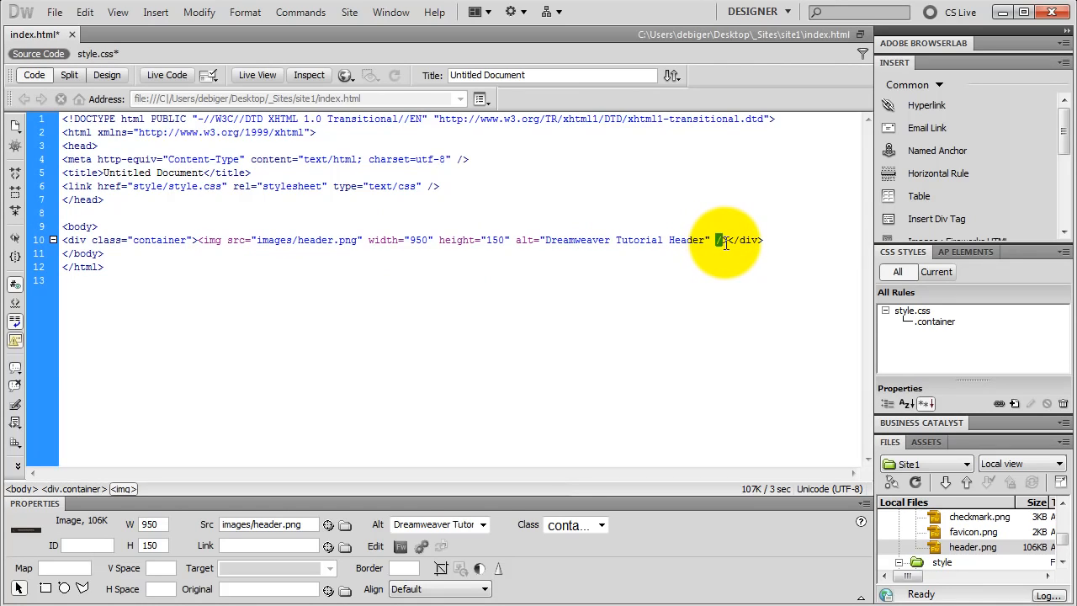
click(768, 243)
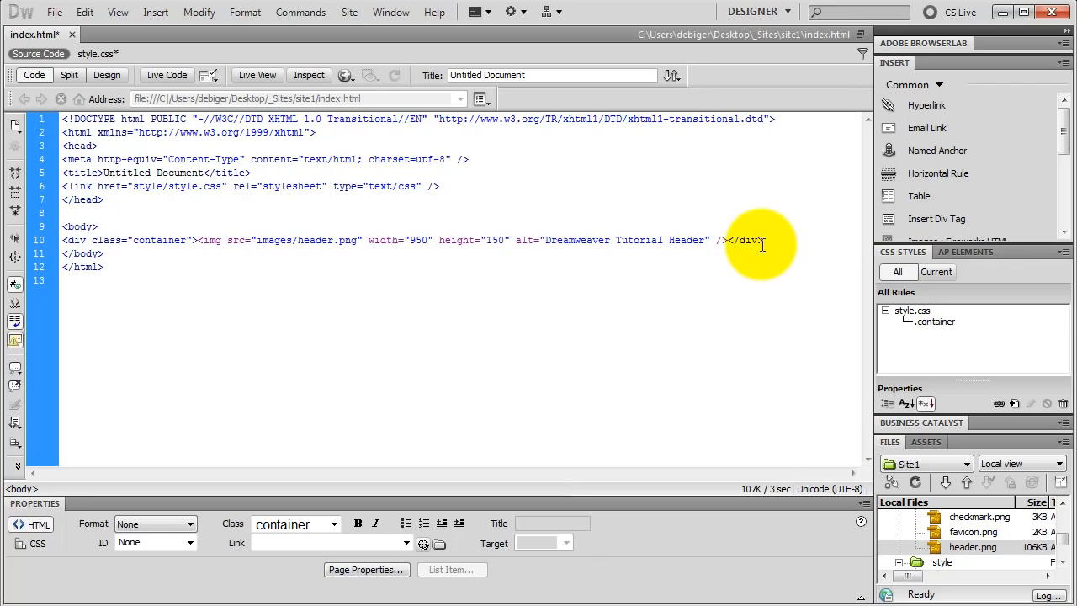
click(106, 75)
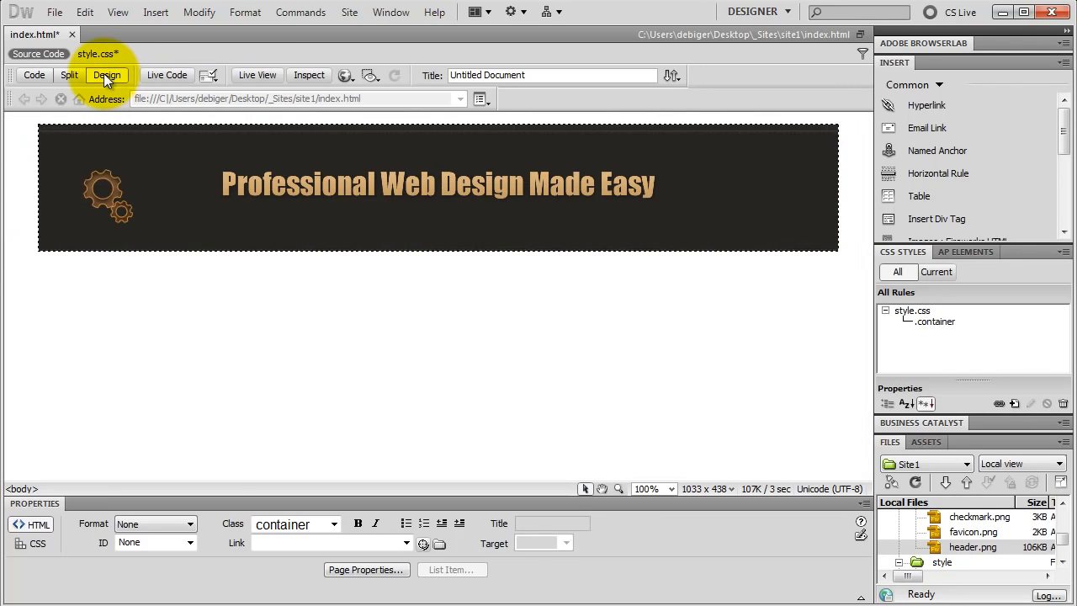
- Start wrapping the header image in a div tag with class header and create its .header CSS rule in style.css
click(223, 214)
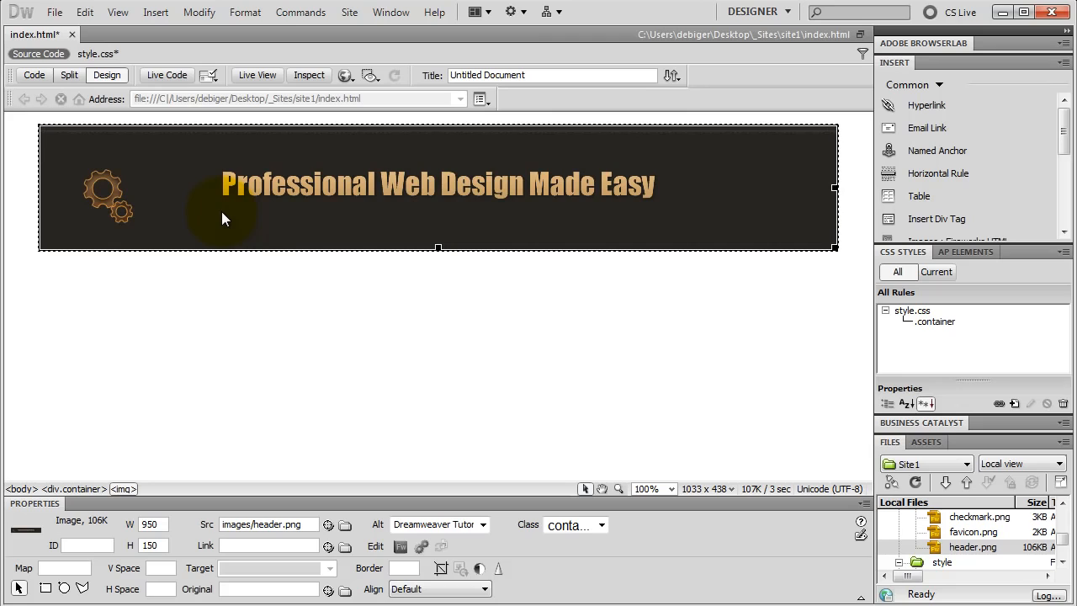
click(941, 218)
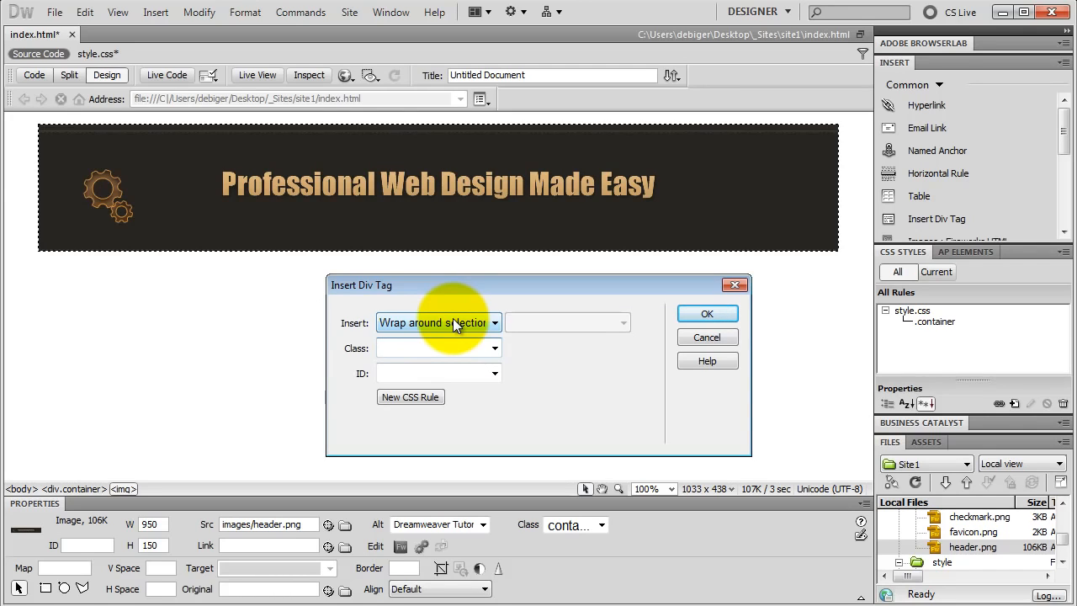
text(header)
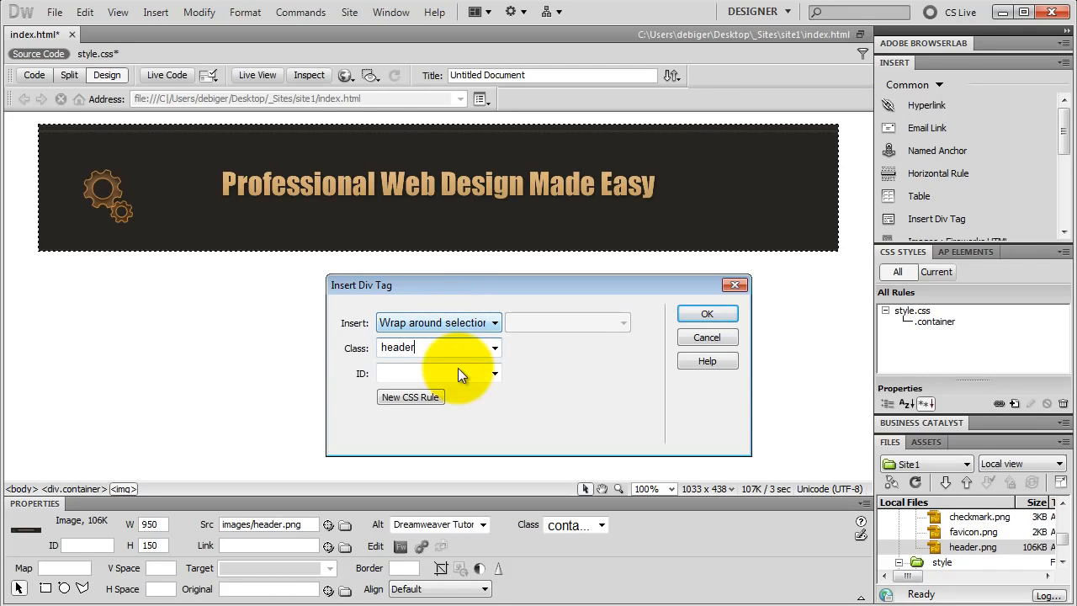
click(416, 397)
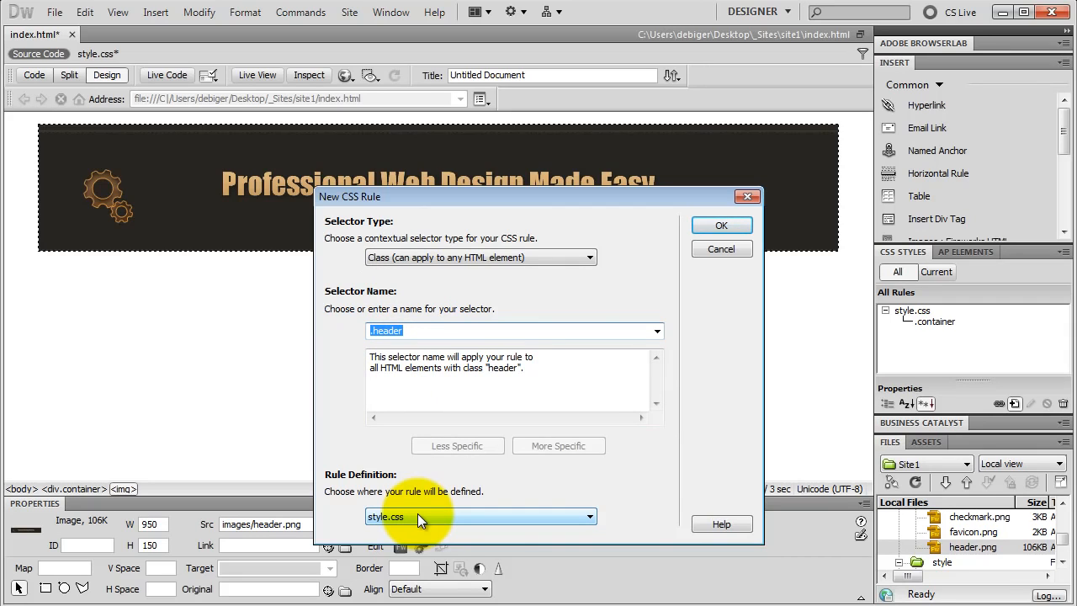
click(701, 225)
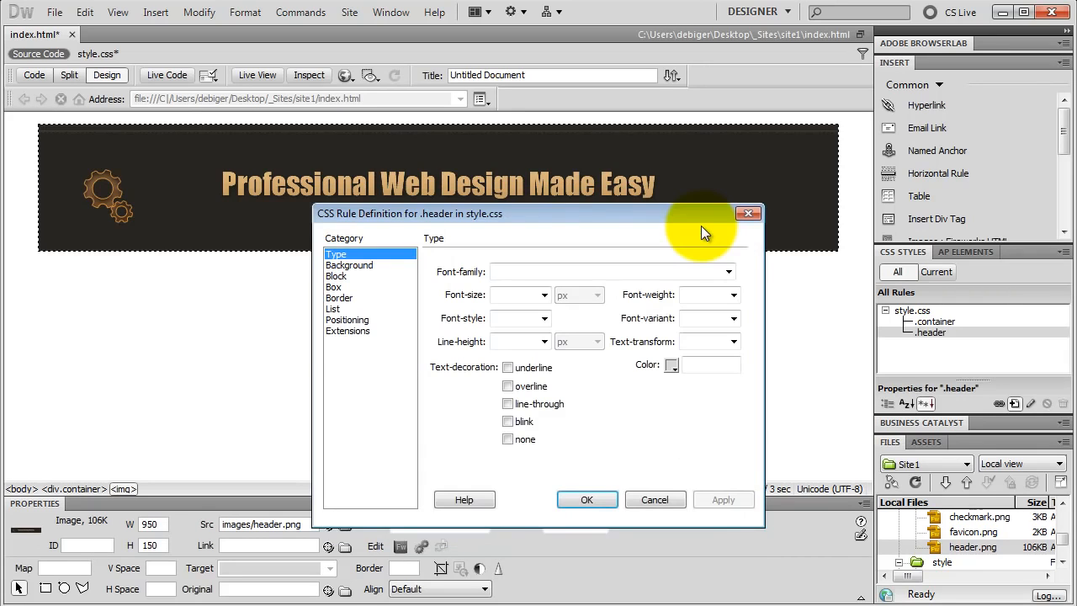
- Set the .header rule's box width to 950 px and height to 165 px
click(334, 288)
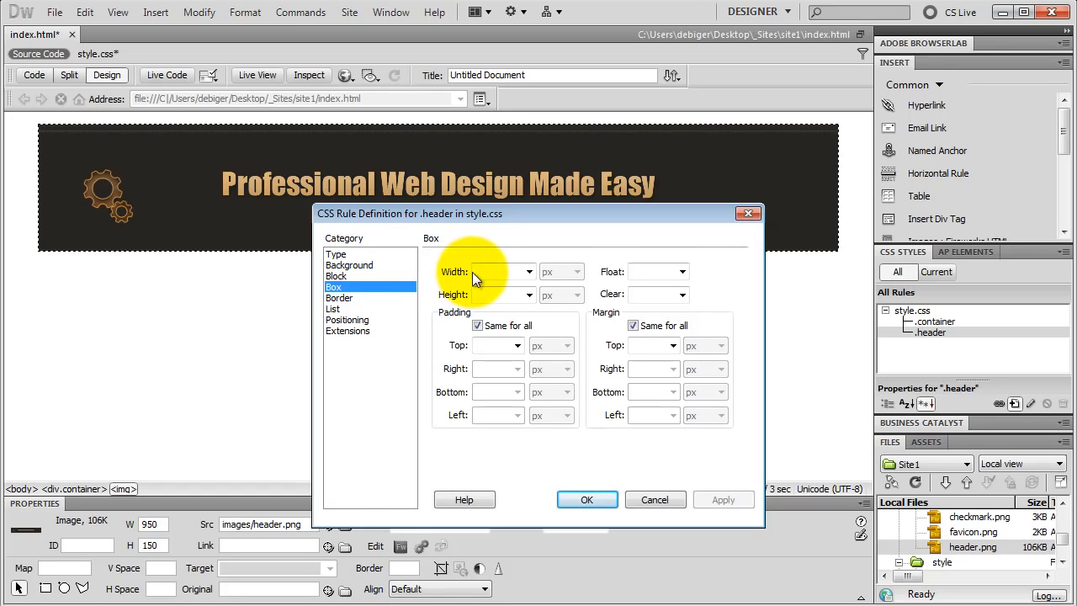
click(484, 271)
text(950)
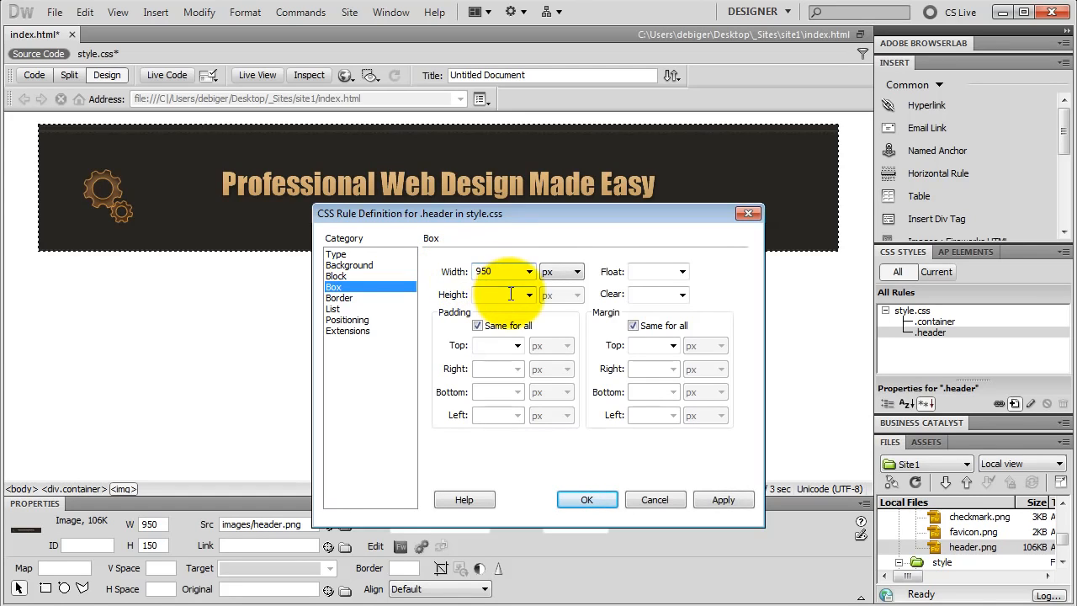
click(492, 294)
text(165)
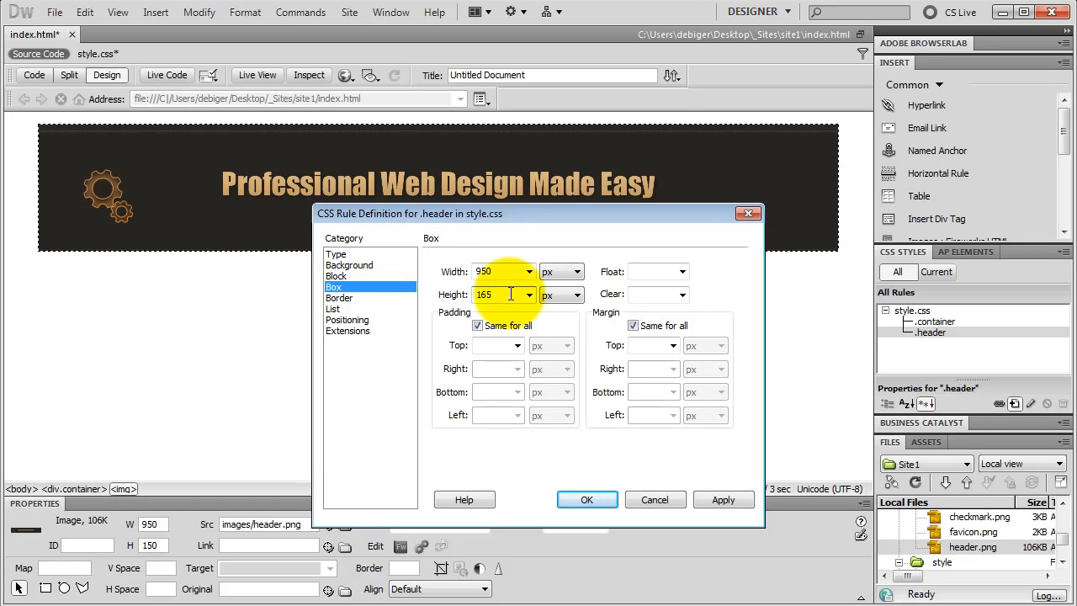
- Set bg_header.png from the images folder as the .header rule's background image and finish wrapping the header image in the header div
click(349, 266)
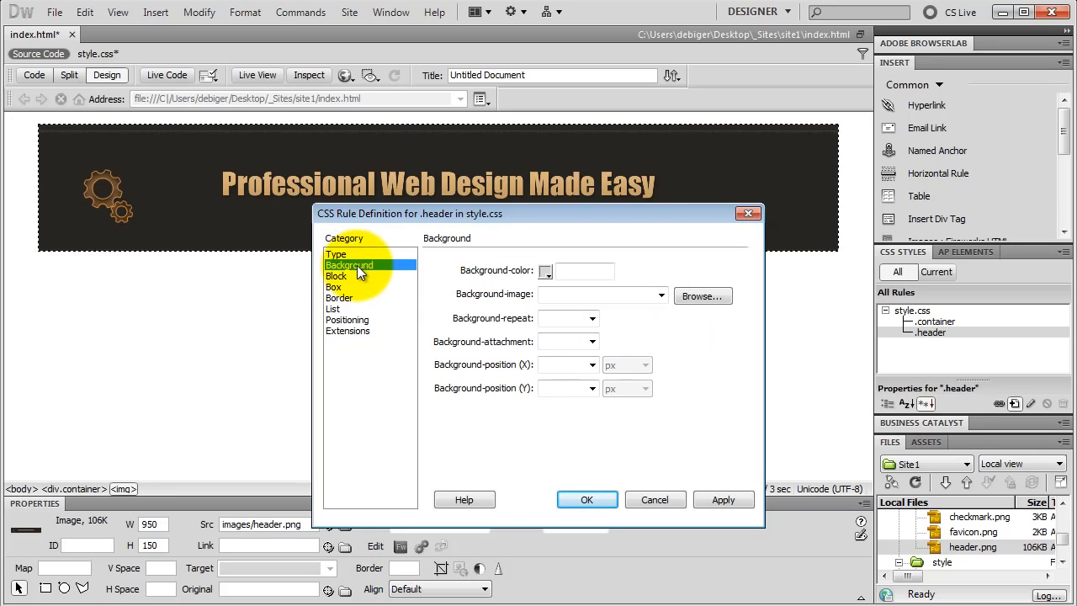
click(702, 295)
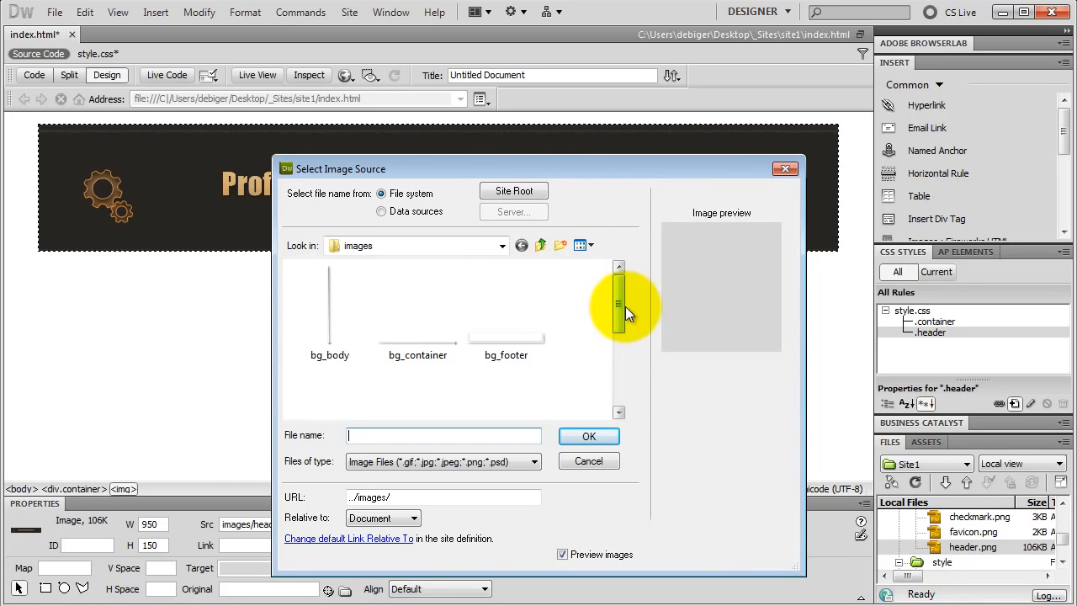
drag(625, 306, 619, 339)
click(338, 365)
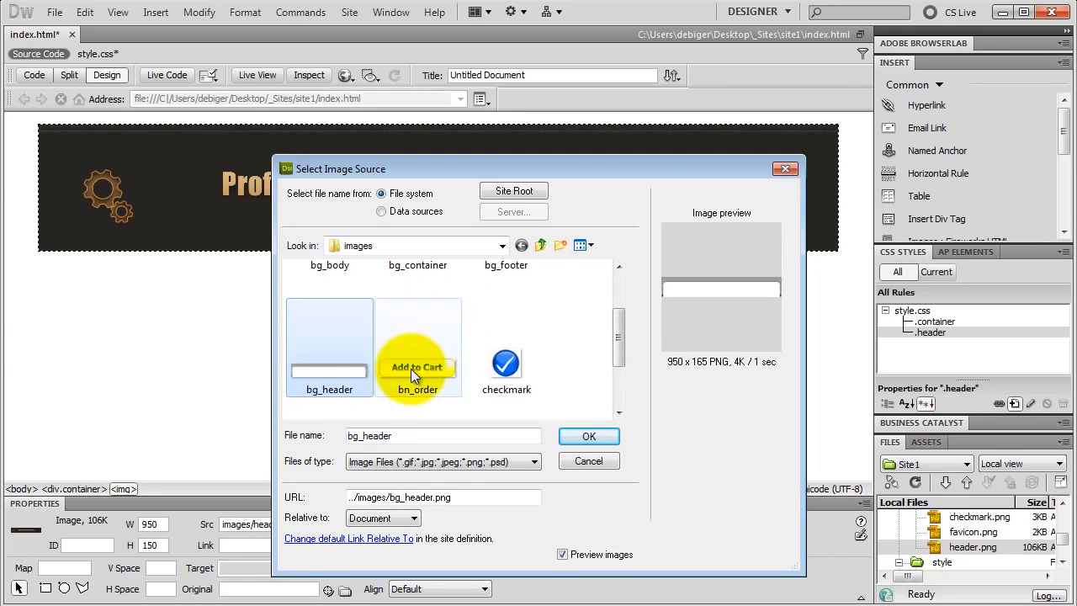
click(574, 436)
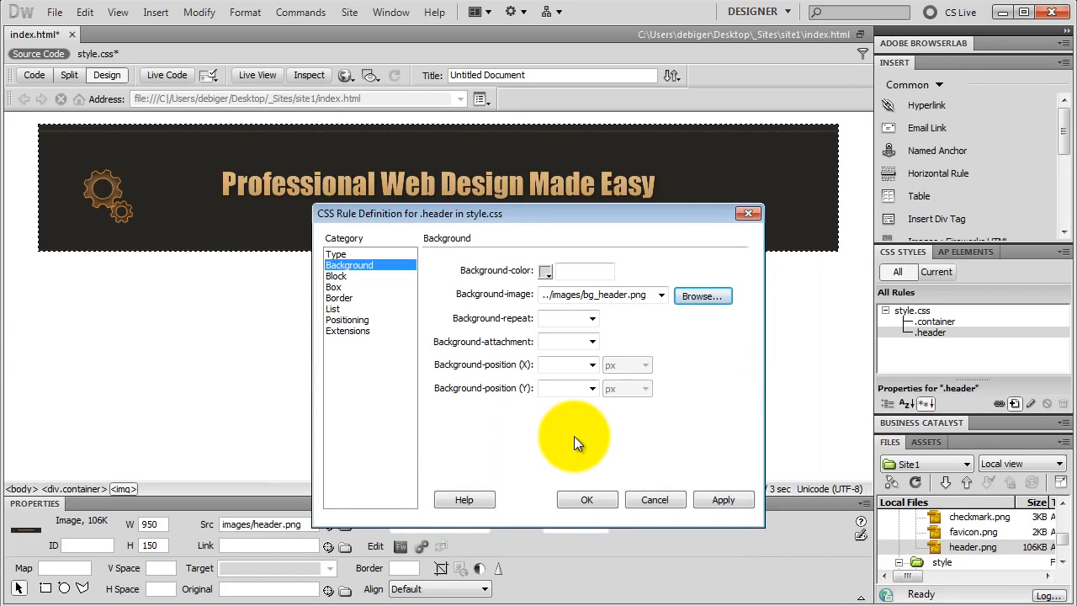
click(592, 320)
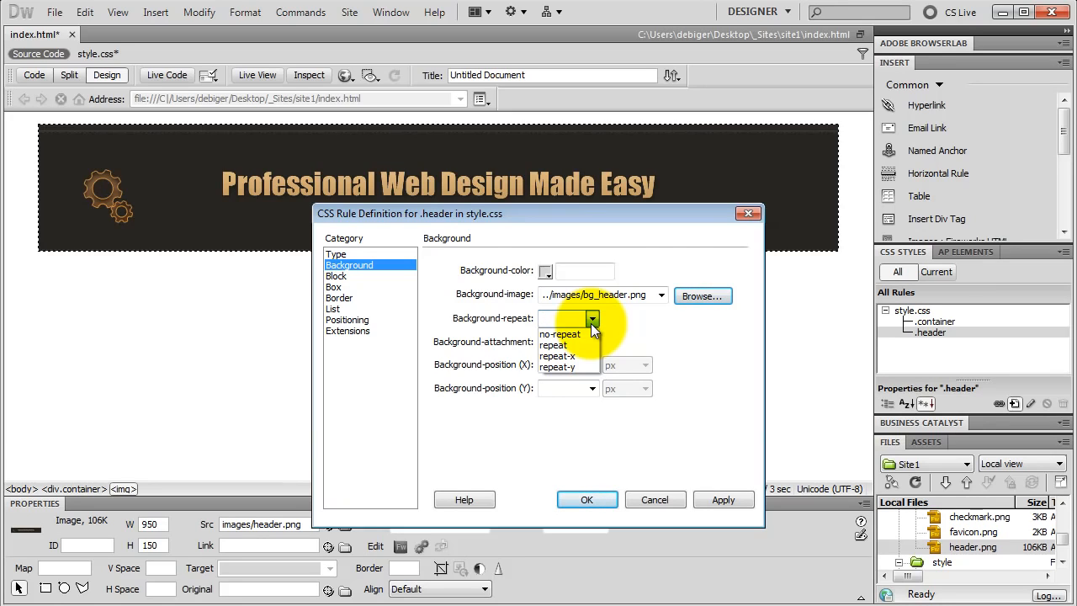
click(671, 325)
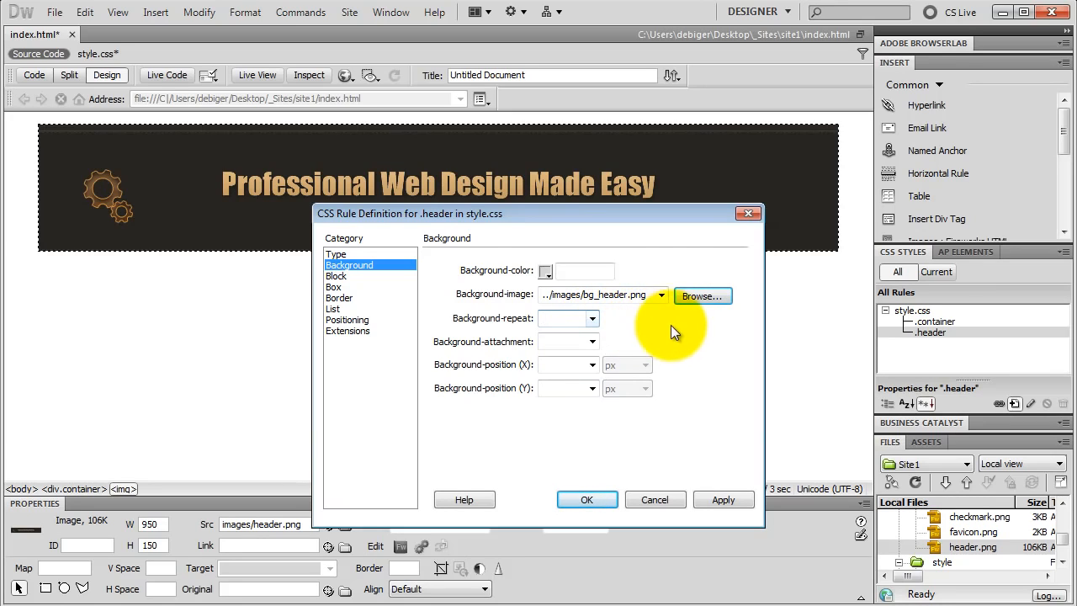
click(593, 499)
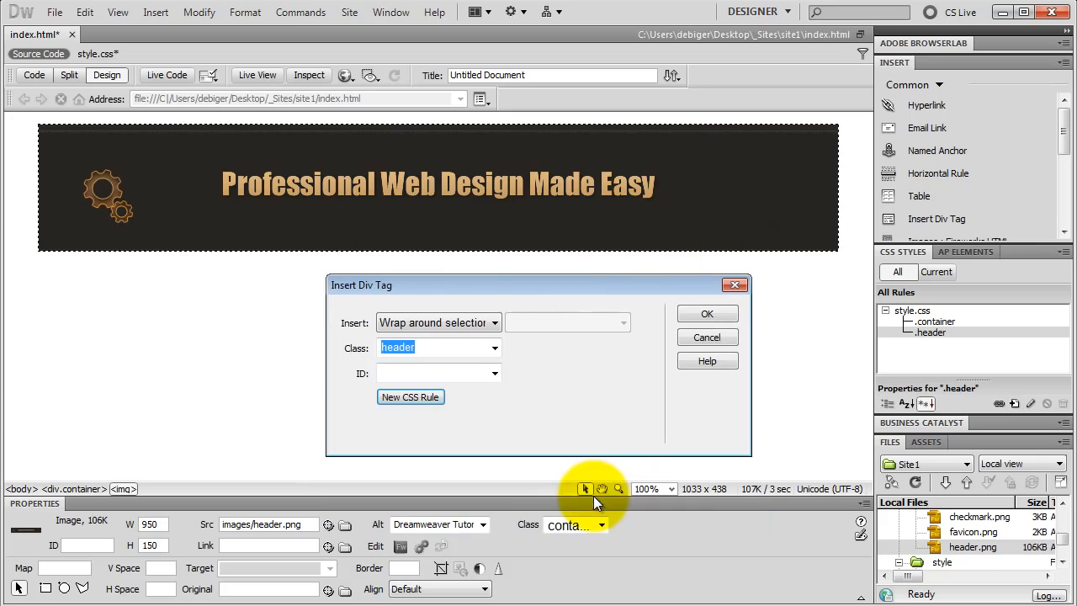
click(705, 314)
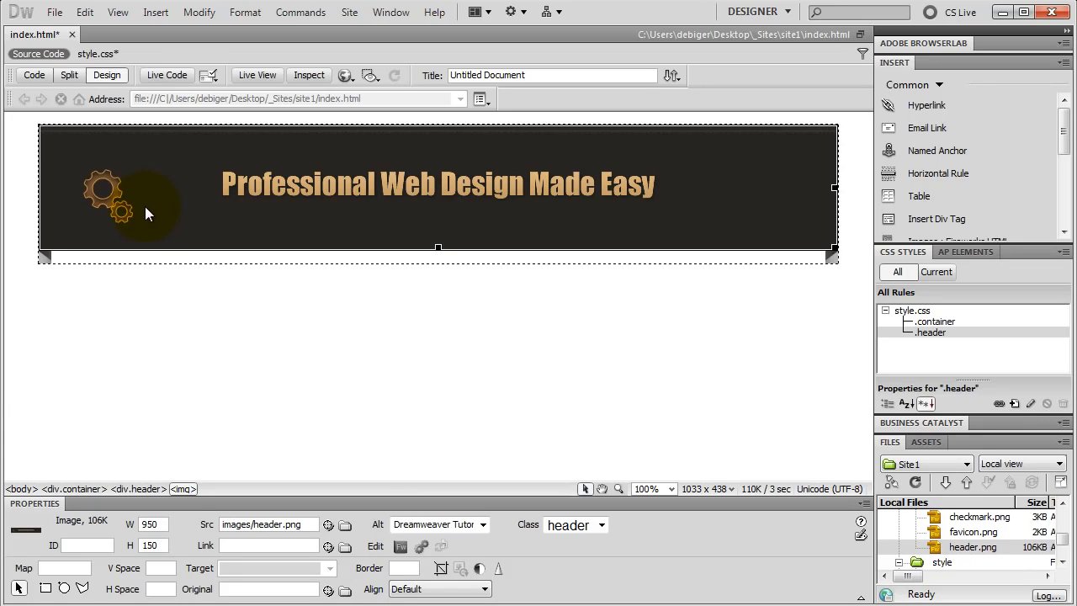
- In the code, start inserting a div with class content on a new line below the header div and create its .content rule in style.css
click(36, 78)
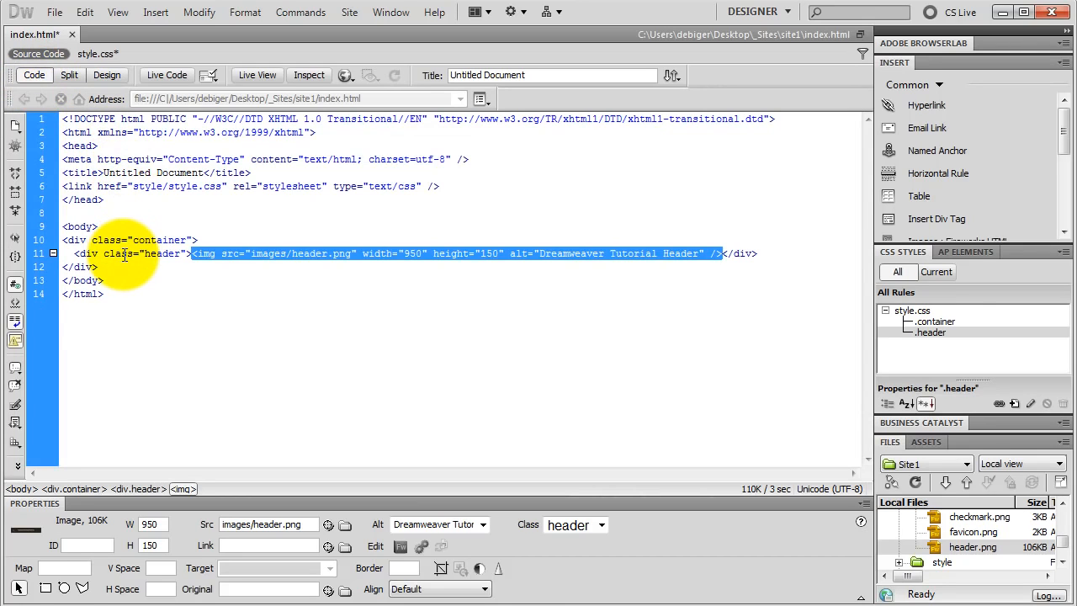
click(761, 254)
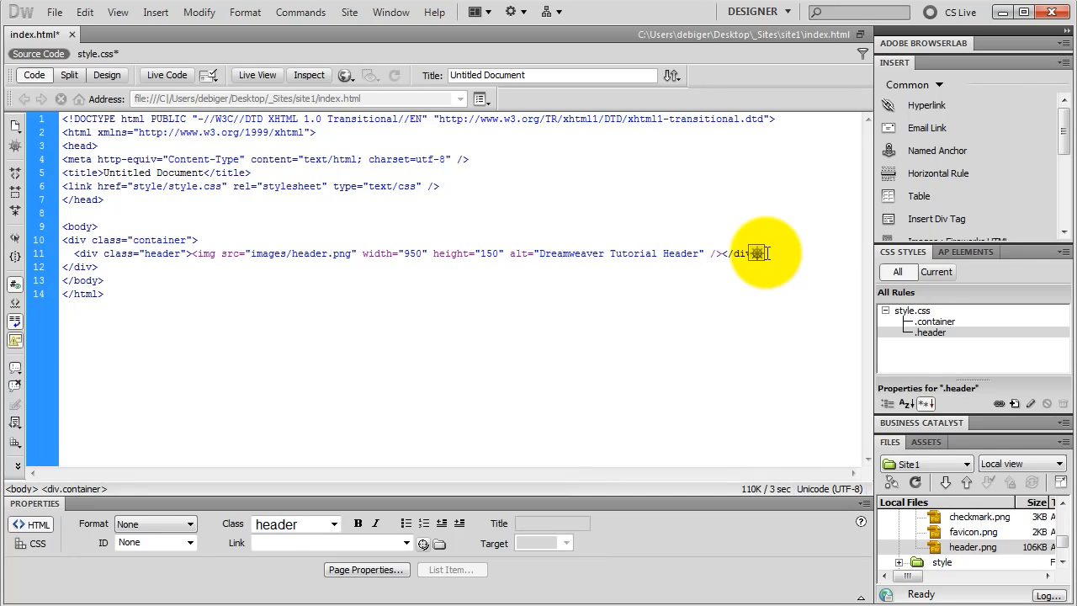
key(Return)
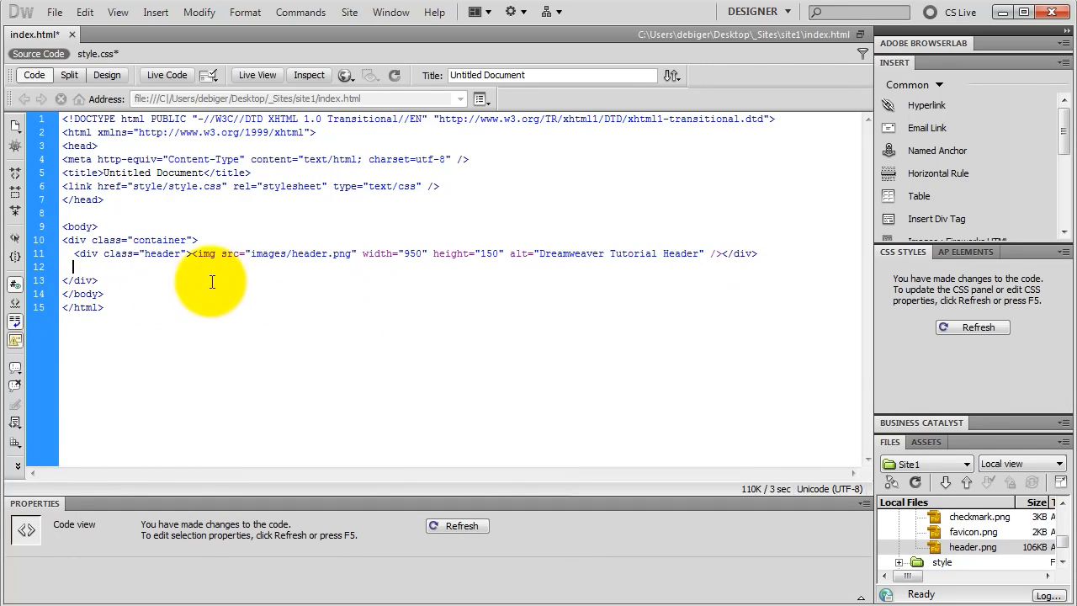
click(945, 218)
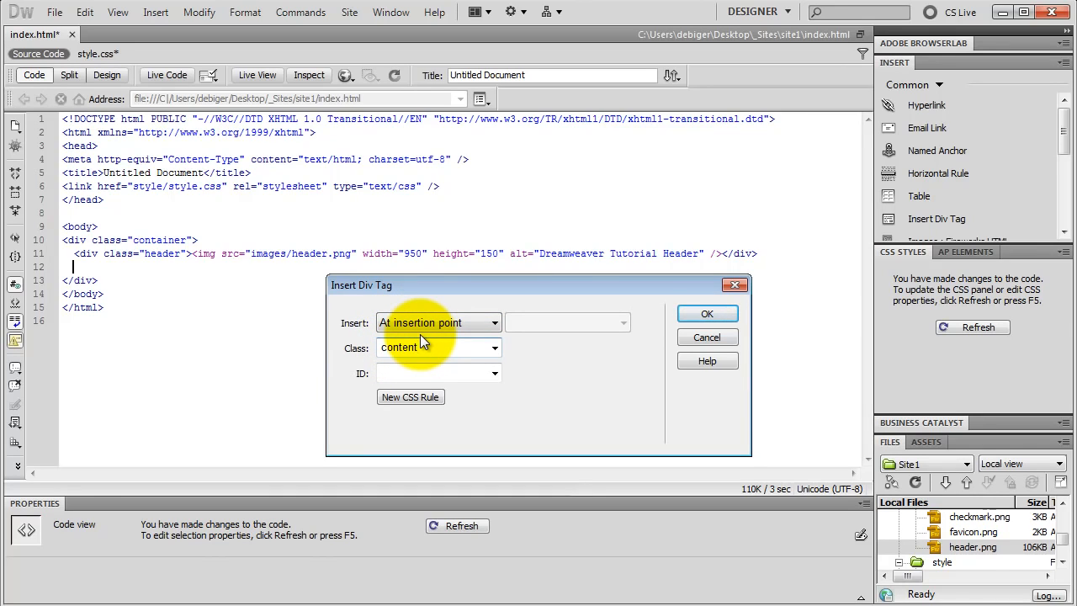
click(407, 398)
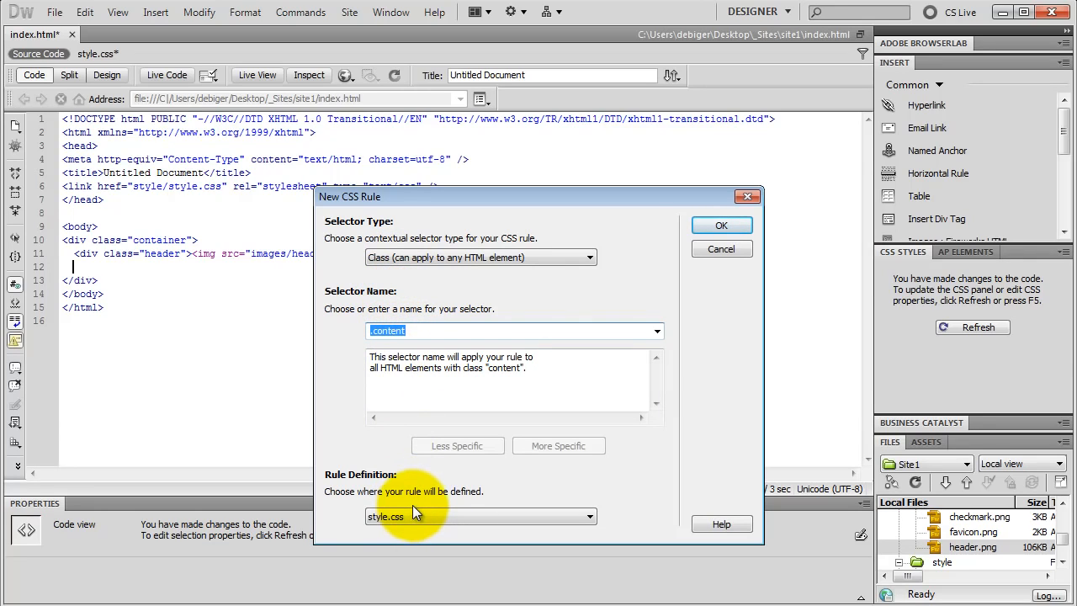
click(723, 223)
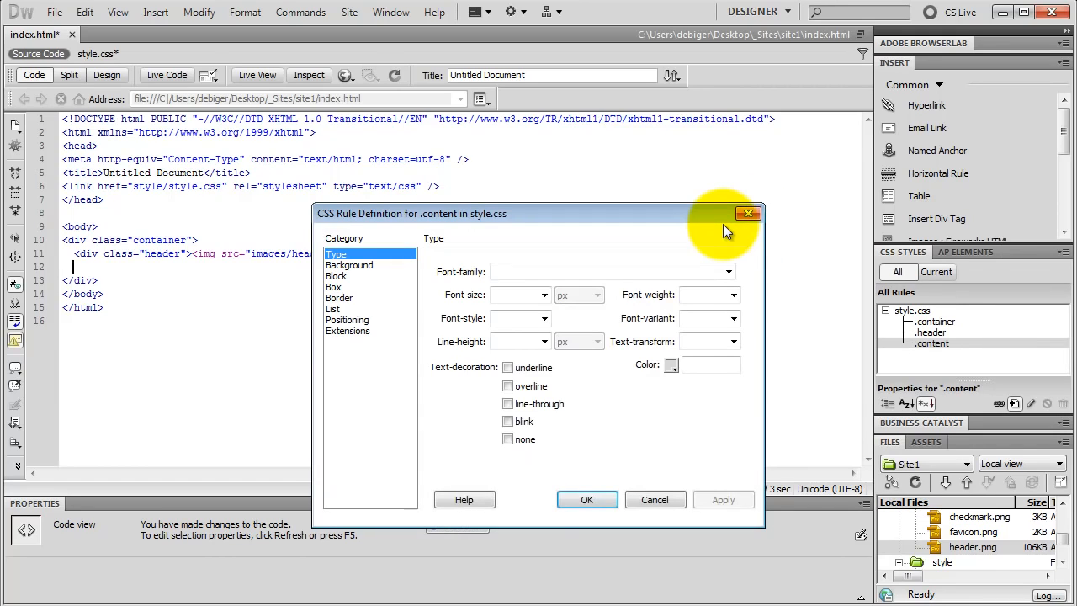
- Give the .content rule a width of 800 px and auto right and left margins, and insert the content div
click(350, 286)
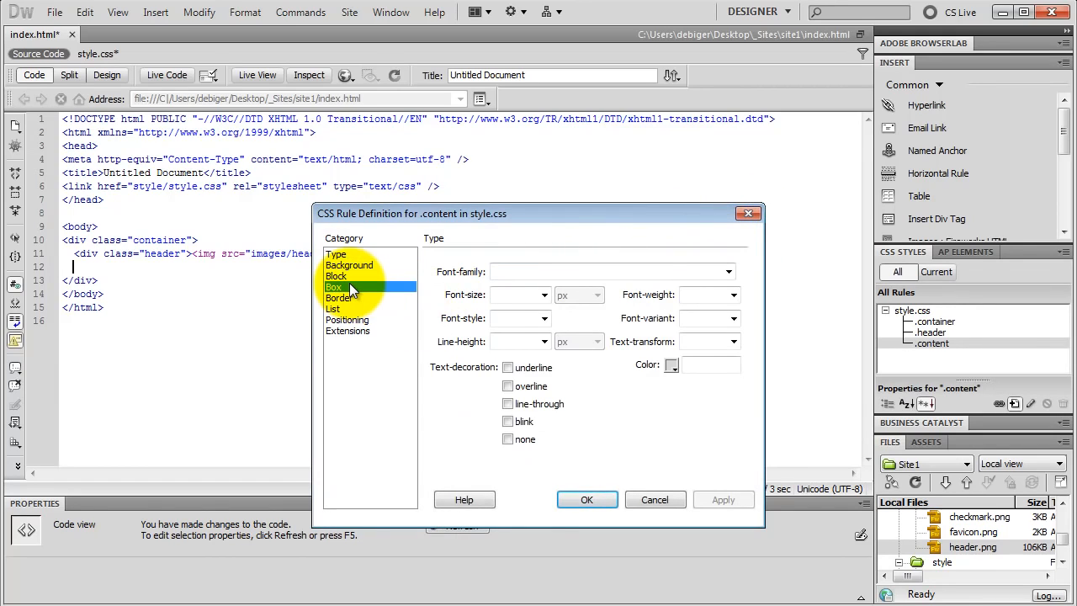
click(500, 272)
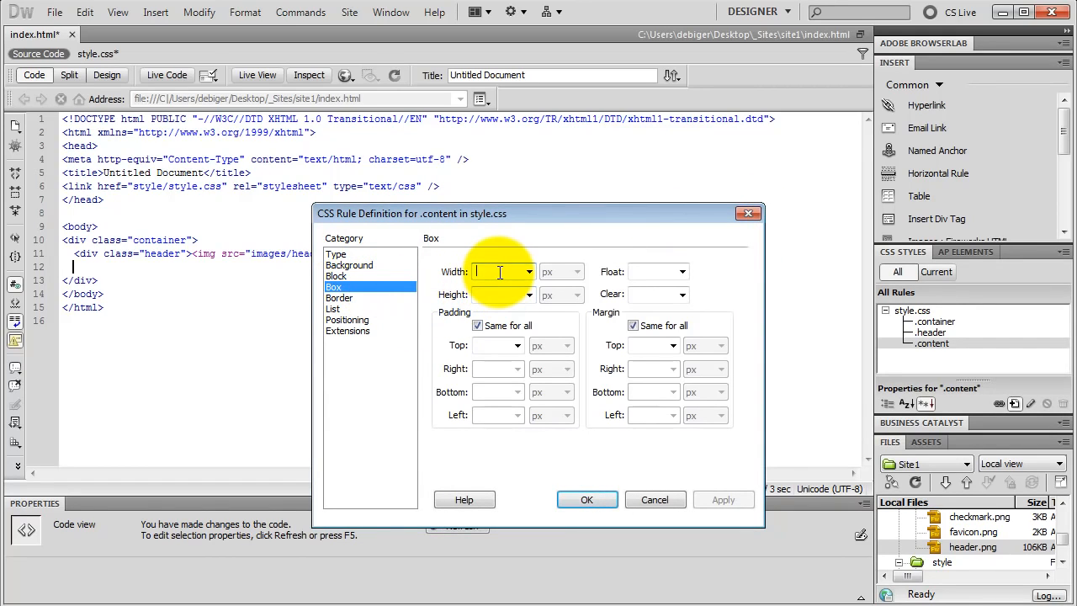
text(800)
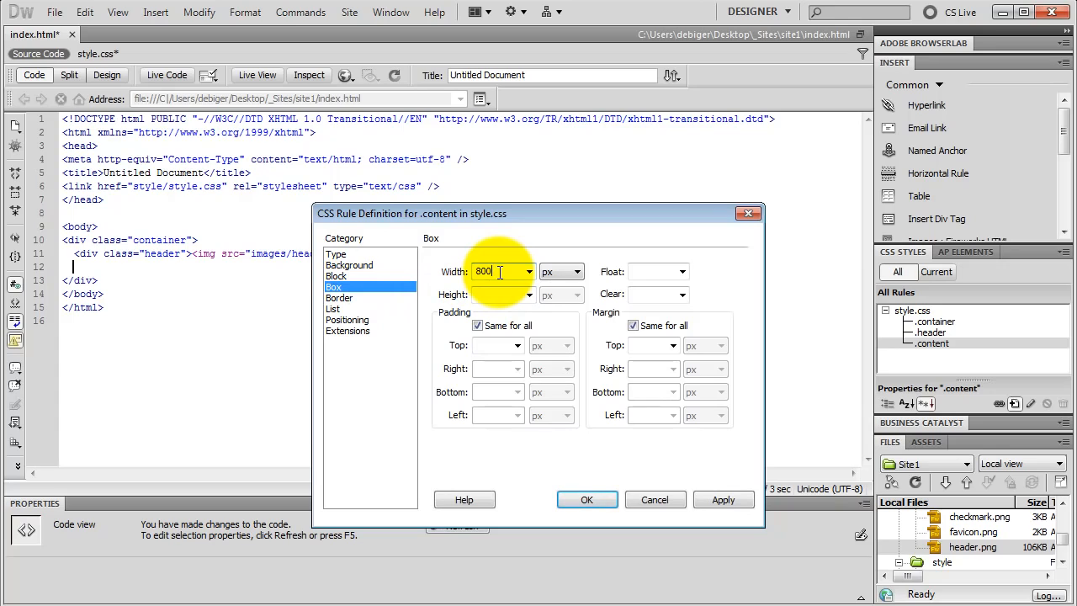
click(633, 326)
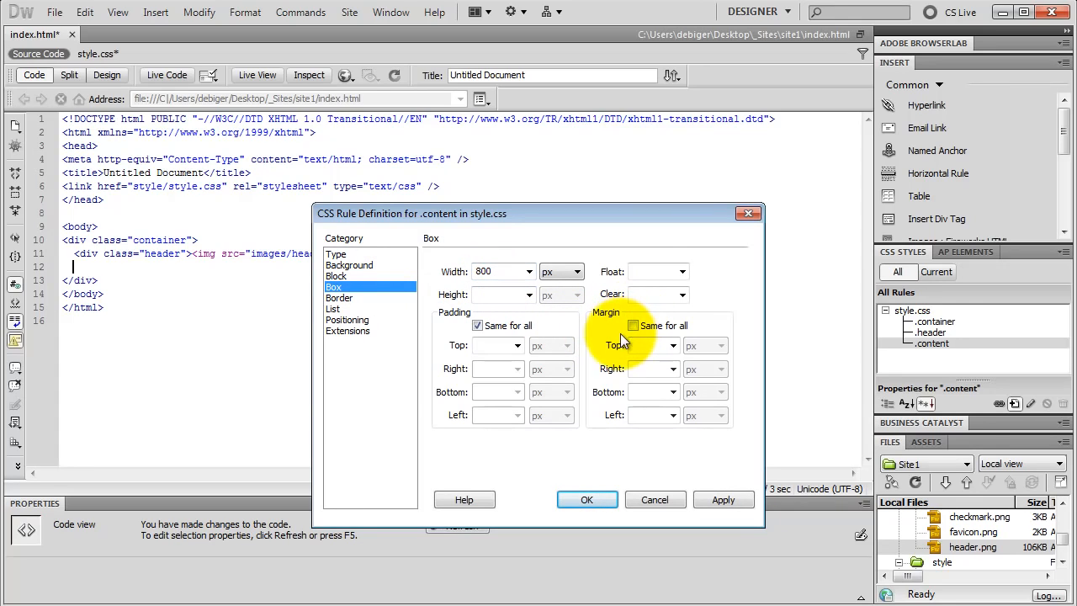
click(673, 369)
click(665, 385)
click(673, 415)
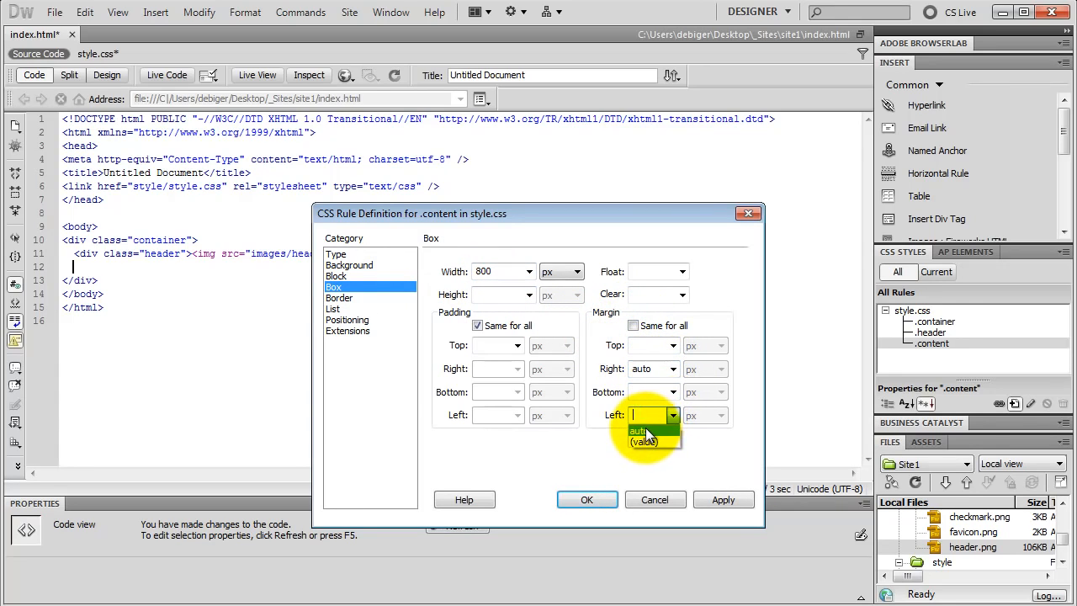
click(644, 431)
click(589, 499)
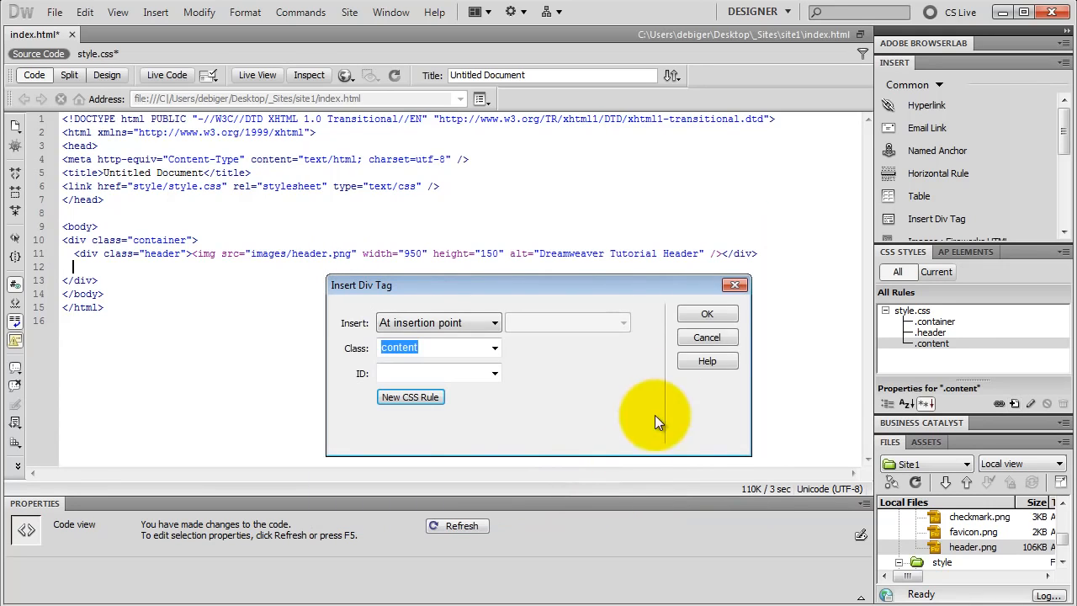
click(705, 314)
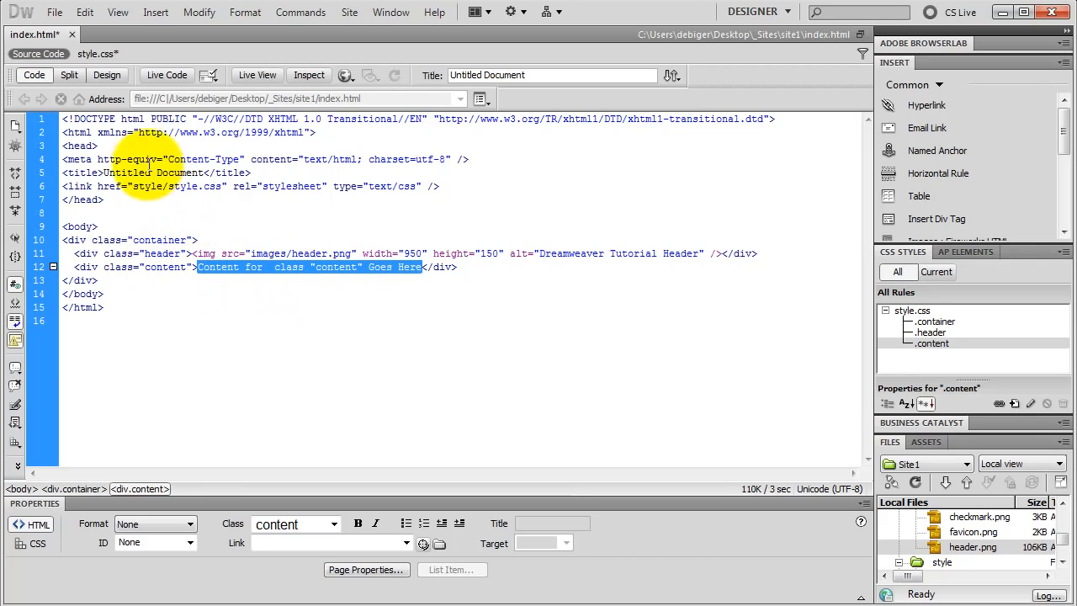
- In Design view, replace the content div's placeholder with the copied headline and Lorem ipsum text, and review the paragraphs in the code
click(106, 75)
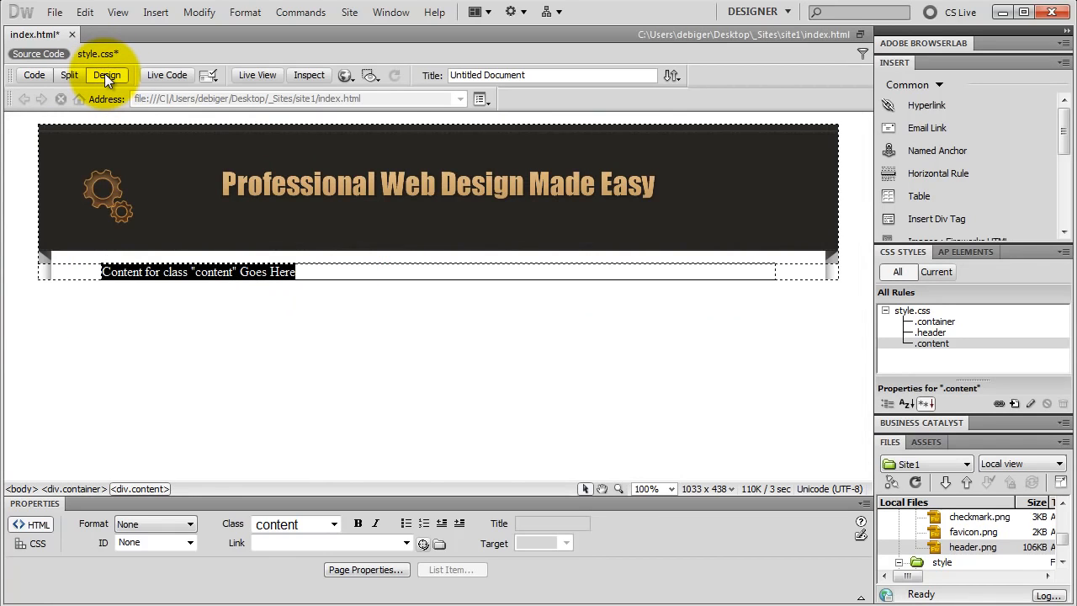
key(ctrl+v)
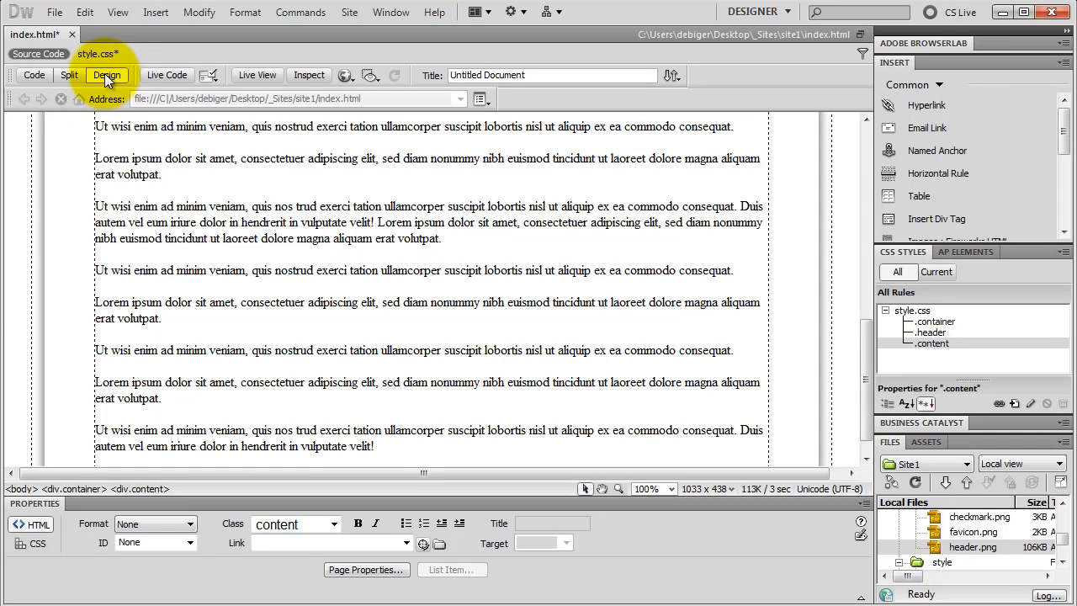
click(35, 74)
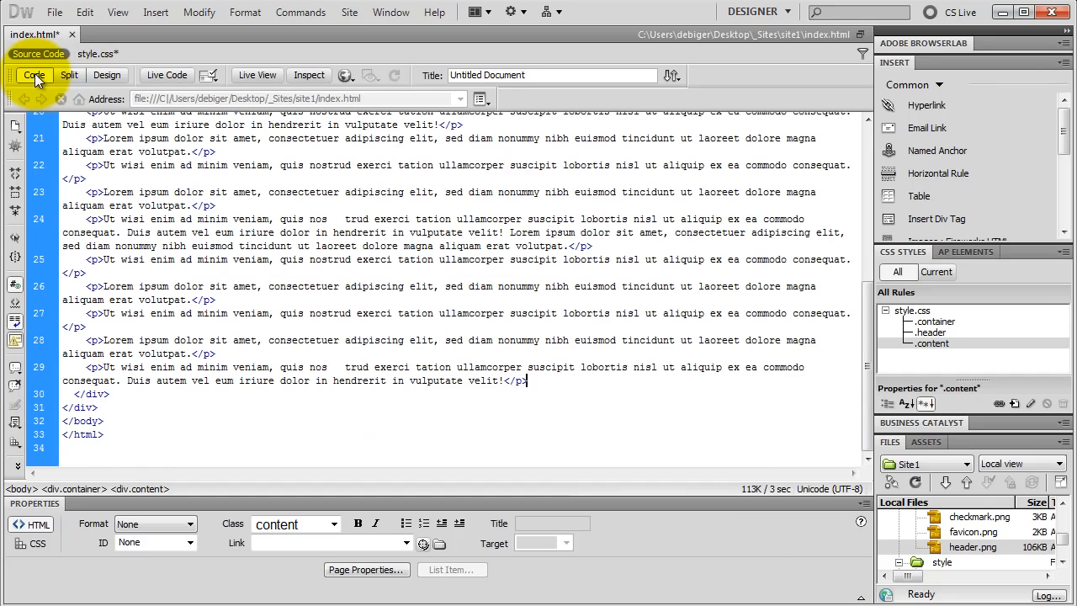
scroll(143, 192, up, 4)
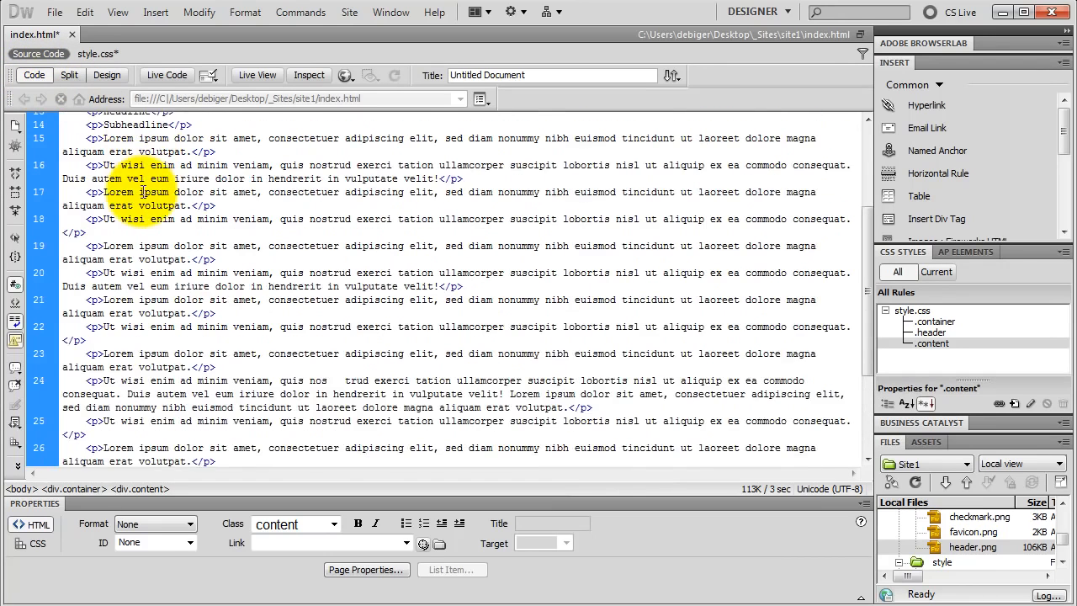
scroll(143, 192, up, 3)
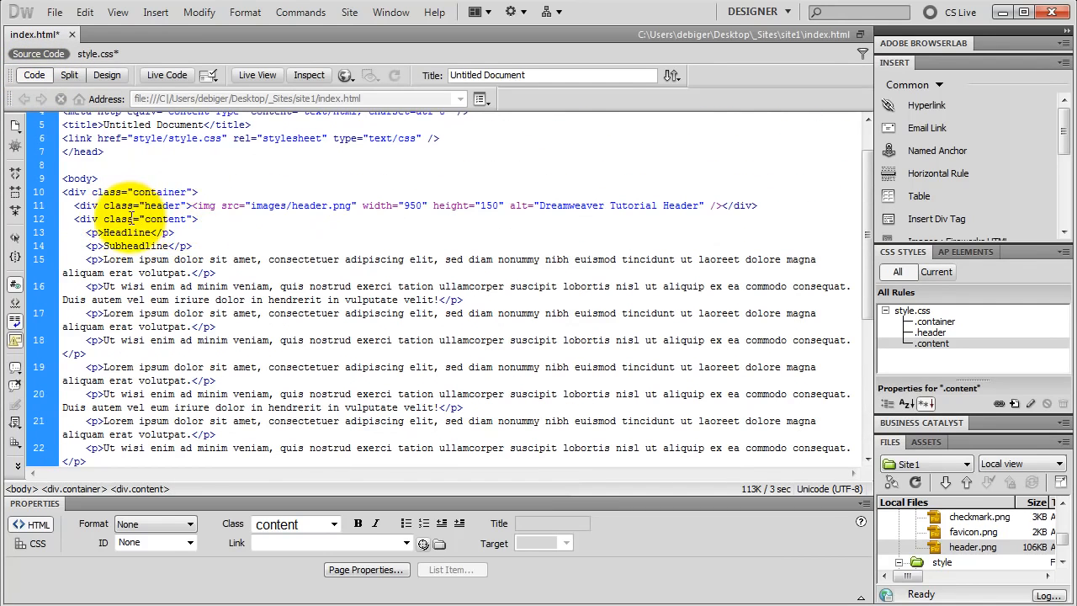
- Insert a div with class footer below the content div's closing tag, containing placeholder text jhjkhkjhkj, and check it in Design view
scroll(216, 205, down, 5)
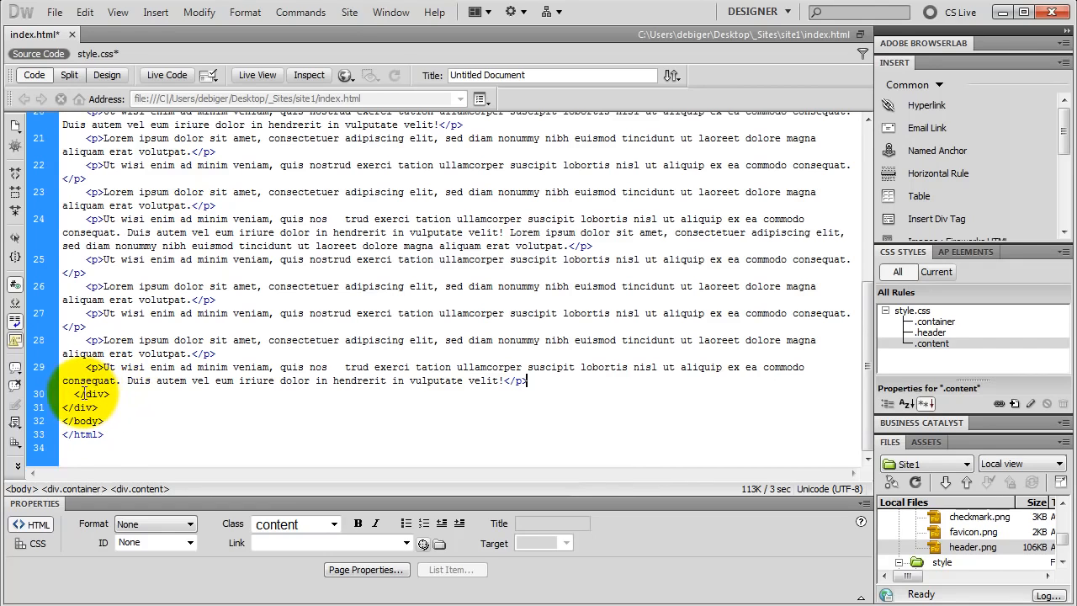
click(118, 394)
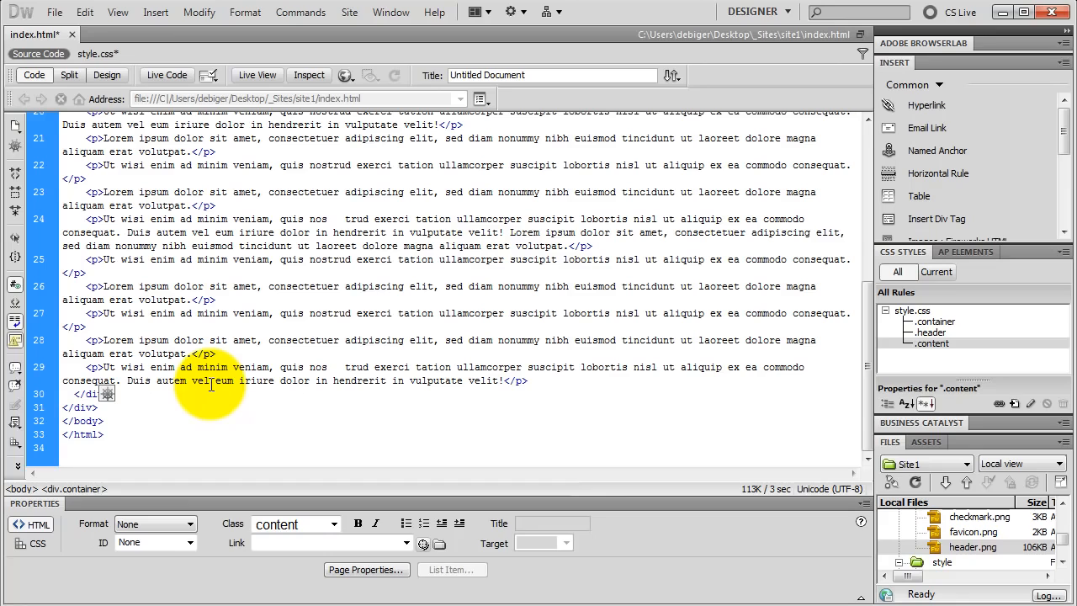
key(Return)
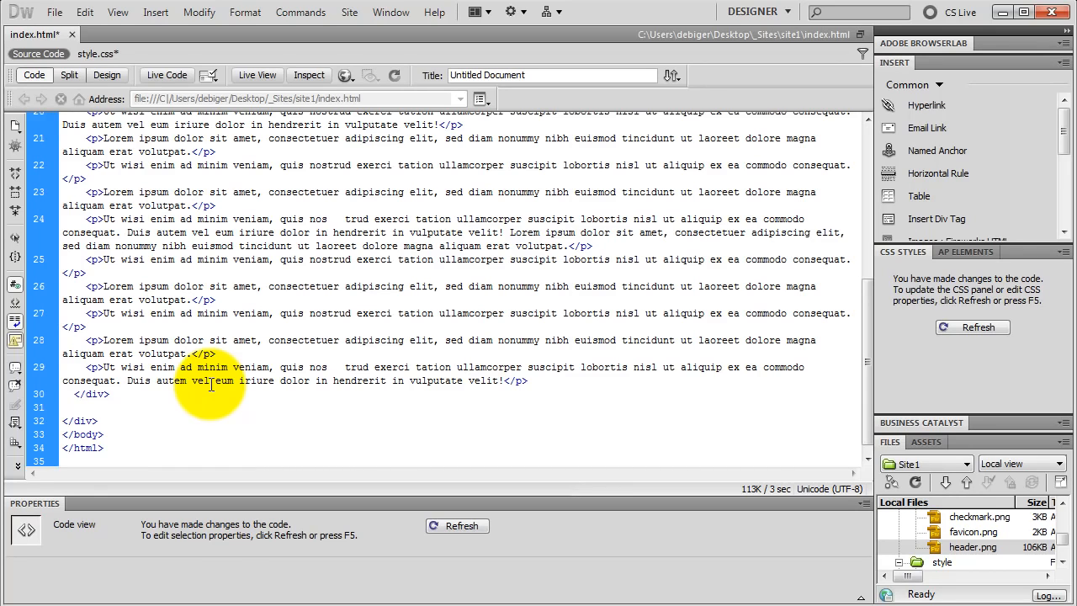
text(<)
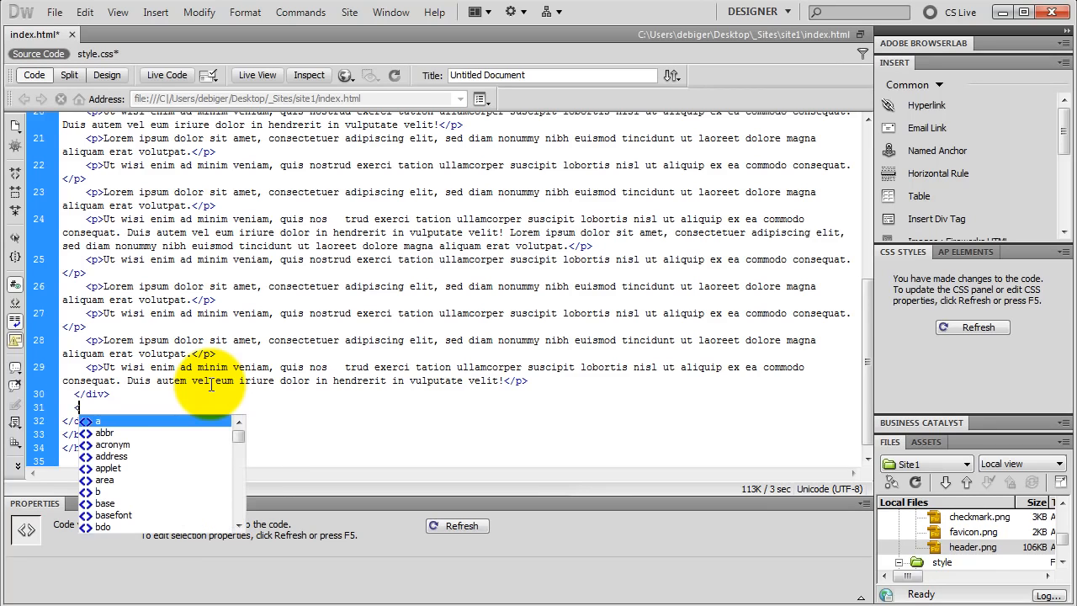
text(div)
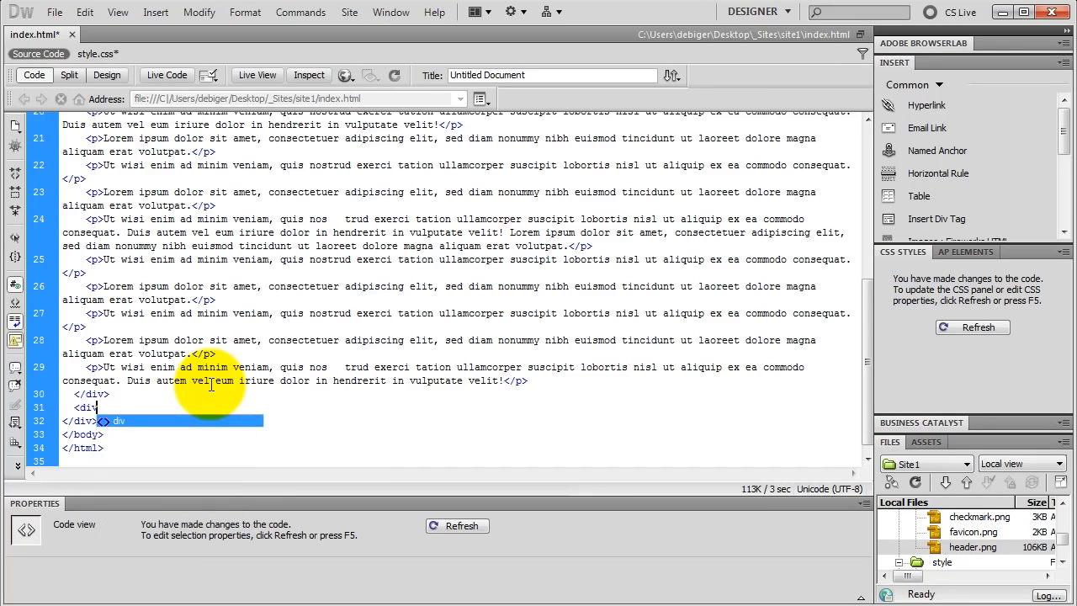
text( cl)
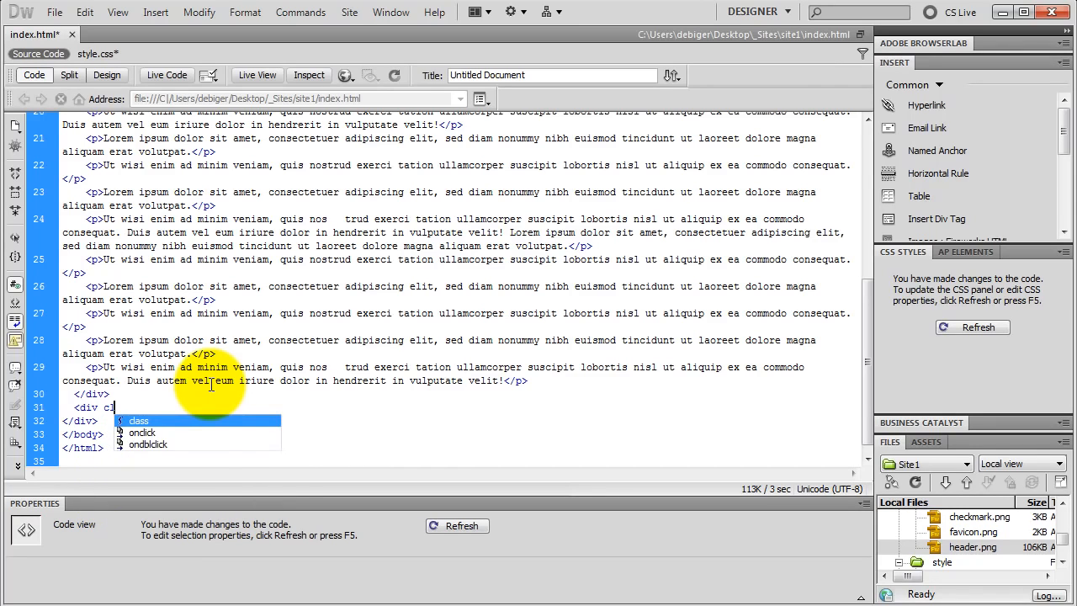
key(Return)
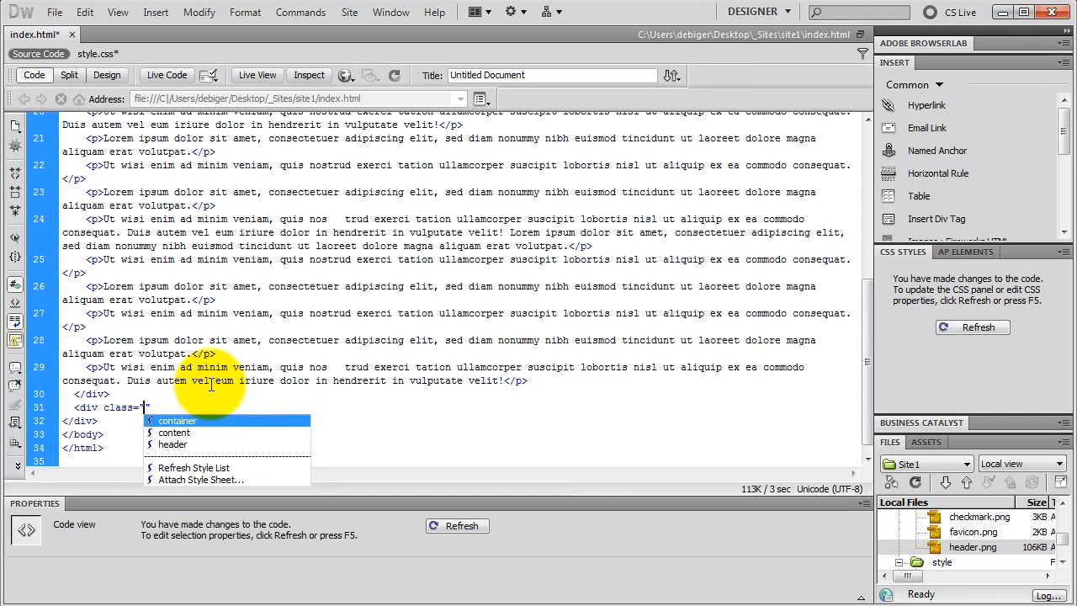
text(footer)
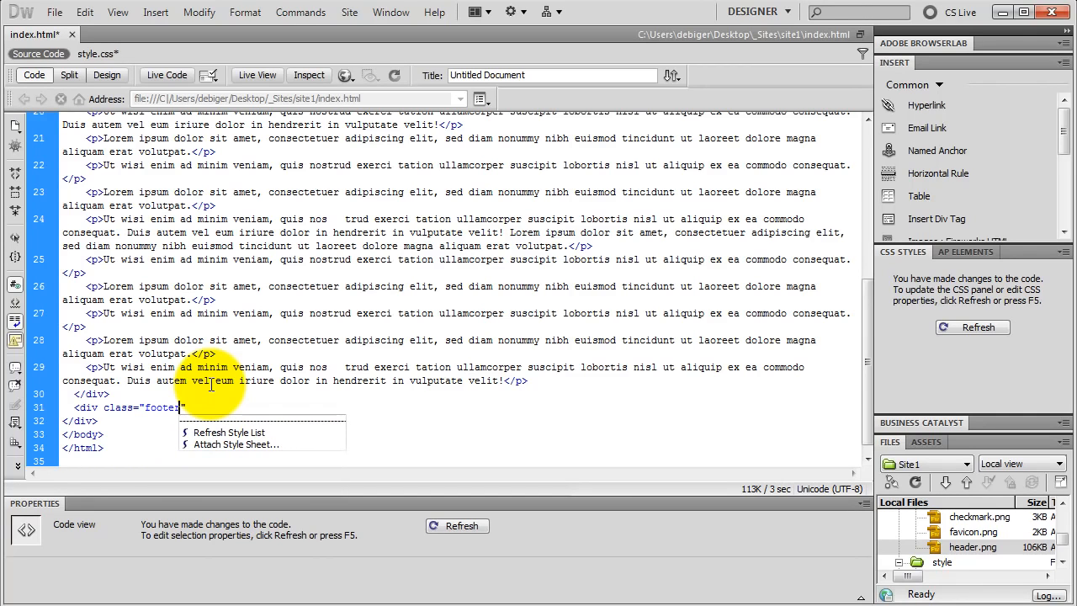
key(Right)
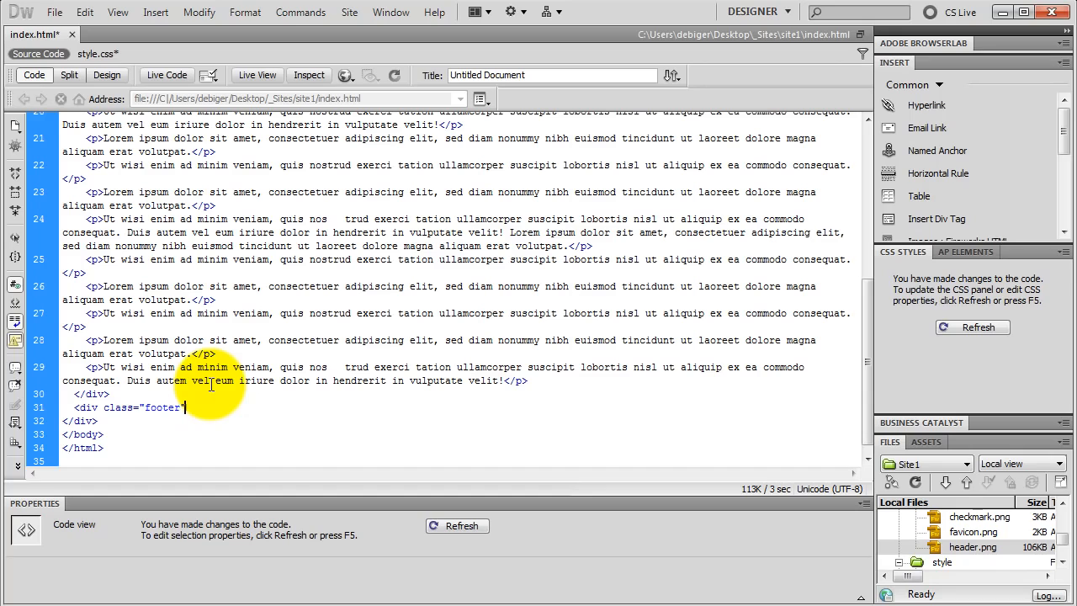
text(>jhjkhkjhkj)
text(</div>)
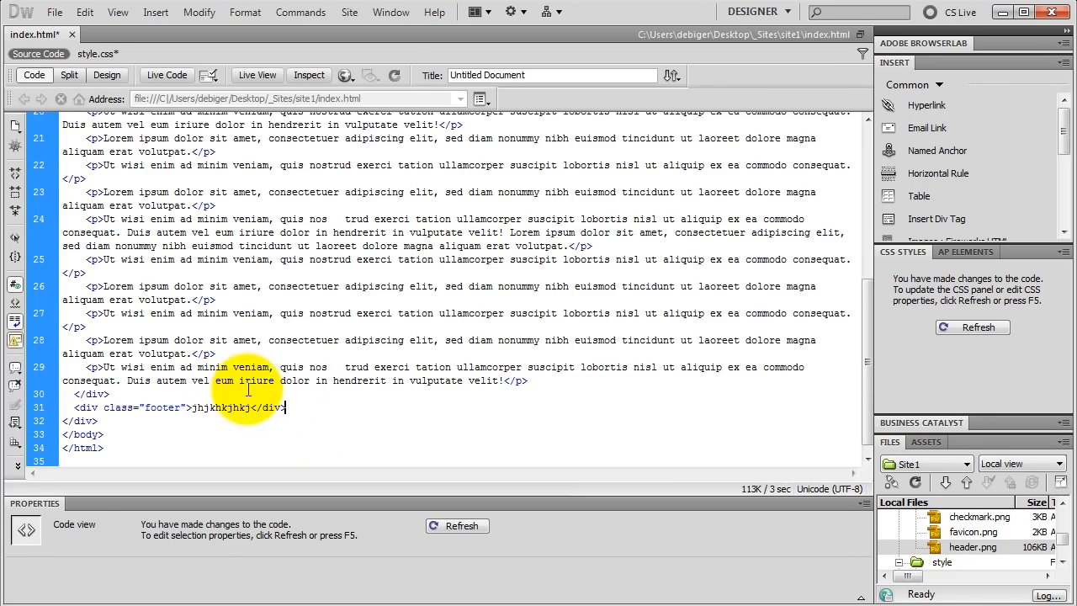
click(107, 75)
click(106, 445)
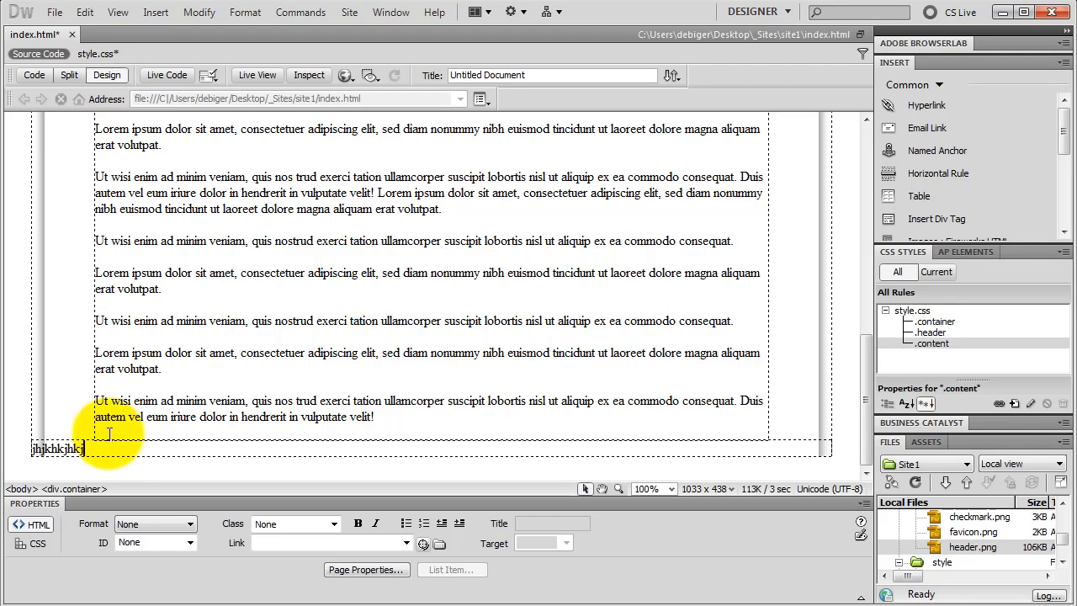
- In style.css, start a .footer rule below the .content rule
click(97, 54)
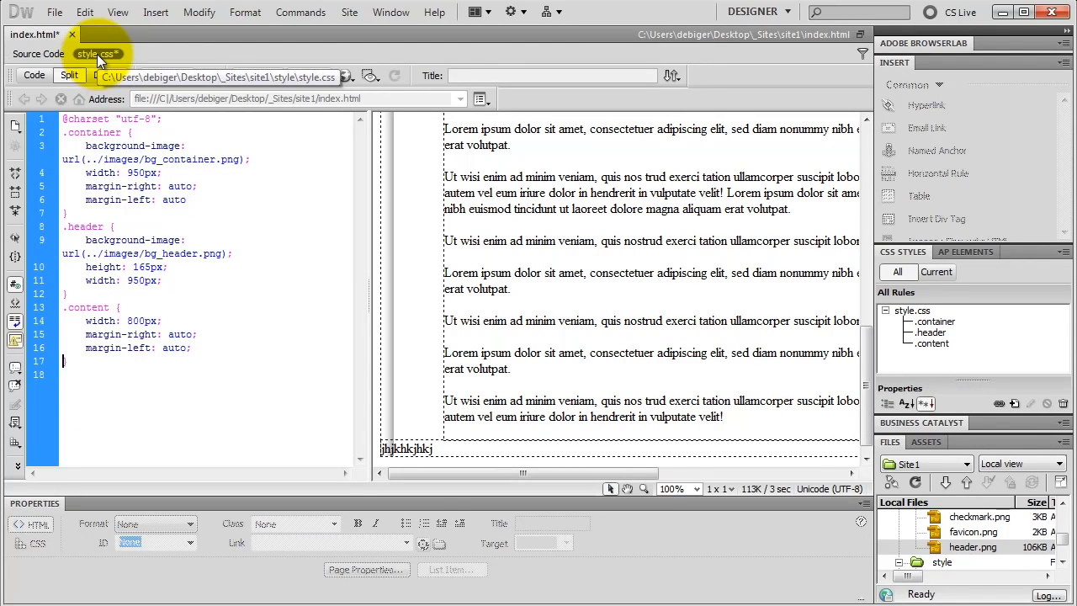
click(68, 376)
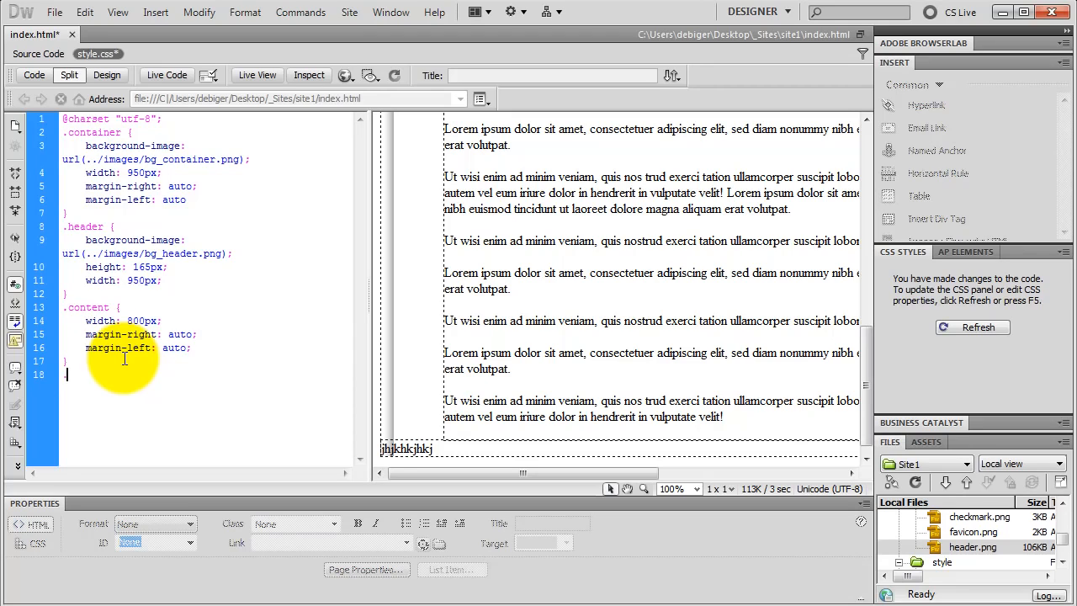
text(.footer {)
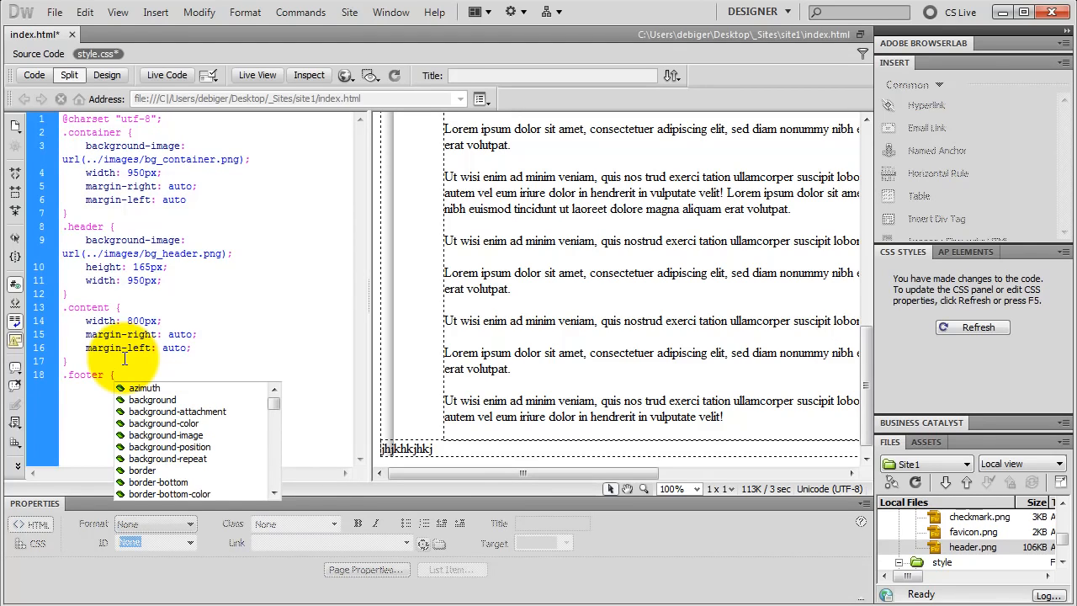
key(Return)
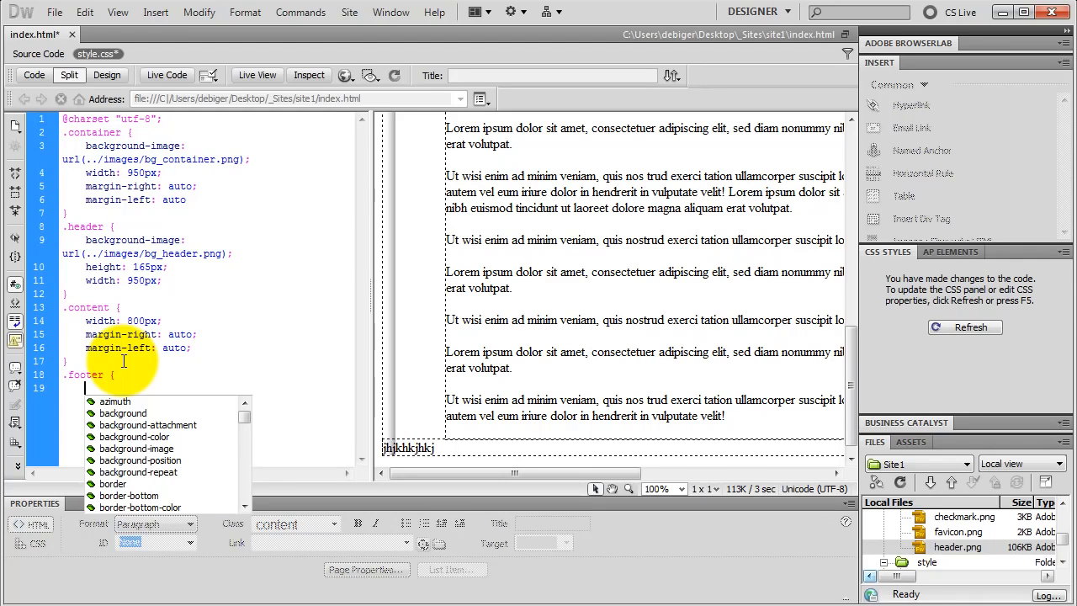
- Give the .footer rule a width of 950px and a height of 120px
text(w)
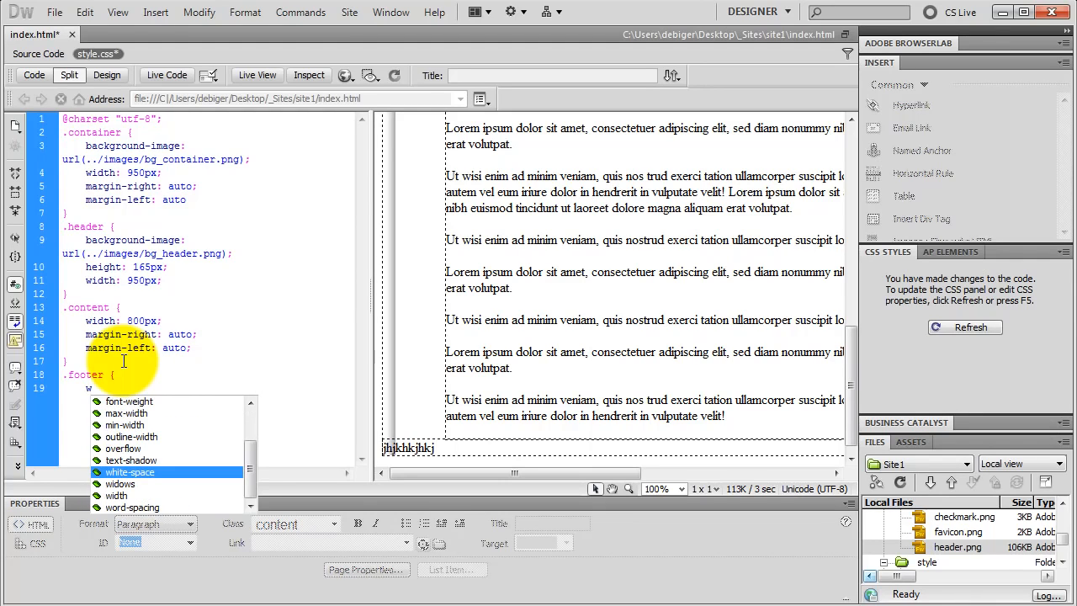
double_click(131, 496)
text(950)
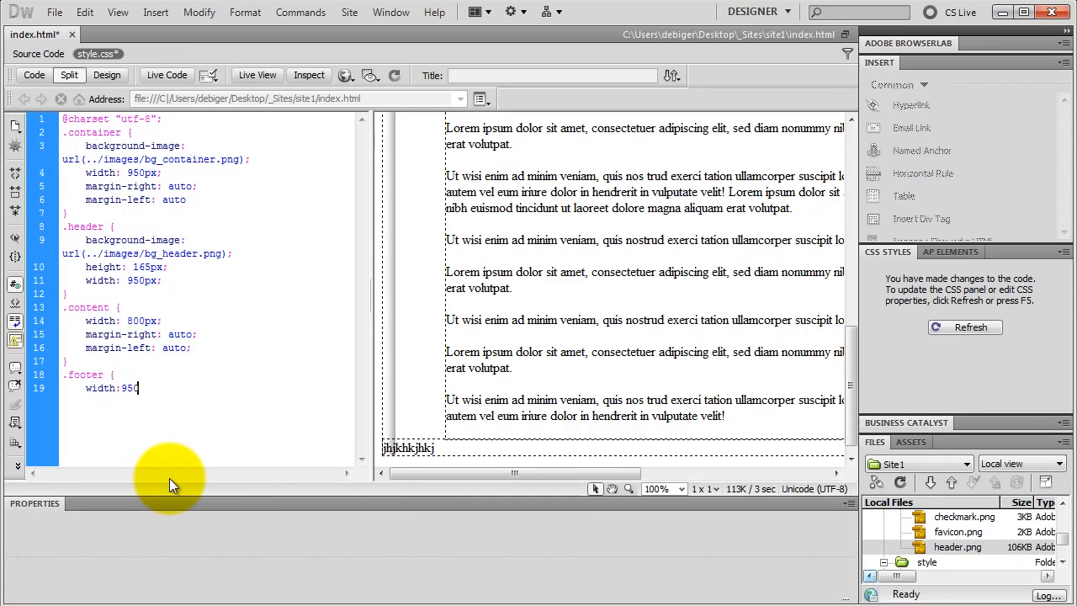
text(x;)
key(Return)
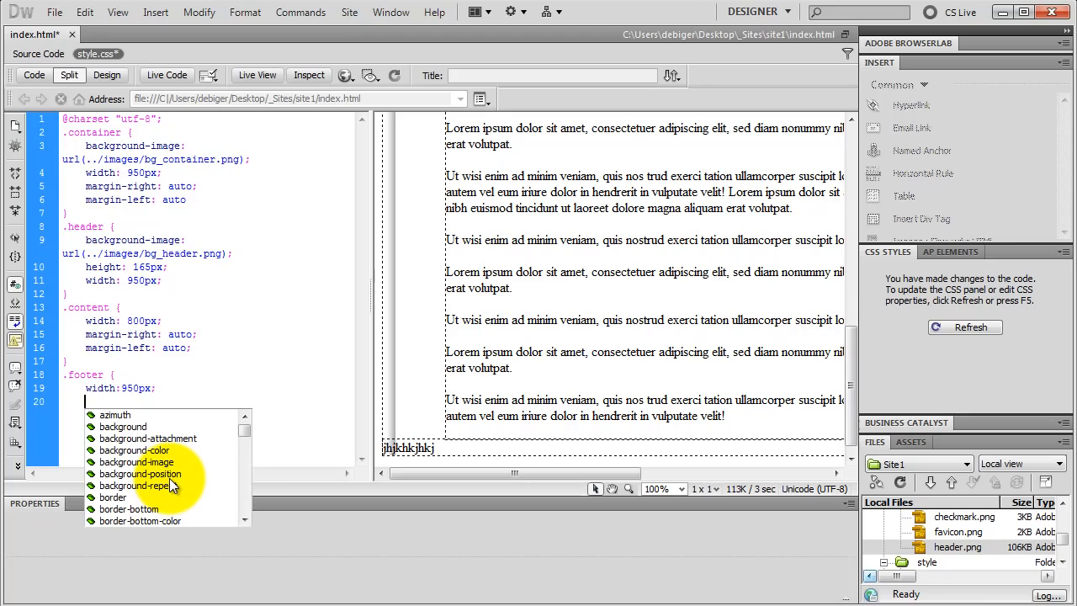
text(he)
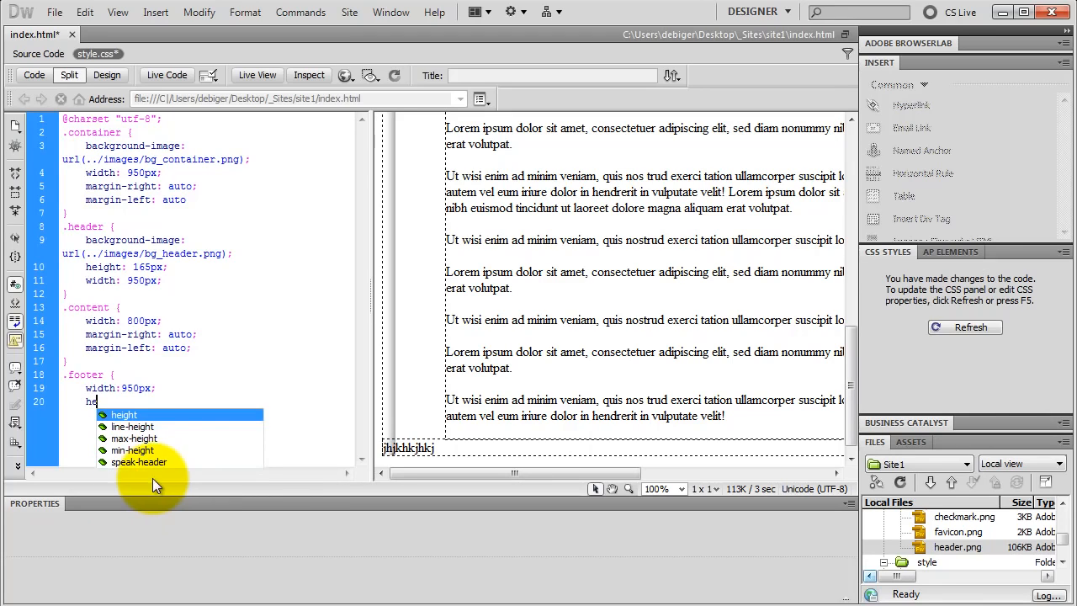
double_click(130, 414)
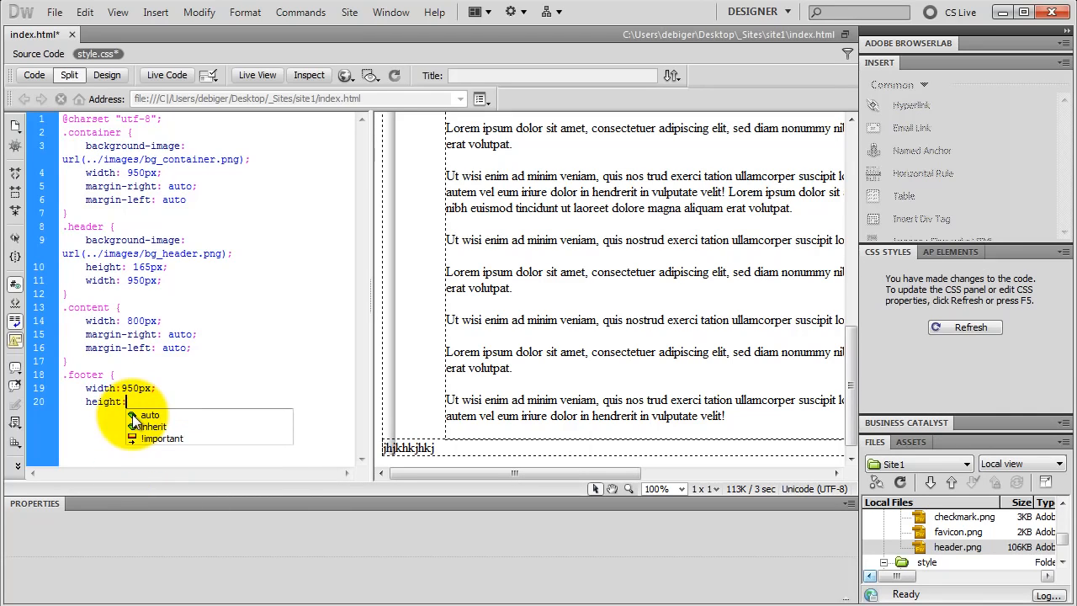
text(120px;)
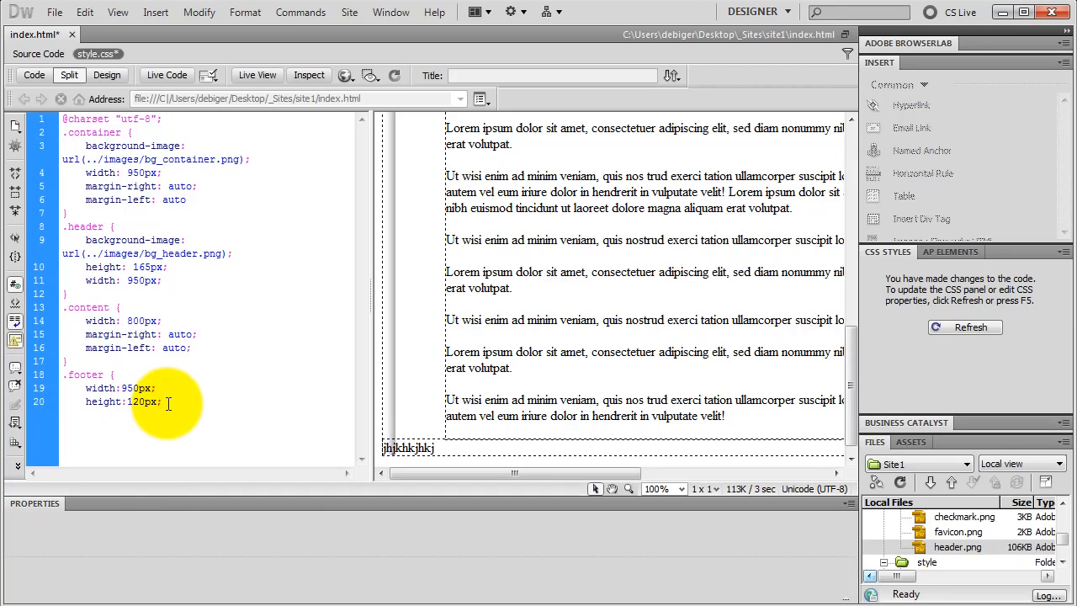
- Set bg_footer.png from the images folder as the .footer rule's background image and end the declaration with a semicolon in Code view
key(Return)
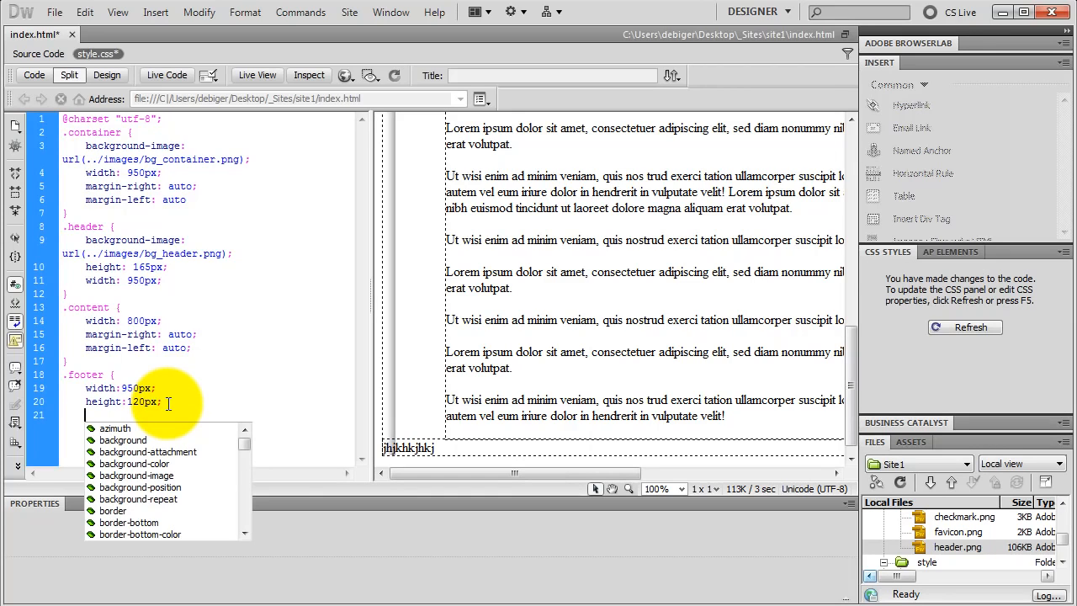
text(ba)
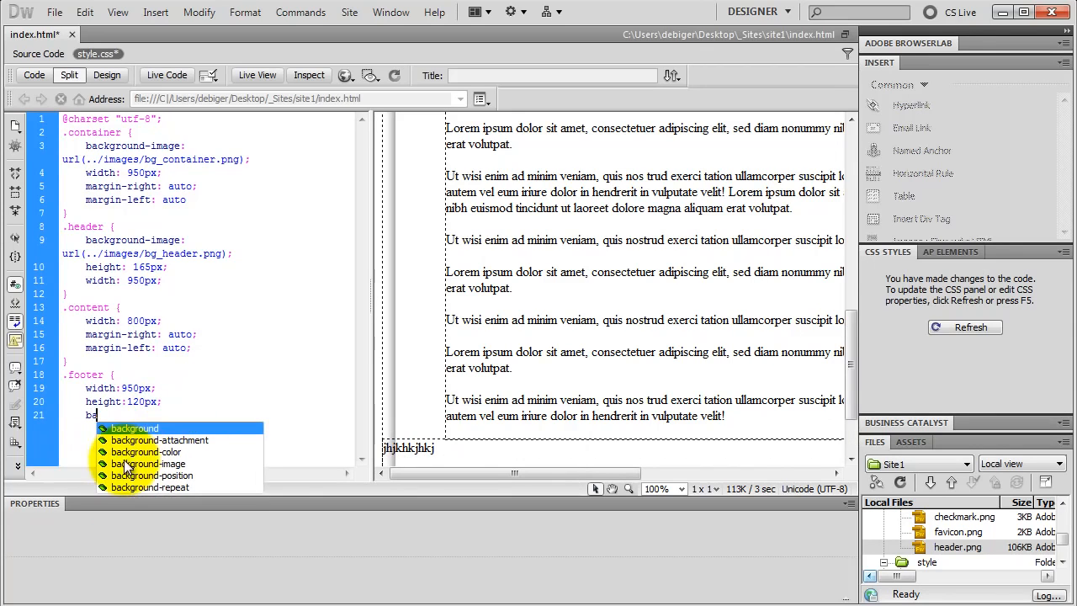
double_click(159, 464)
key(Return)
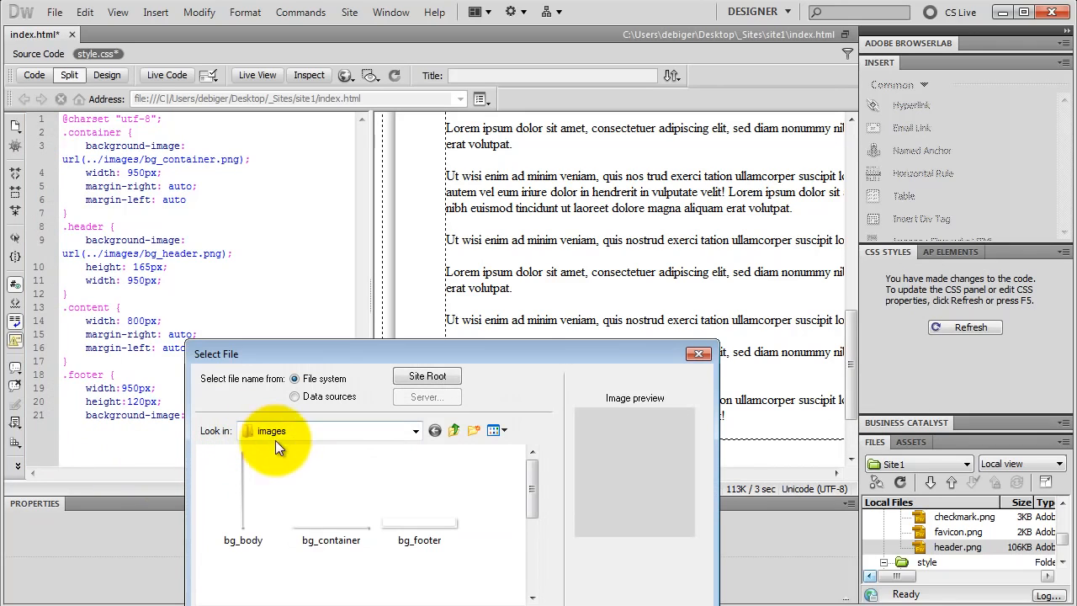
click(412, 510)
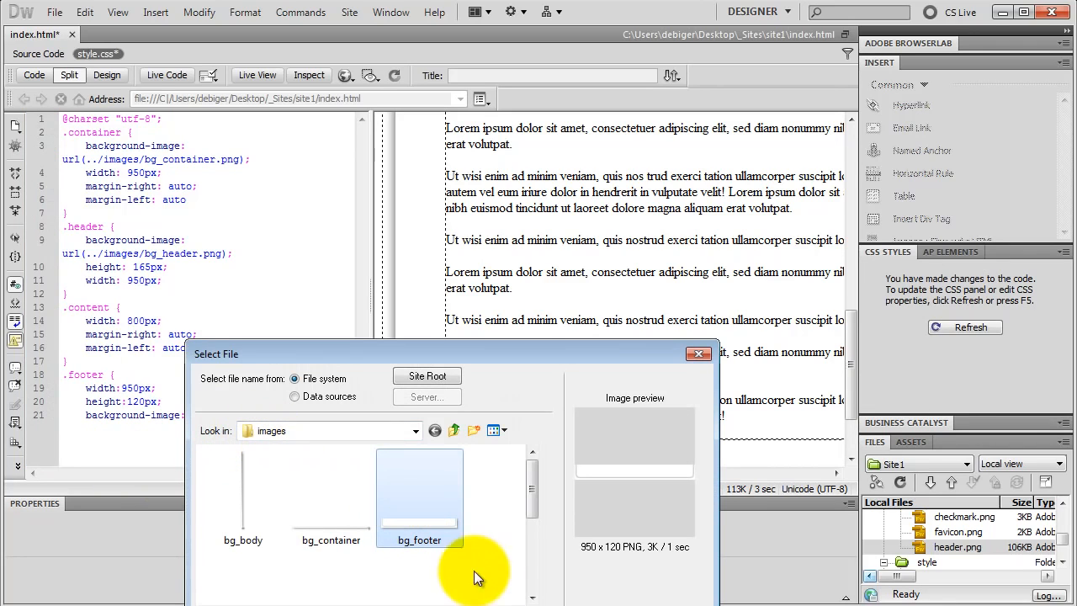
key(Return)
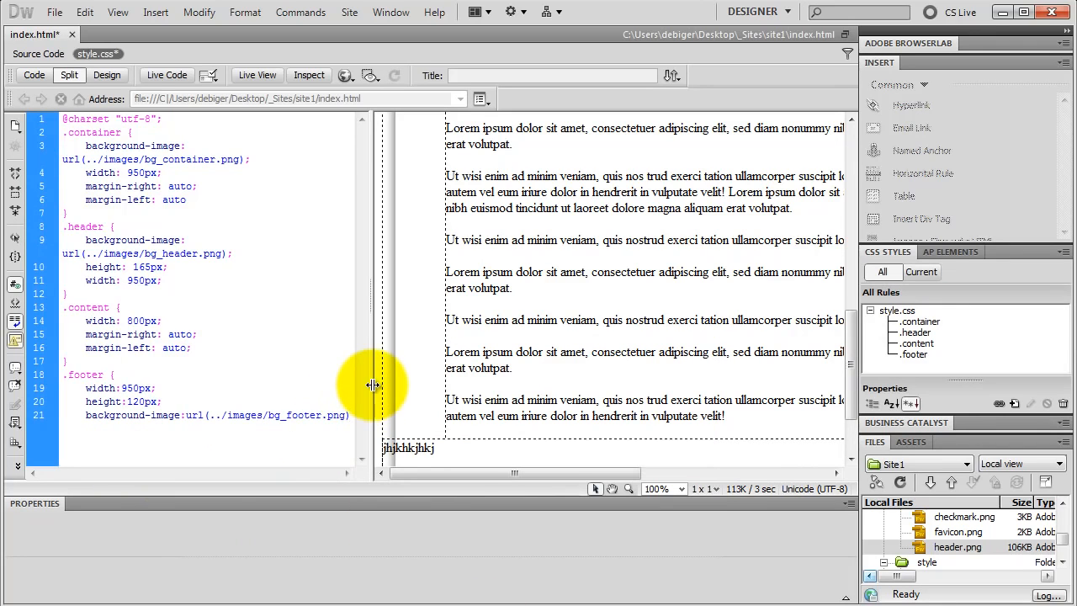
click(33, 75)
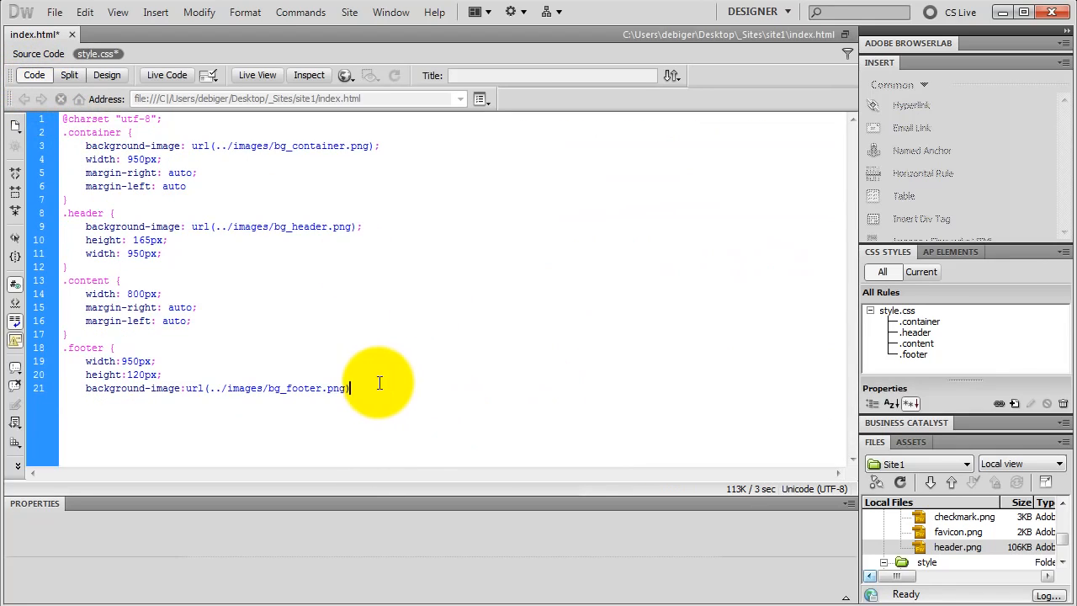
text(;)
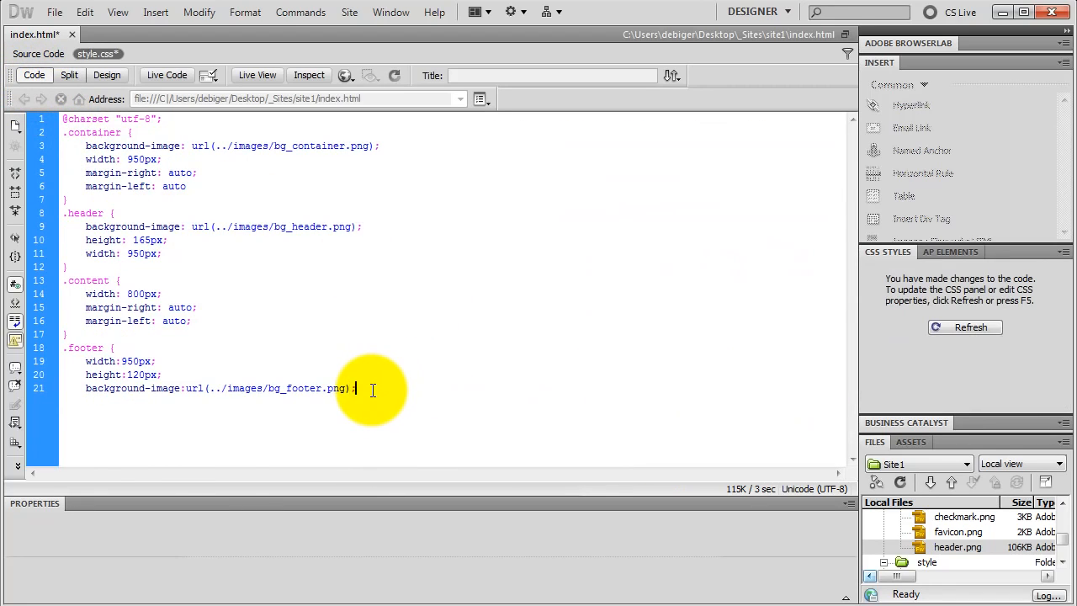
- Add a top margin of 70px and center text alignment to the .footer rule
key(Return)
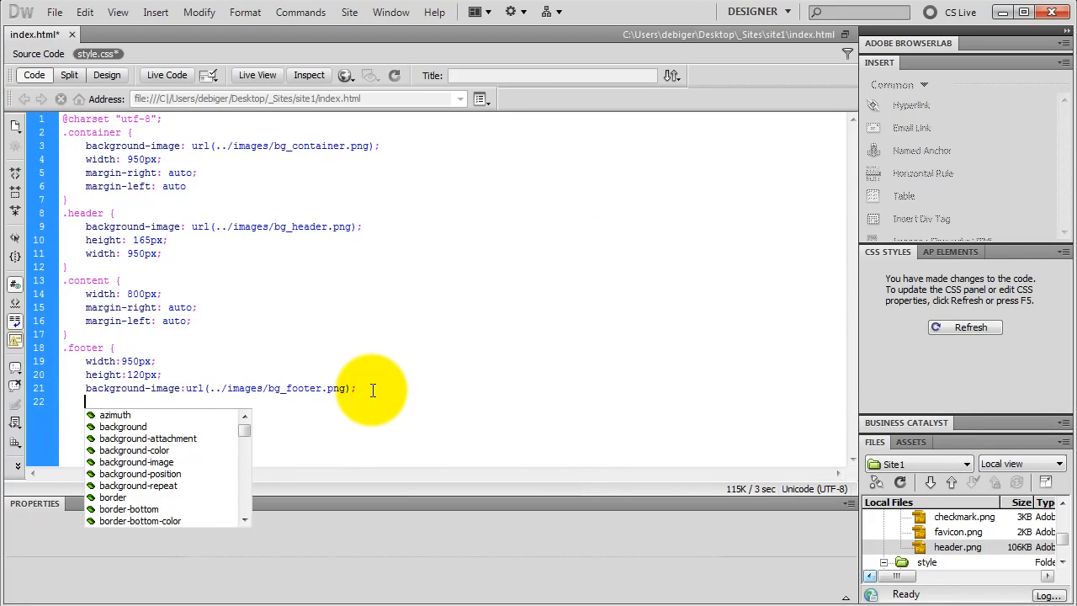
text(mar)
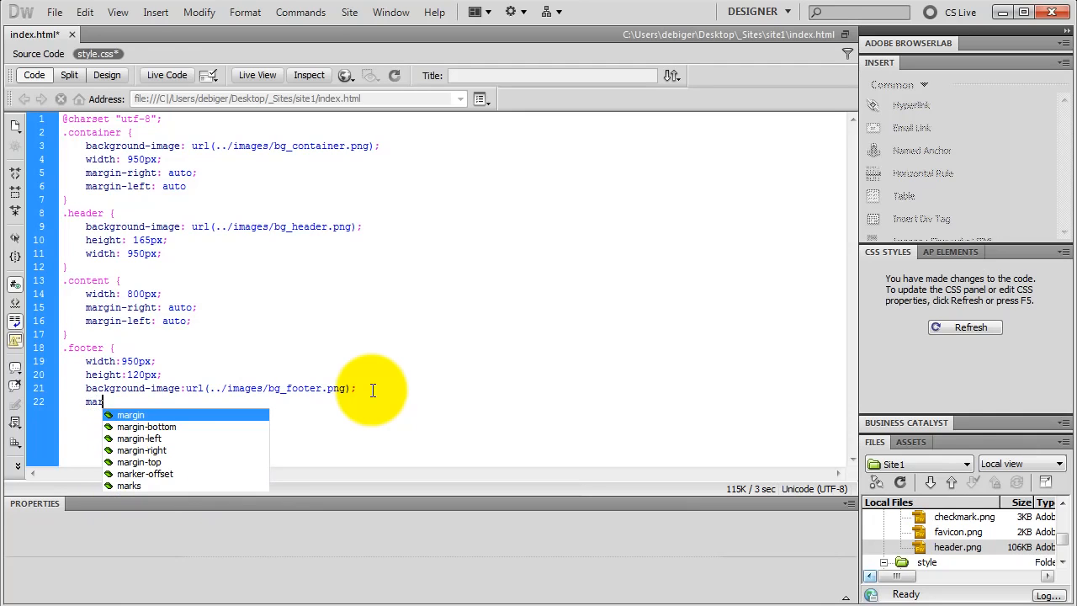
double_click(158, 462)
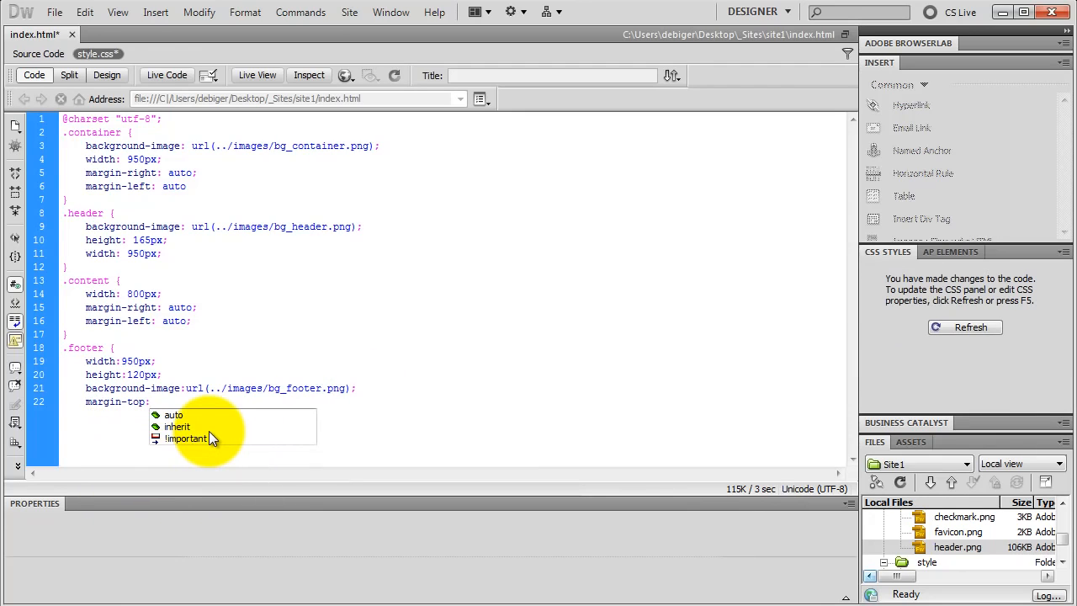
text(70px;)
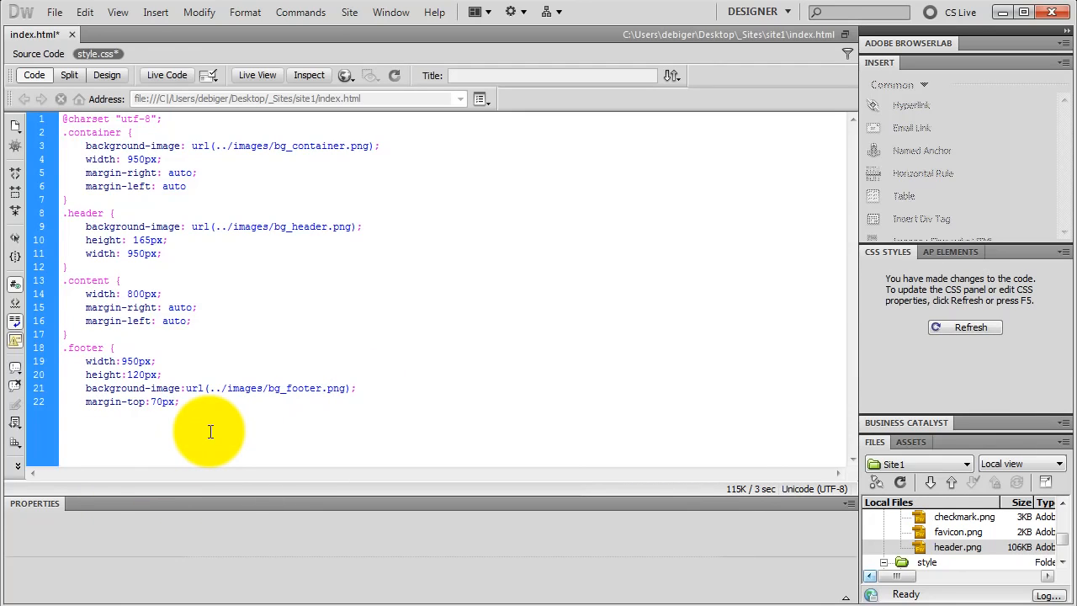
key(Return)
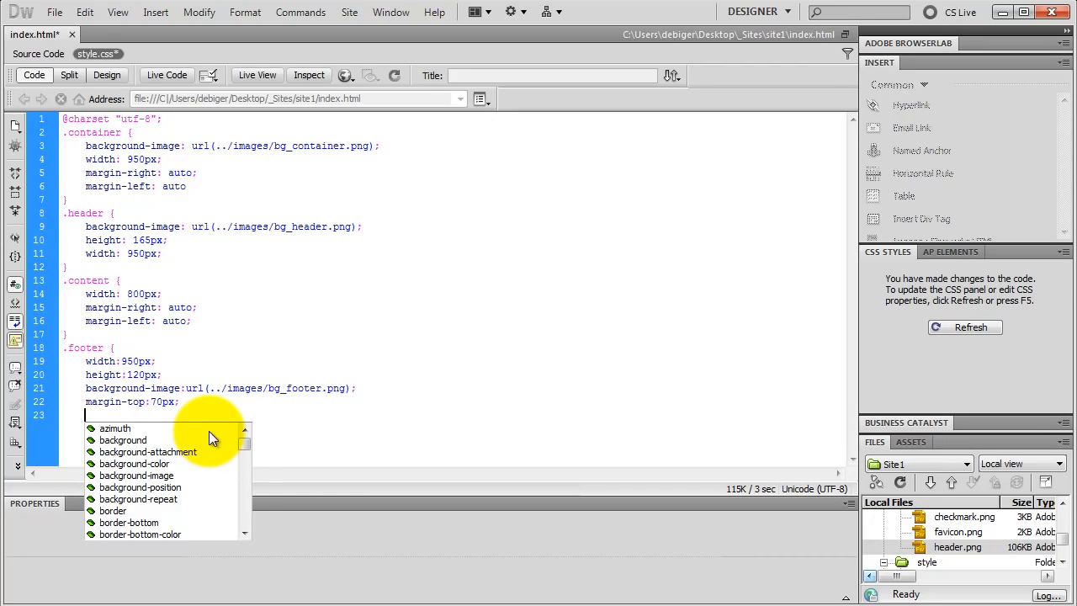
text(tex)
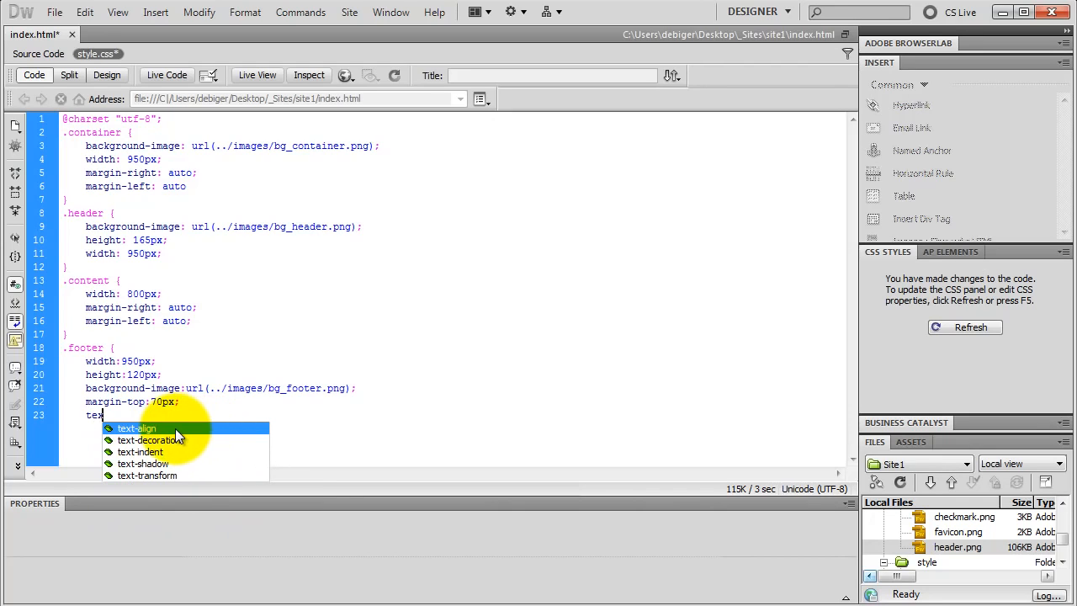
double_click(175, 428)
double_click(185, 428)
text(;)
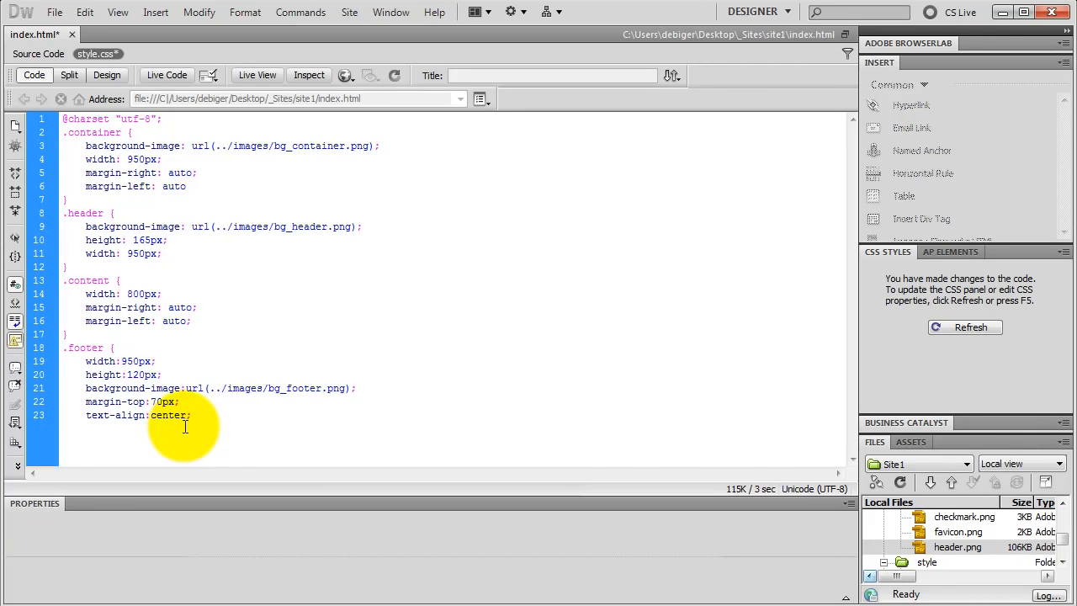
- Close the .footer rule with a curly brace and switch the page to Design view
key(Return)
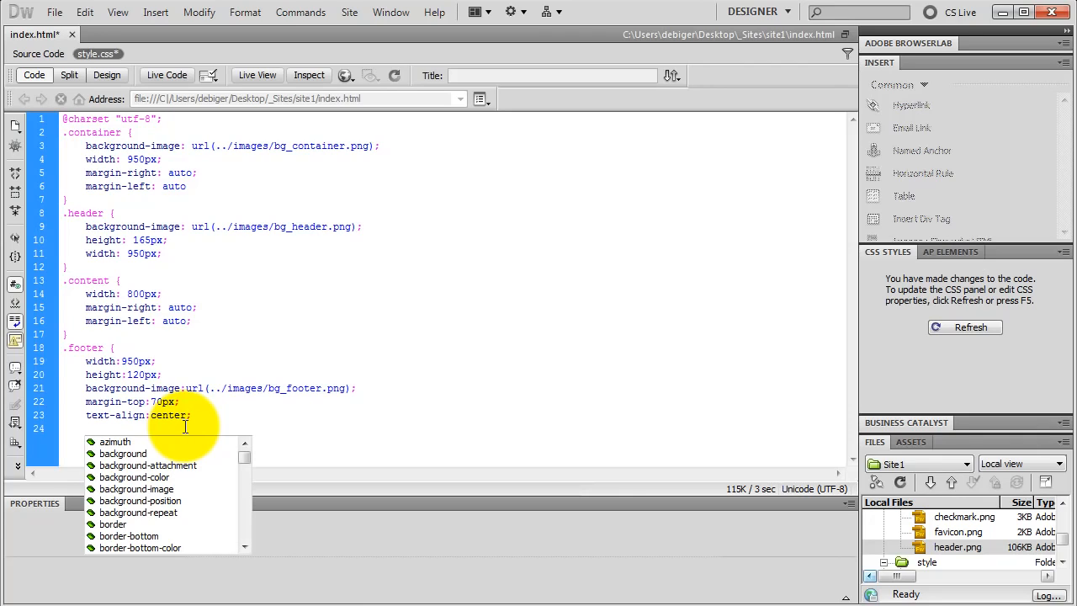
text(})
key(Return)
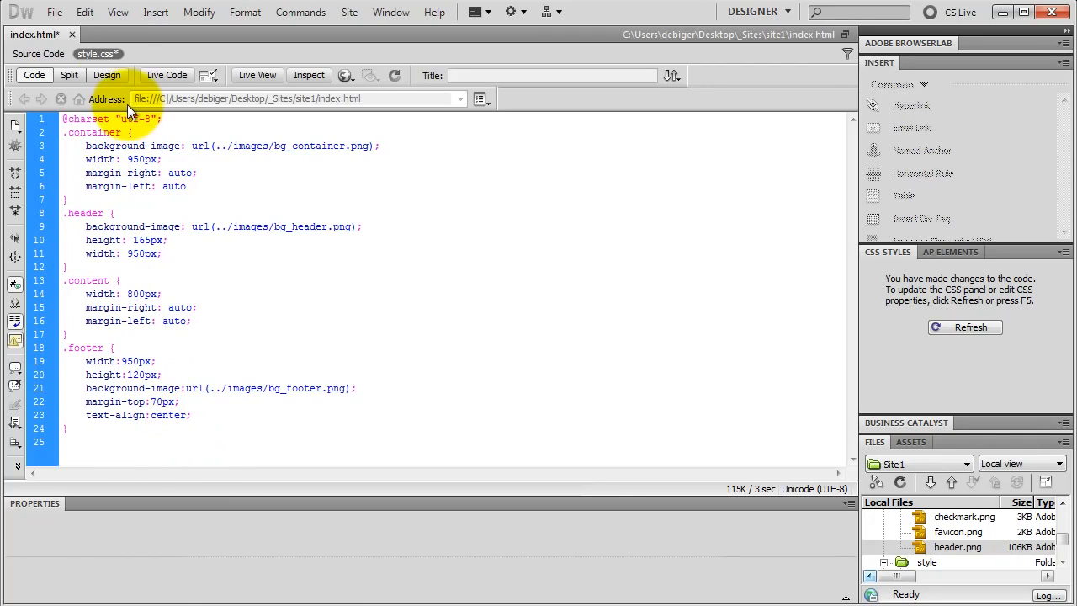
click(109, 77)
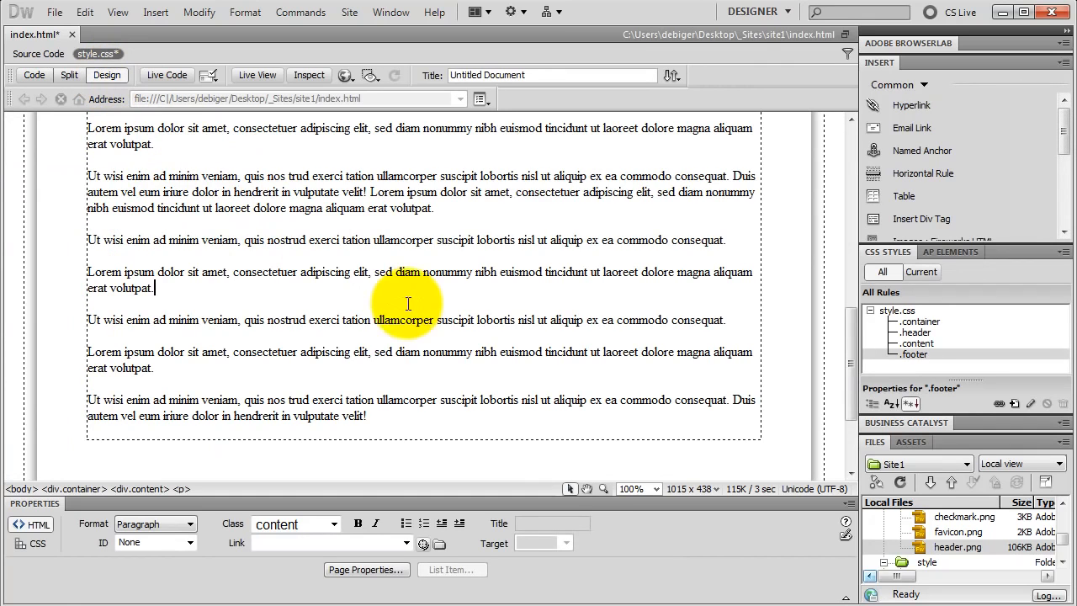
- Replace the footer's placeholder text with "©2012 Company" and, in a separate paragraph below, "Order Contact Us"
scroll(421, 290, down, 3)
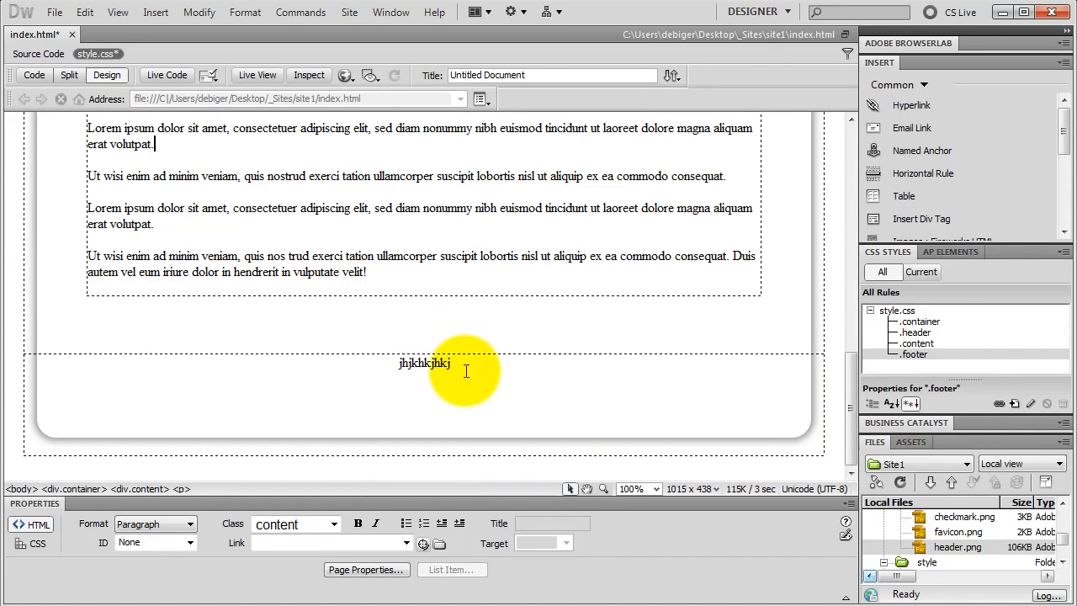
drag(464, 364, 392, 365)
key(Delete)
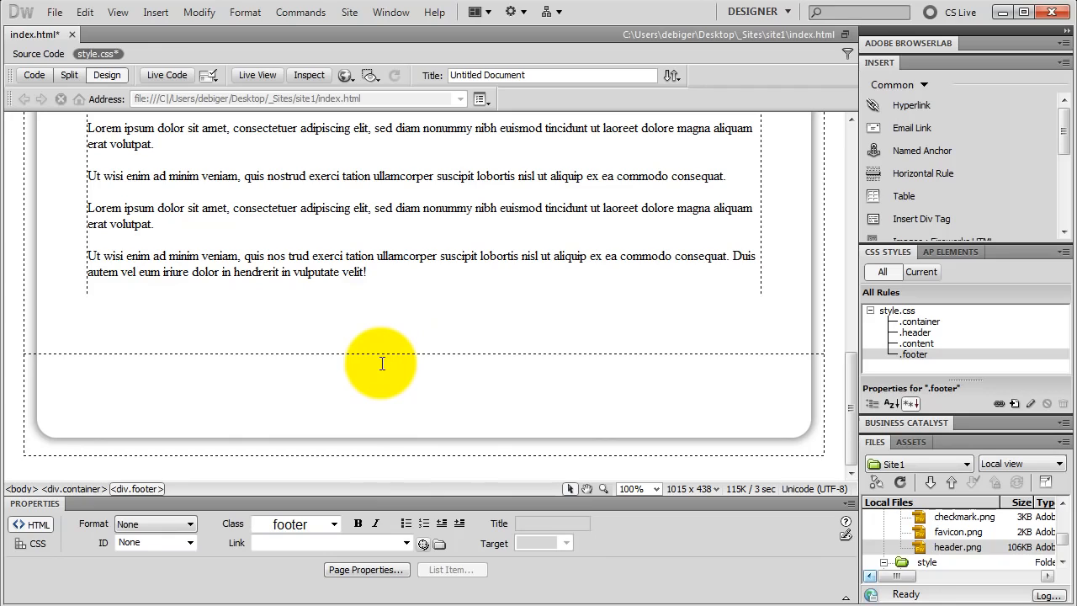
text(©2012 Company Order Contact Us)
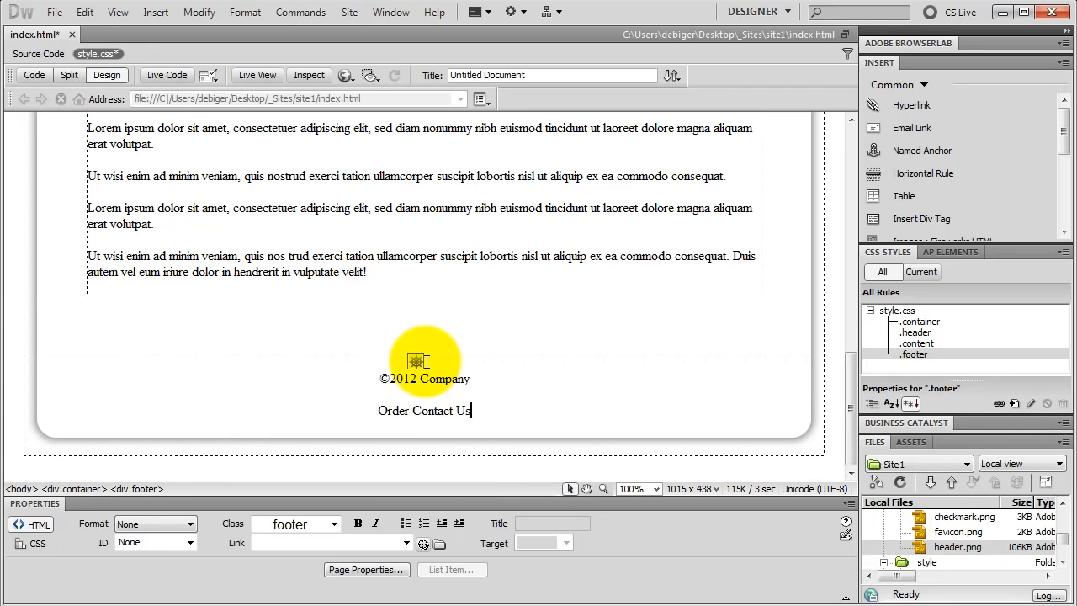
click(433, 411)
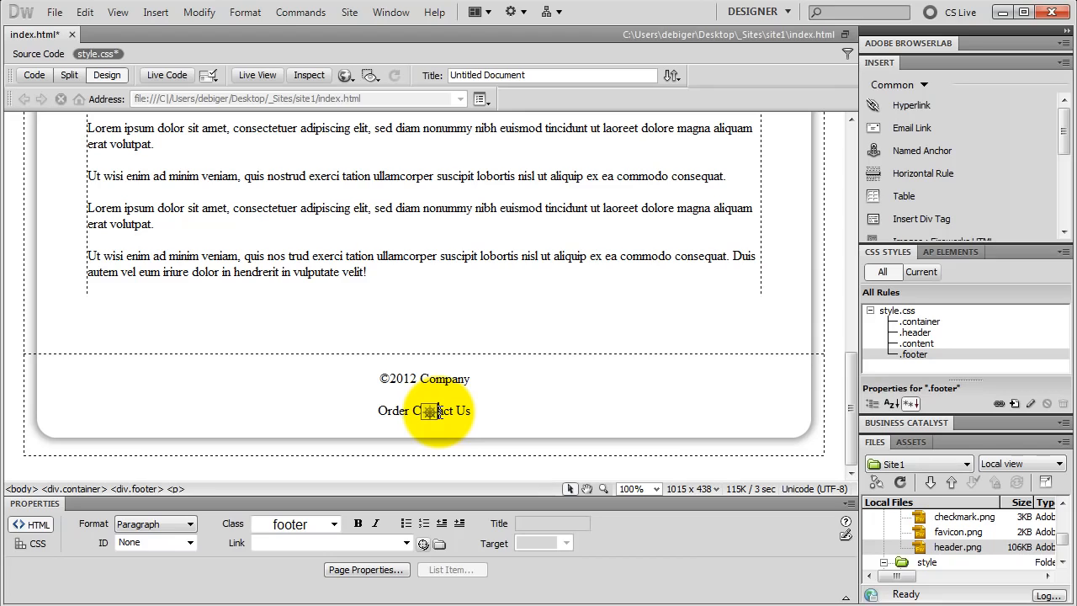
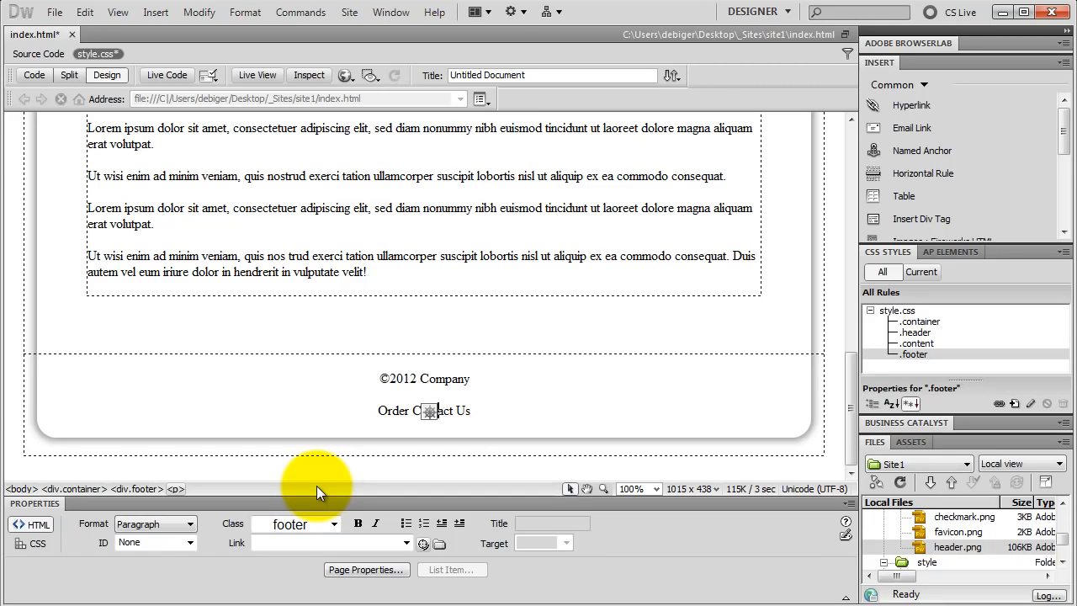
- Create a new CSS rule of type Tag for the body element, defined in style.css
click(1014, 404)
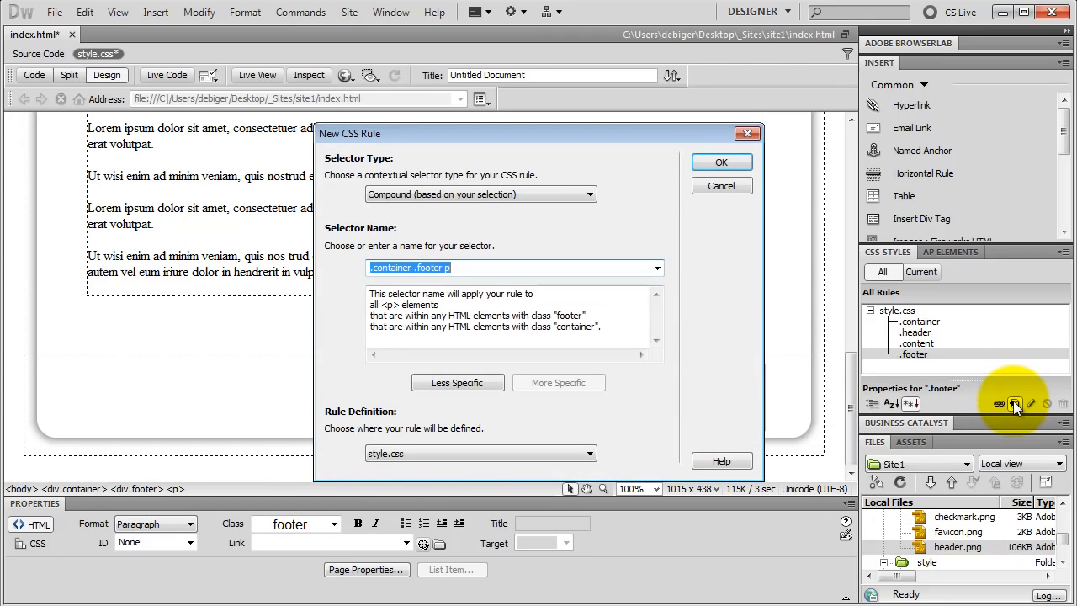
click(581, 193)
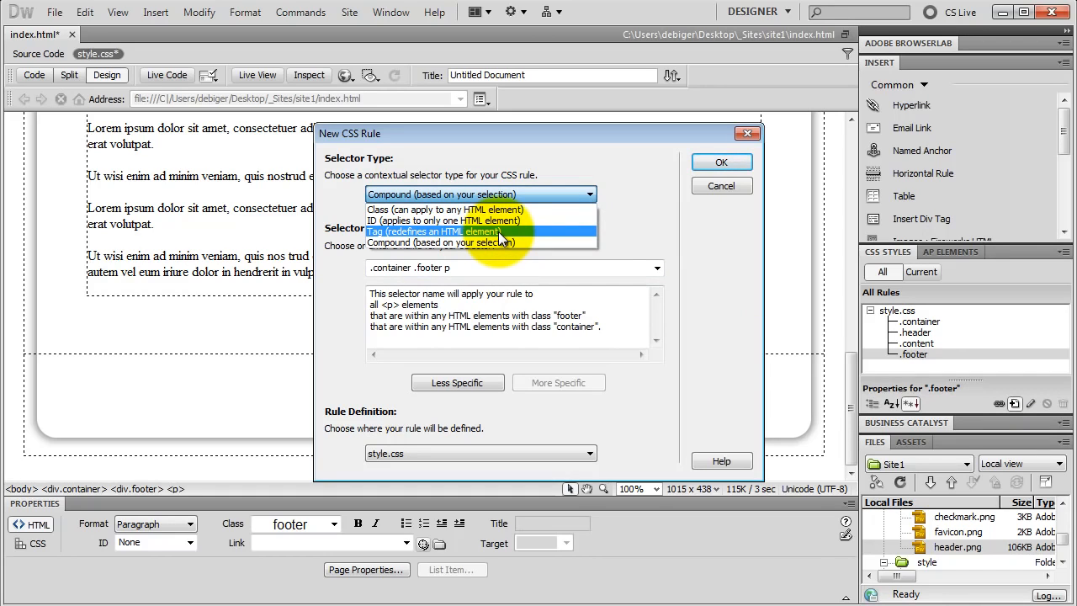
click(498, 231)
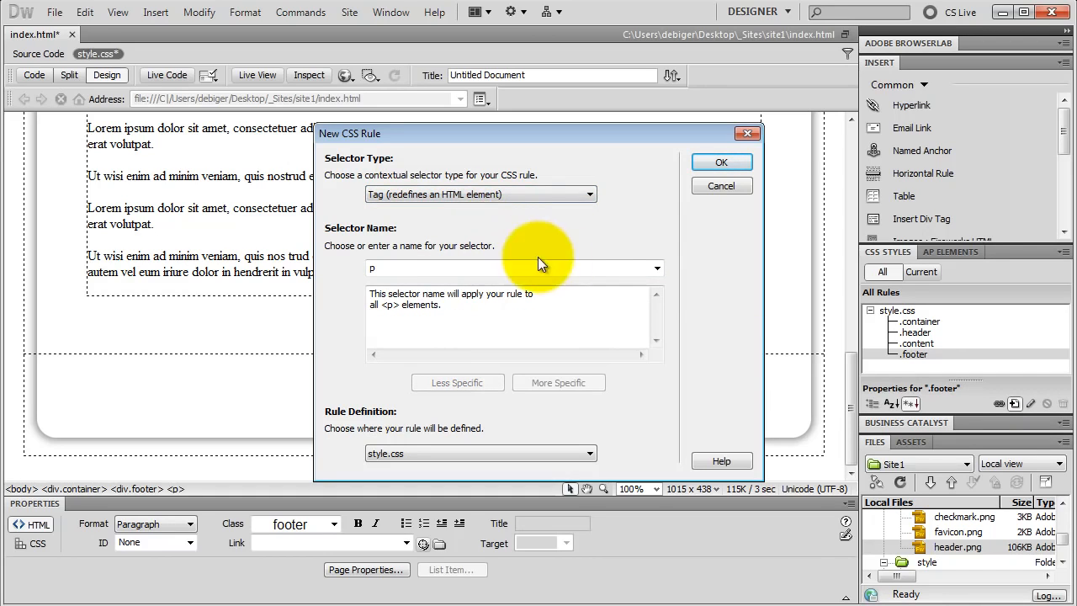
click(658, 270)
text(bo)
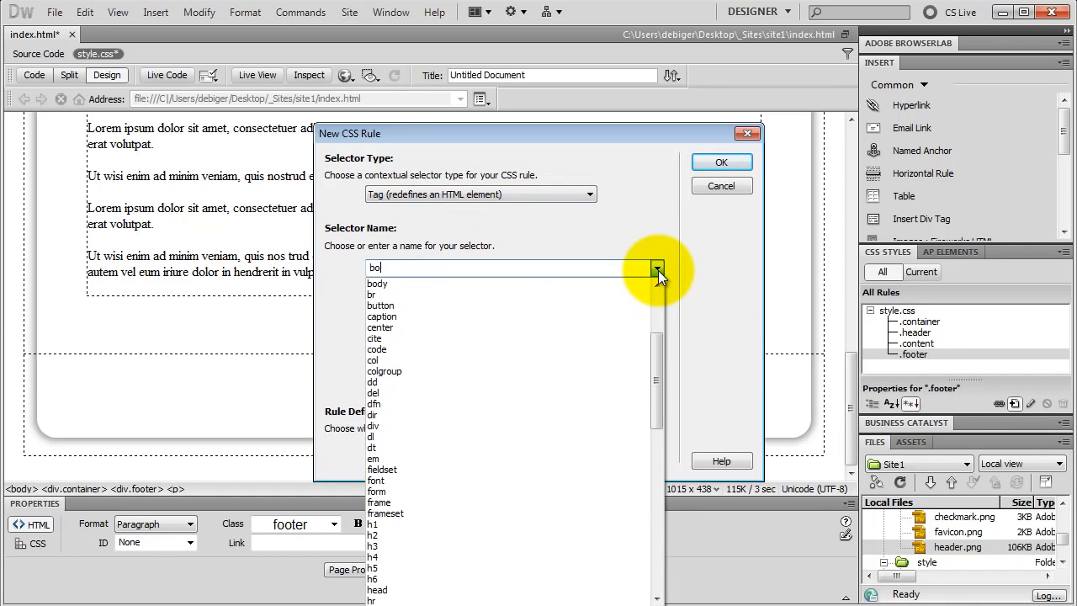
click(389, 285)
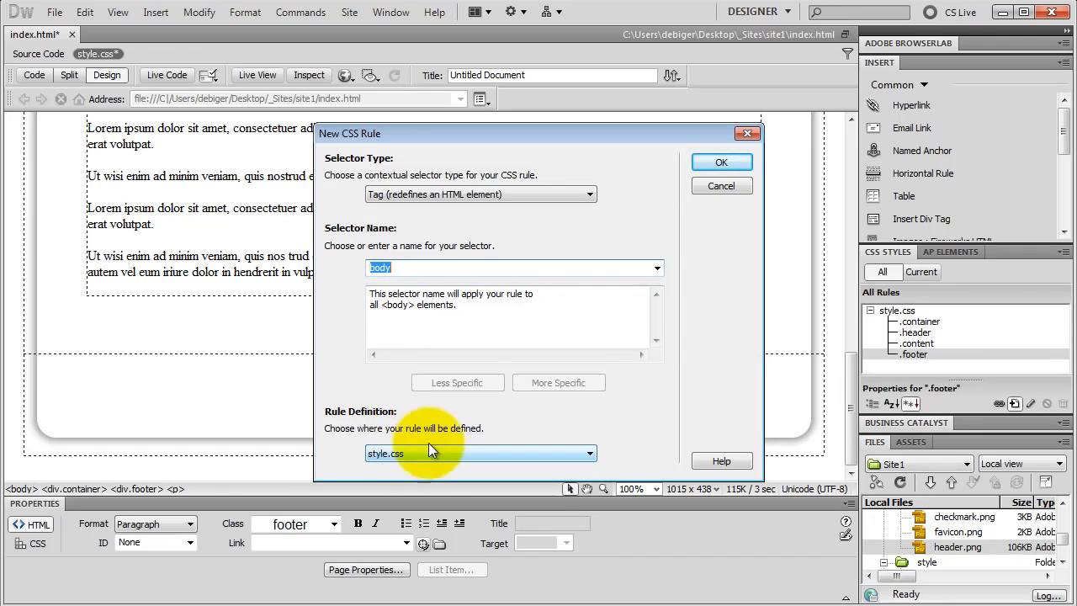
click(707, 166)
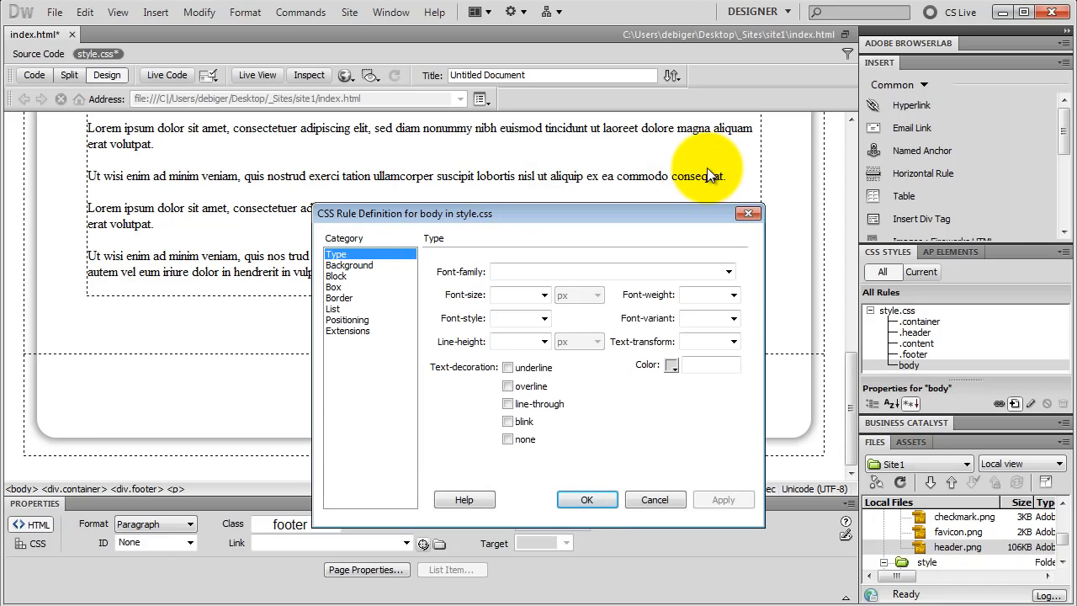
- Set bg_body.png from the images folder as the body rule's background image with repeat-x
click(363, 266)
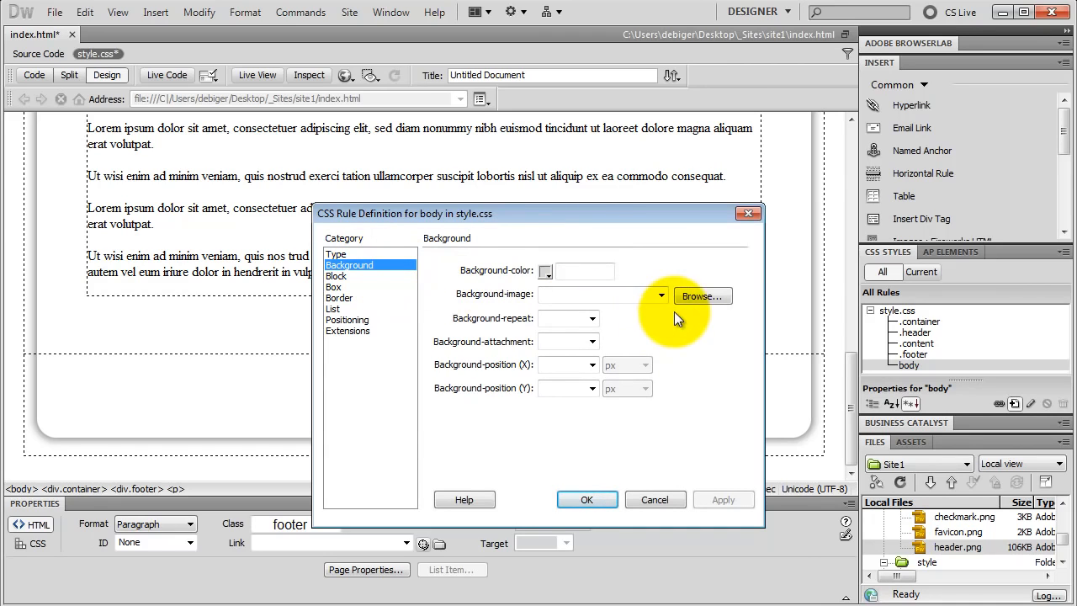
click(697, 297)
click(344, 336)
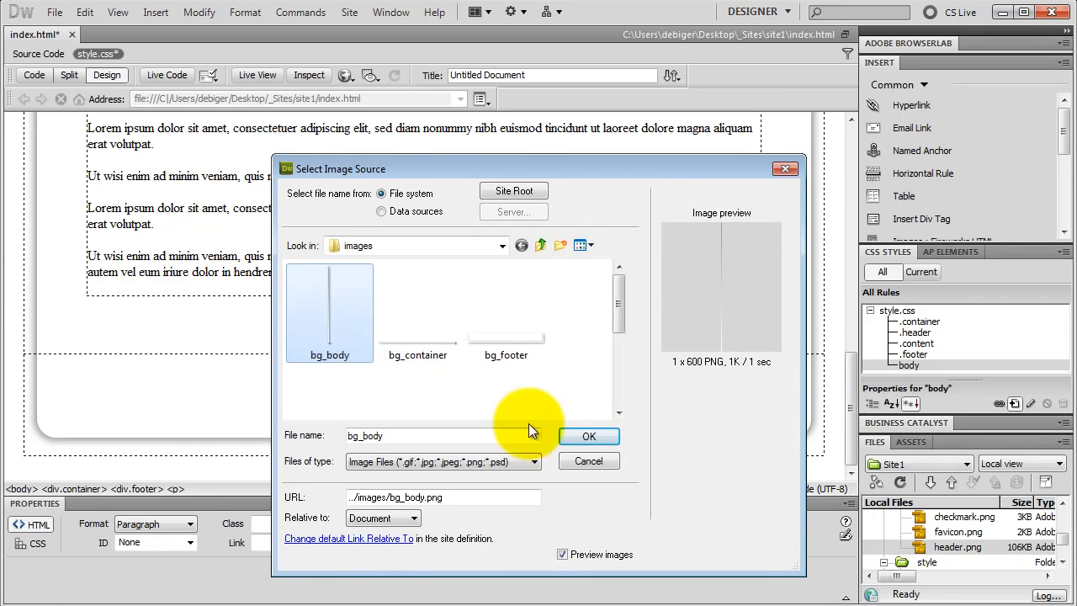
click(589, 436)
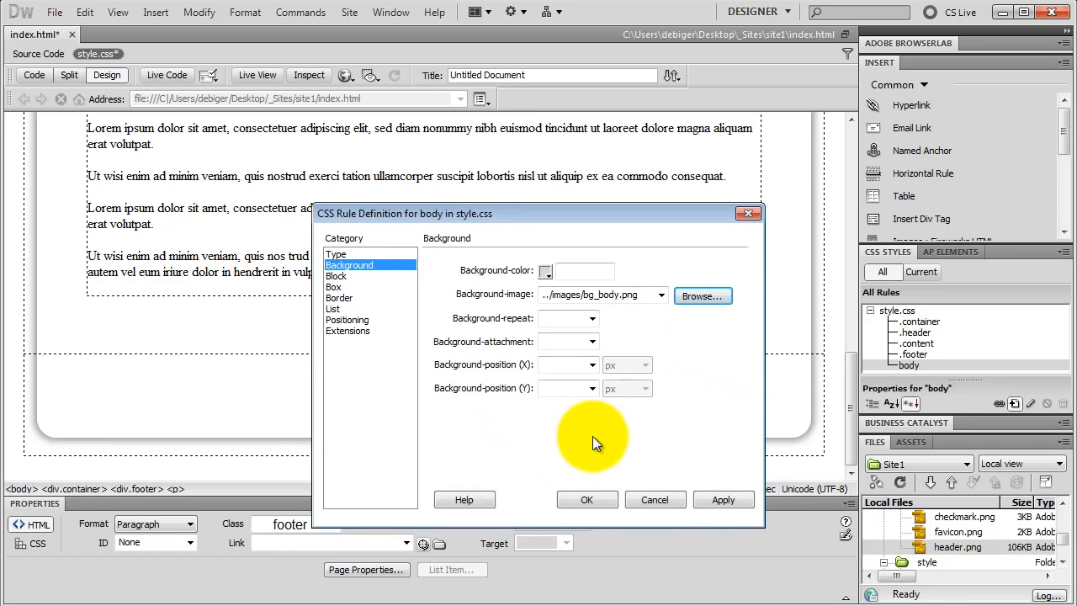
click(717, 495)
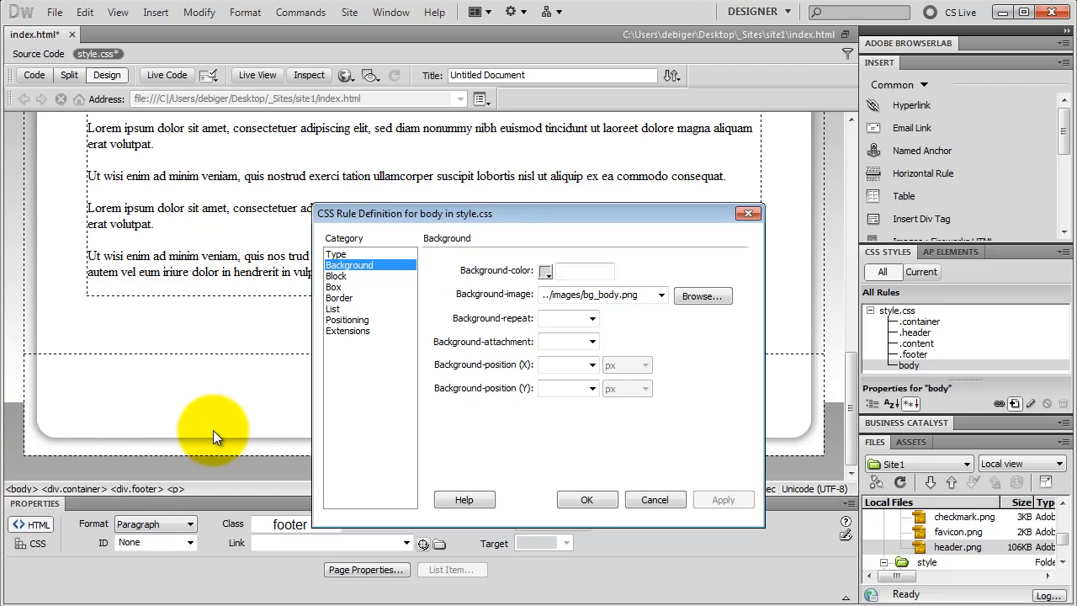
click(593, 318)
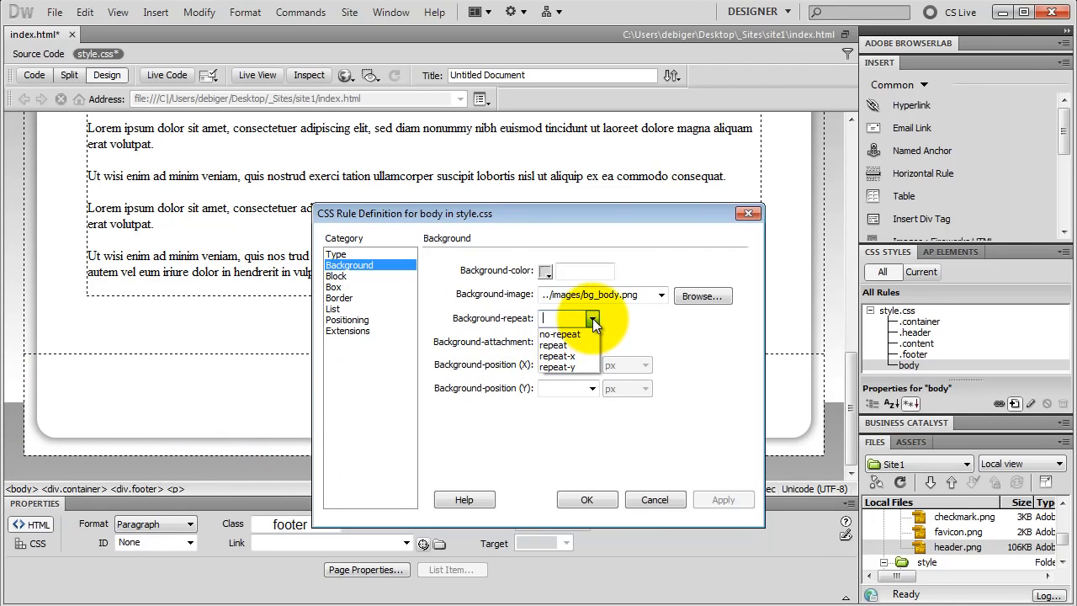
click(557, 355)
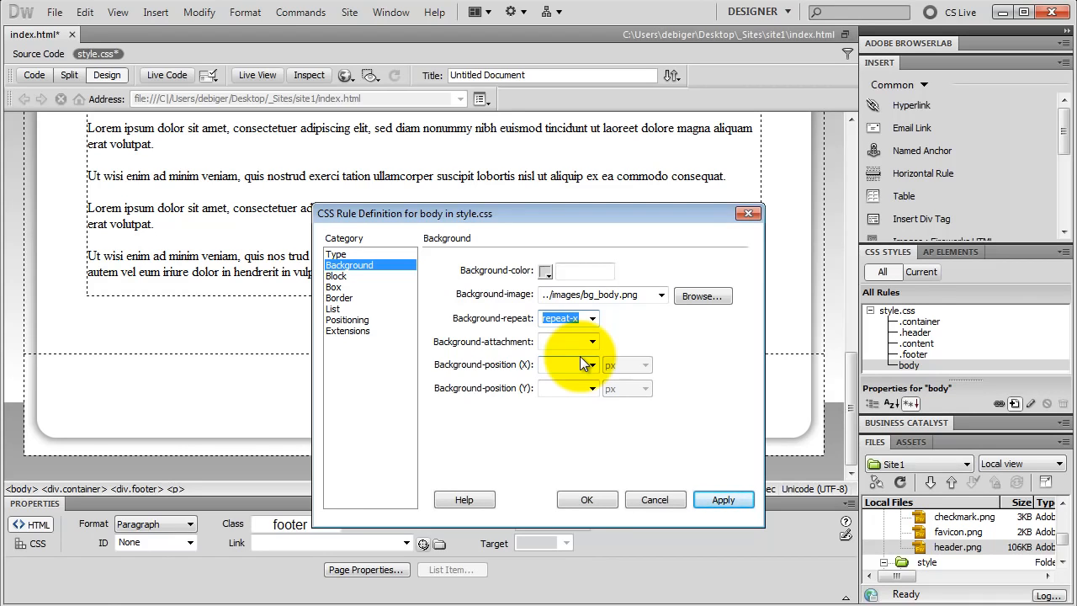
- Set only the top margin of the body rule to 0 px, with margins not the same for all sides
click(336, 288)
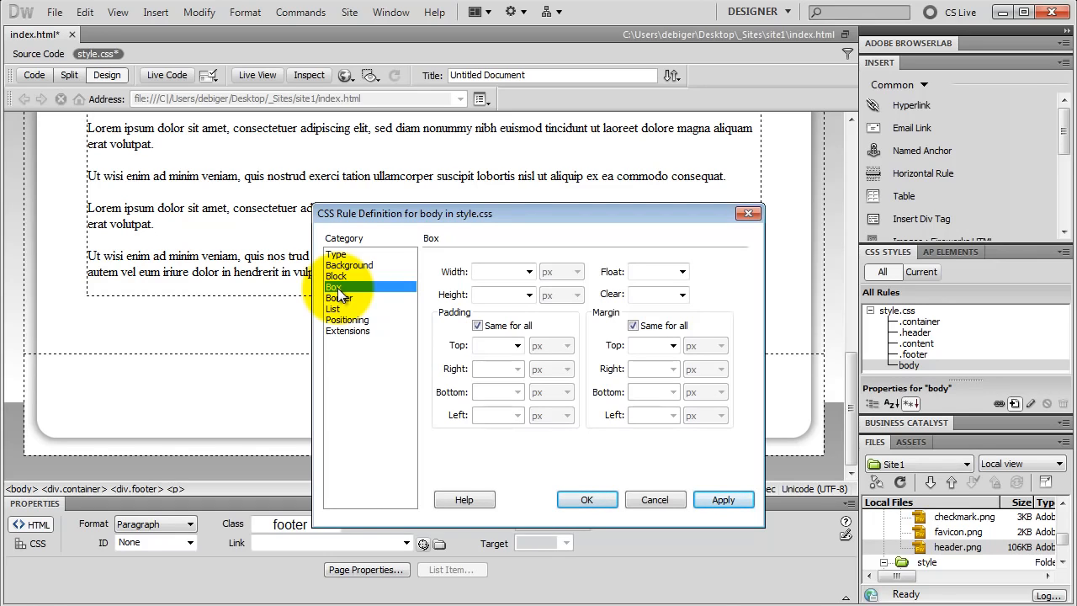
click(633, 326)
click(640, 345)
text(0)
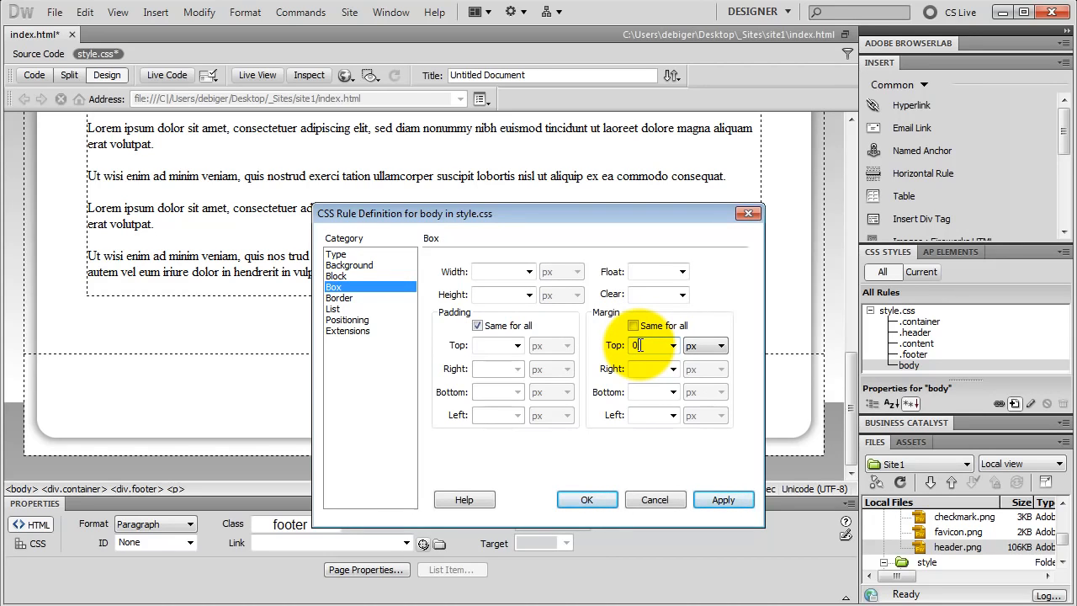
- Set the body rule's font family to Arial, Helvetica, sans-serif and its font size to 16 px, and confirm the rule
click(346, 255)
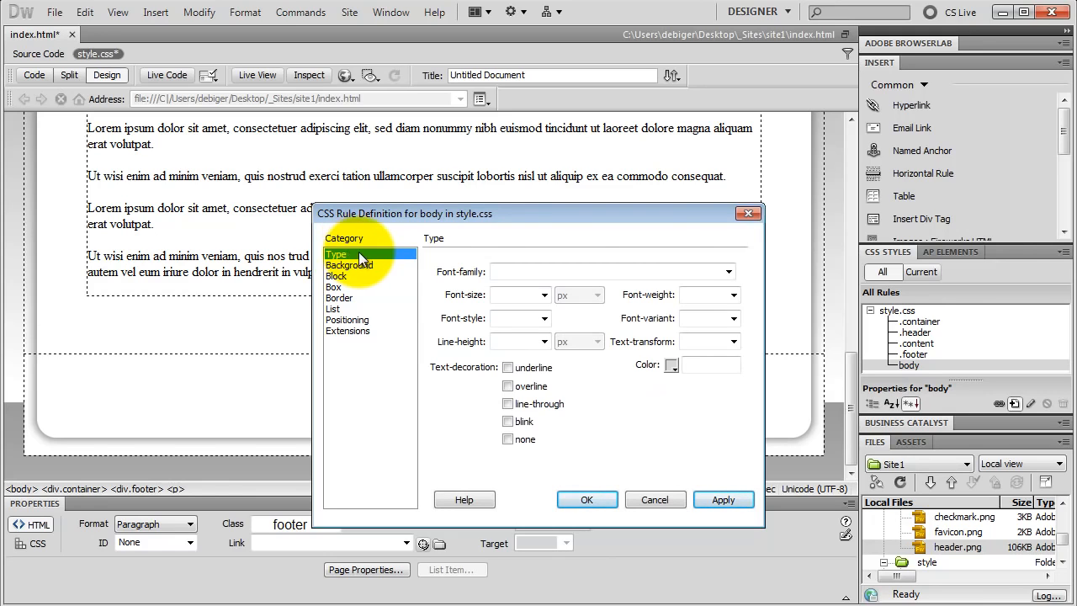
click(728, 271)
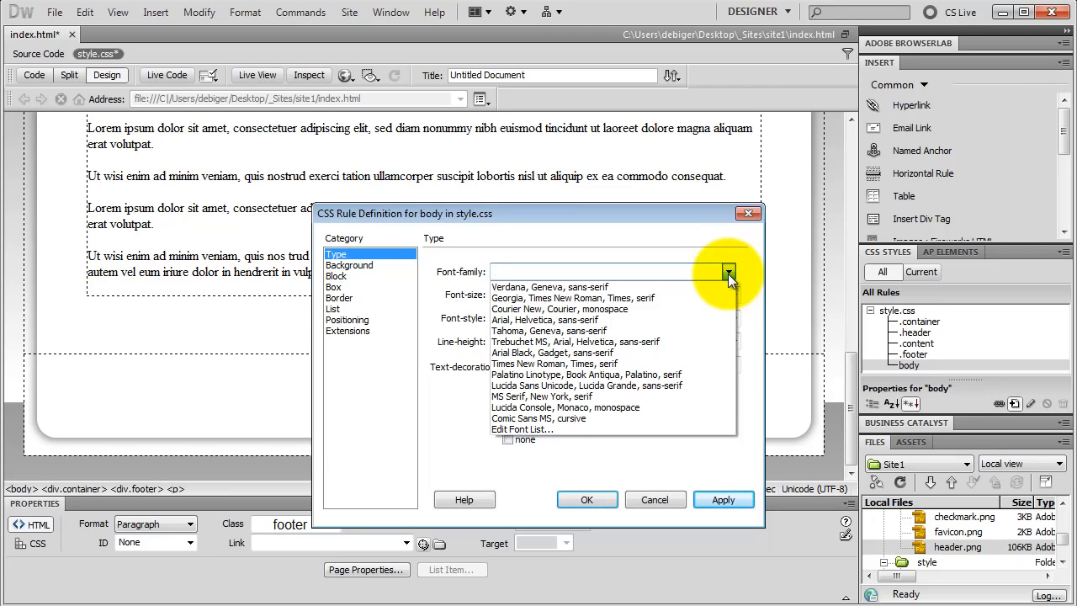
click(567, 322)
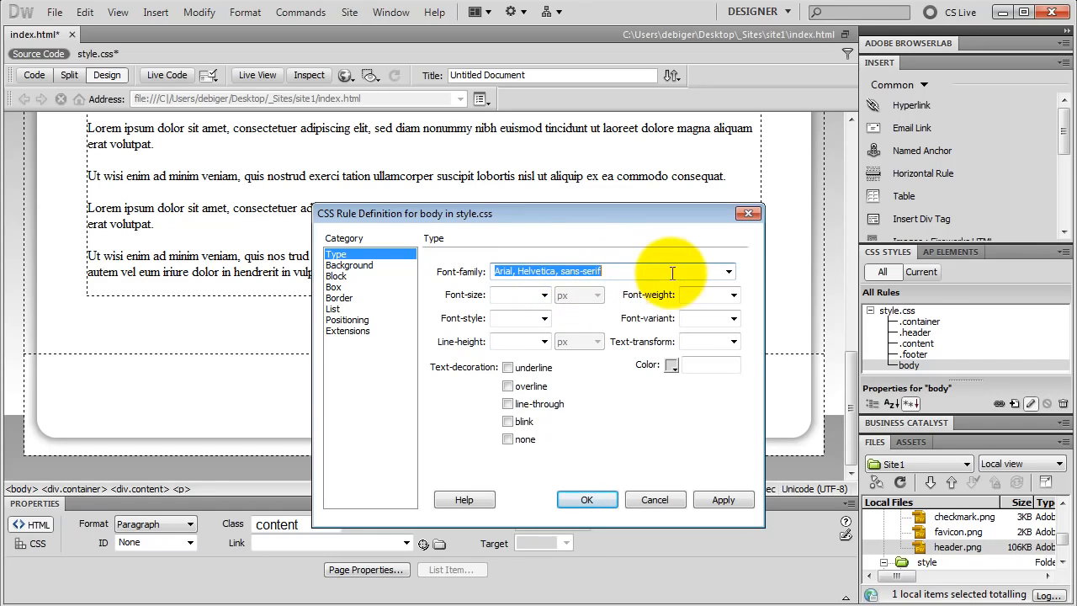
click(727, 271)
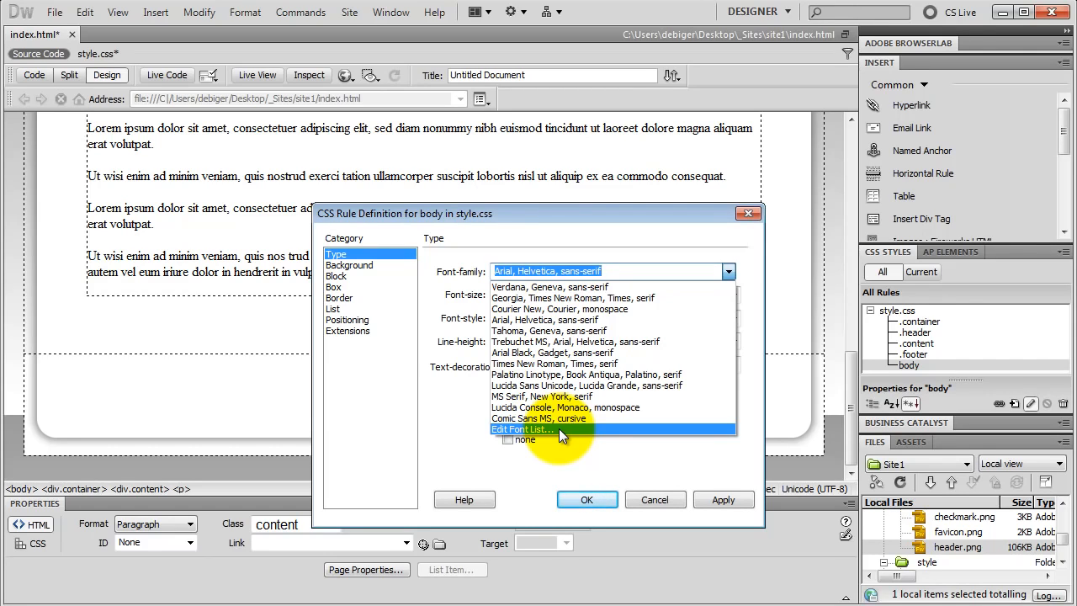
click(597, 226)
click(512, 294)
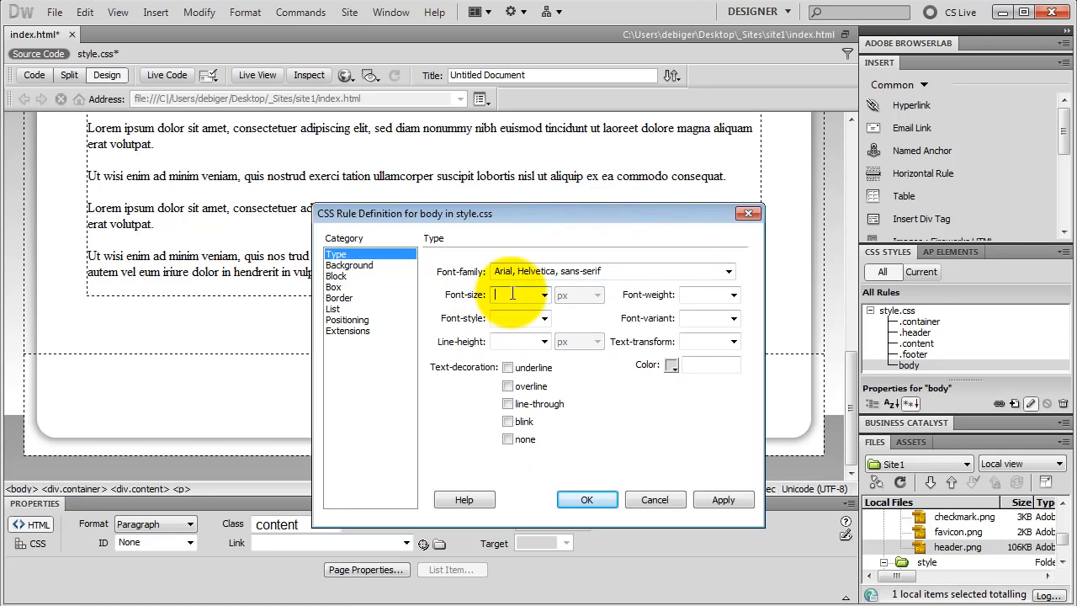
text(16)
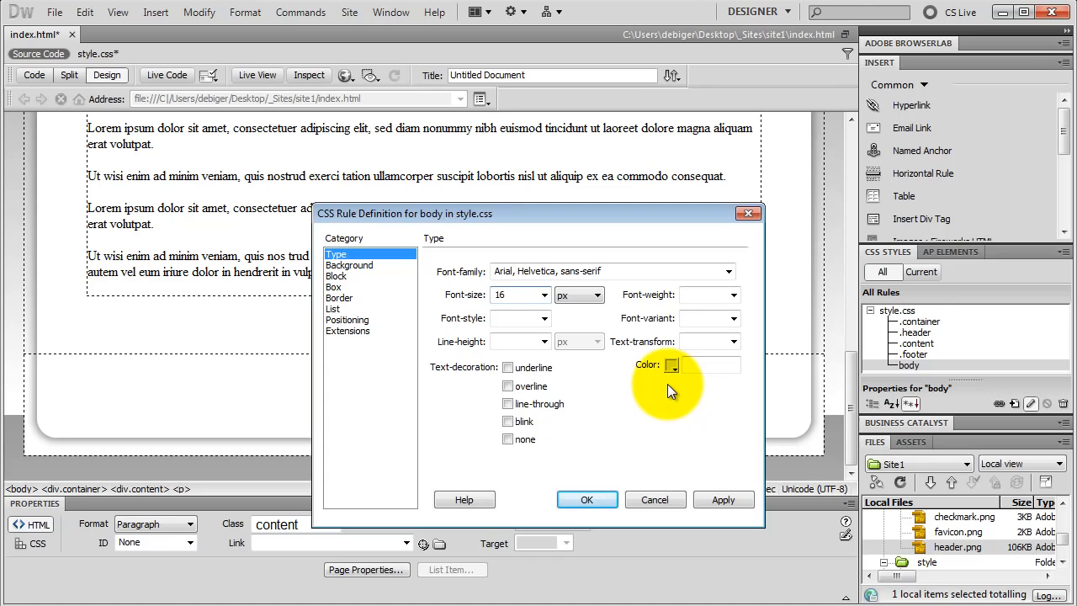
click(586, 500)
- Format the "Headline" paragraph at the start of the content div as Heading 1
click(515, 316)
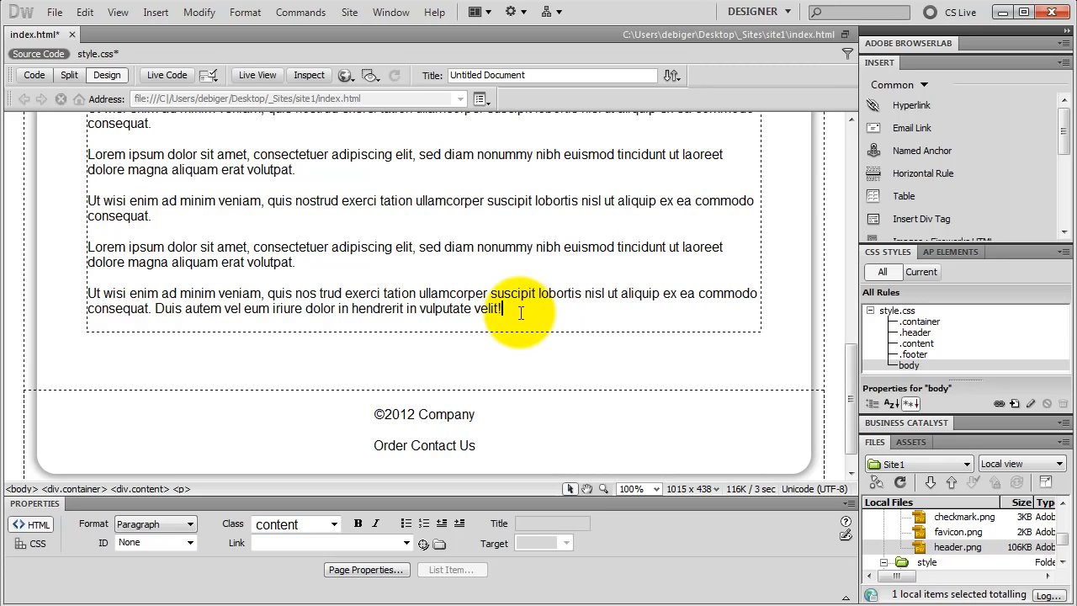
scroll(517, 308, up, 10)
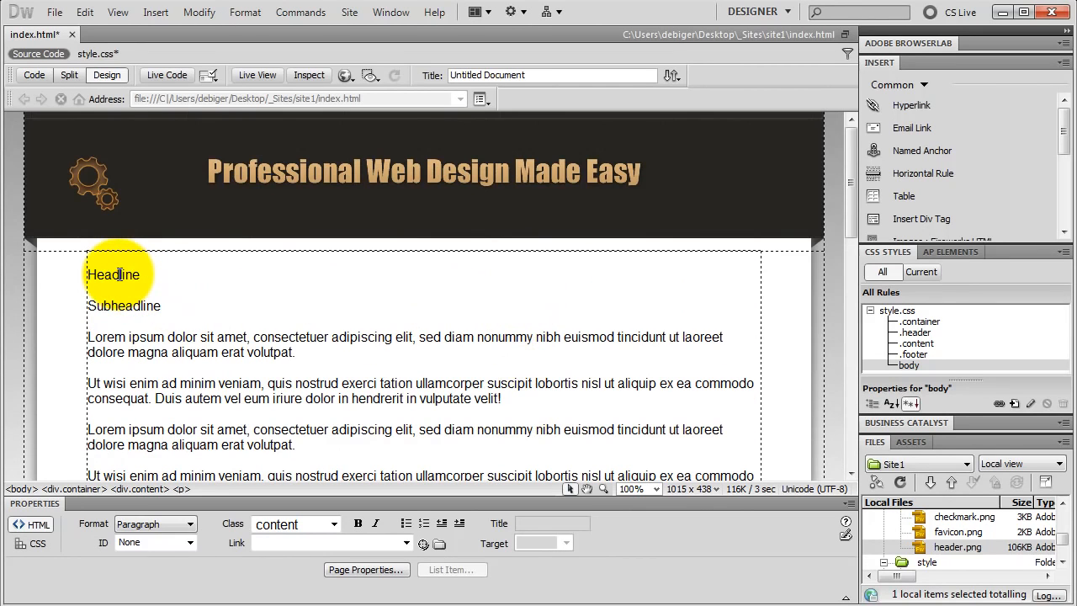
click(119, 274)
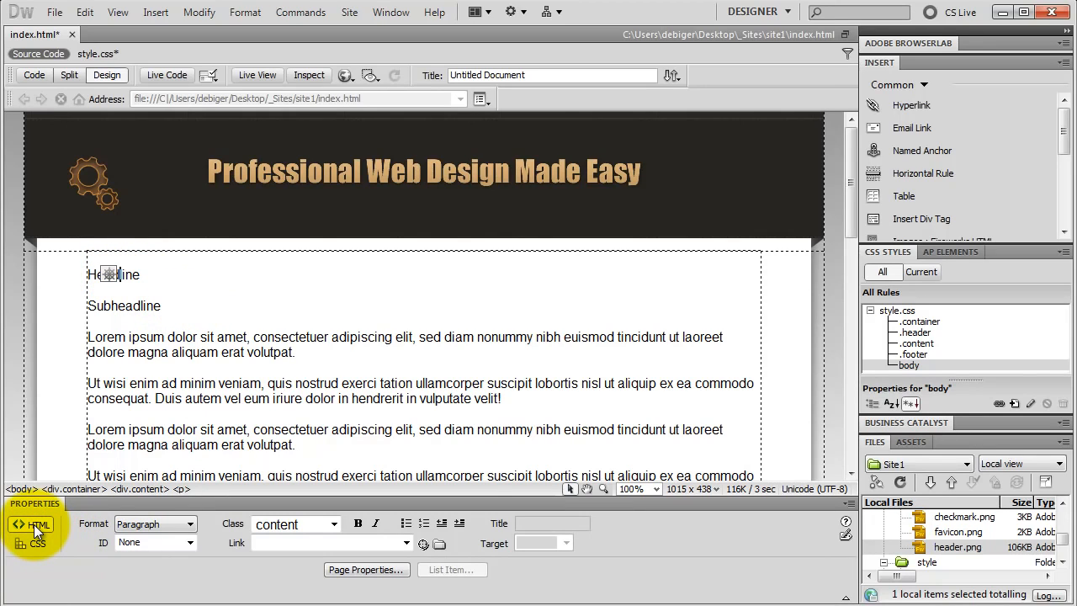
click(187, 527)
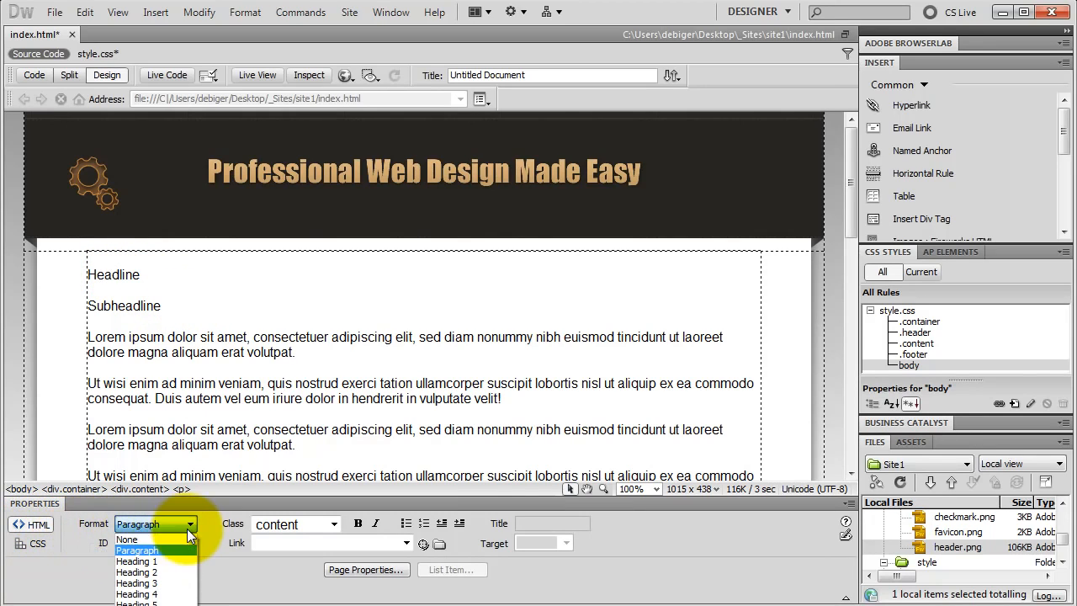
click(157, 560)
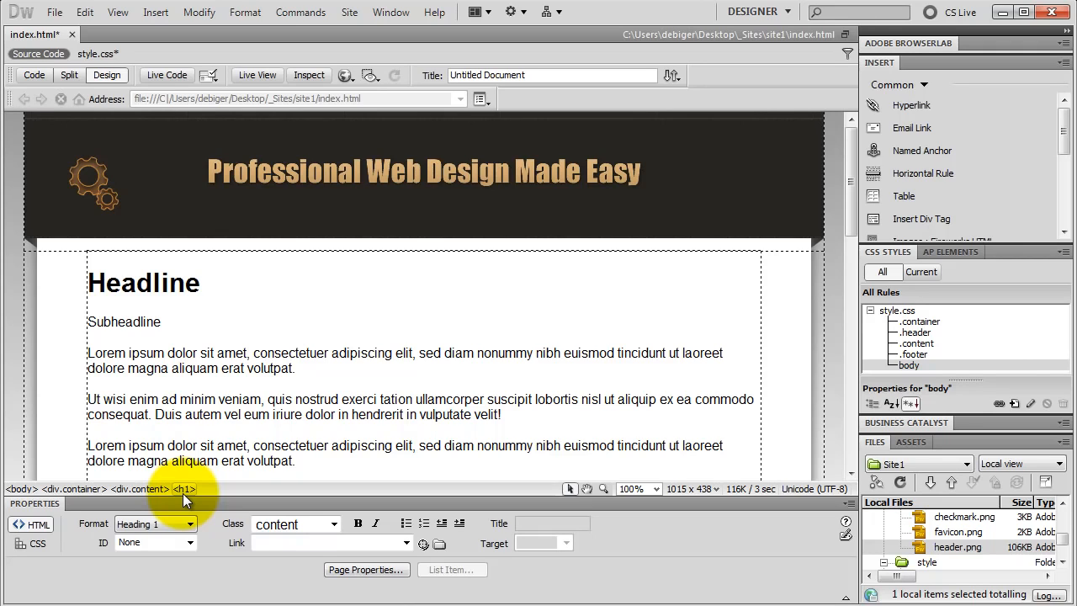
- Format the "Subheadline" paragraph under the headline in the content div as Heading 2
click(132, 324)
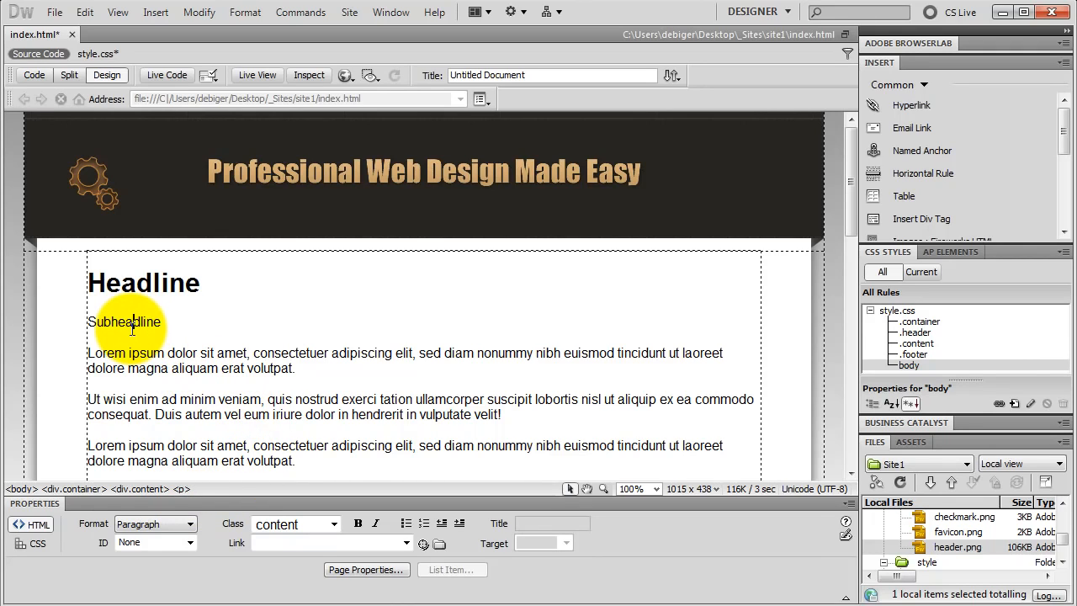
click(190, 523)
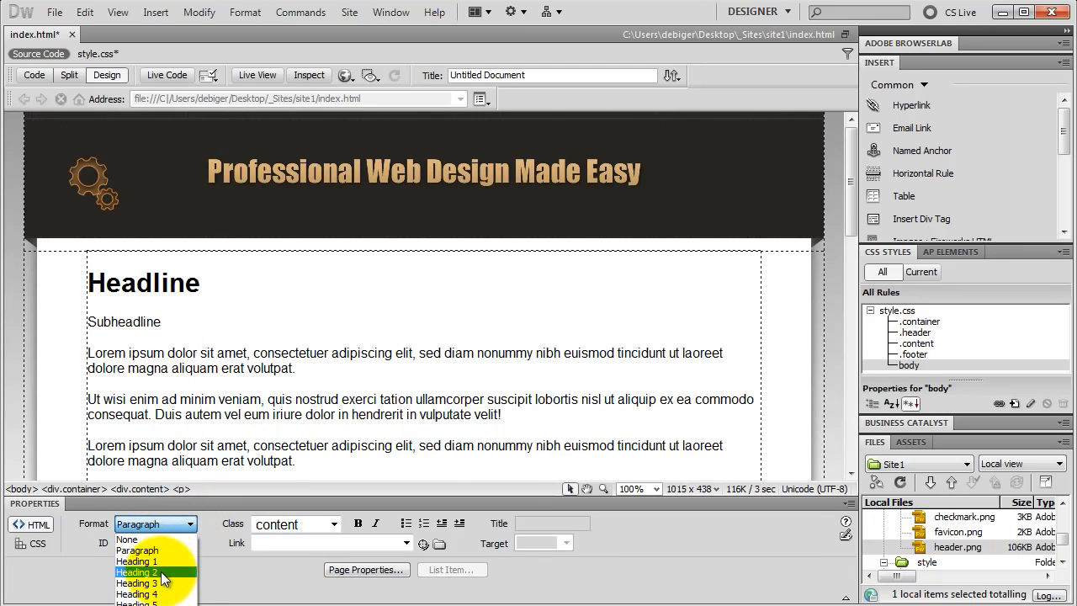
click(137, 572)
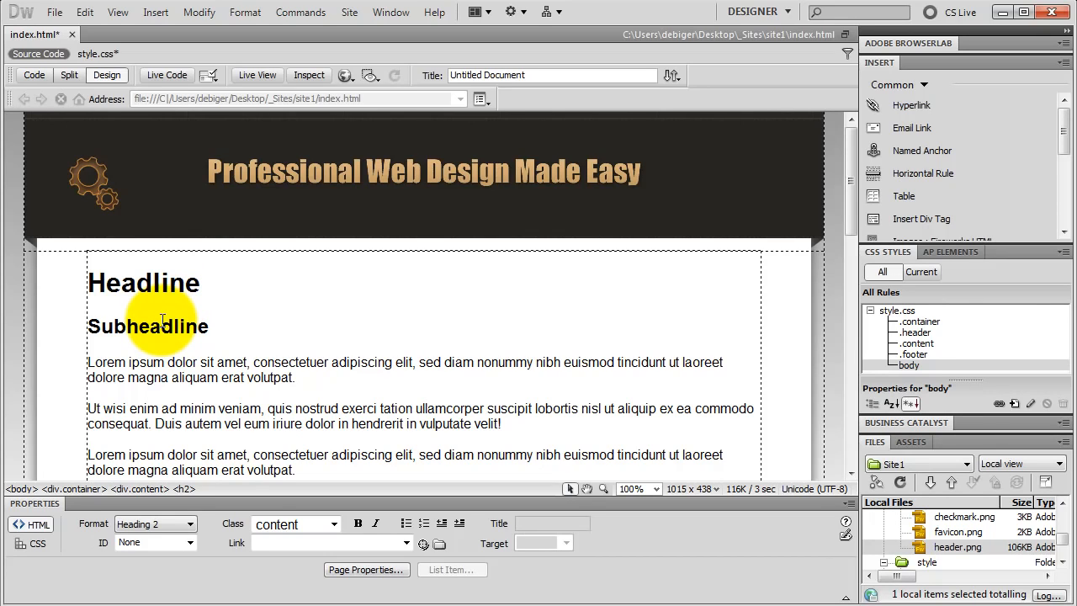
- Format a short "Ut wisi enim ad minim veniam ... consequat." paragraph midway down the content div as Heading 3
click(303, 376)
scroll(357, 380, down, 4)
scroll(361, 383, down, 3)
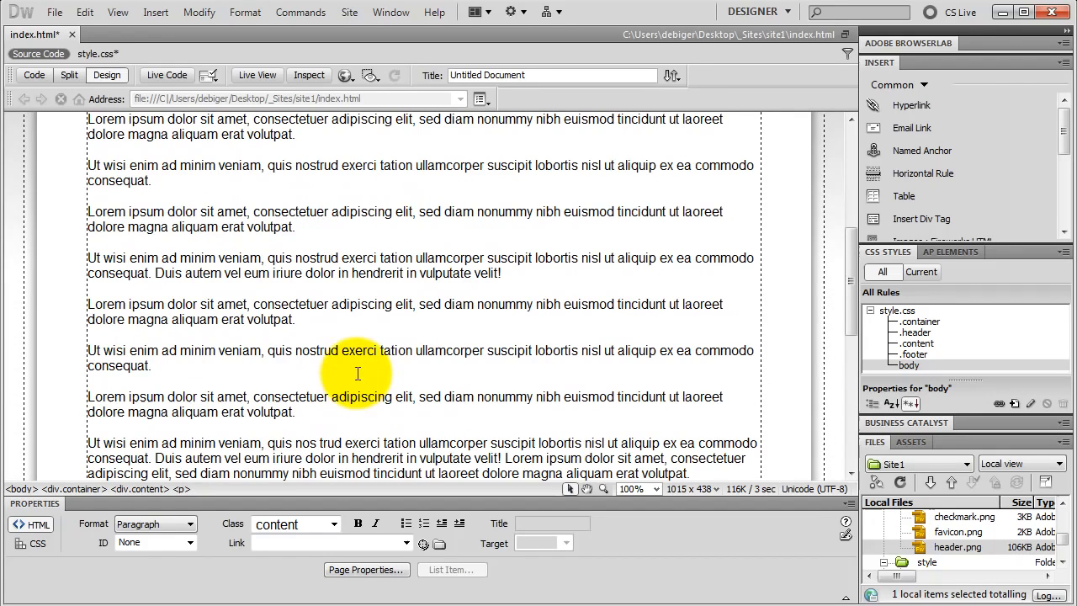
click(288, 369)
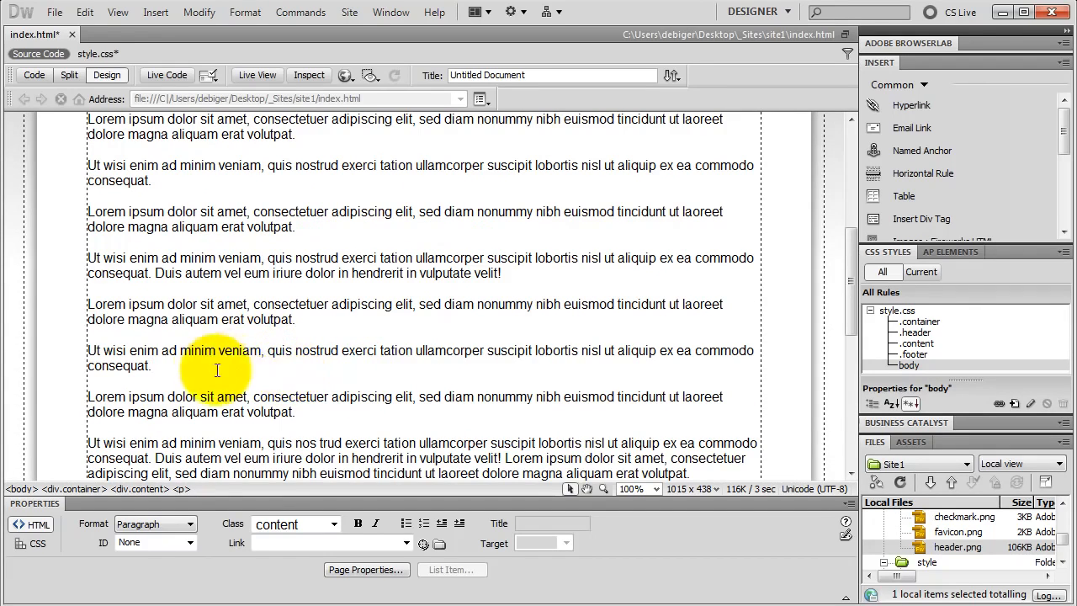
click(190, 523)
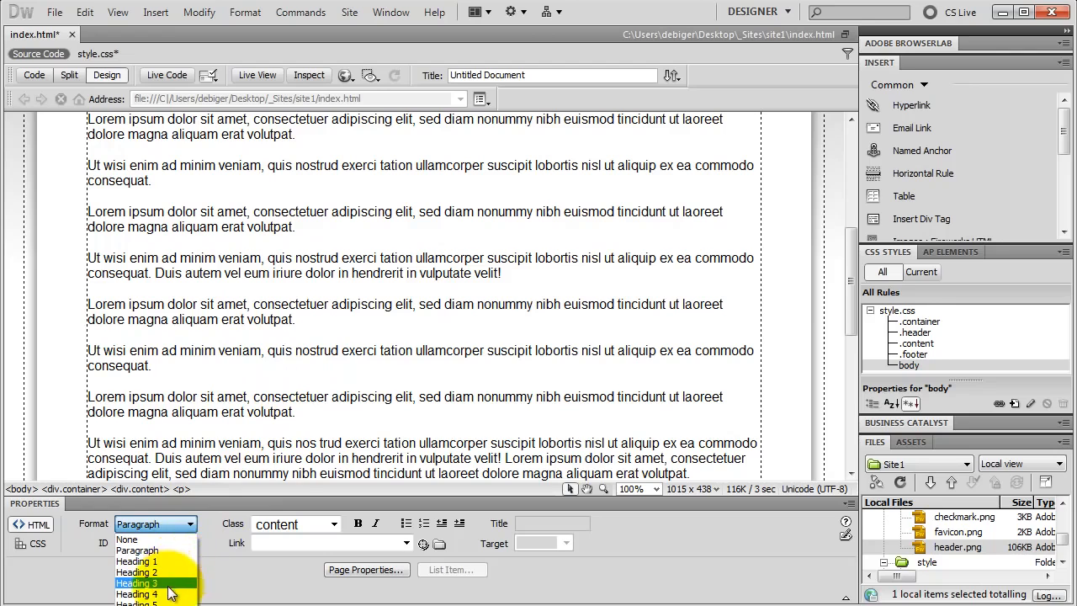
click(172, 583)
- Format the third-from-last paragraph of the content div, "Ut wisi enim ad minim veniam ... consequat.", as Heading 3
scroll(387, 374, down, 4)
scroll(393, 378, down, 3)
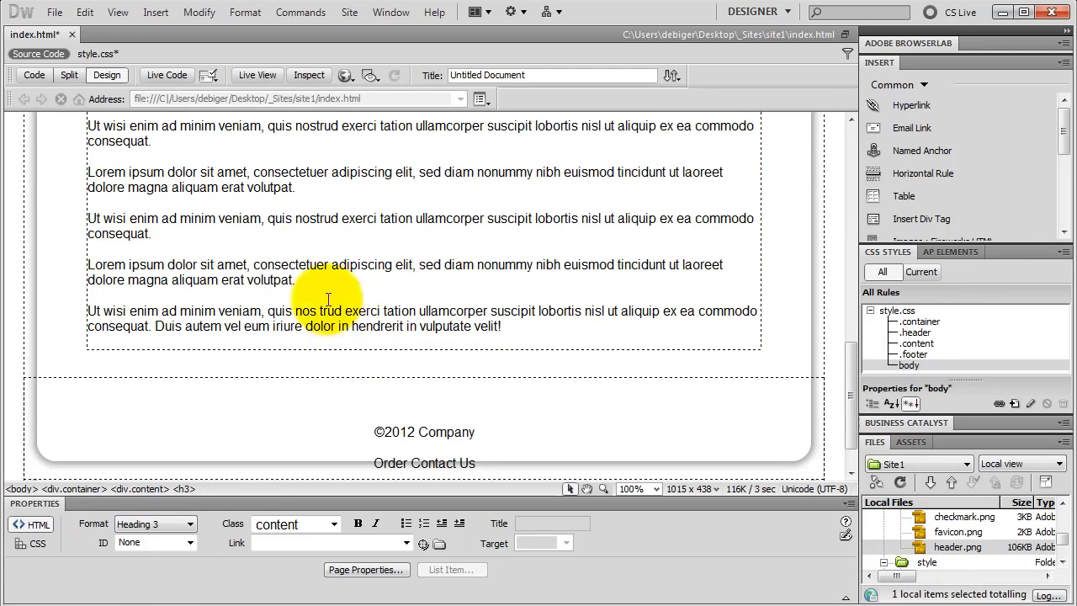
click(173, 233)
click(191, 523)
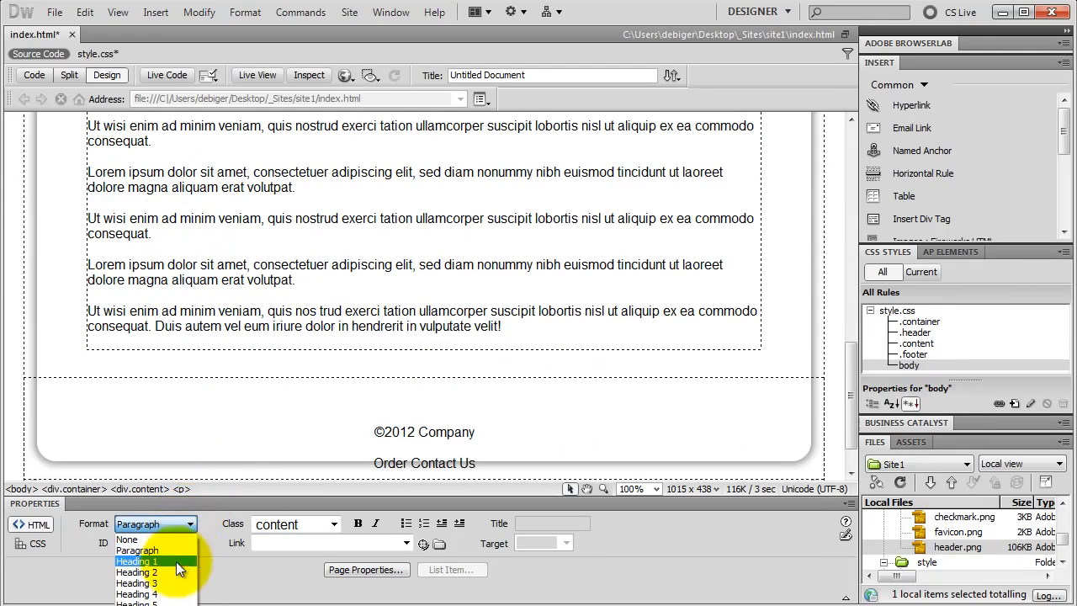
click(173, 582)
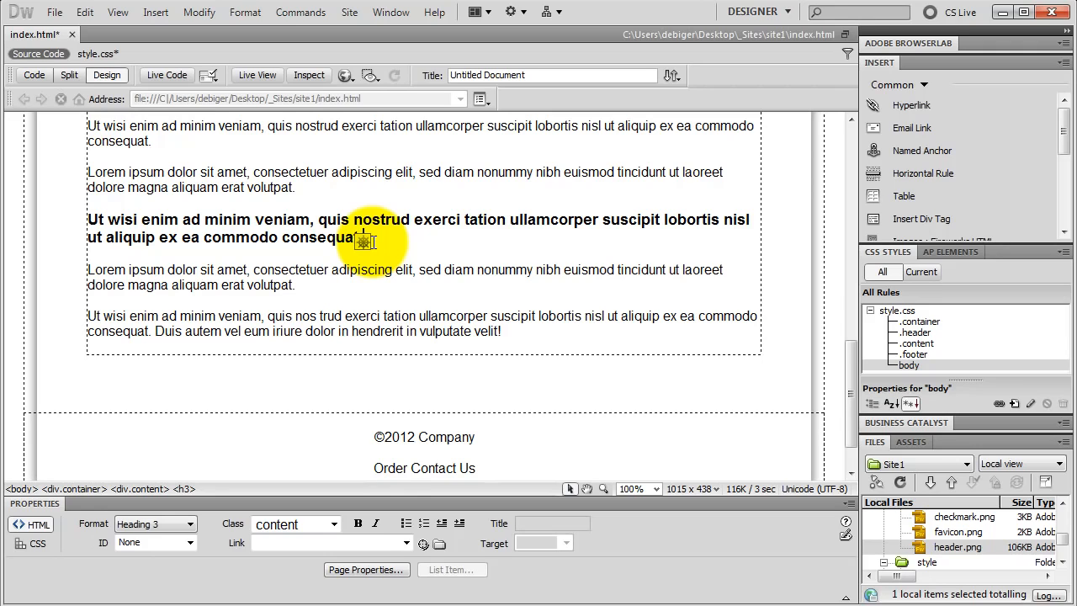
click(186, 519)
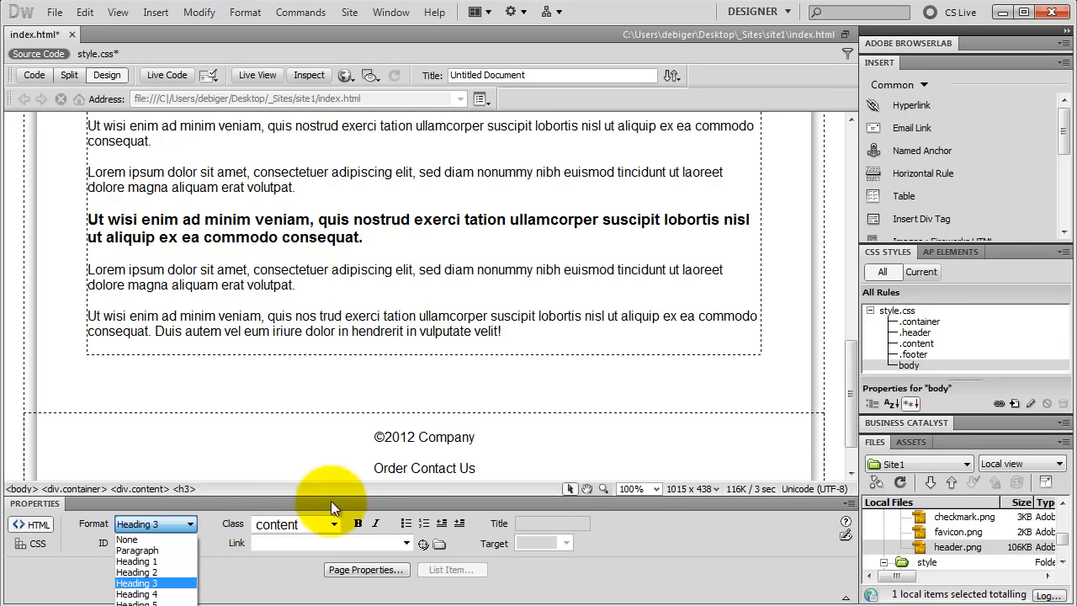
click(509, 333)
- Start a new CSS rule from the "Headline" heading in the content div and open the selector type choices
scroll(234, 307, up, 10)
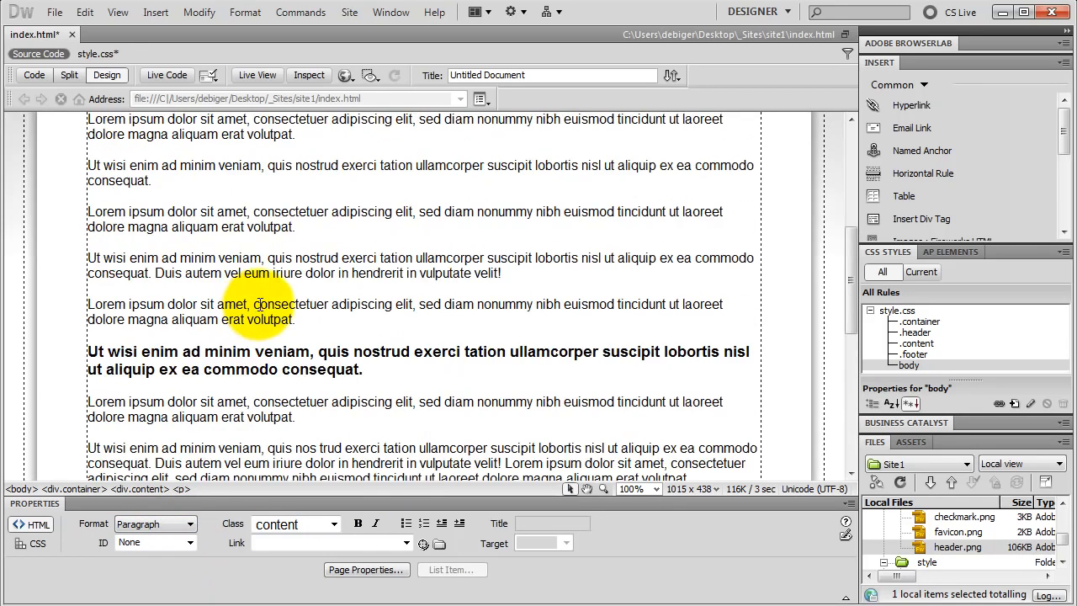
click(160, 282)
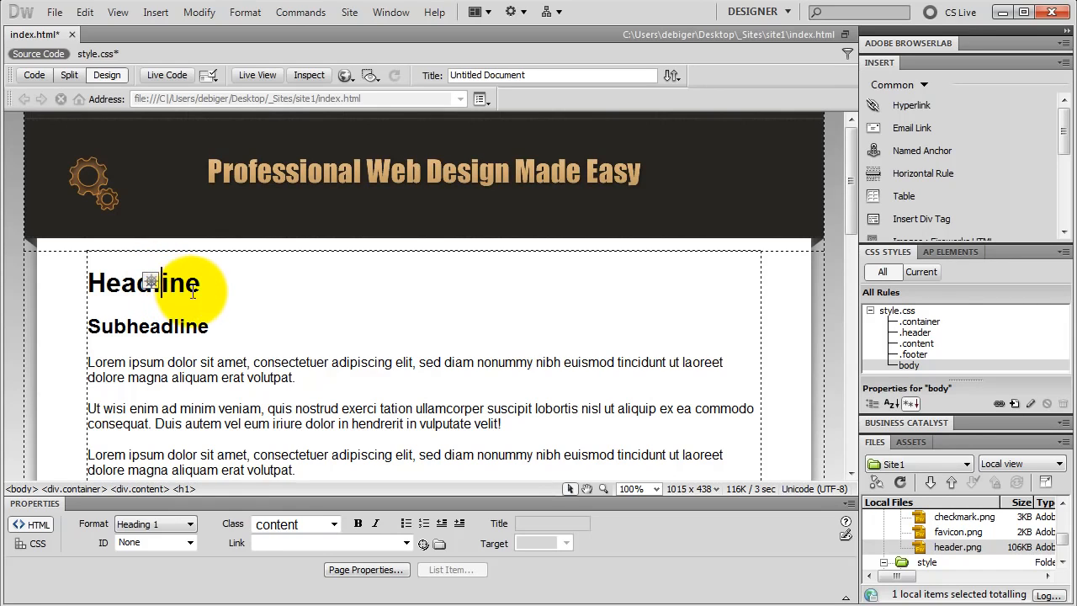
click(1012, 403)
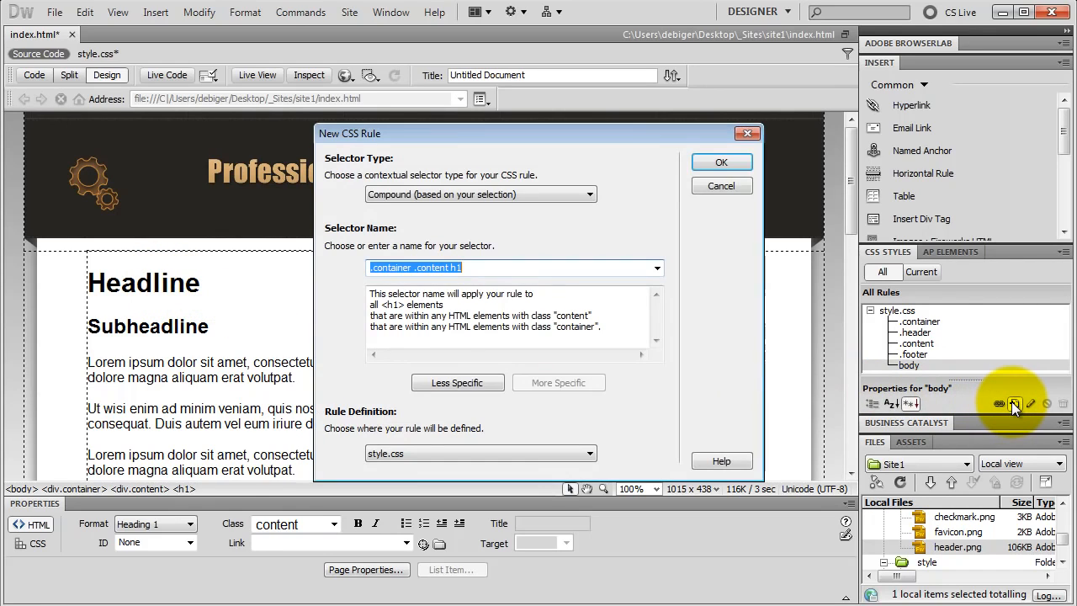
click(578, 195)
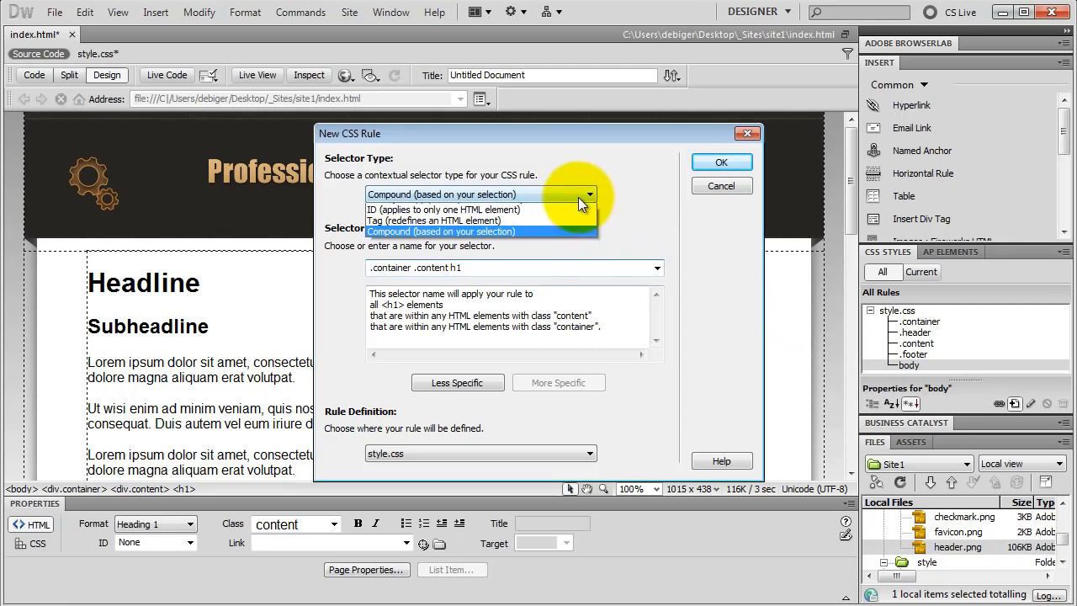
- Create a tag rule for h1 in style.css with font family impact and font size 46 px
click(491, 229)
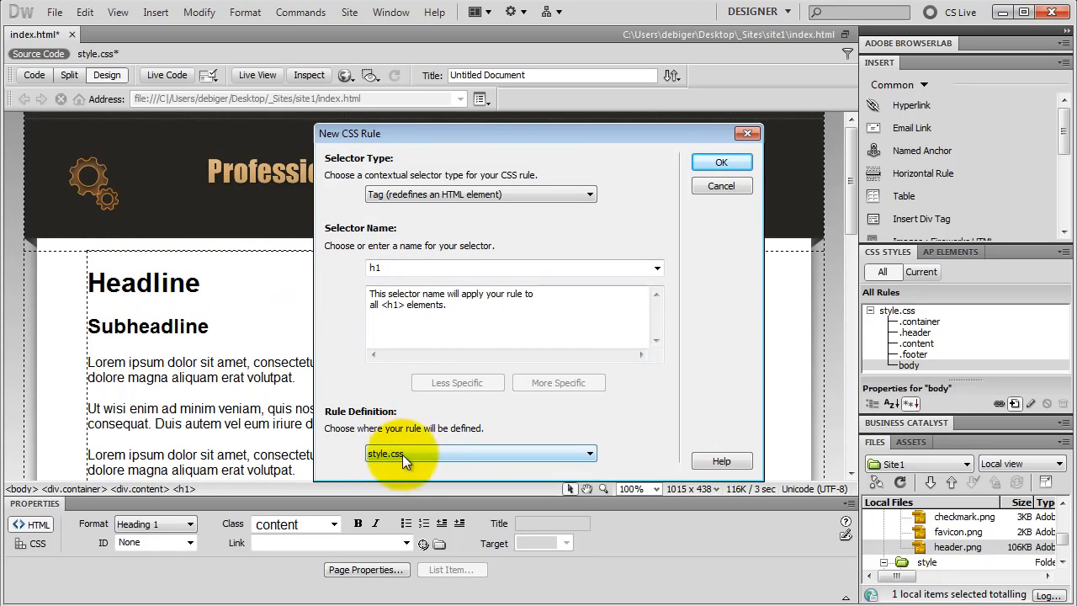
click(712, 164)
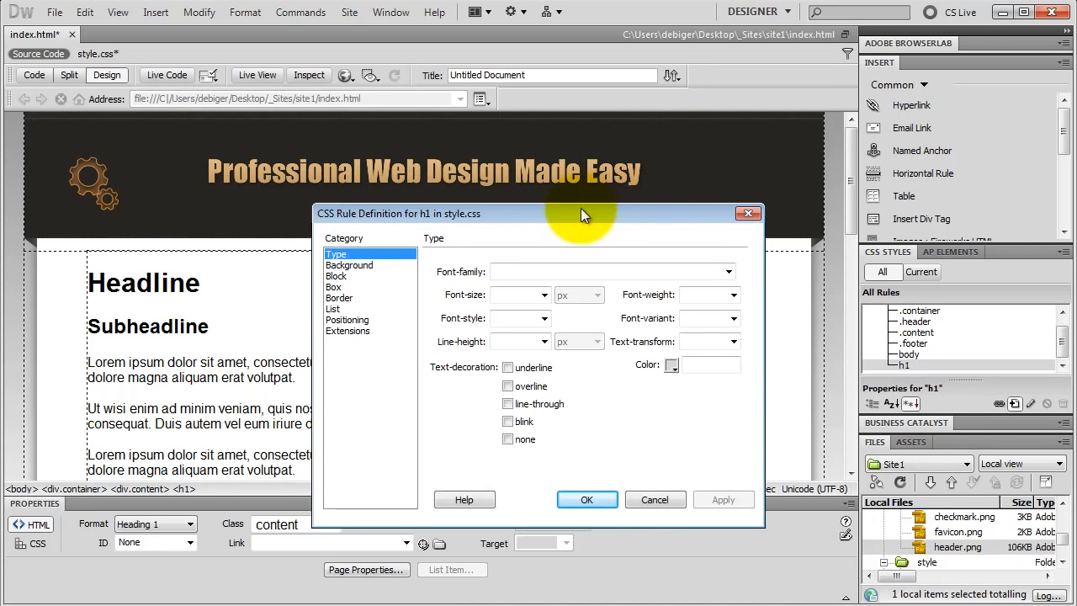
click(727, 271)
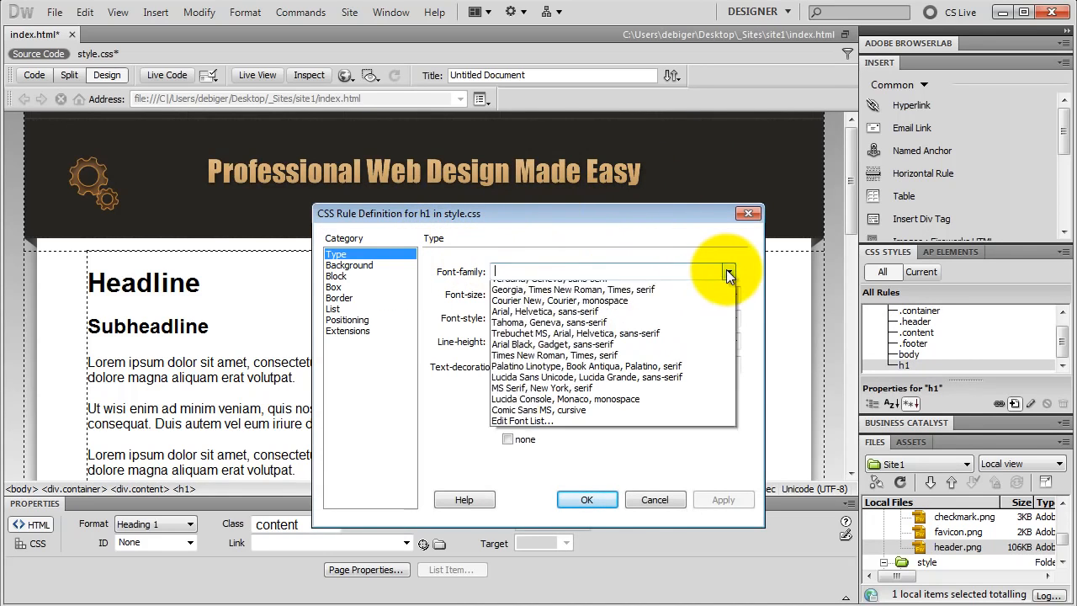
text(imp)
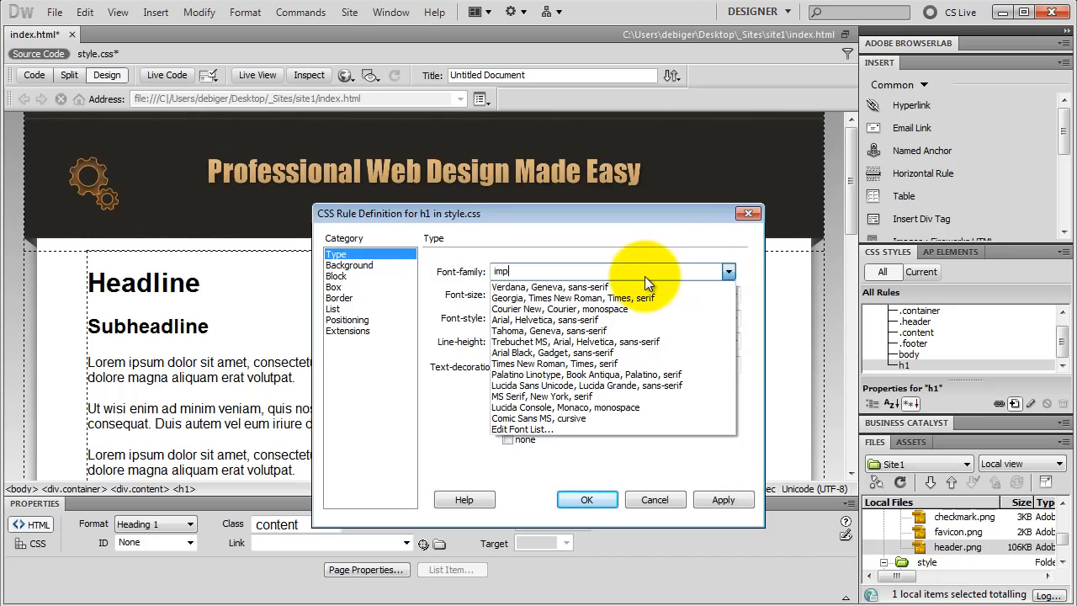
text(act)
click(665, 253)
click(509, 292)
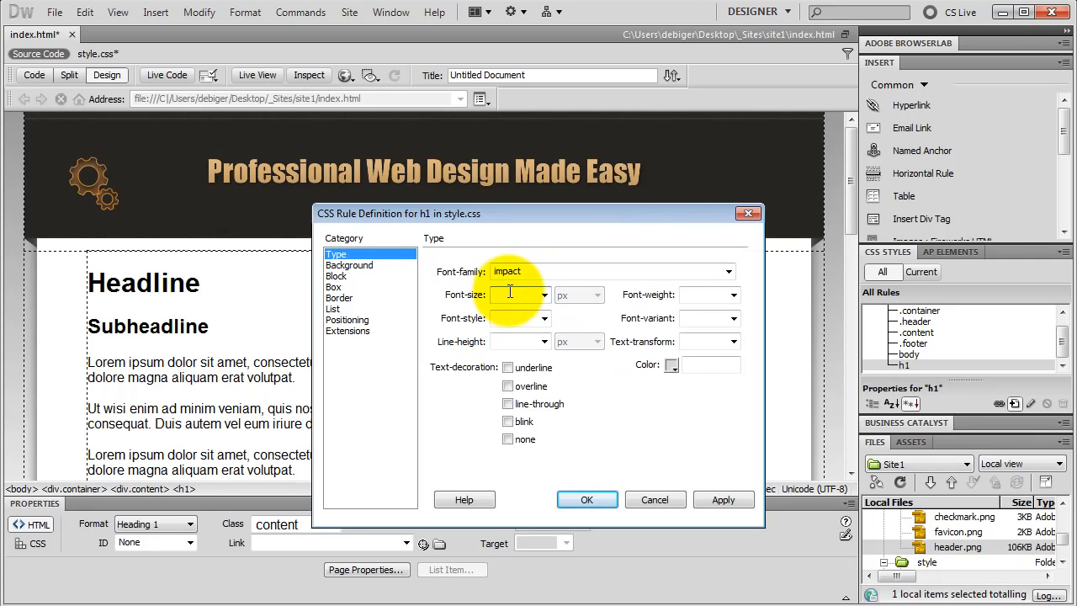
text(46)
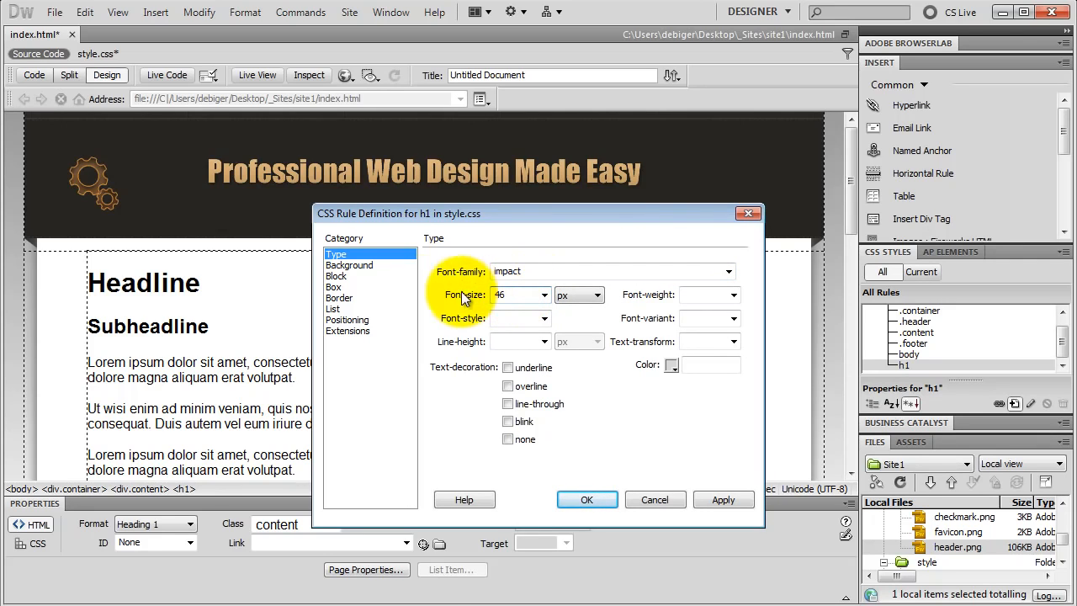
- Set the h1 rule's text alignment to center, apply it and finish the rule definition
click(342, 276)
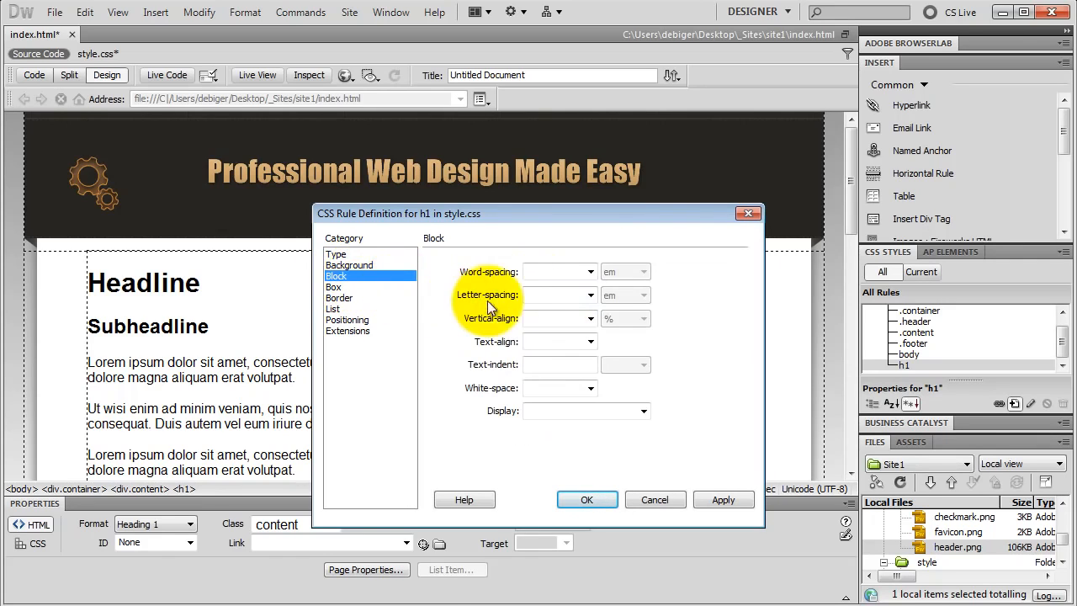
click(591, 341)
click(562, 378)
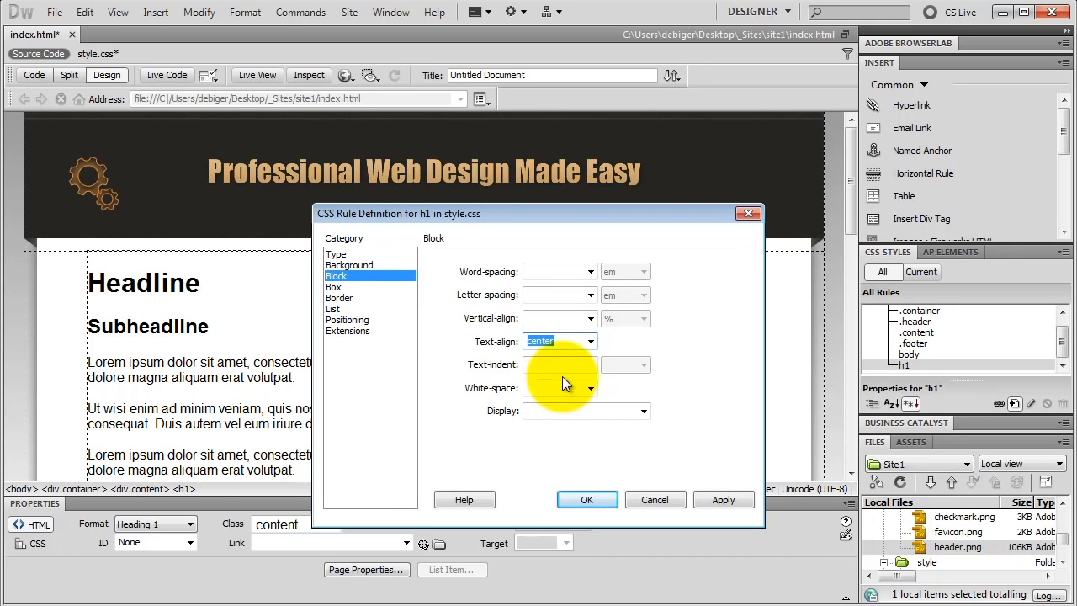
click(722, 499)
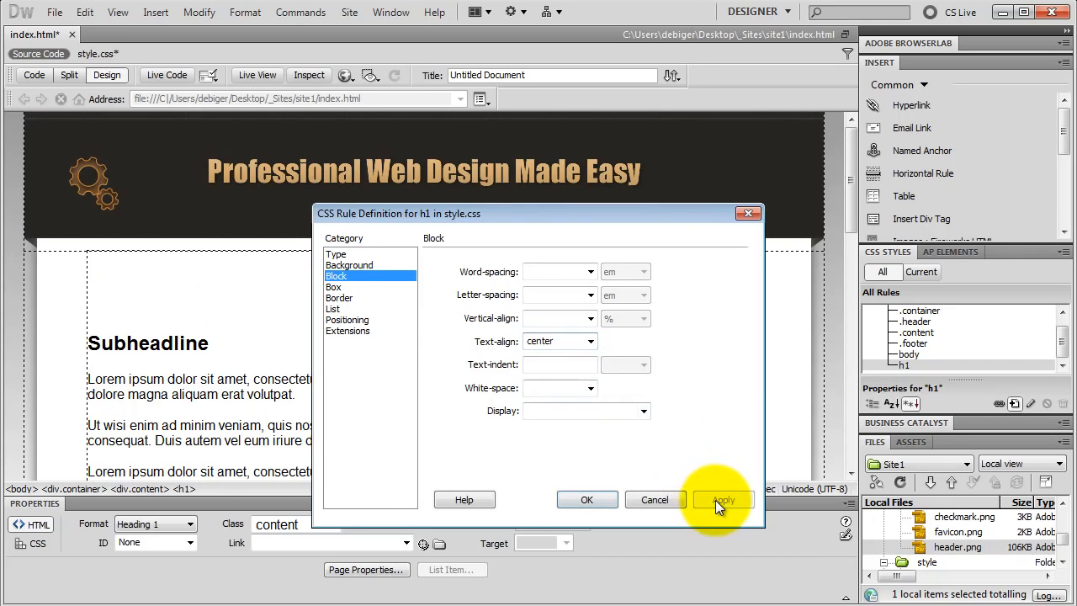
drag(394, 216, 588, 204)
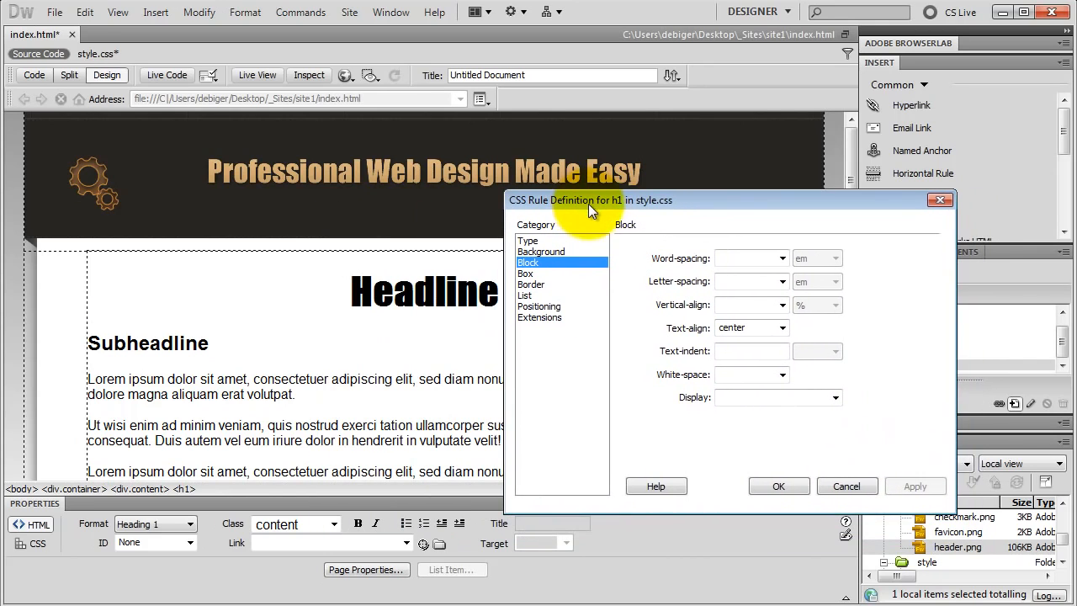
click(778, 482)
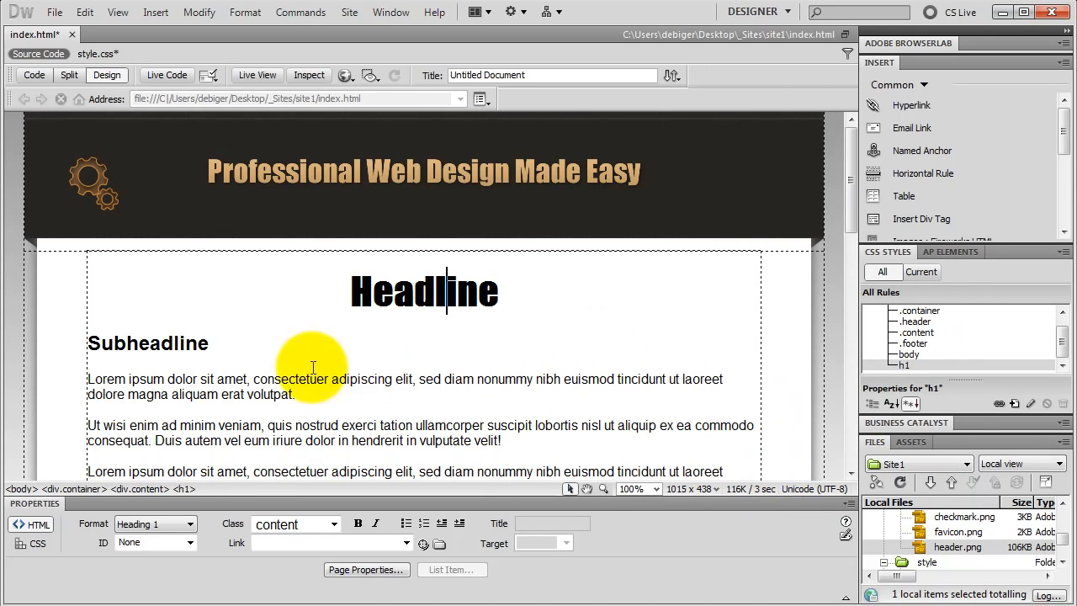
- Show the code of style.css and begin an h2 rule with an opening brace after the h1 rule
click(139, 343)
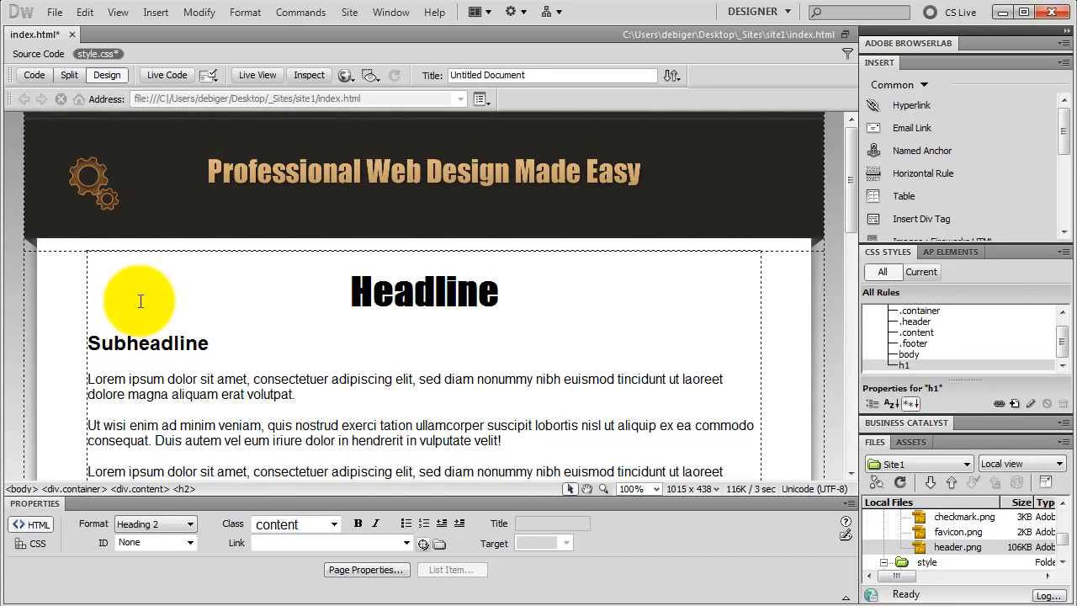
click(99, 54)
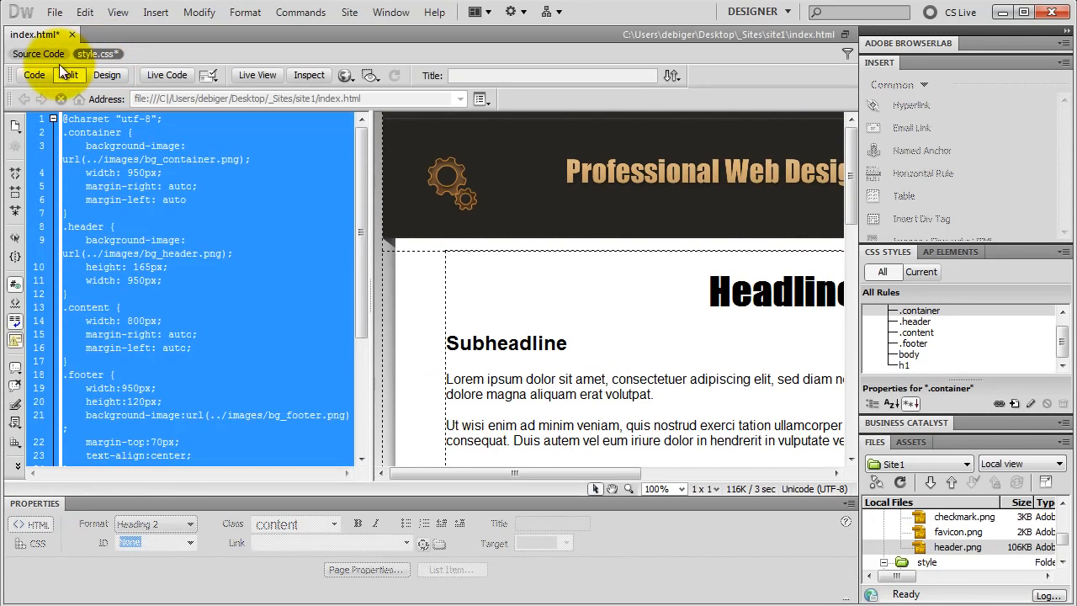
click(35, 75)
scroll(127, 321, down, 4)
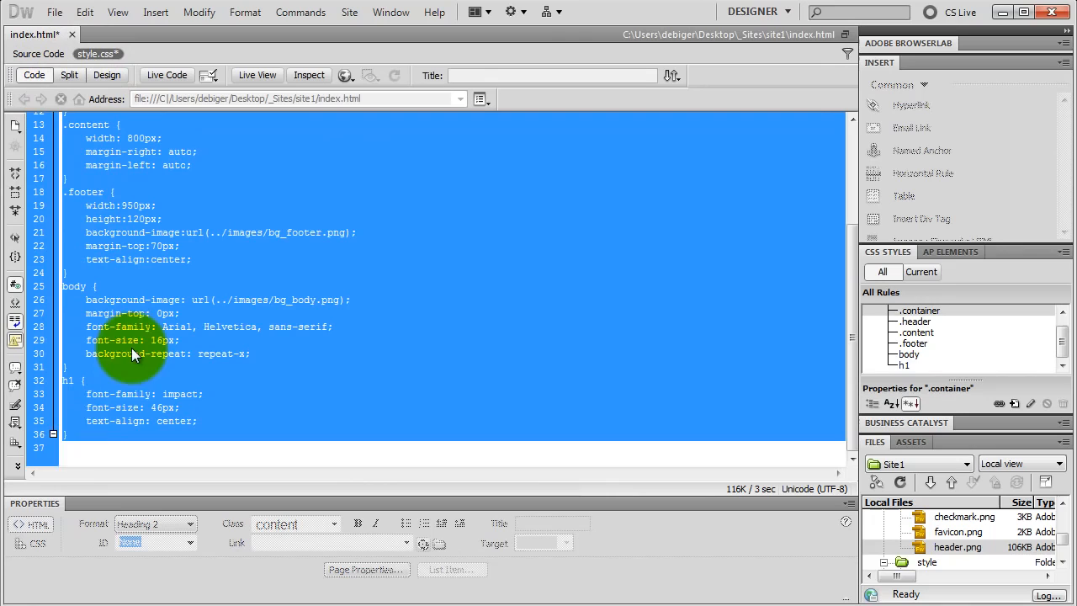
click(67, 444)
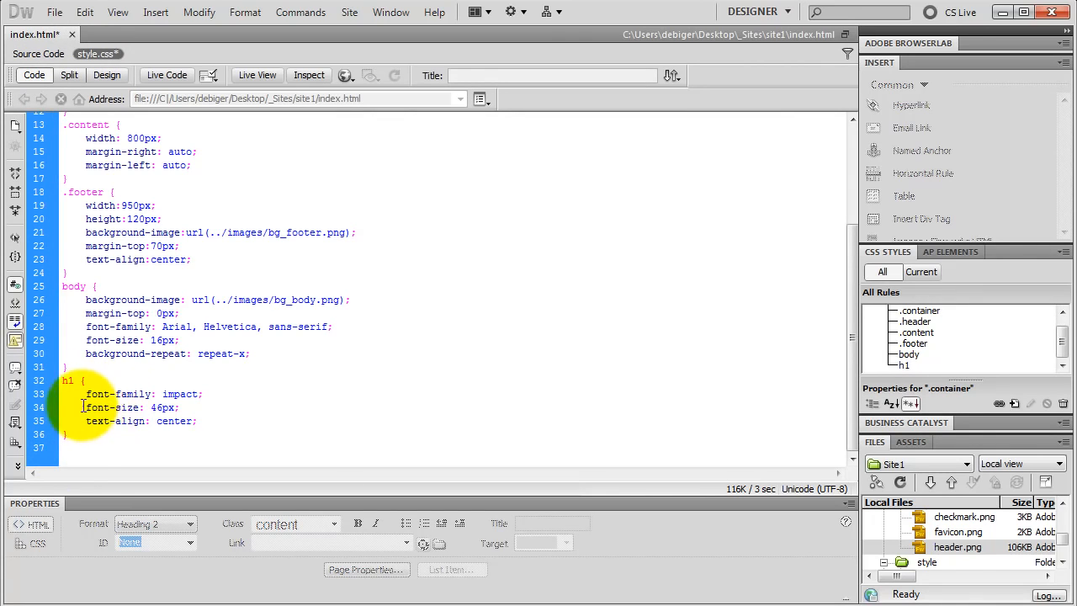
click(81, 445)
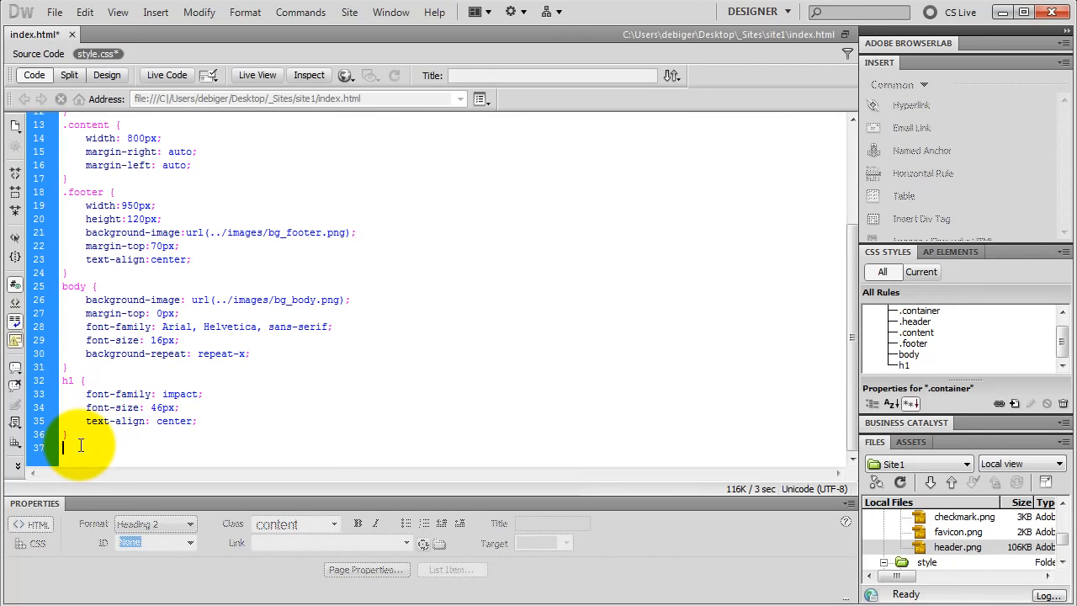
text(2)
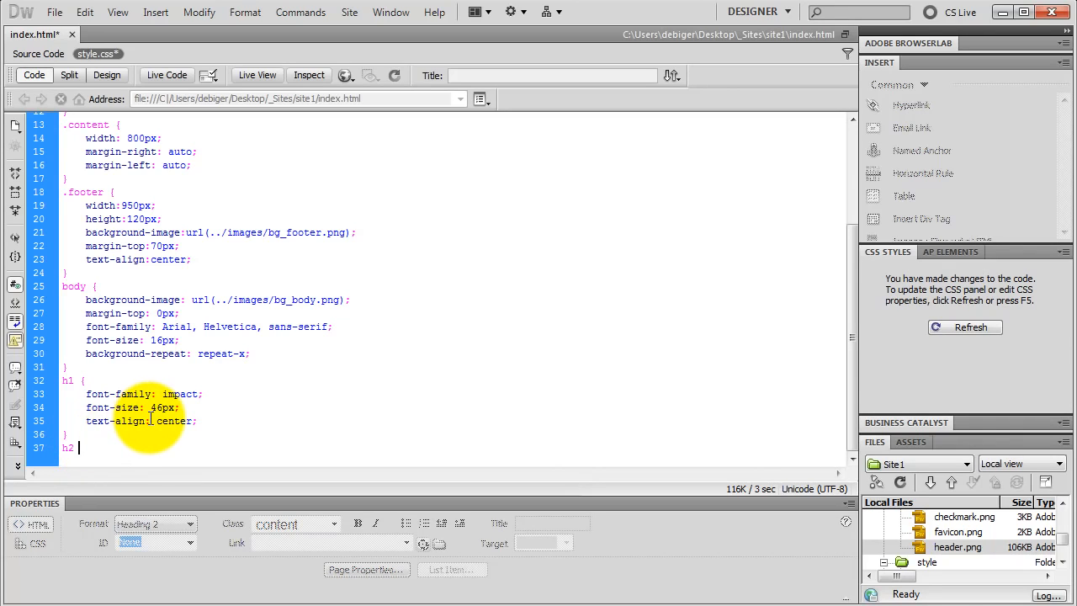
text( {)
key(Return)
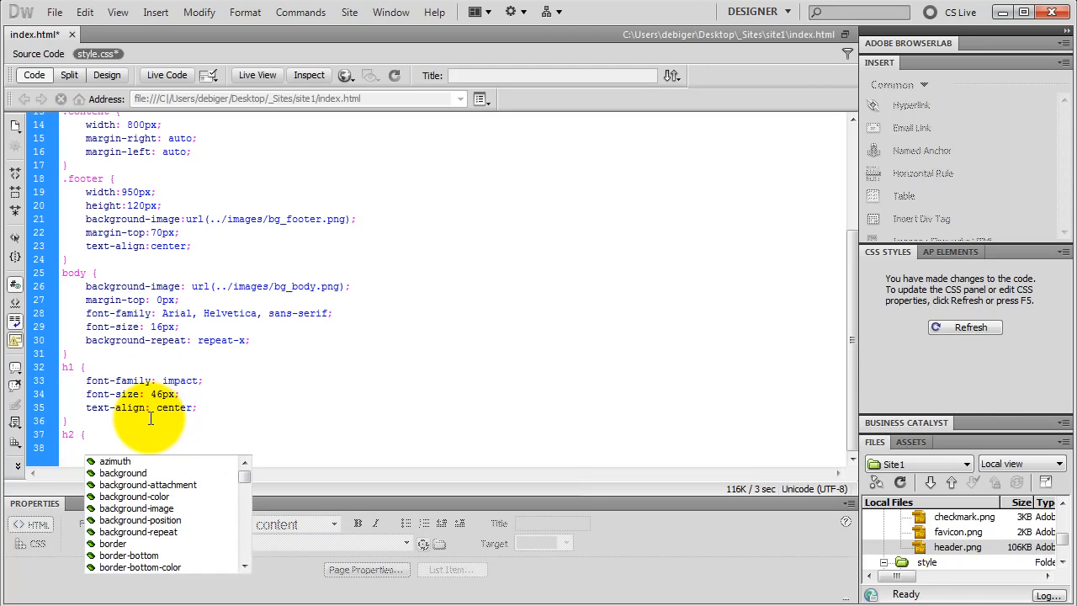
- Give the h2 rule a font-size of 25px and close the rule with a brace
text(fon)
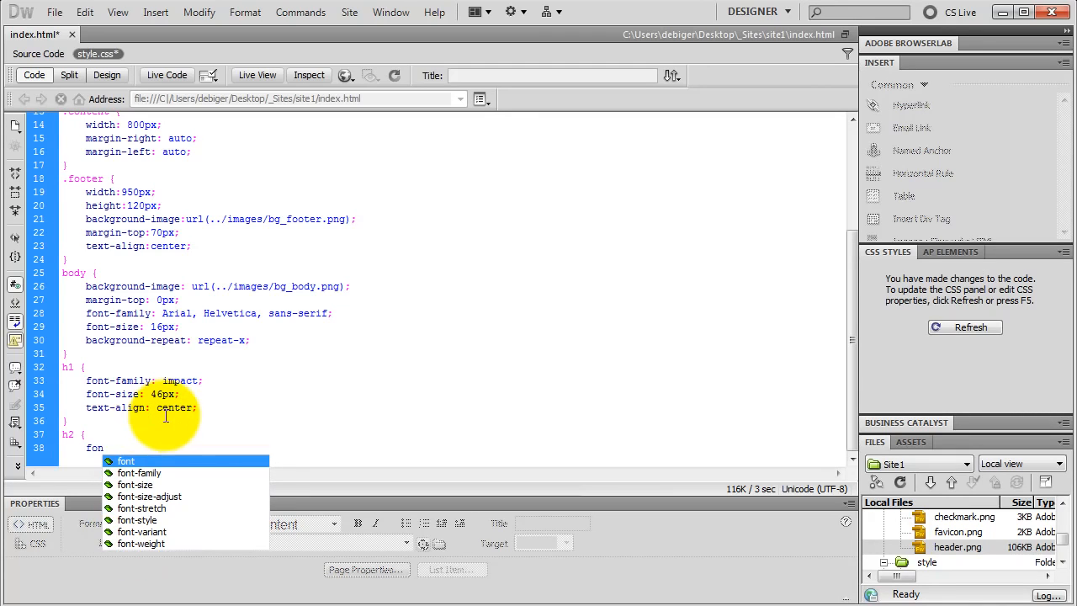
double_click(138, 484)
text(25px)
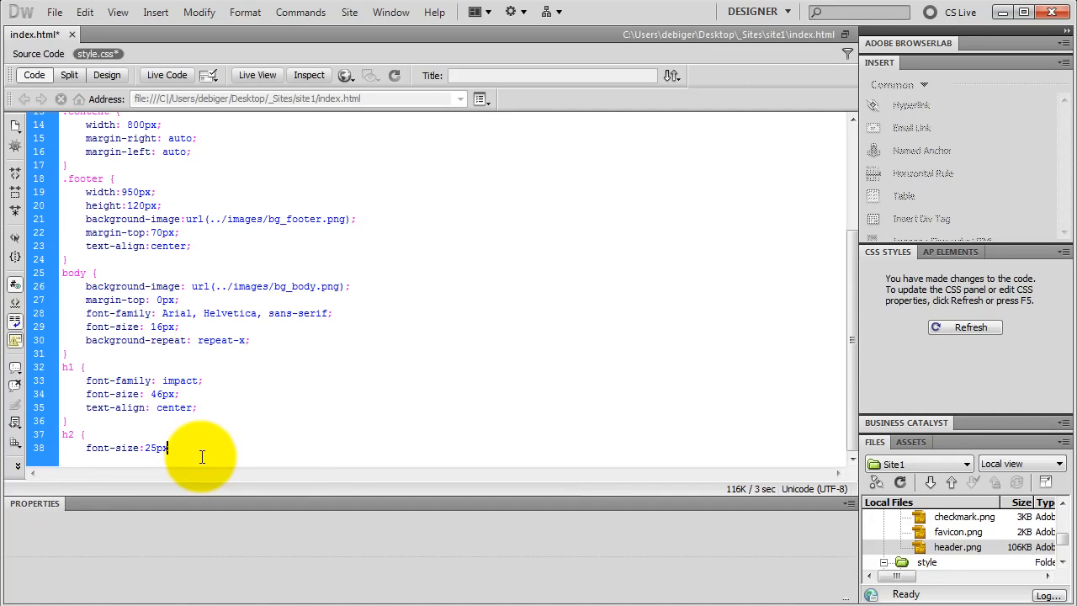
text(;)
key(Return)
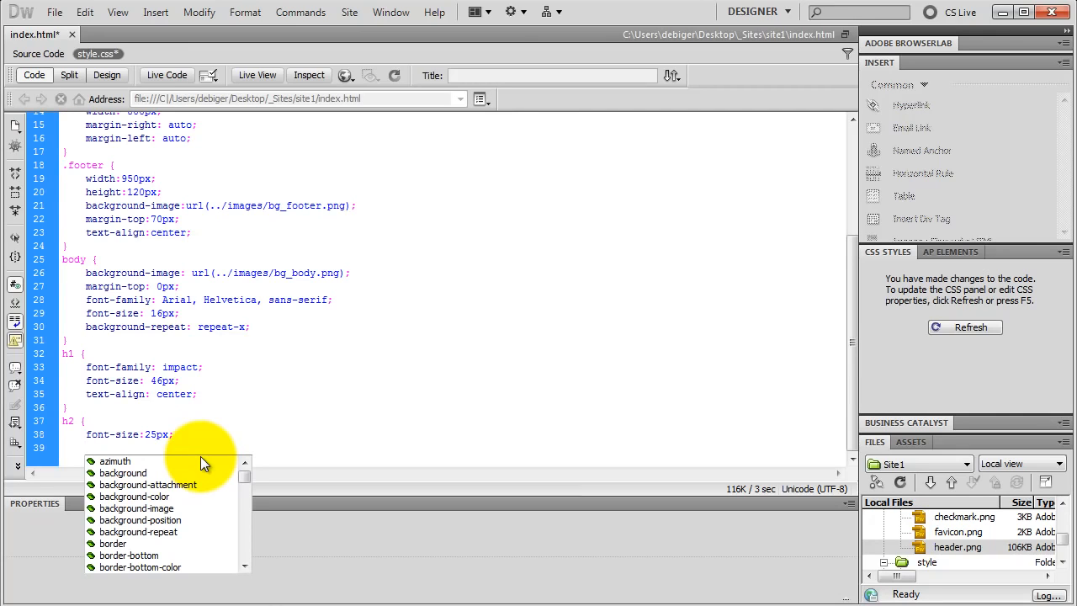
text(})
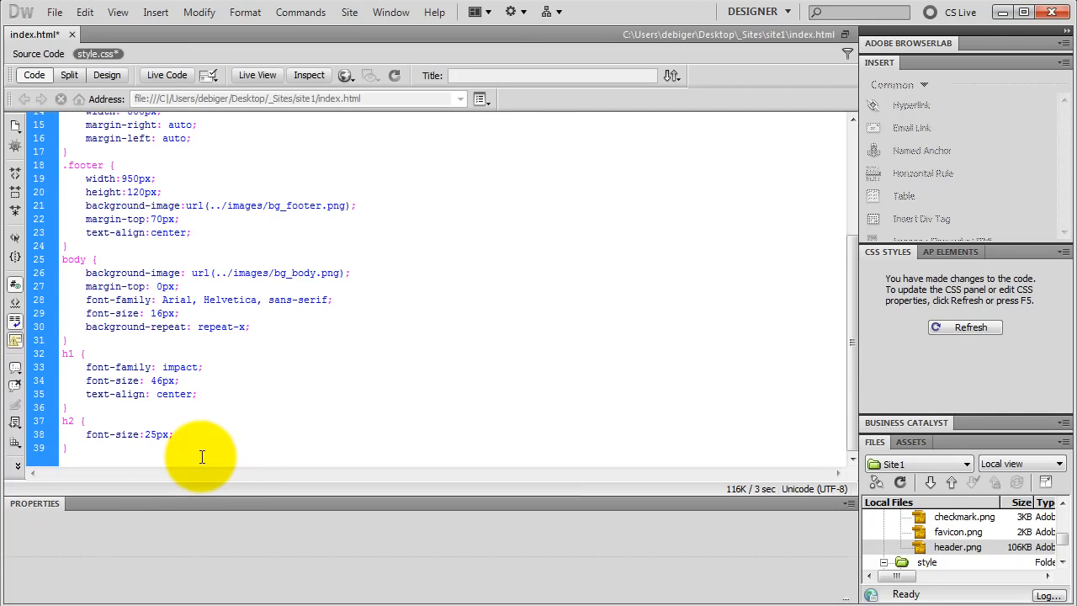
key(Return)
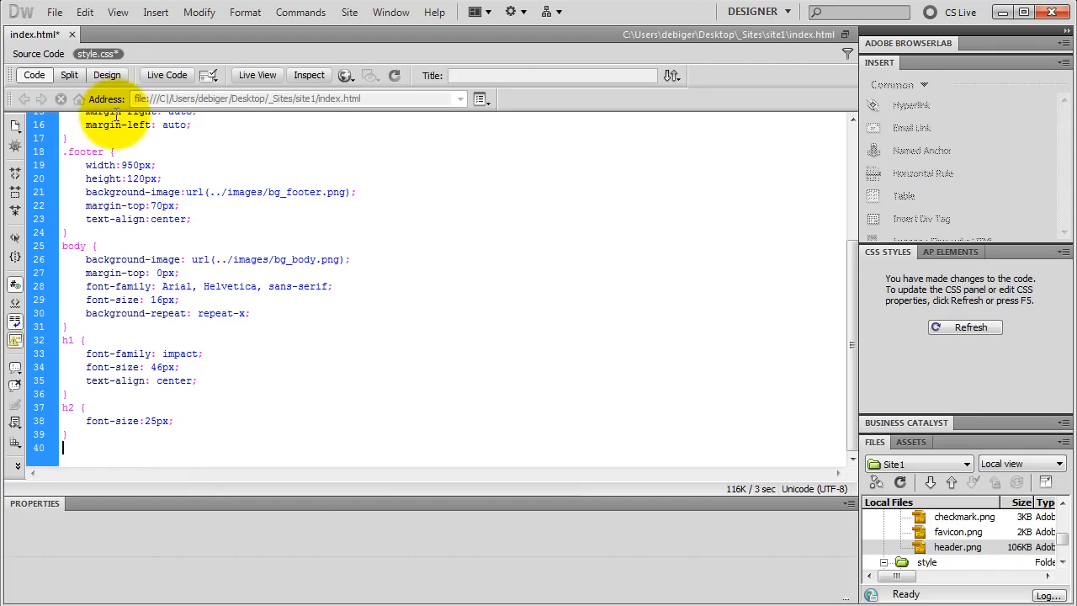
- Return to the page's design view and make "quis nostrud exerci tation" in the second paragraph bold
click(108, 75)
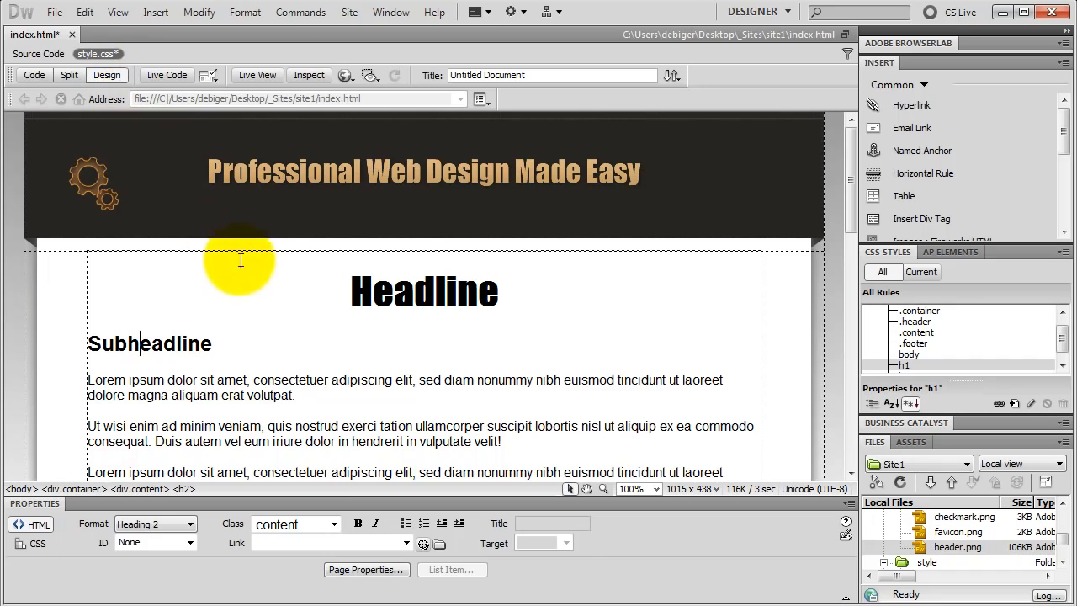
drag(268, 427, 412, 418)
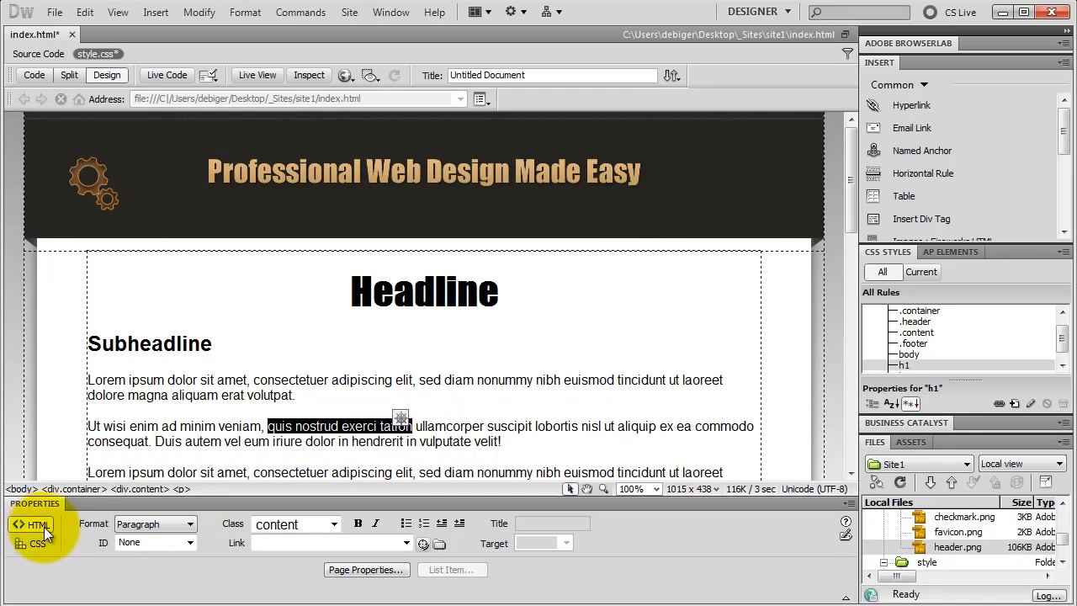
click(357, 525)
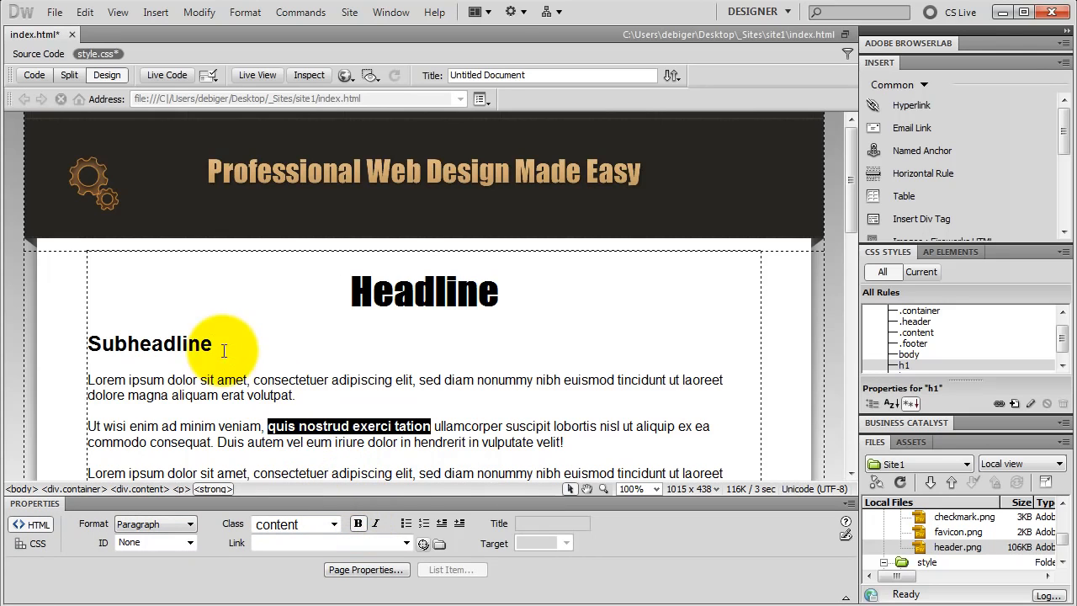
- Examine the markup around the bold phrase in the page's source code, and return to the design view
click(39, 76)
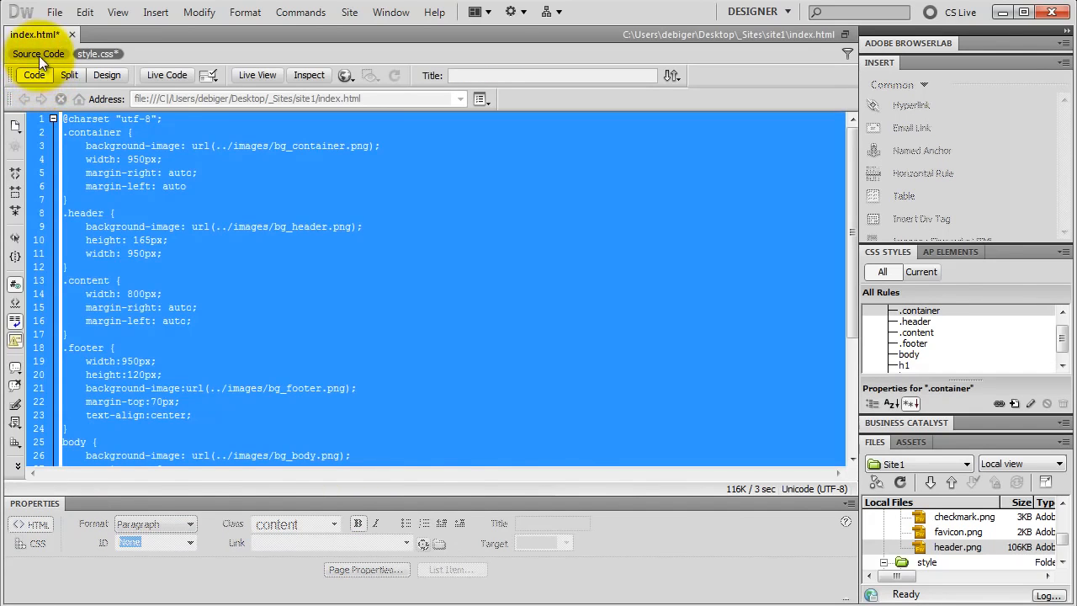
click(36, 53)
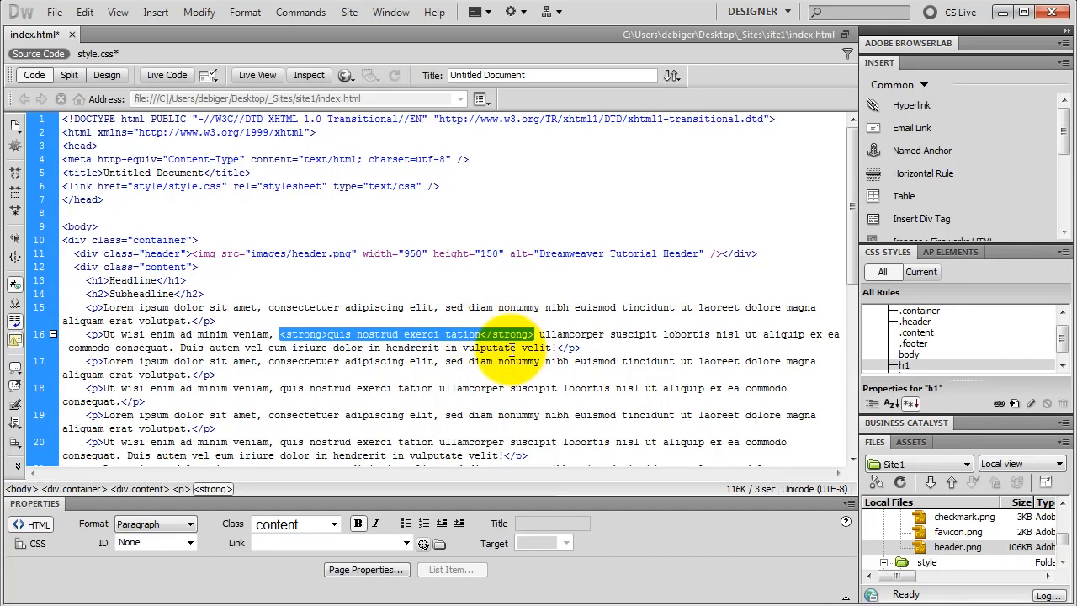
click(108, 76)
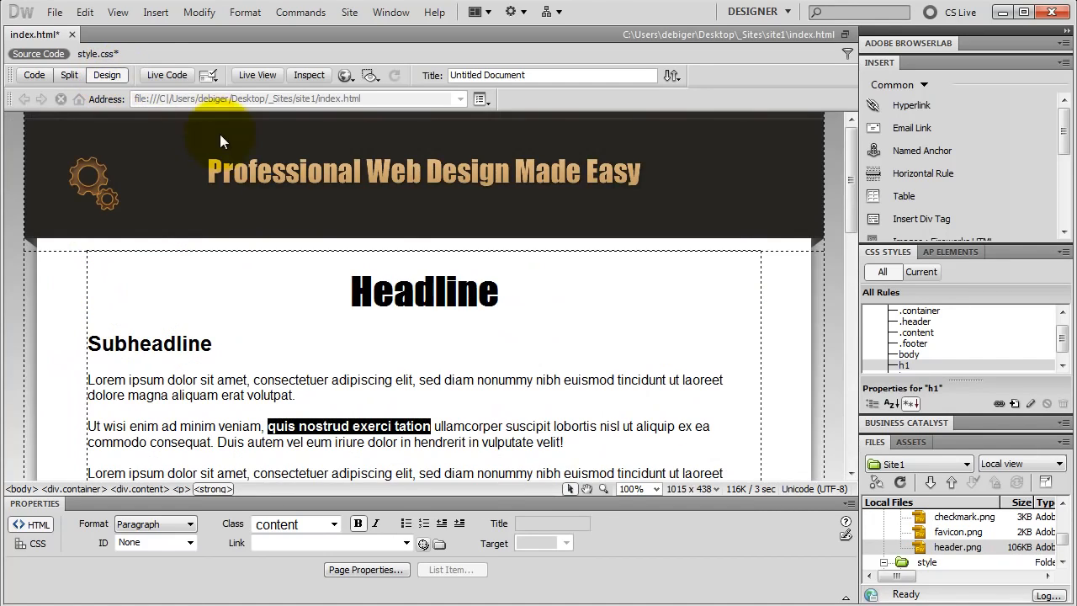
- Select the strong tag around the bold phrase and view the options available for that tag
click(328, 428)
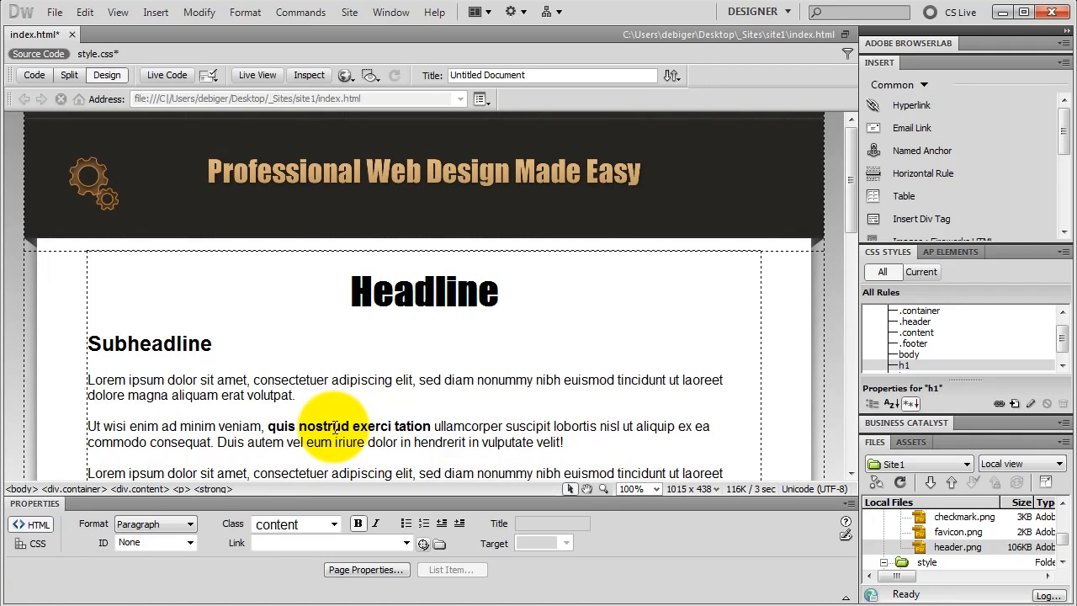
click(212, 489)
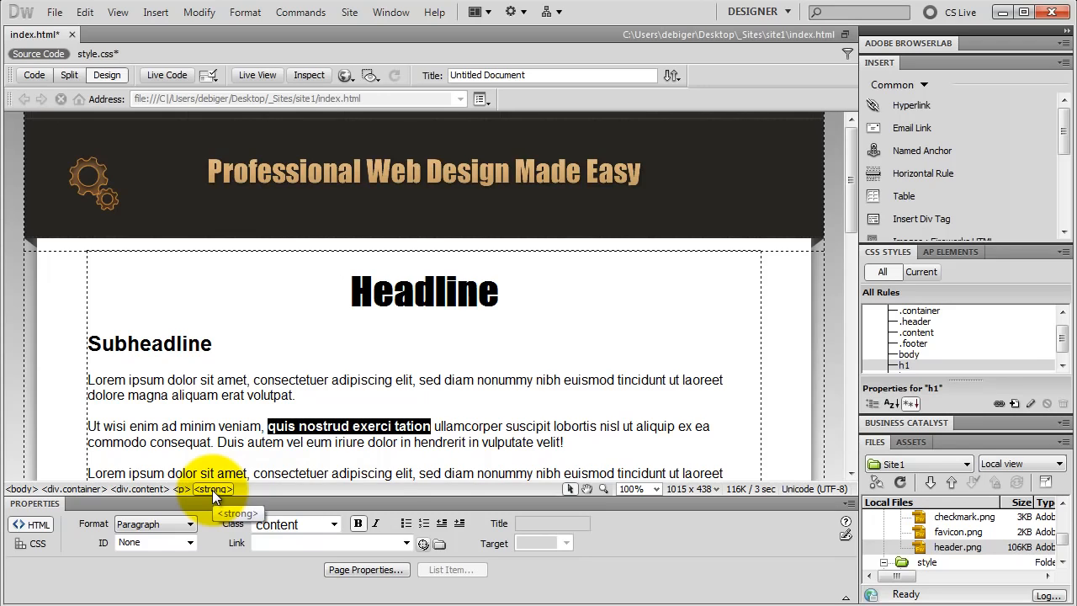
right_click(212, 489)
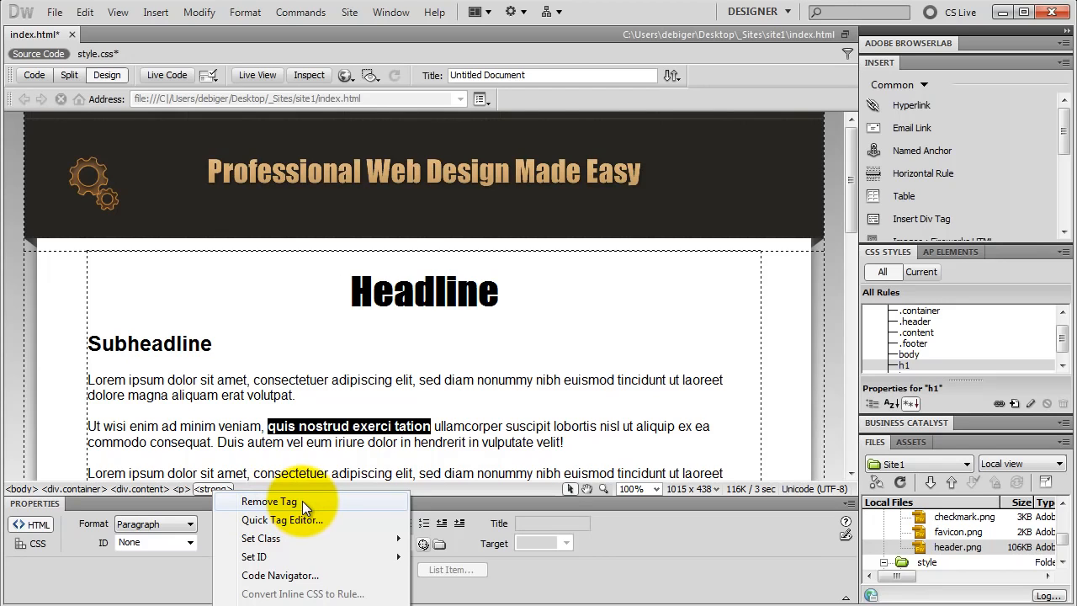
- Italicize the sentence "Duis autem vel eum iriure dolor in hendrerit in vulputate velit!" in the second paragraph
click(565, 442)
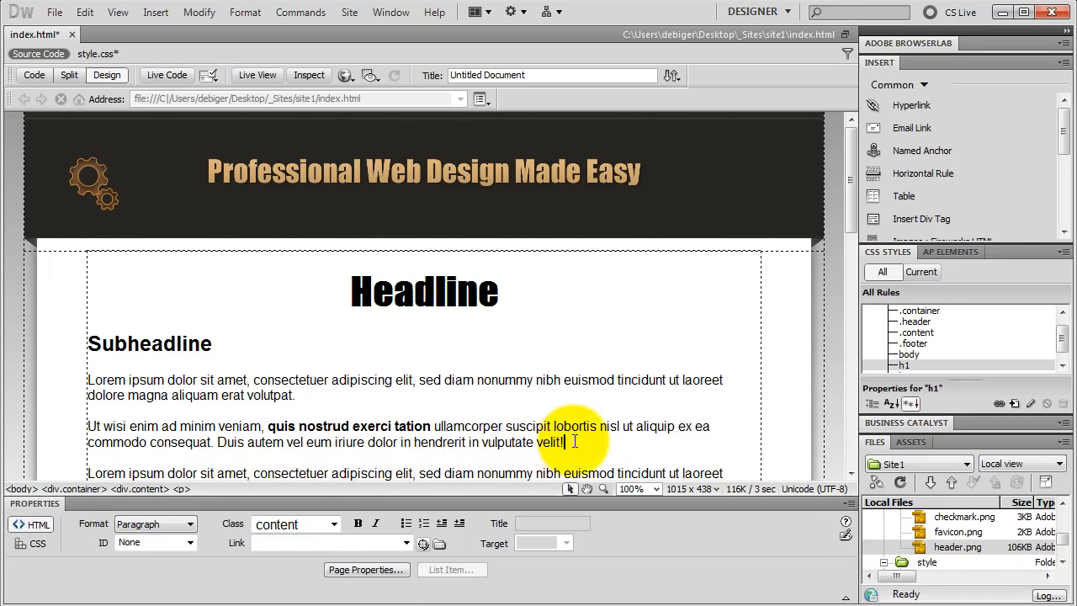
drag(217, 442, 571, 442)
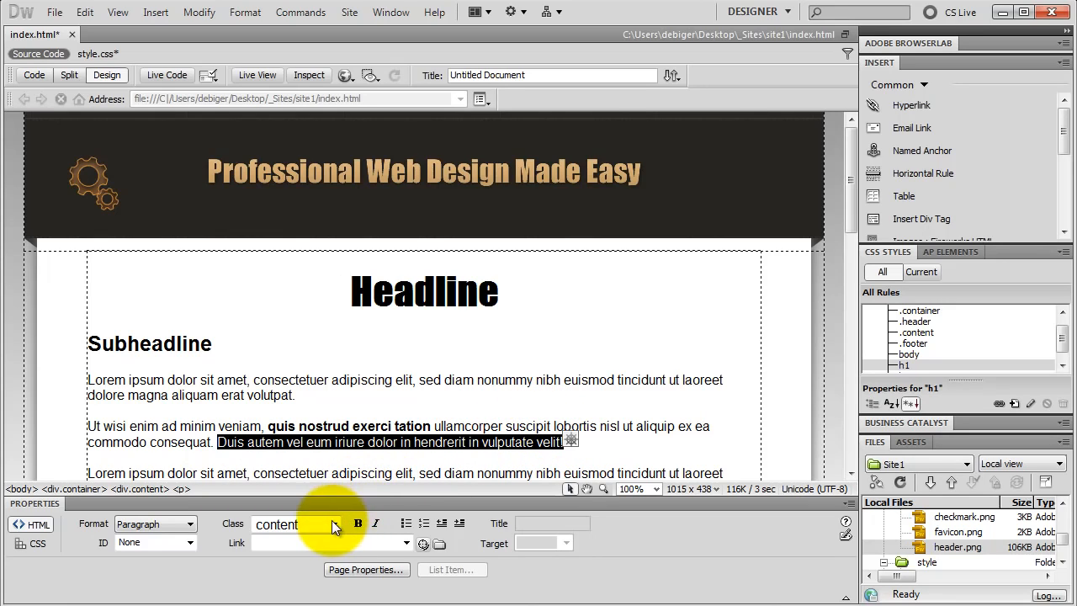
click(378, 524)
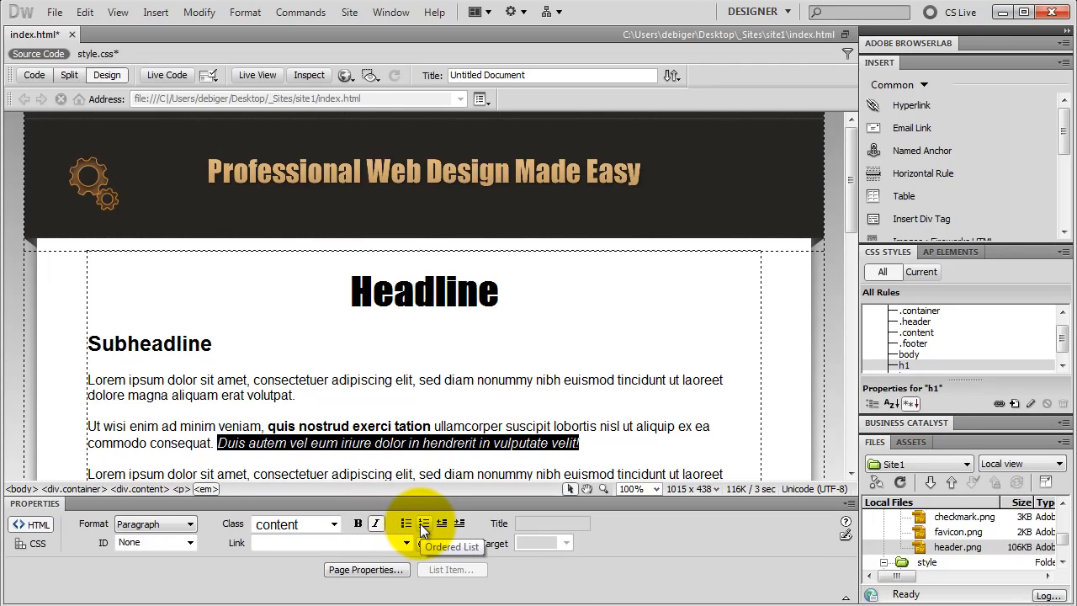
- Turn the three paragraphs from "Ut wisi enim" to "vulputate velit!" below the third paragraph into a bulleted list
click(605, 443)
scroll(577, 425, down, 3)
scroll(573, 421, down, 2)
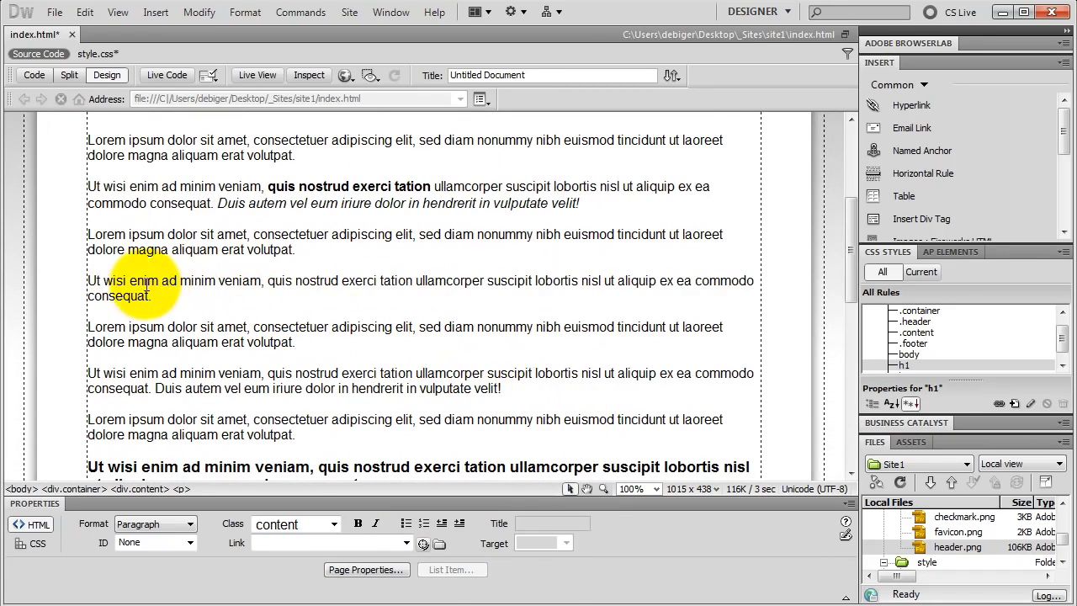
drag(88, 281, 526, 391)
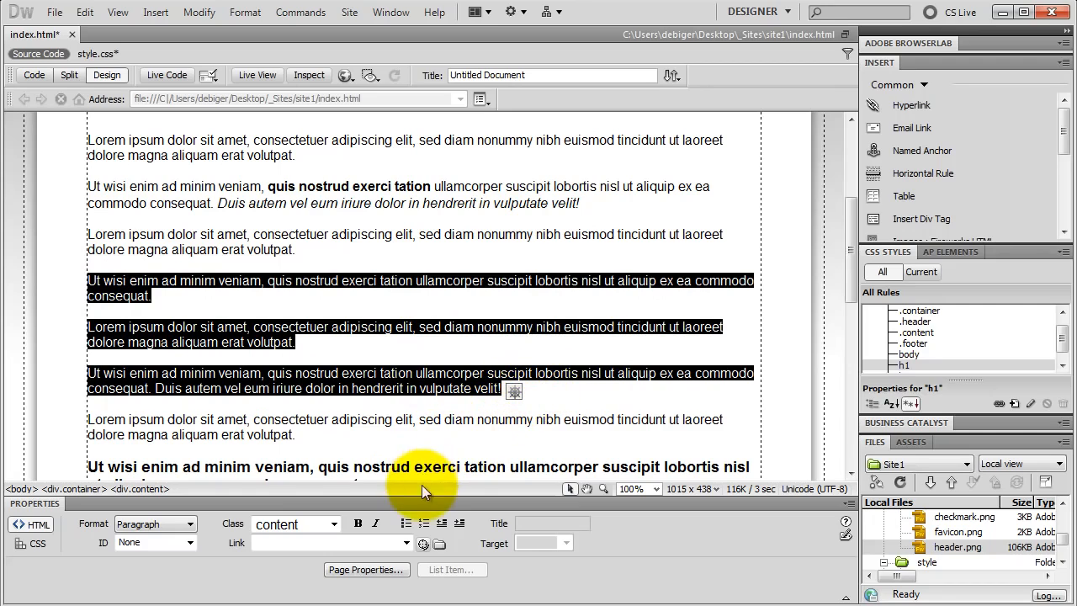
click(404, 523)
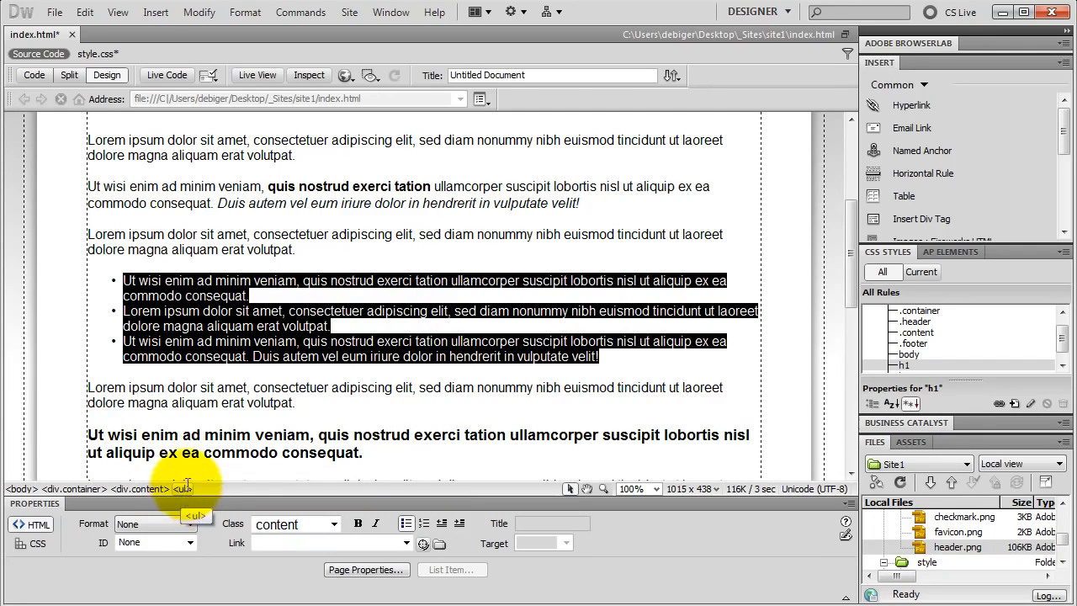
- Change the bulleted list to a numbered list with the Alphabet Large (A, B, C...) style and select its ol tag
click(152, 280)
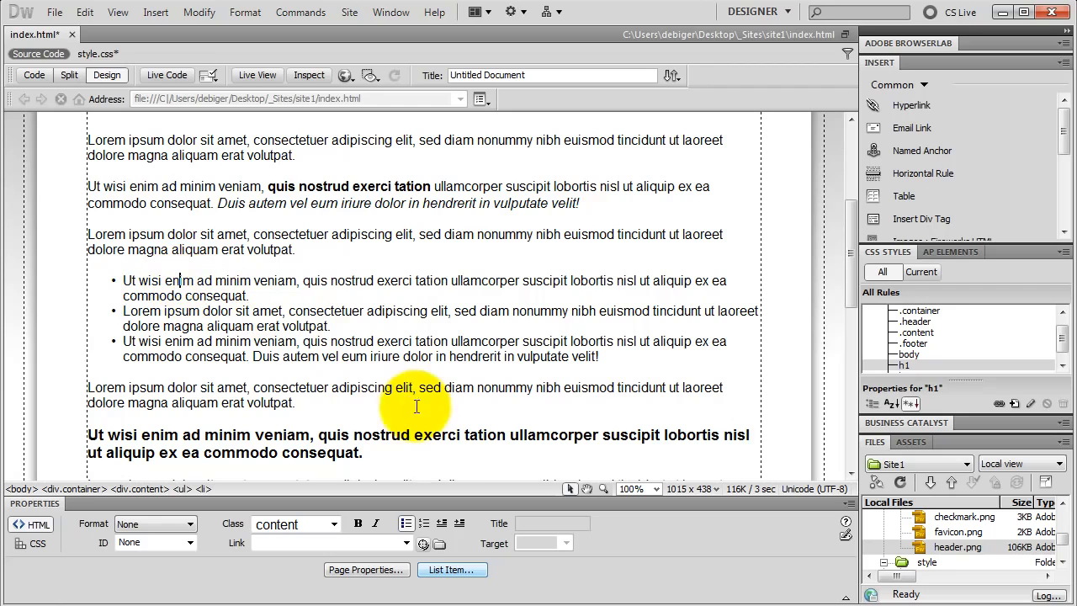
click(452, 571)
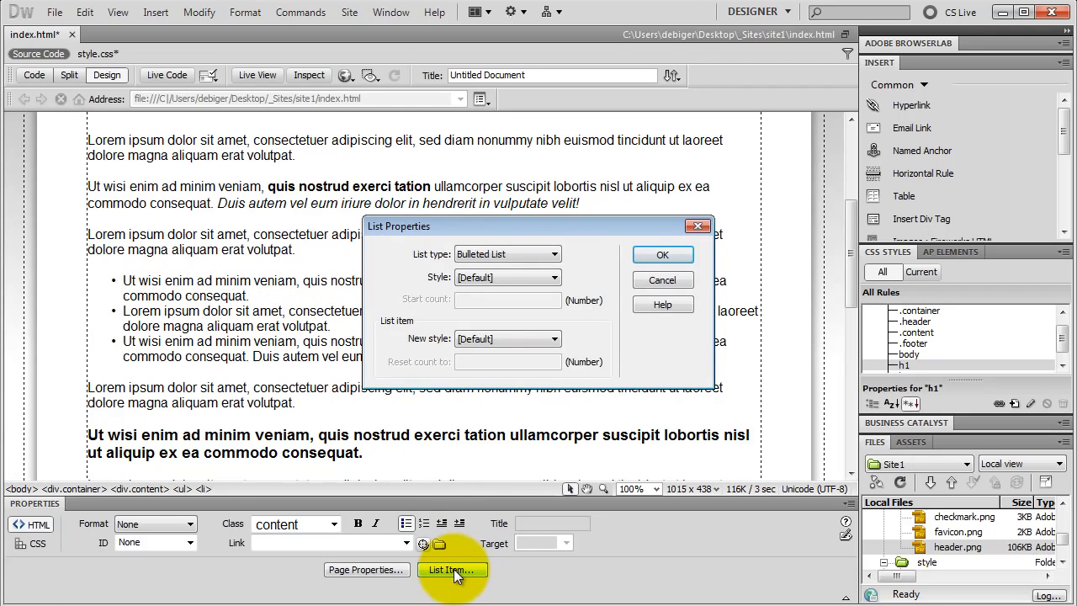
click(555, 257)
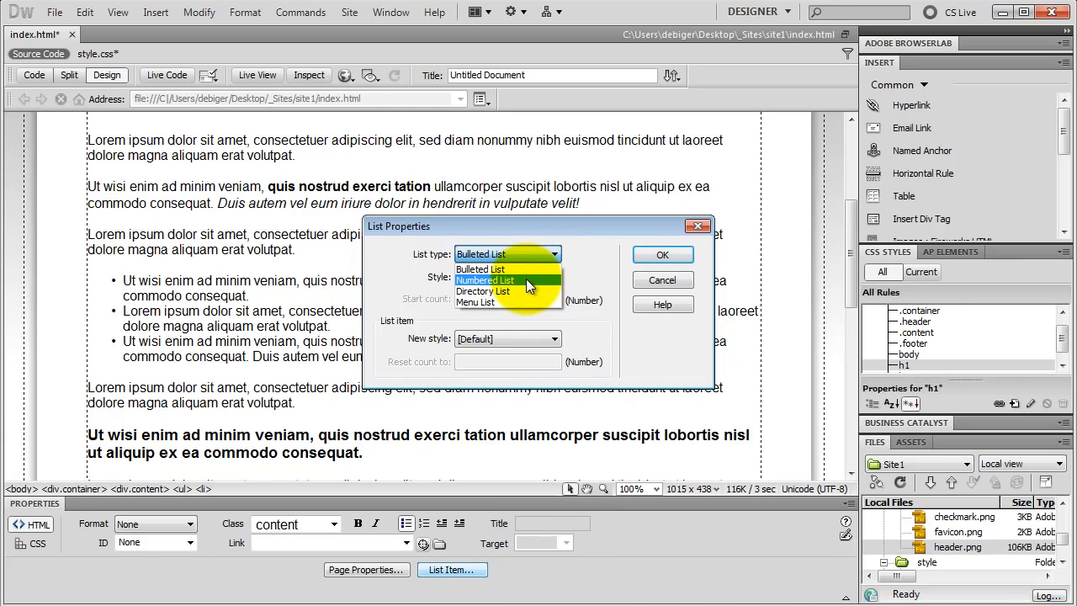
click(526, 280)
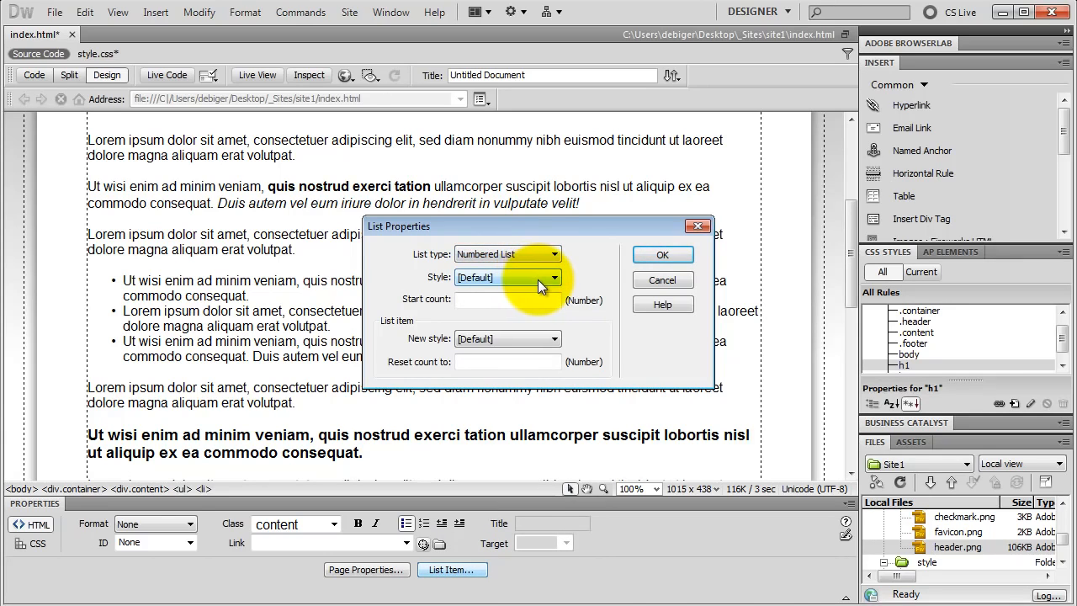
click(538, 279)
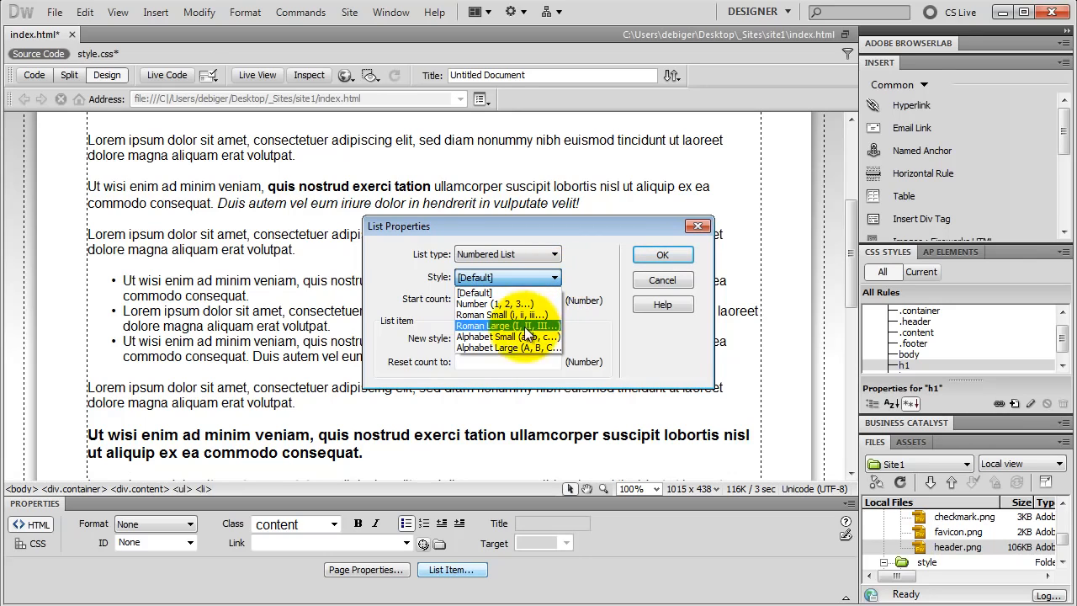
click(518, 345)
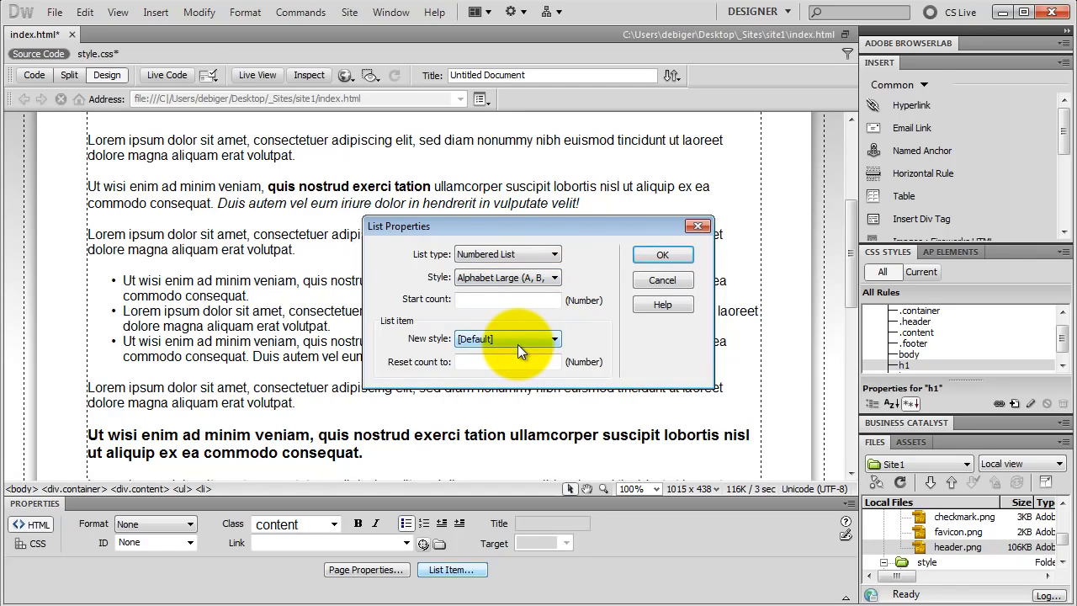
click(649, 255)
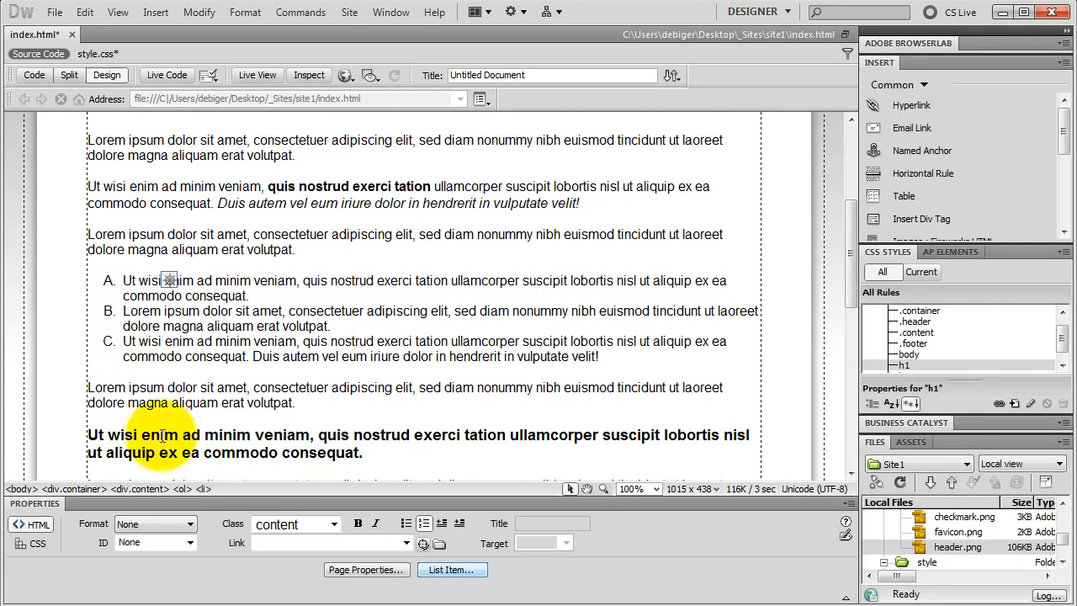
click(179, 492)
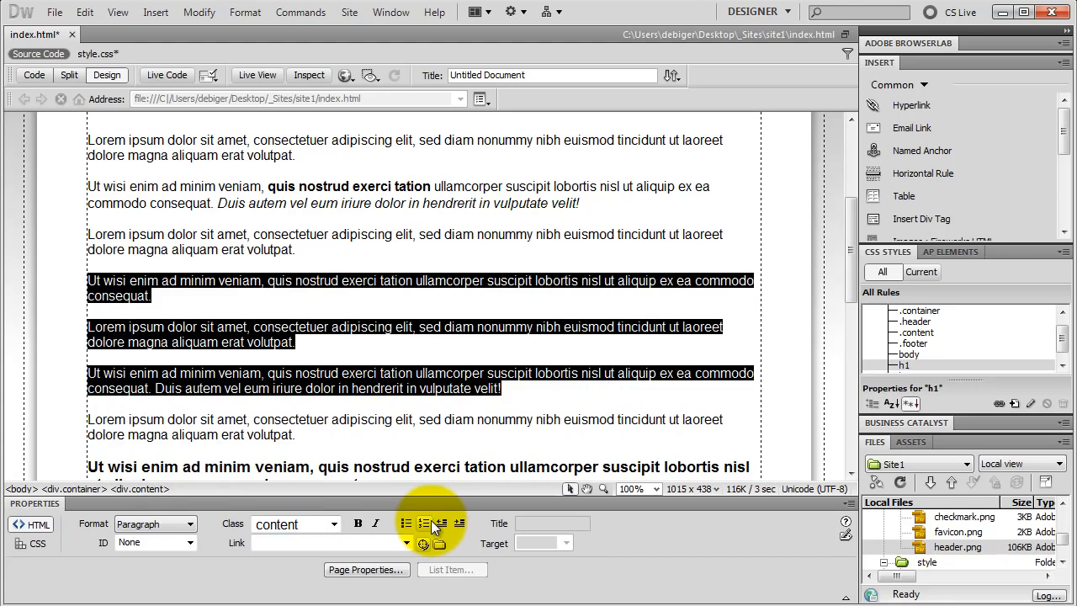
- Format the three selected paragraphs as a bulleted list again and add a fourth item reading "ghgjhgjhgjhgjh"
click(407, 522)
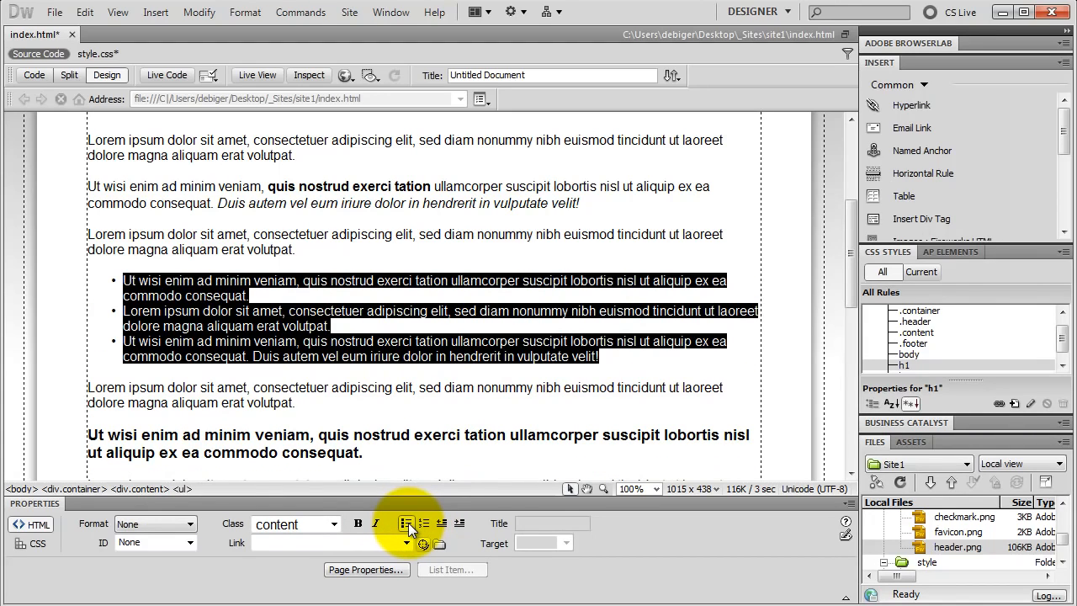
click(615, 363)
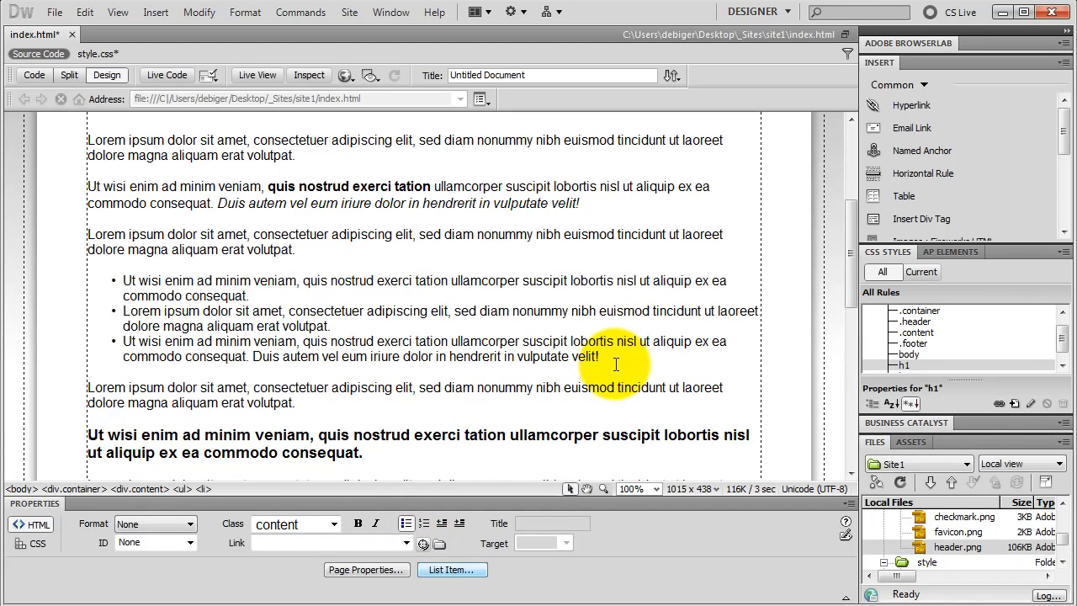
key(Return)
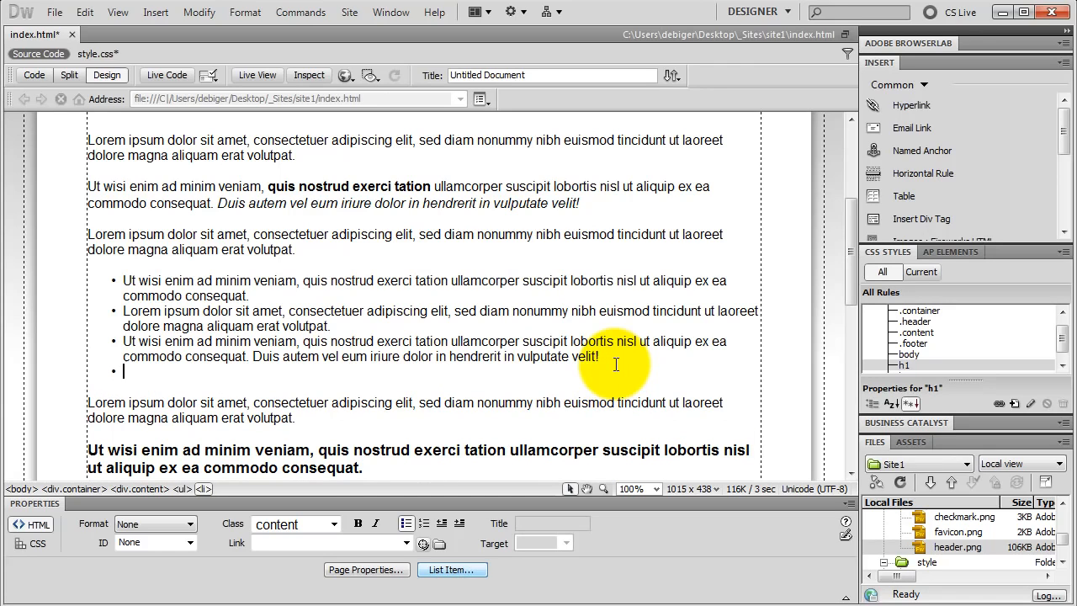
text(ghgjhgjhgjhgjh)
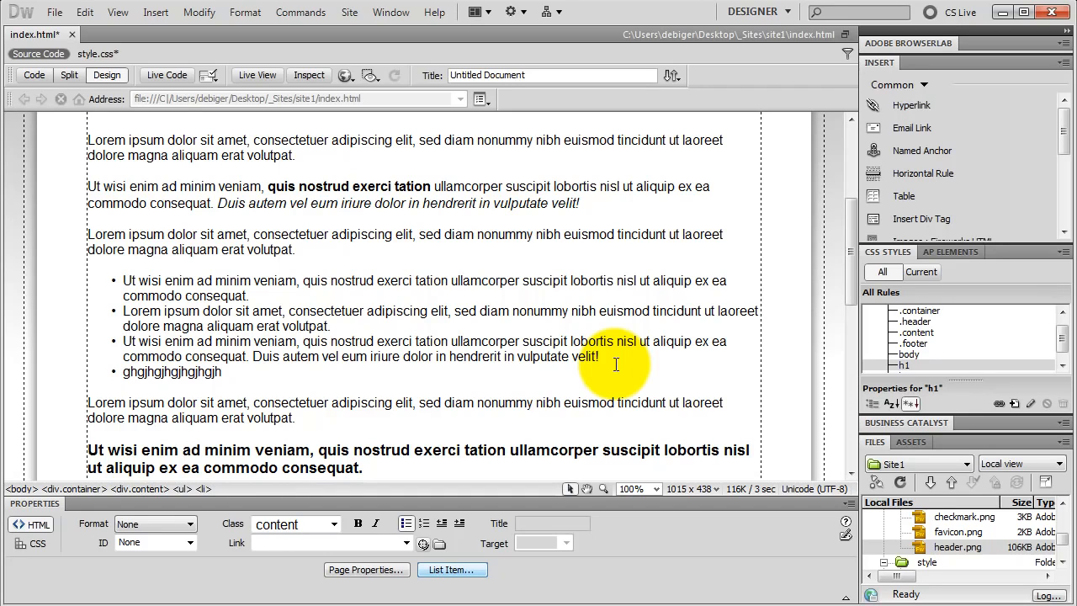
- End the bulleted list and add a regular paragraph below it reading "zgjhgjhgjhgjhgjhgjhgjhgjh"
key(Return)
key(Return)
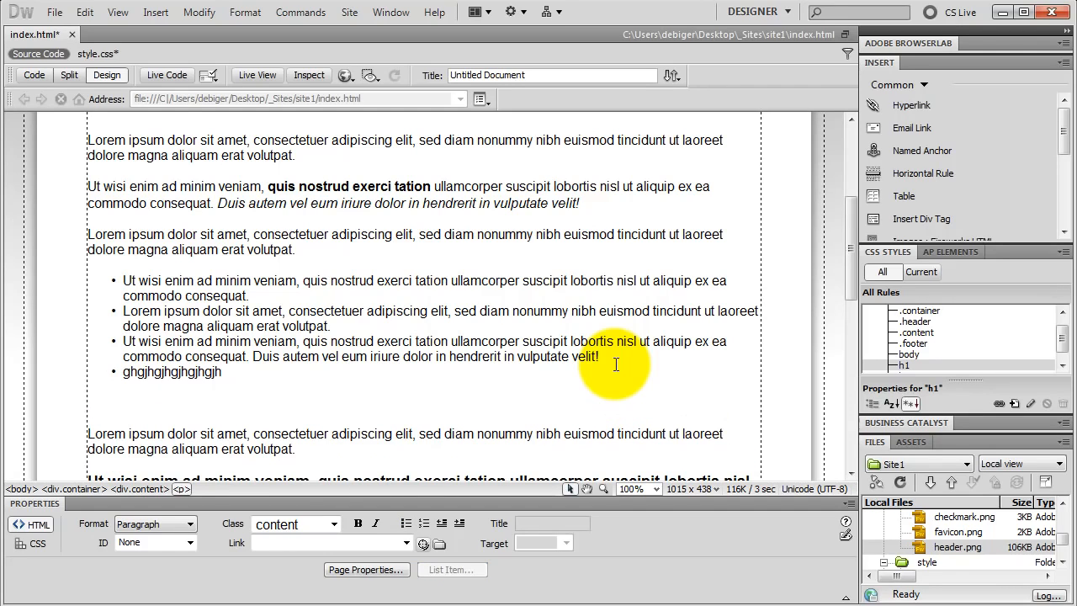
text(zgjhgjhgjhg)
text(jhgjhgjhgjhgjh)
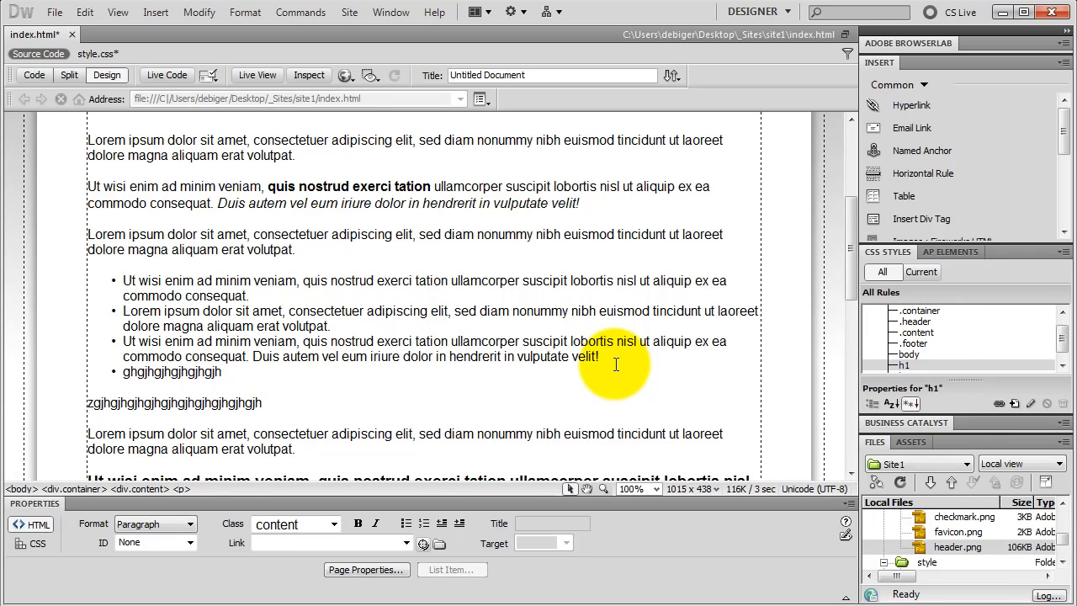
- Add another paragraph reading "gzgzugzugzugzzg", with "huhuhuhu" after a line break within the same paragraph
key(Return)
text(gzgzugzugzugzzg)
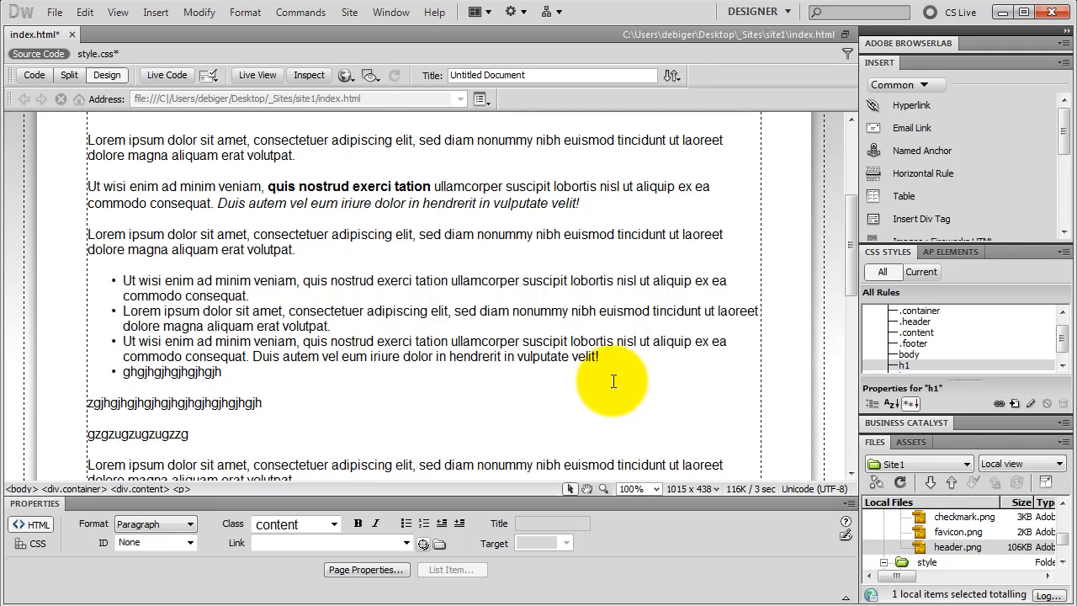
key(shift+Return)
text(huhuhuhu)
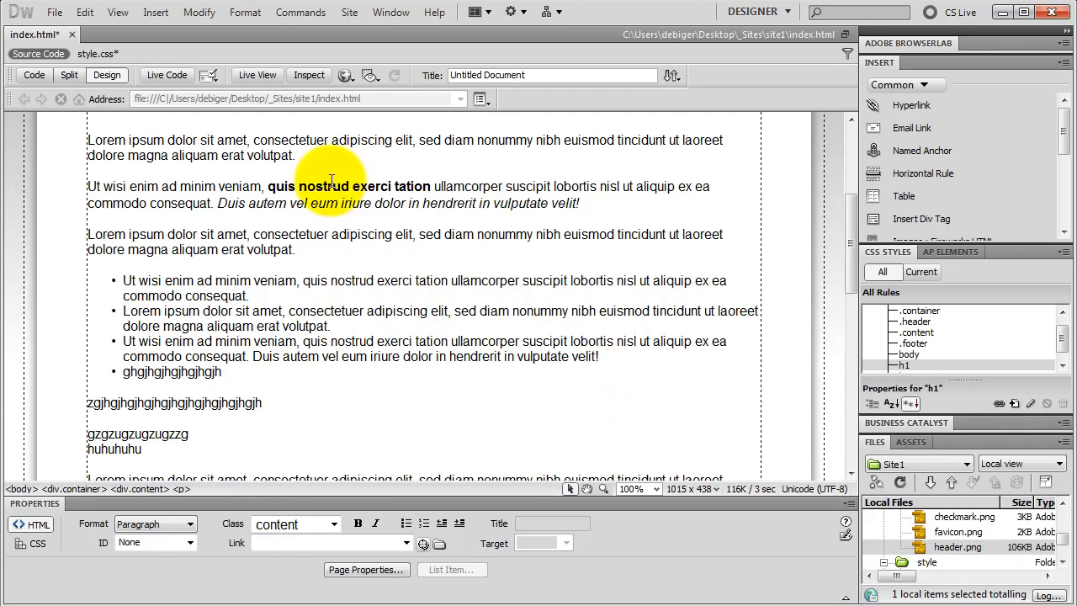
- Examine the line break tag after "gzgzugzugzugzzg" in the page's source code, and return to the design view
click(35, 74)
drag(168, 295, 221, 294)
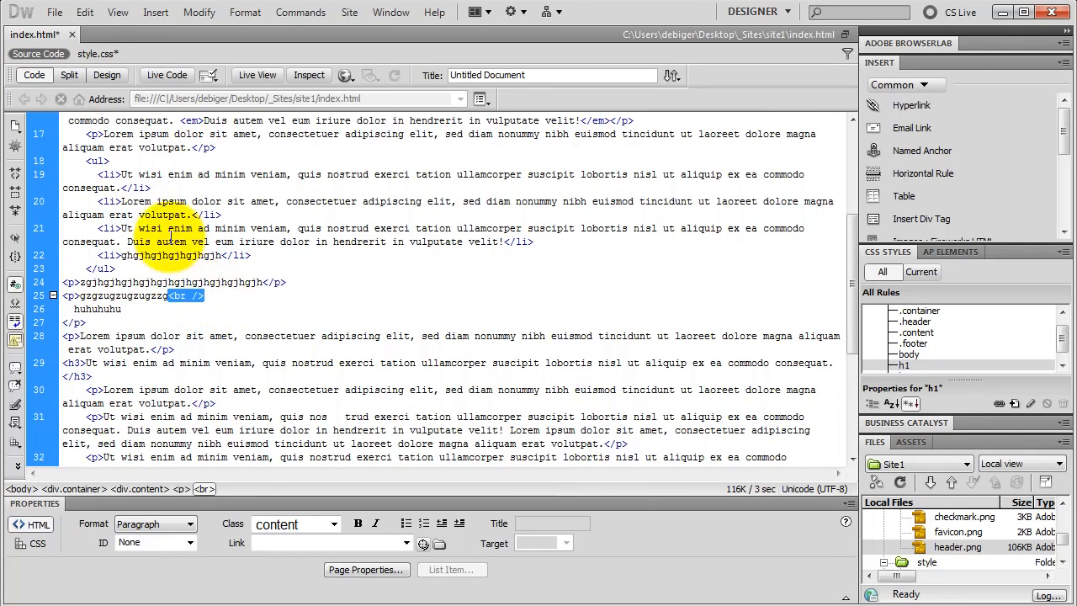
click(104, 75)
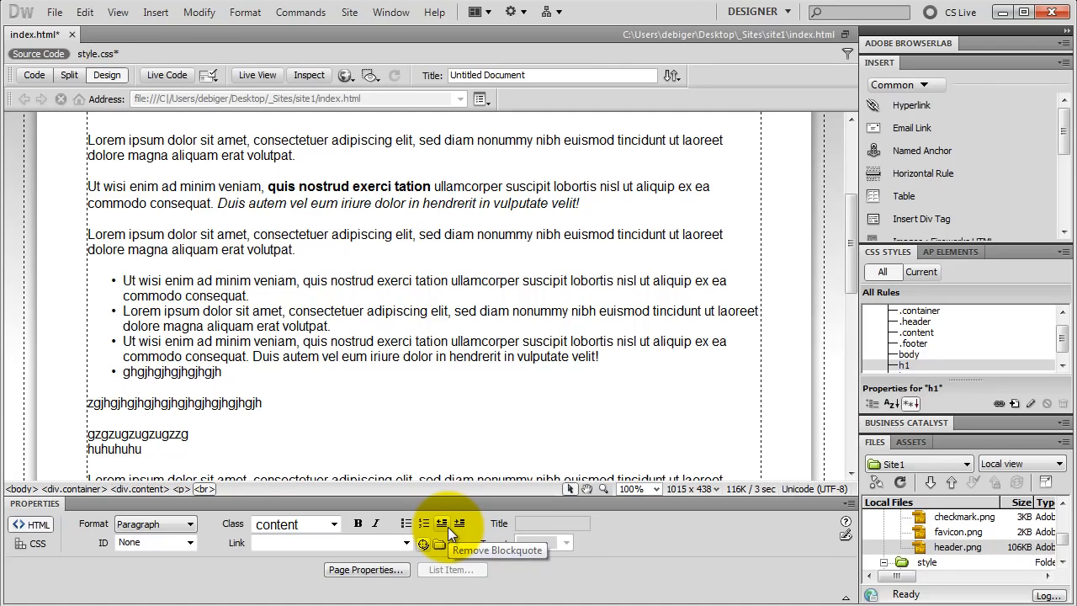
- Indent the paragraph directly above the bulleted list as a blockquote, and remove that blockquote again
click(156, 236)
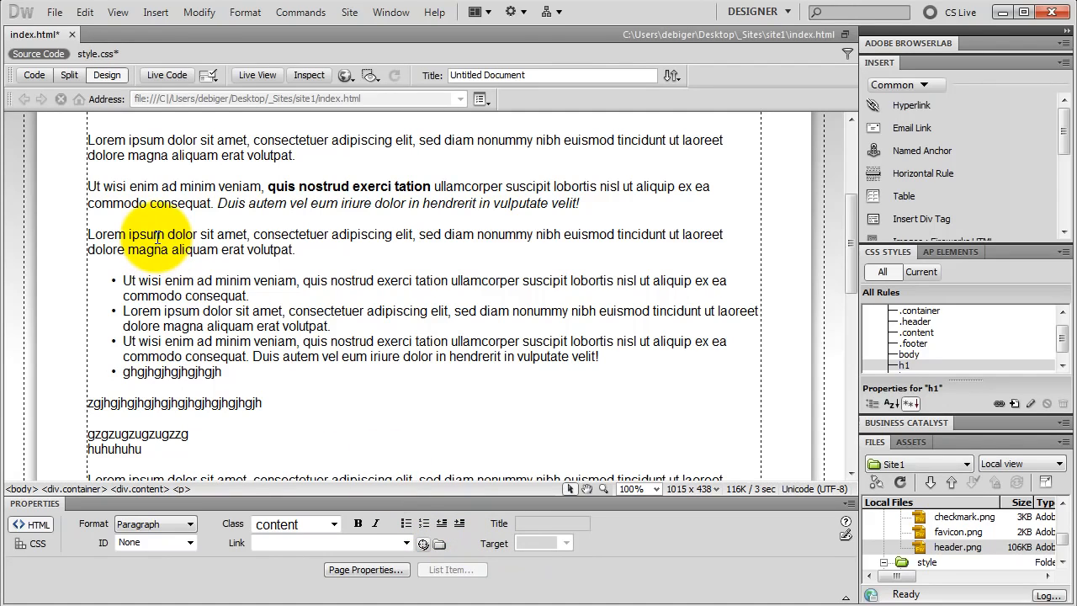
click(460, 524)
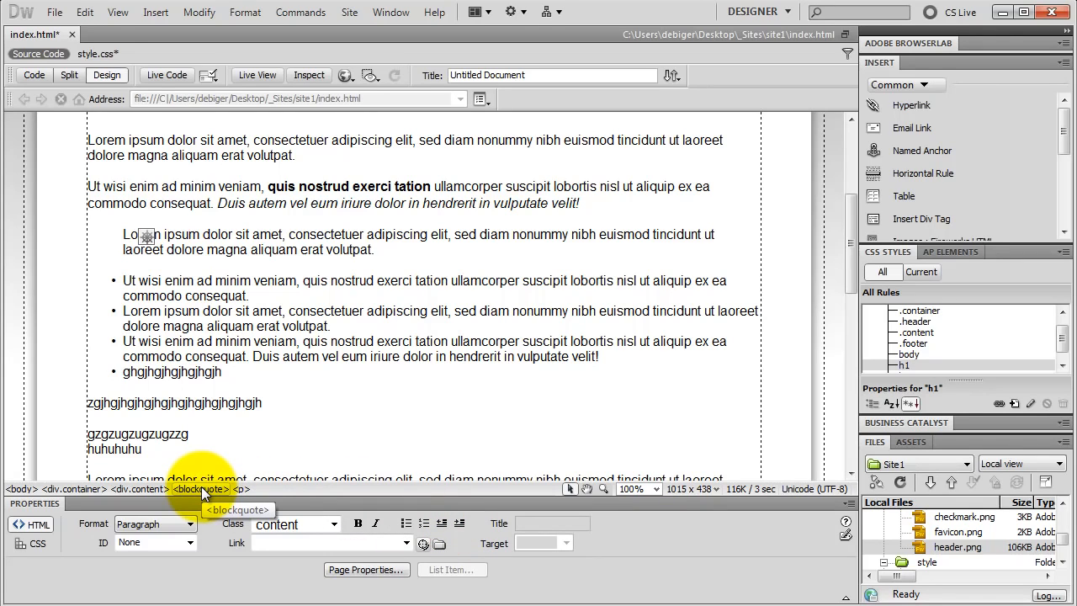
click(443, 523)
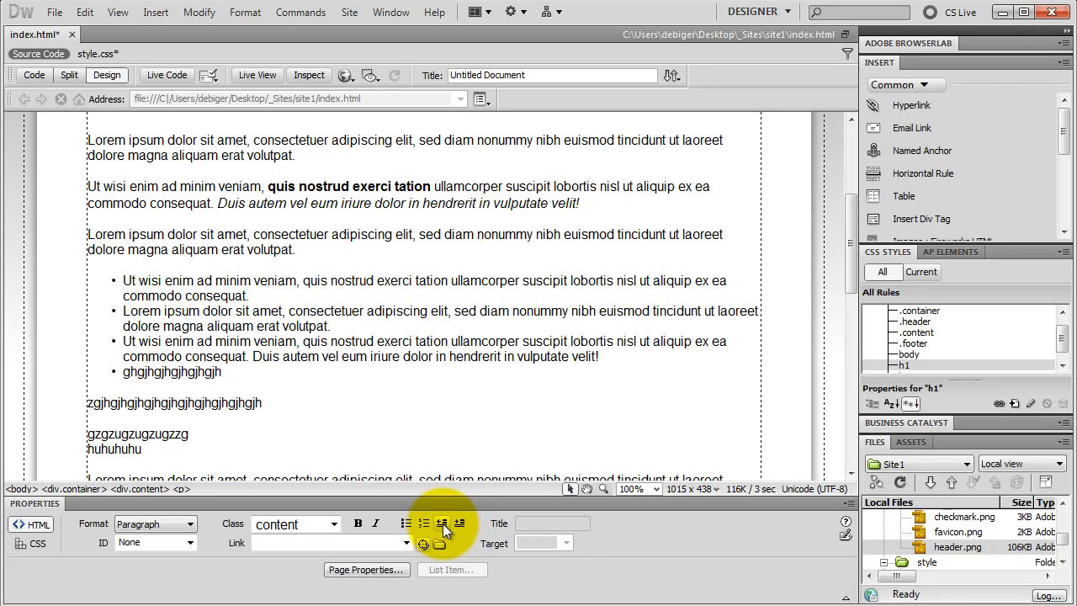
- Create a compound CSS rule in style.css for the bulleted list items, with the selector shortened to "ul li"
click(205, 280)
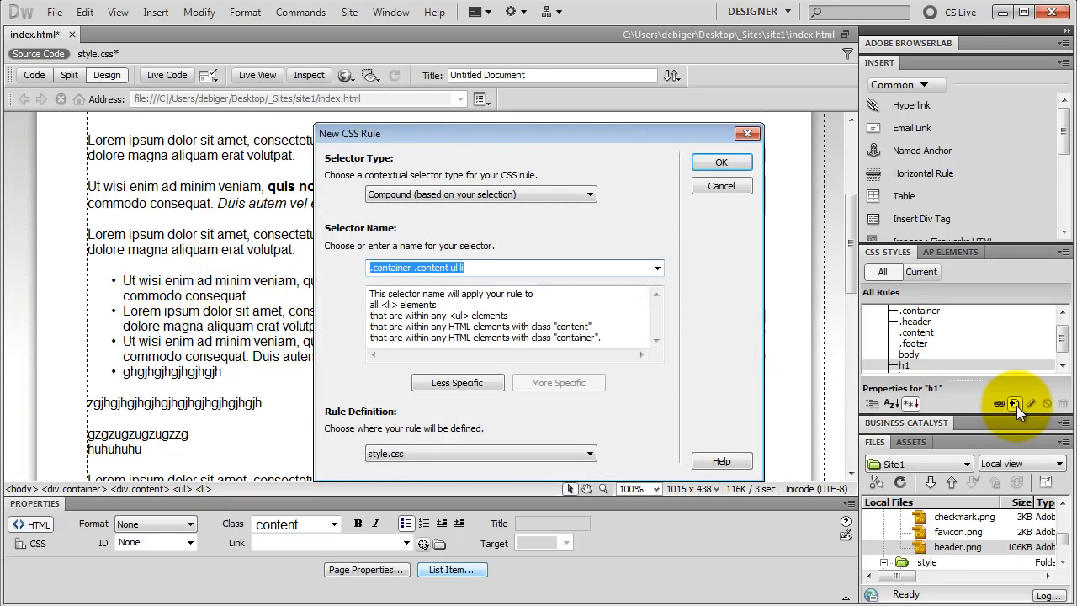
click(1015, 404)
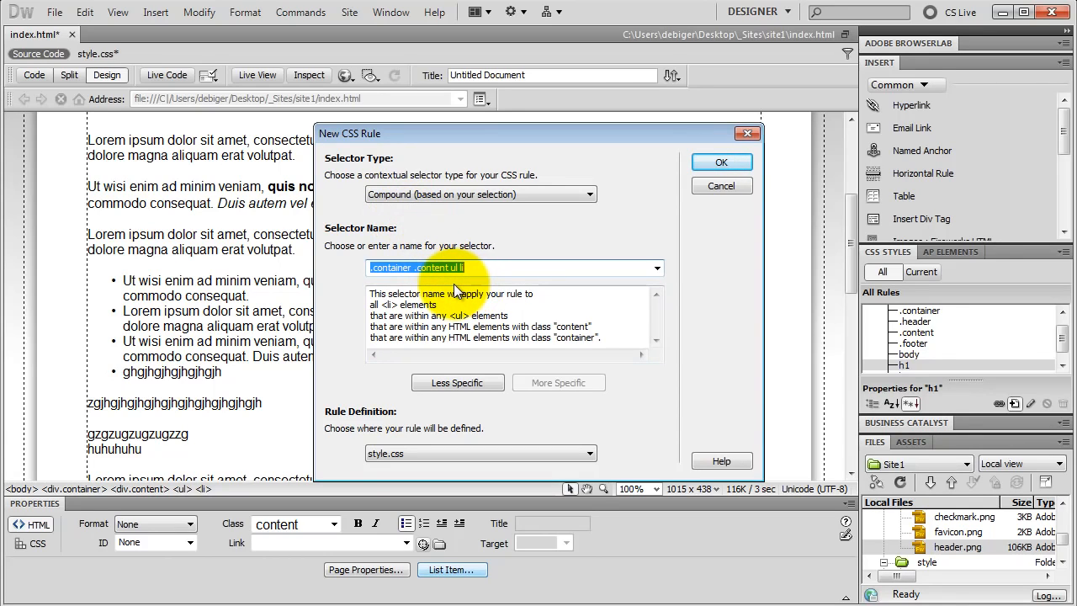
click(452, 383)
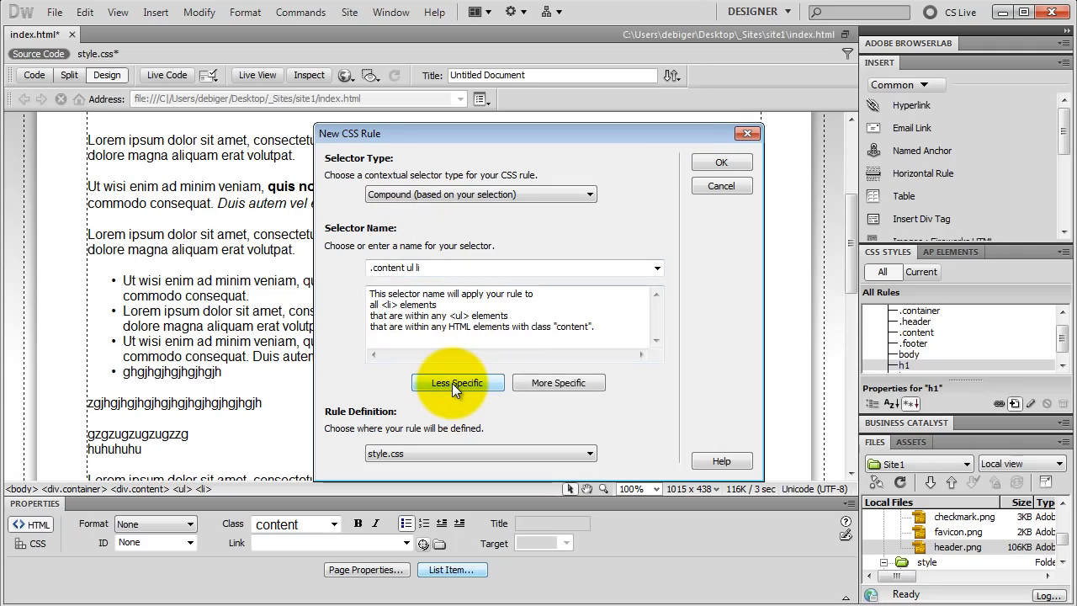
click(452, 383)
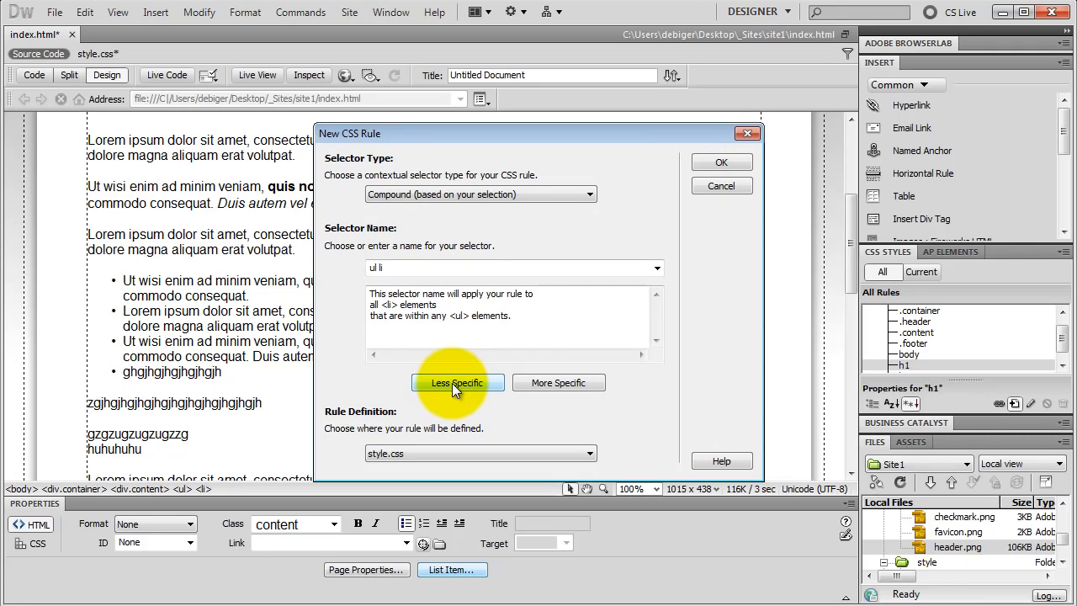
click(373, 273)
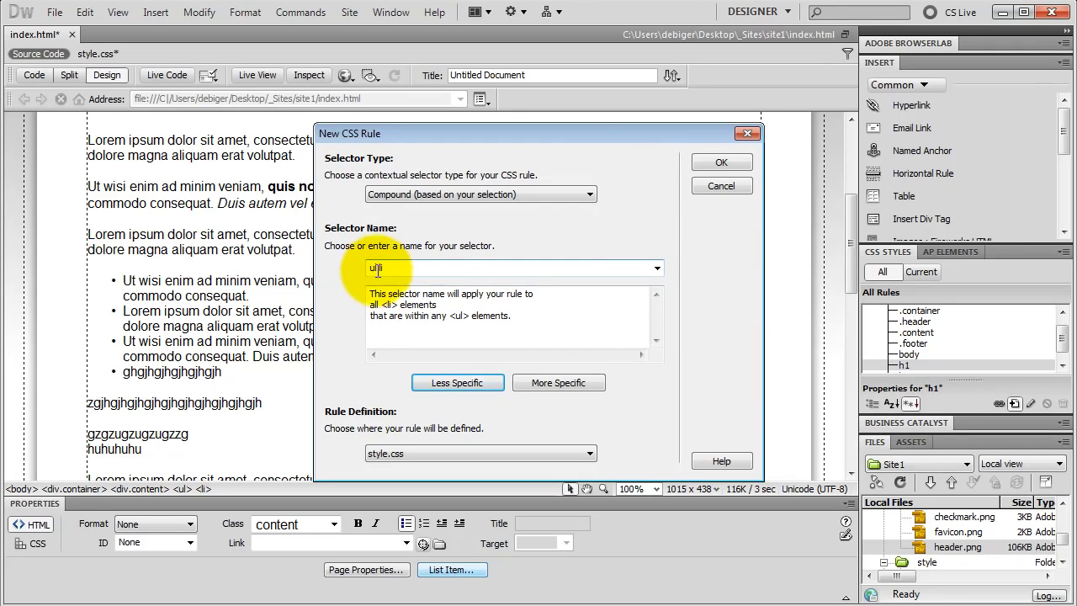
click(717, 162)
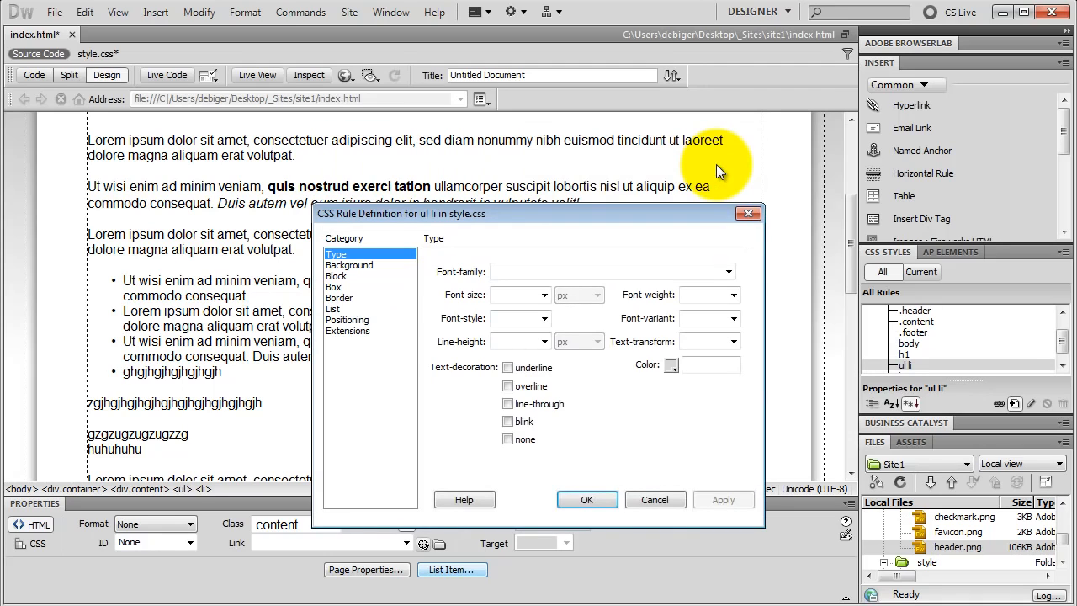
- Set the ul li rule's list-style-image to ../images/checkmark.png and apply it to the list
click(333, 310)
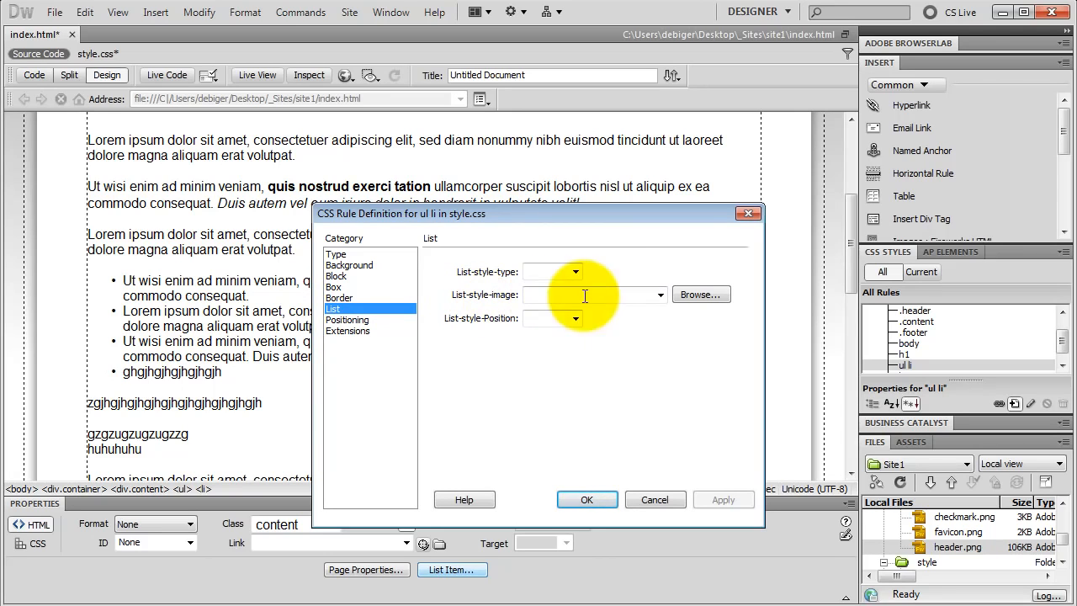
click(684, 296)
drag(621, 302, 621, 327)
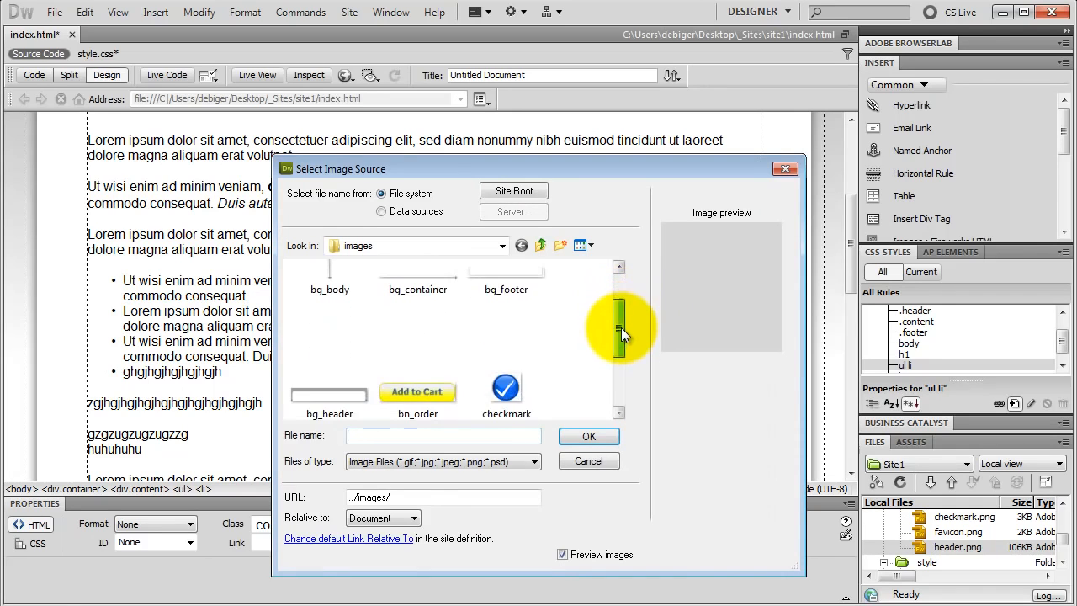
click(509, 384)
click(589, 435)
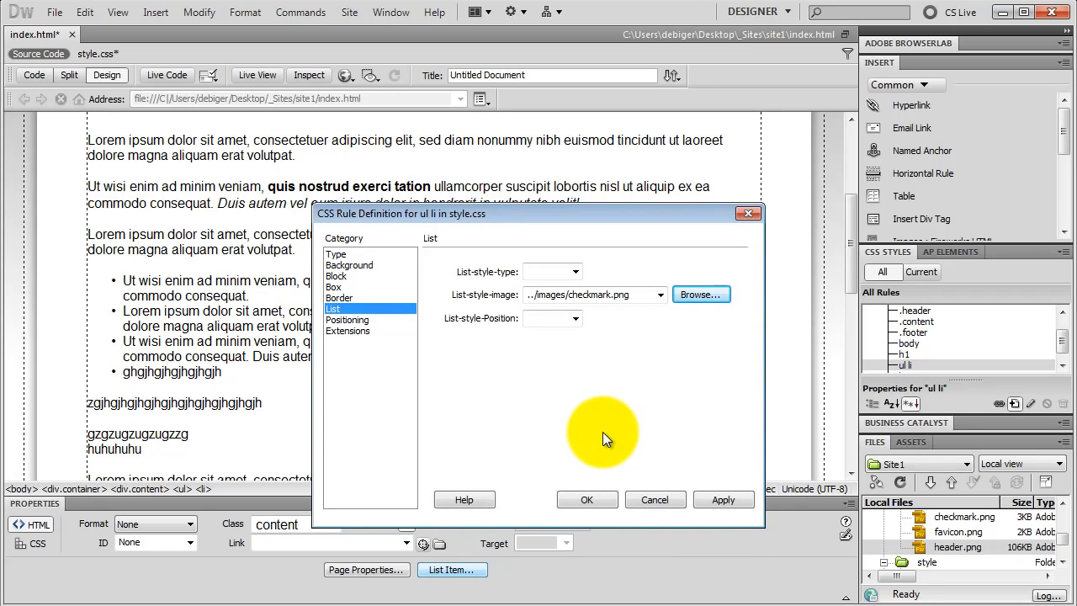
click(720, 499)
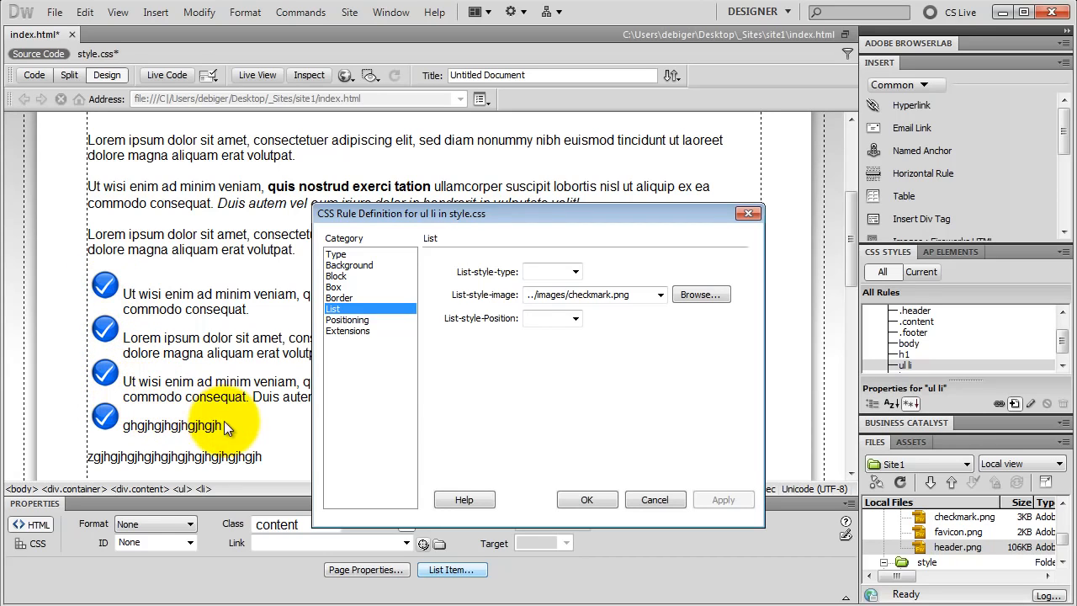
- Give the ul li rule a bottom margin of 10 px and a left margin of 25 px, and confirm the rule
click(335, 287)
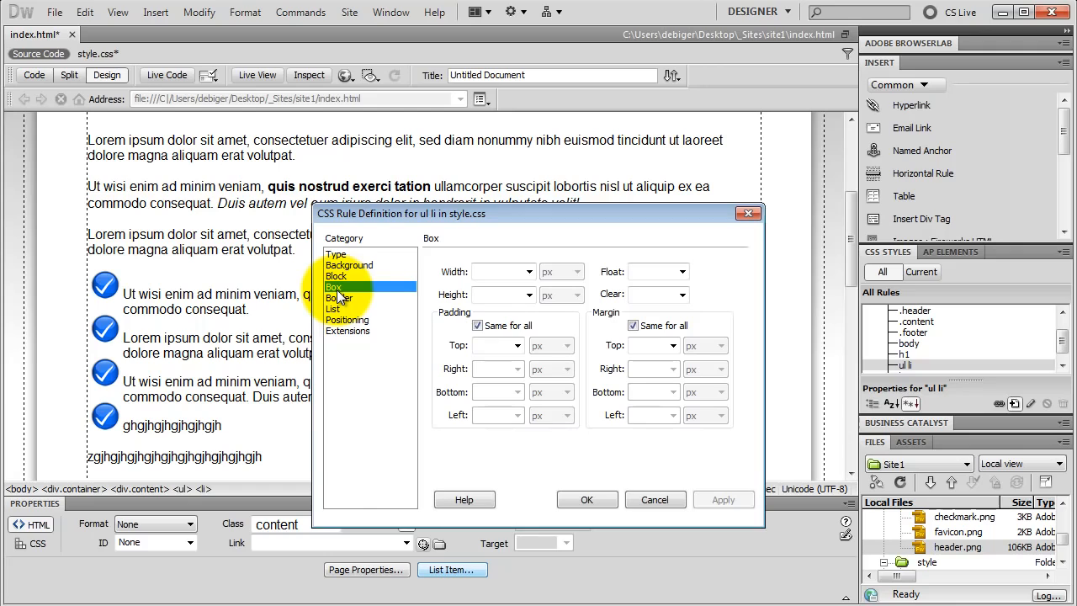
click(633, 325)
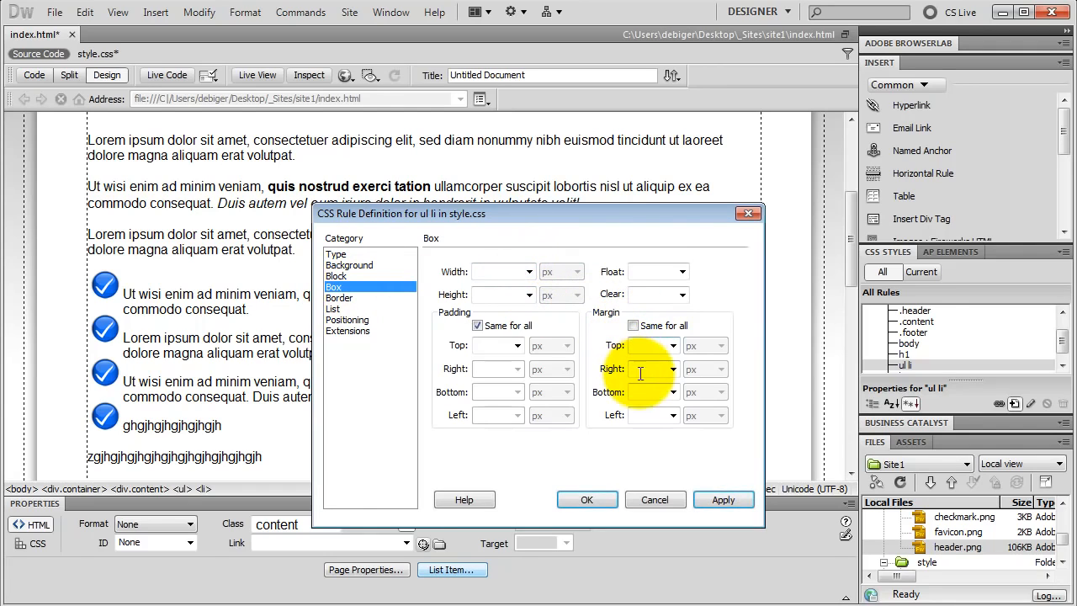
click(648, 392)
text(10)
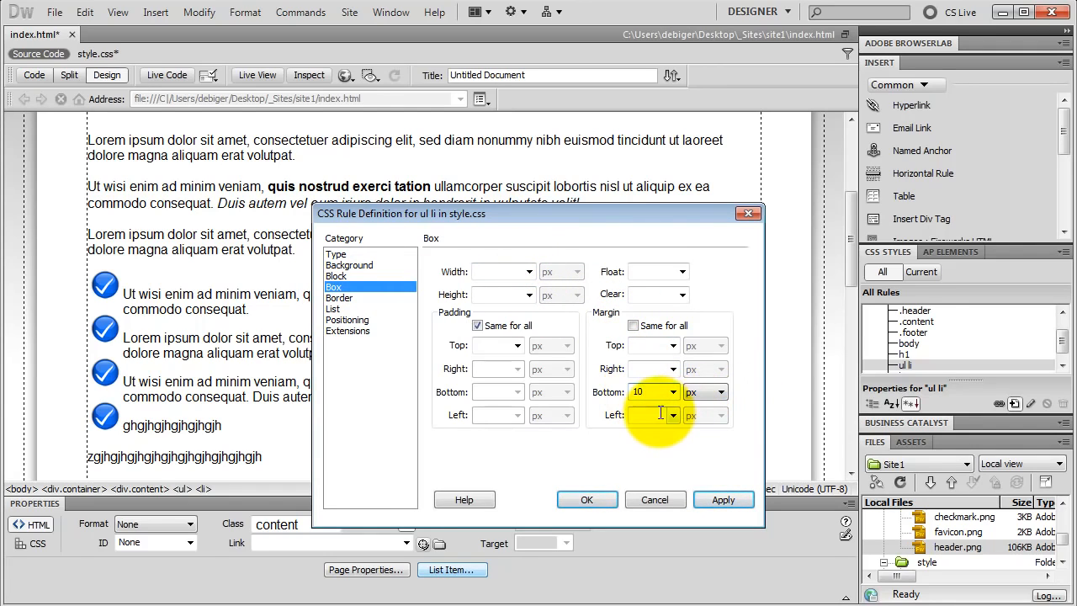
click(651, 417)
text(25)
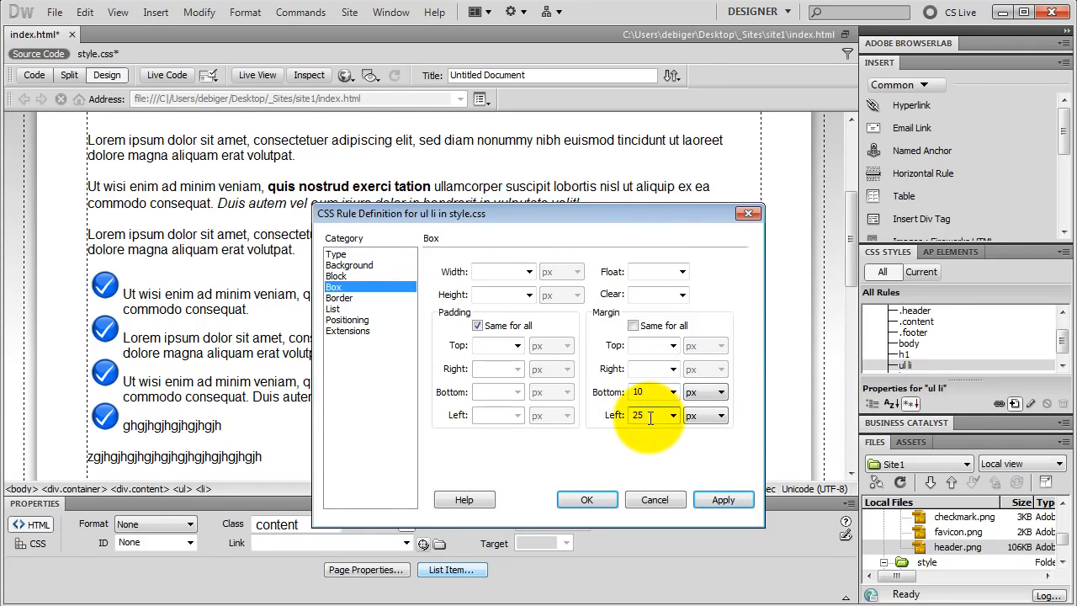
click(724, 499)
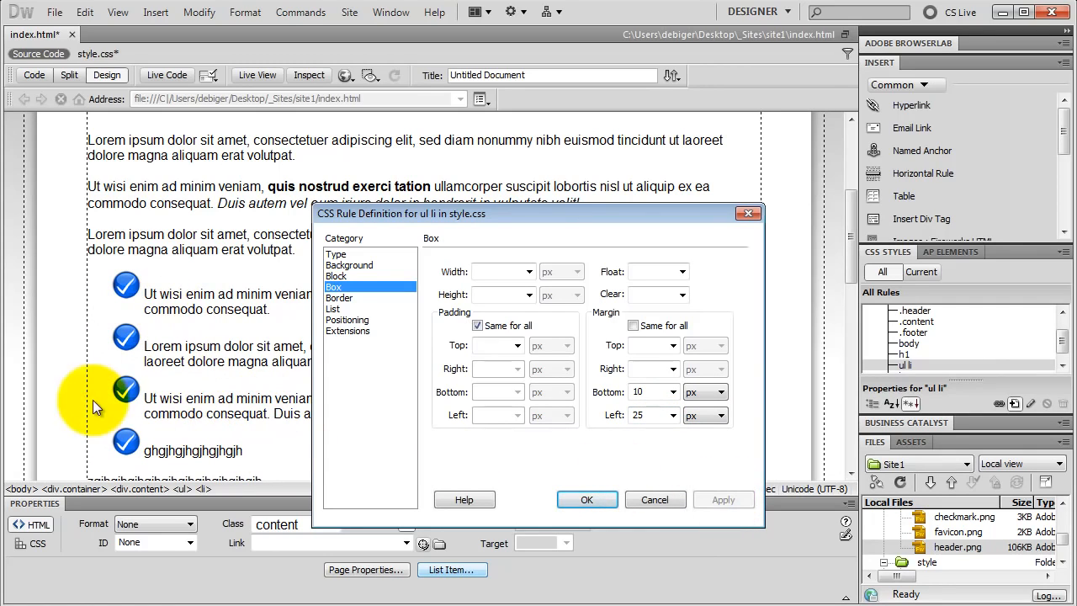
click(592, 500)
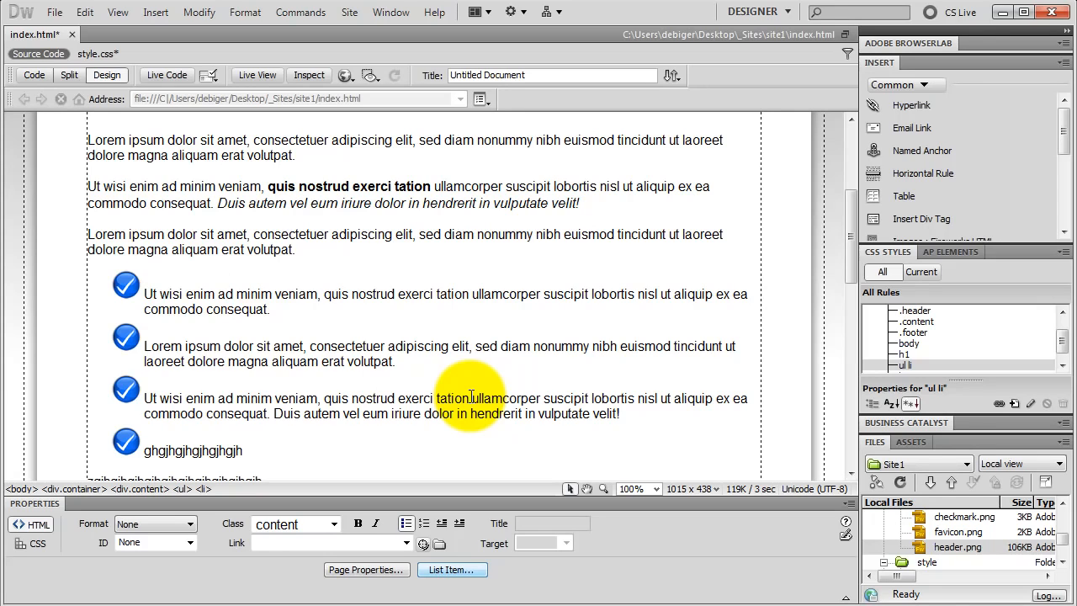
- Create a new CSS class rule named .yellow in style.css
click(1015, 405)
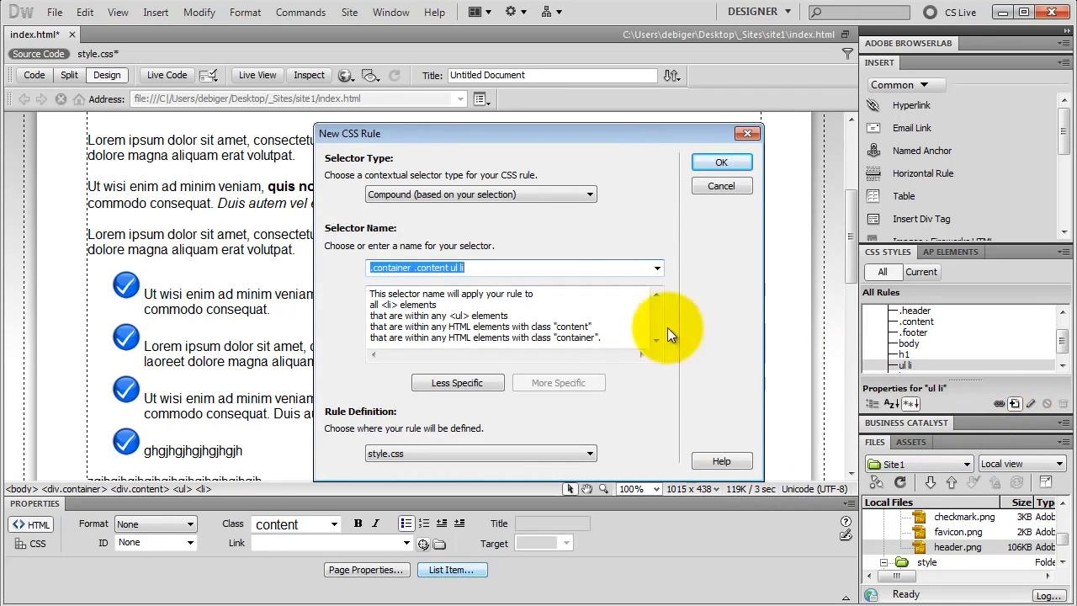
click(564, 196)
click(478, 209)
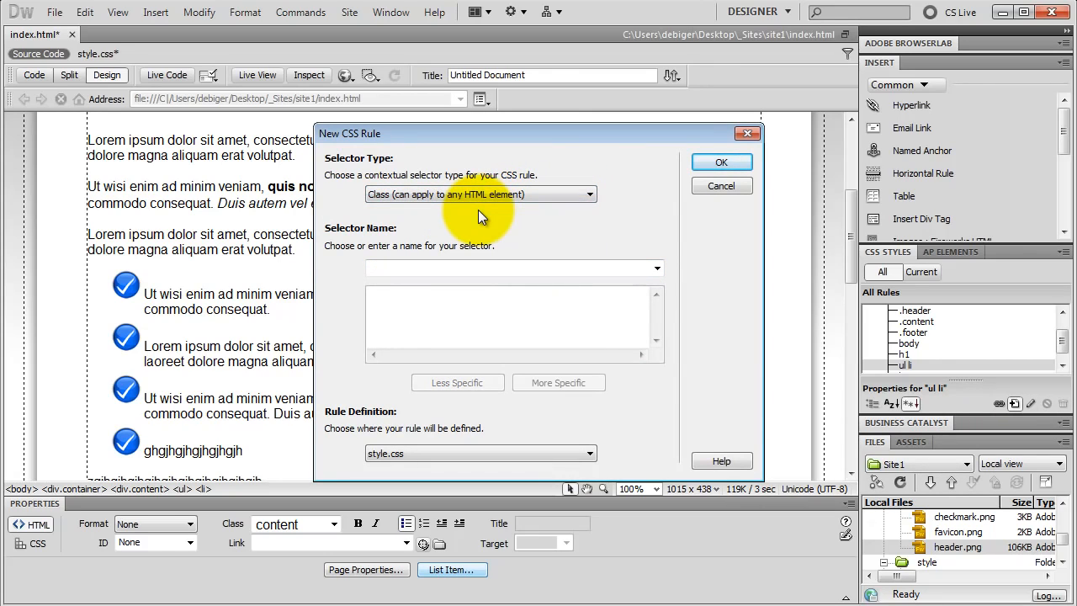
click(391, 269)
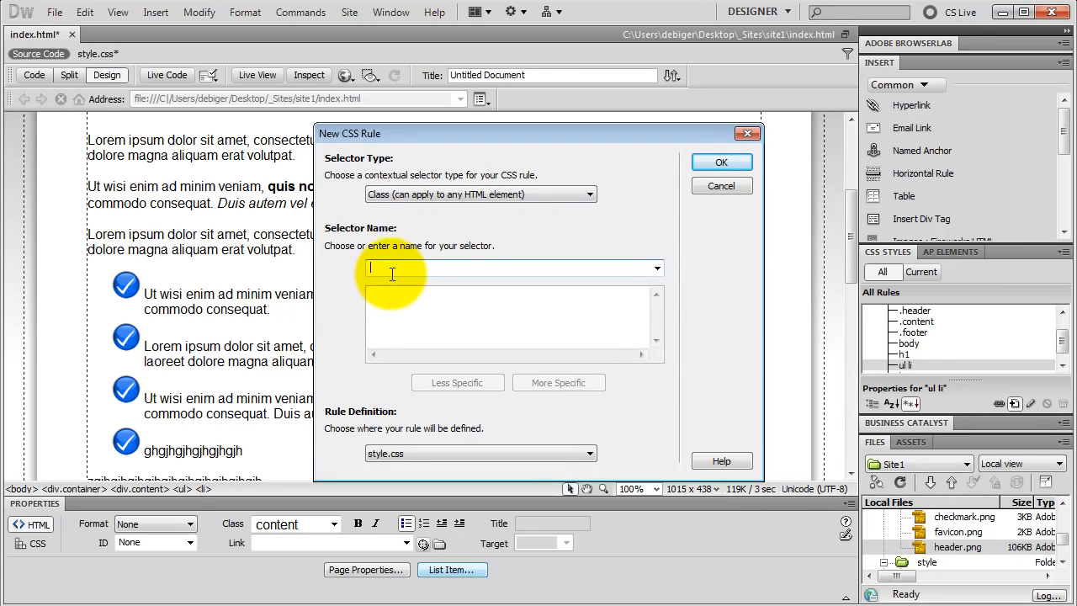
text(.yellow)
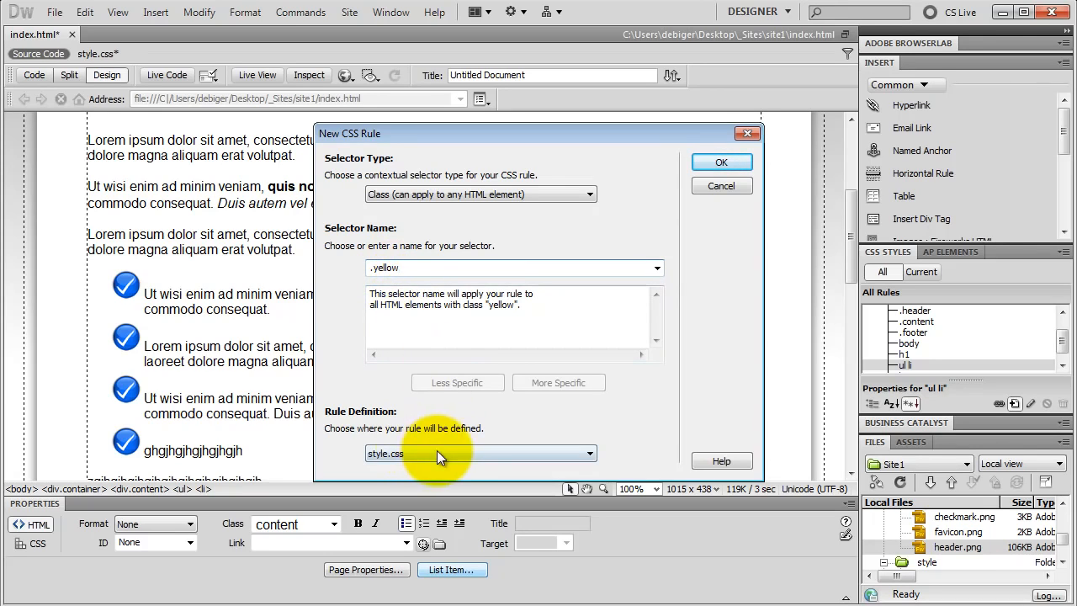
click(707, 162)
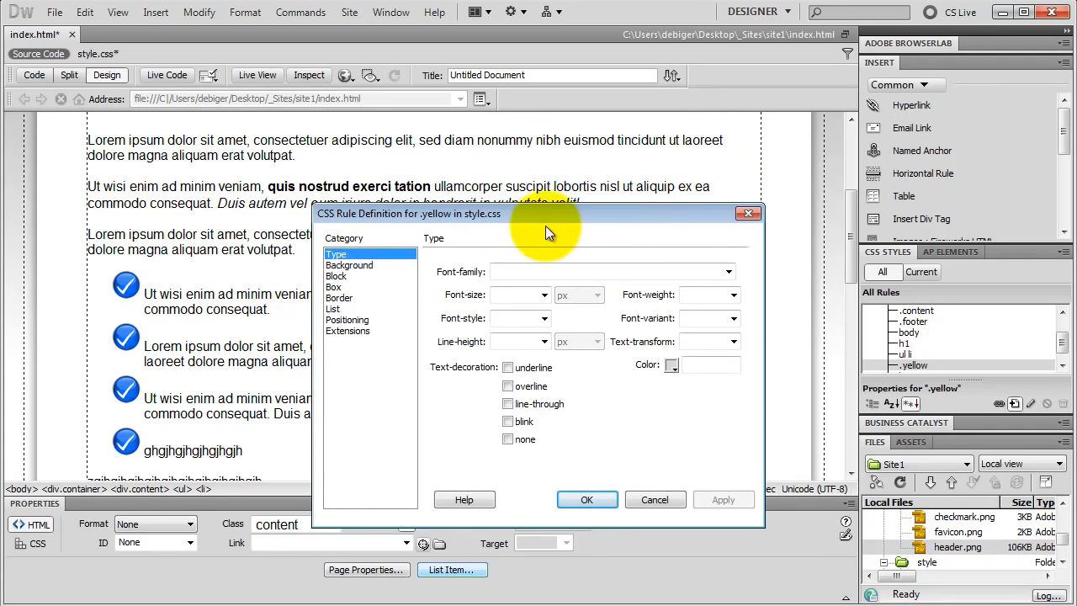
- Set the .yellow rule's background color to #FF0 and confirm the rule
click(341, 265)
click(546, 271)
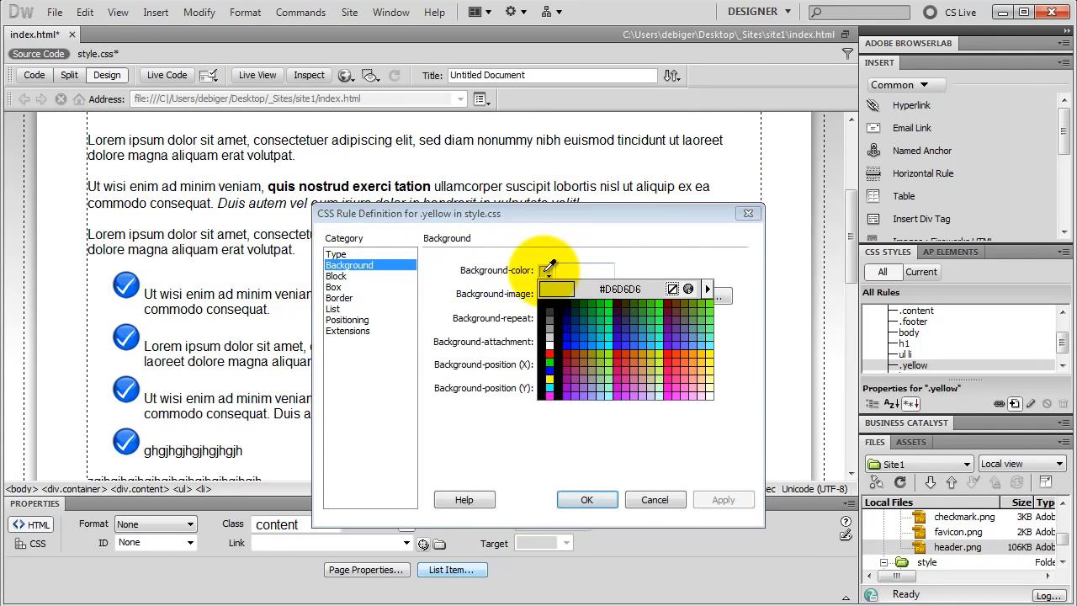
click(552, 377)
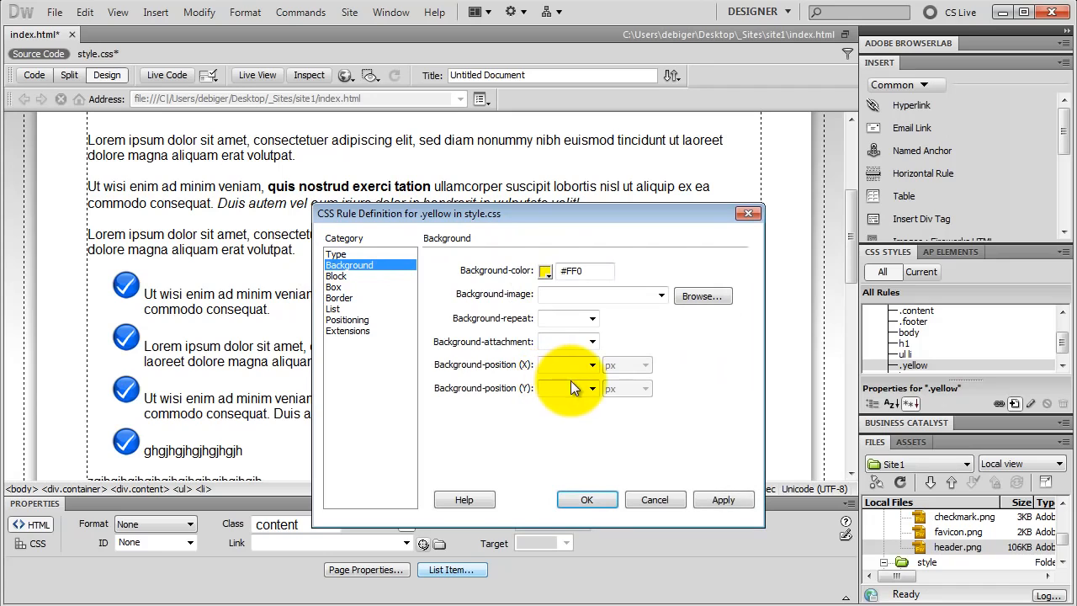
click(585, 500)
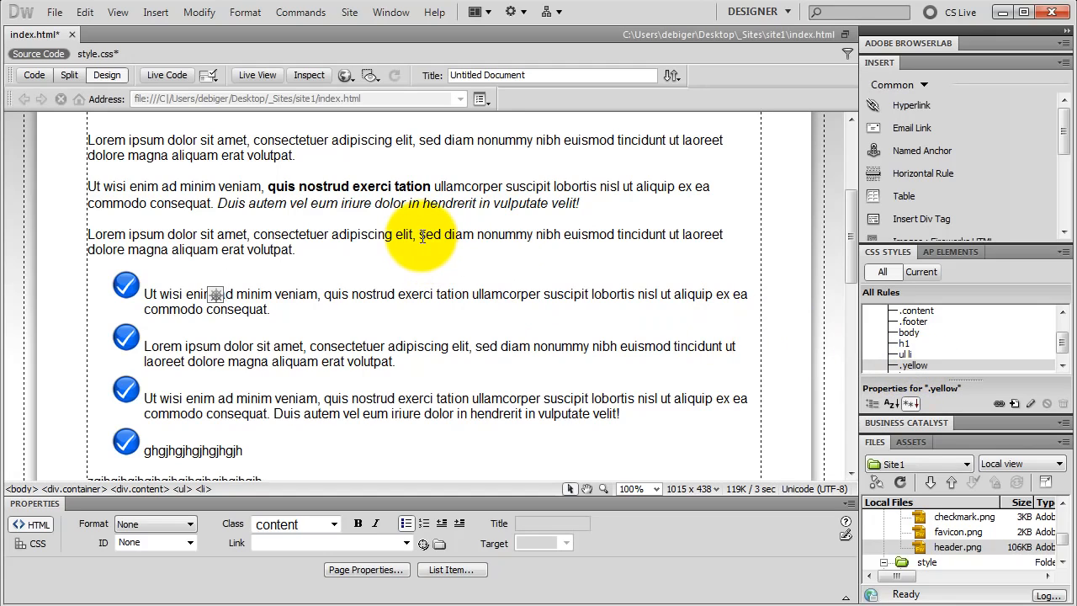
- Apply the yellow class to the words "sed diam nonummy nibh euismod" in the paragraph directly above the bulleted list
drag(419, 235, 612, 237)
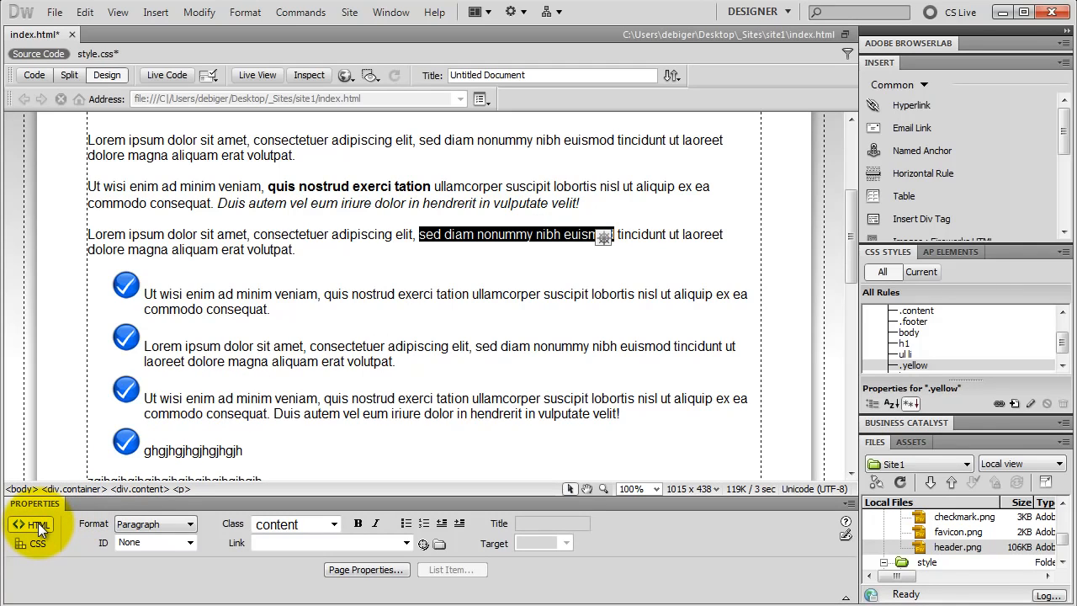
click(335, 524)
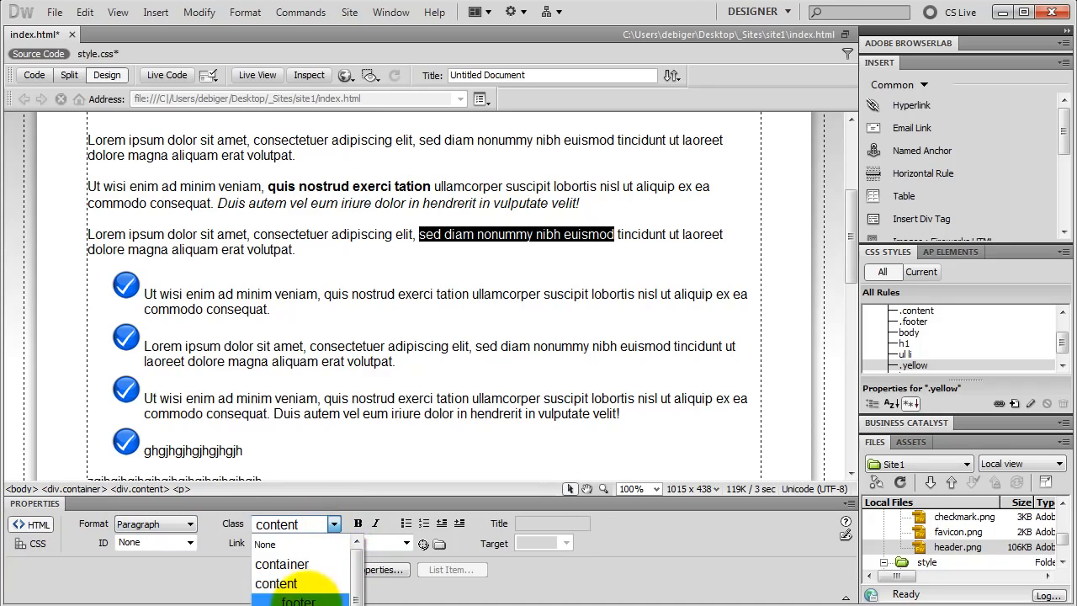
click(253, 557)
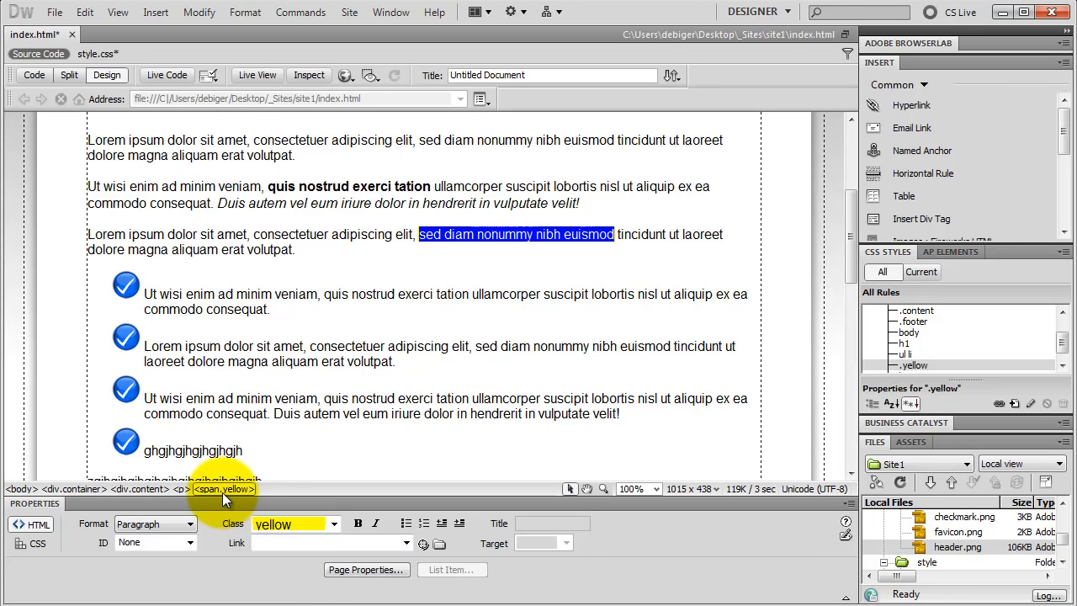
- Examine the yellow span in the source code, and select it by its tag in the design view to check its class
click(34, 76)
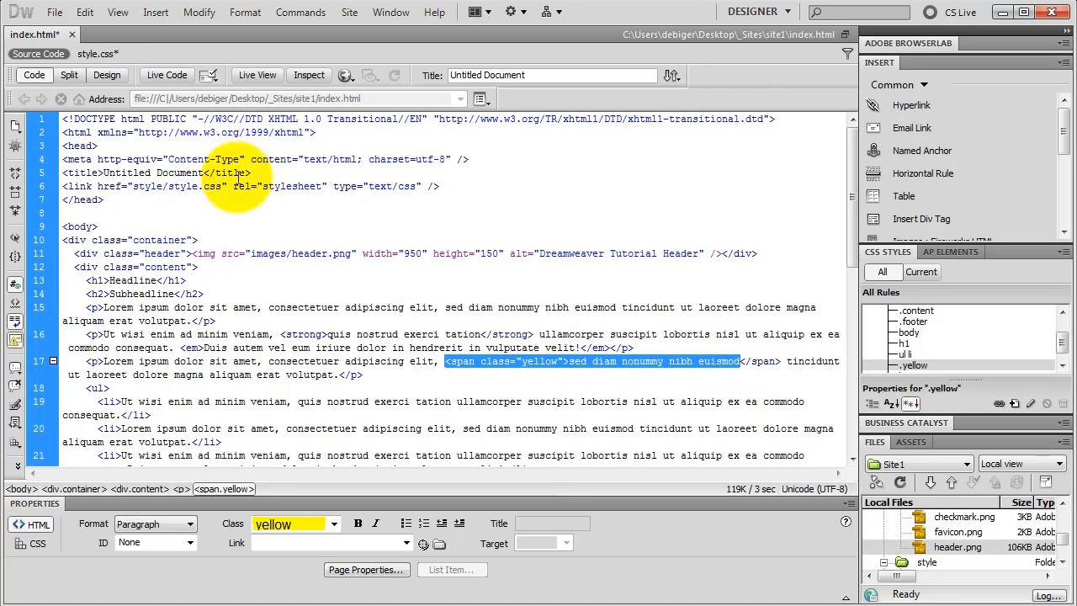
click(106, 75)
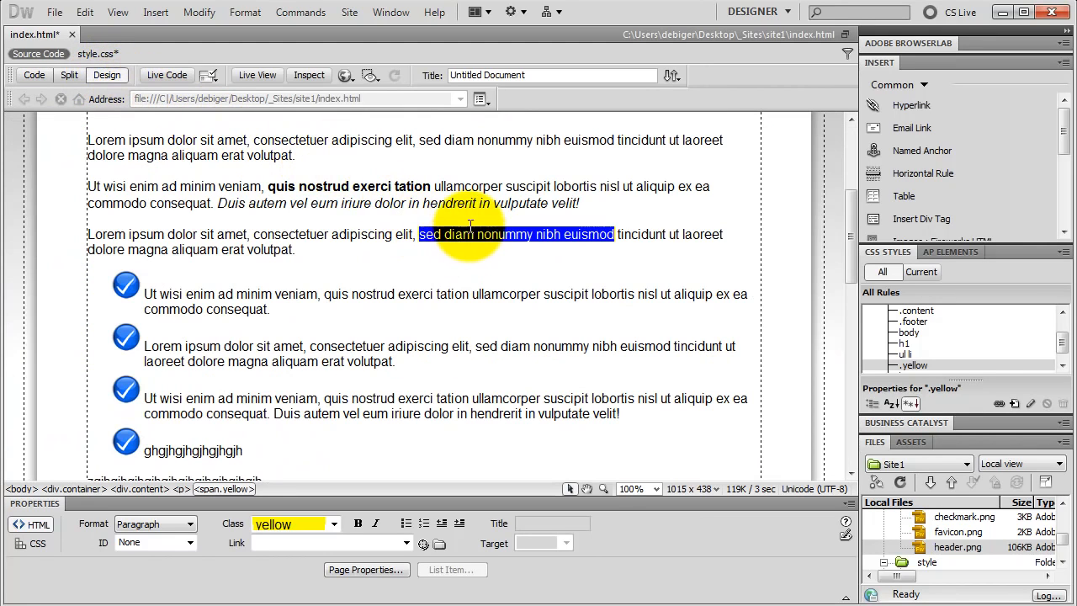
click(470, 234)
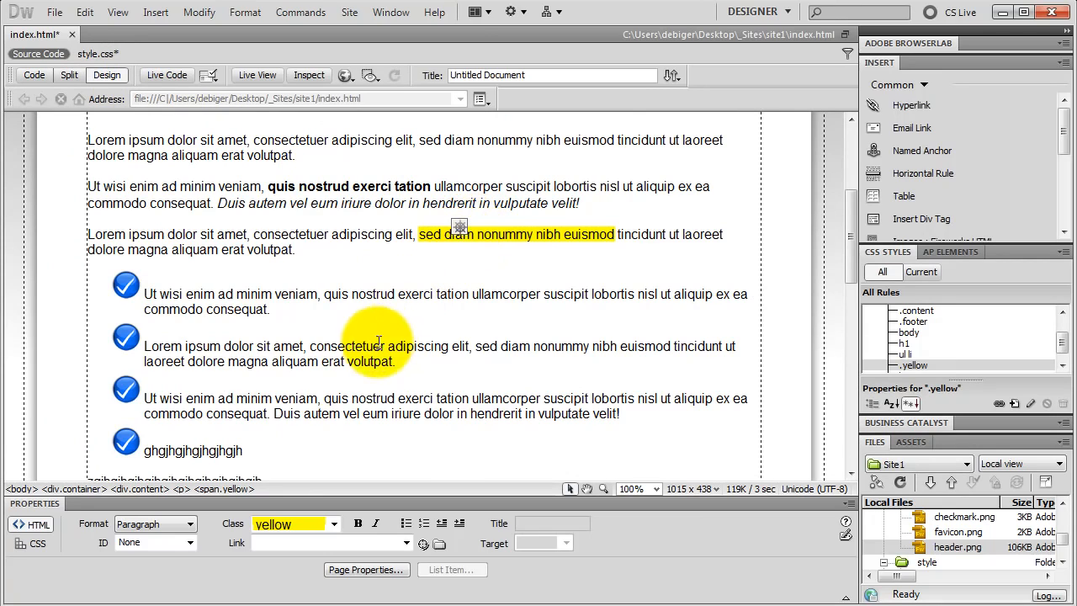
click(223, 489)
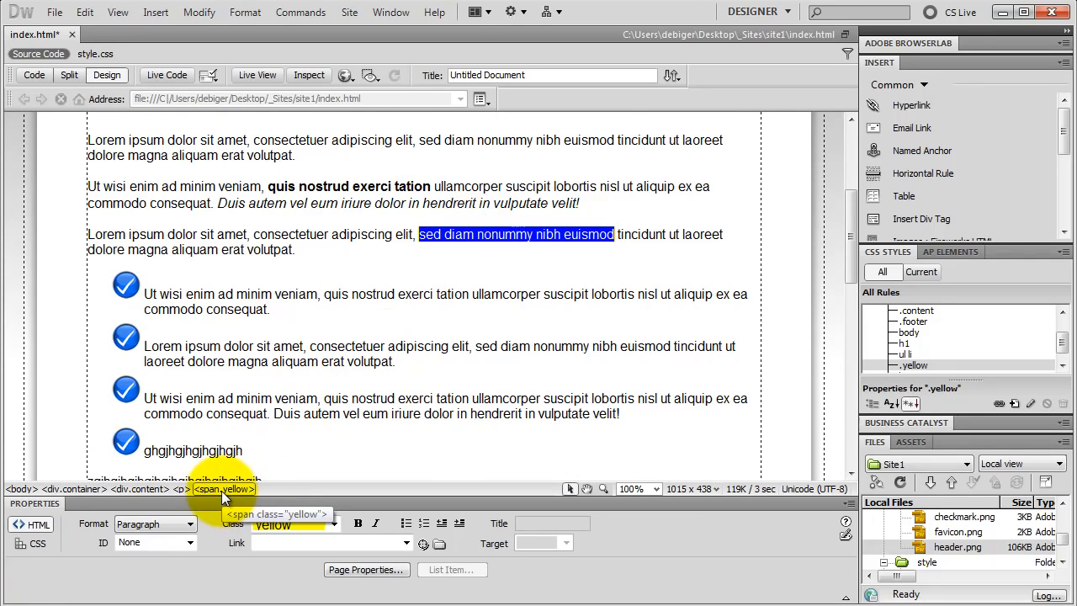
click(330, 527)
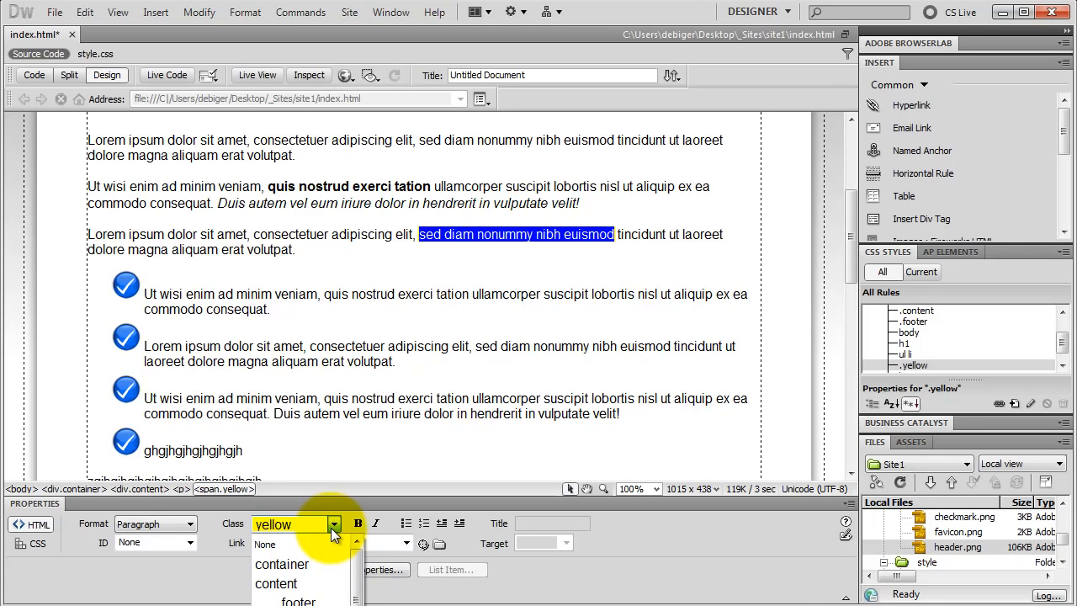
click(234, 491)
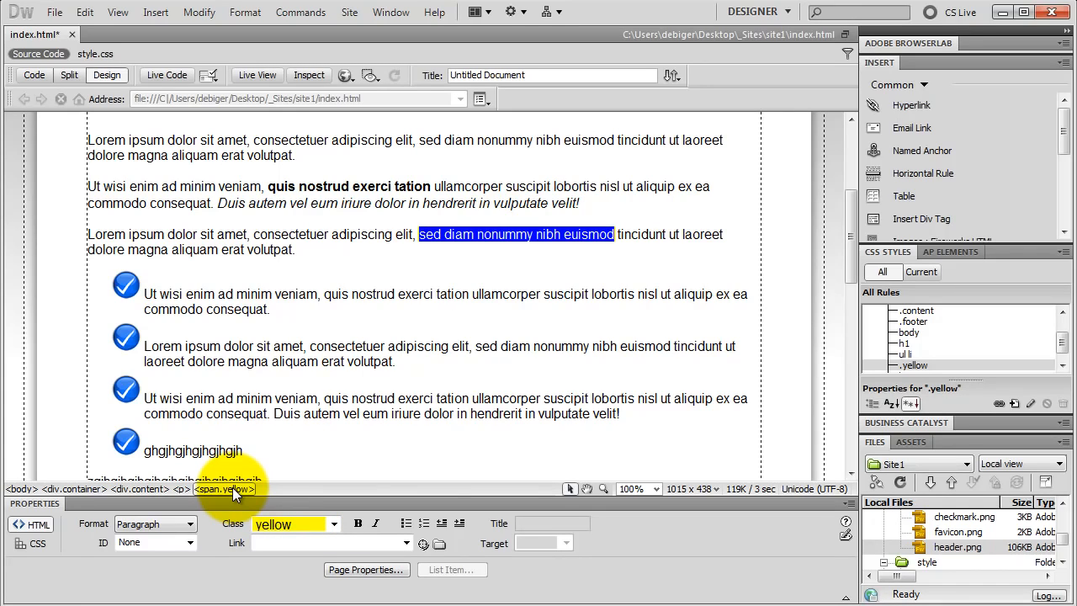
- Apply the yellow class to the entire first paragraph below the subheadline
click(209, 141)
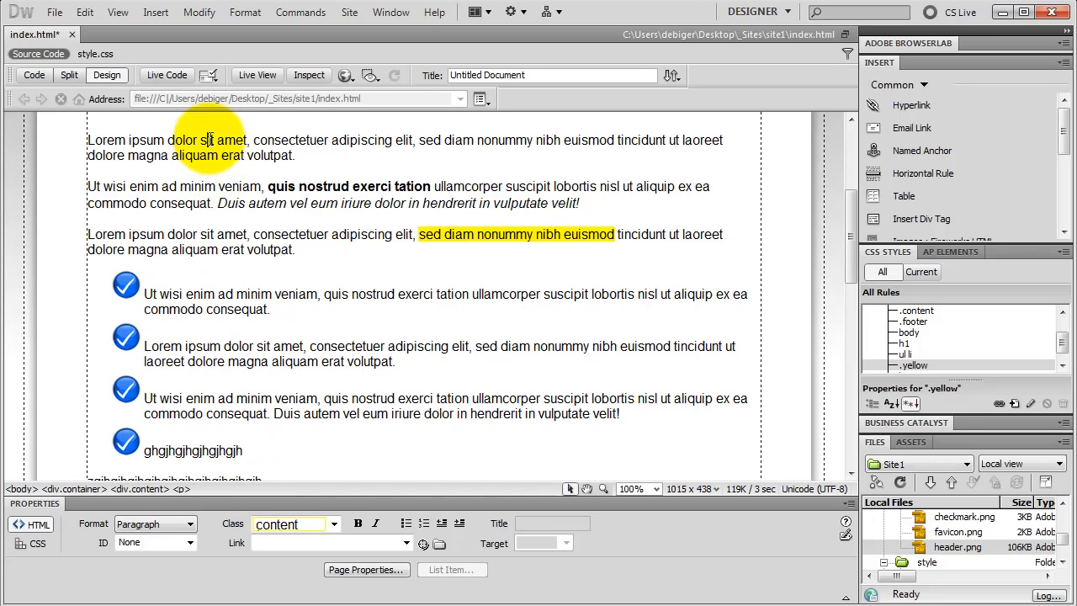
click(180, 489)
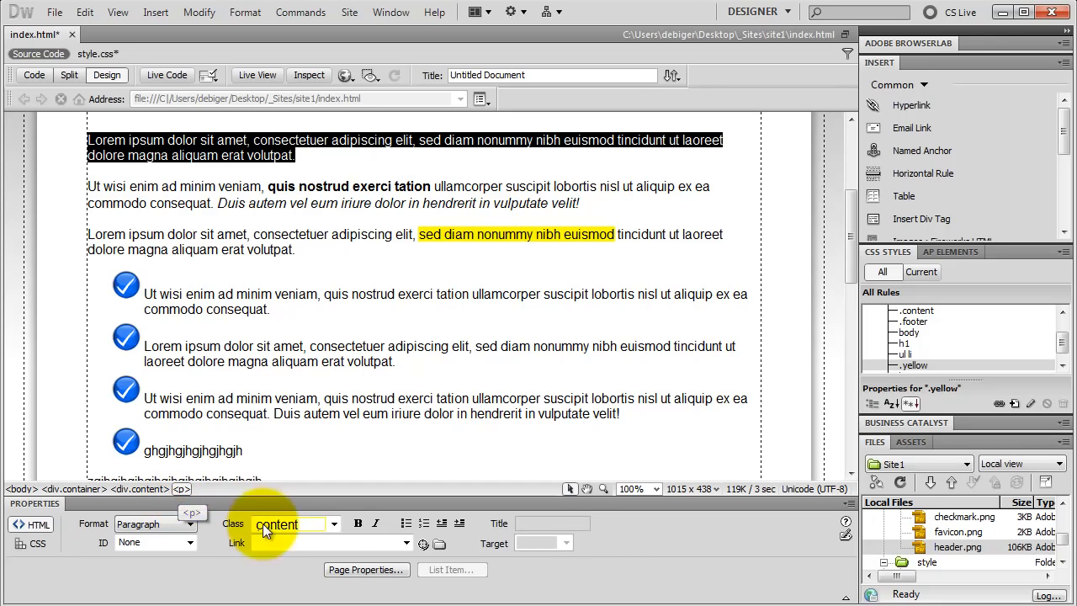
click(334, 524)
click(296, 589)
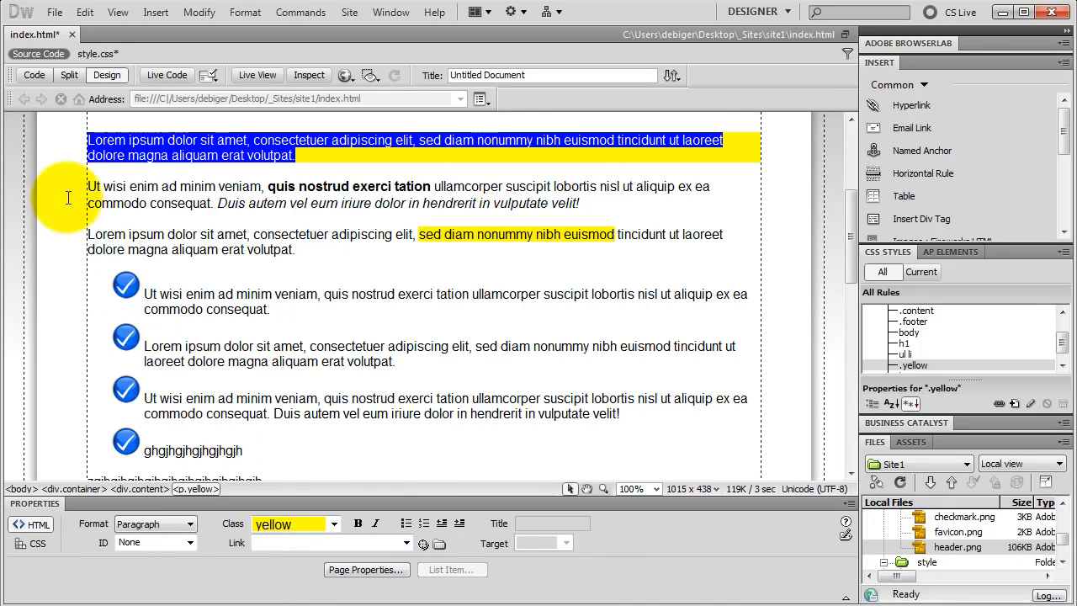
- Examine the first paragraph's class attribute in the source code, and remove the yellow class from that paragraph in the design view
click(37, 75)
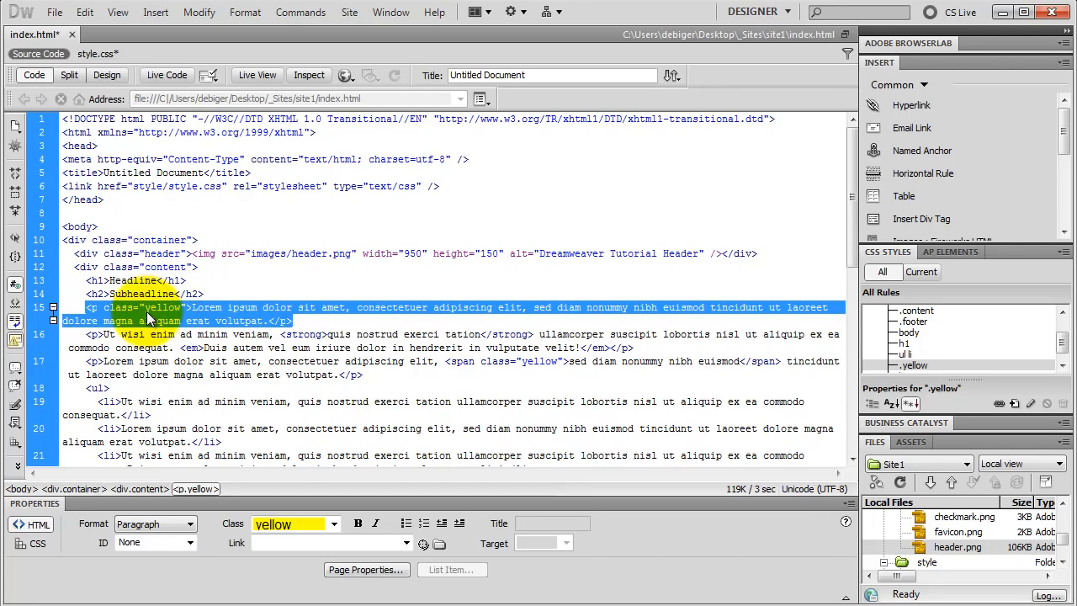
click(106, 75)
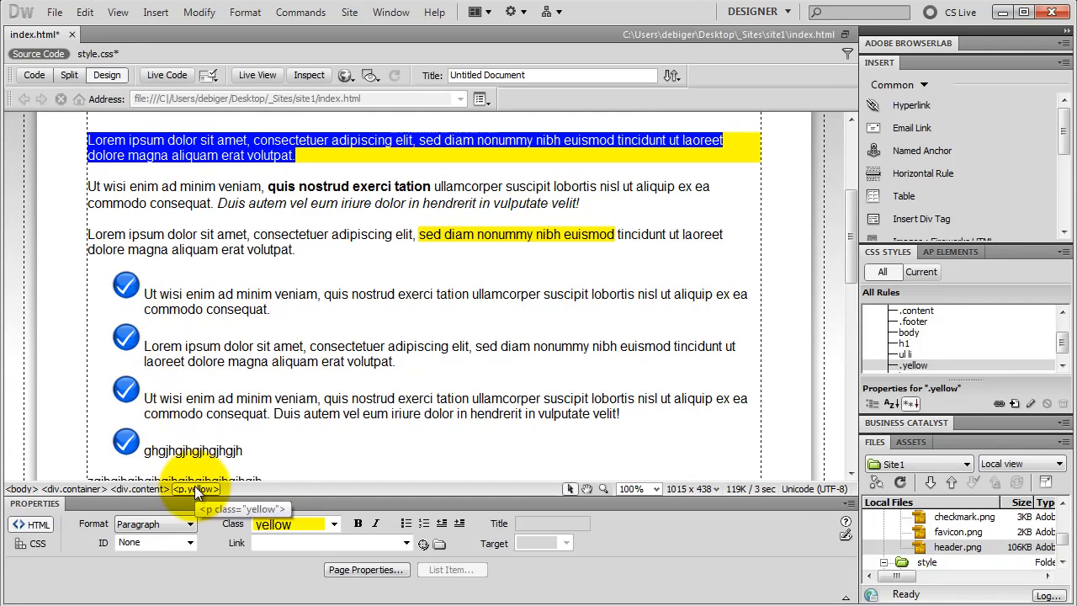
click(329, 526)
click(282, 562)
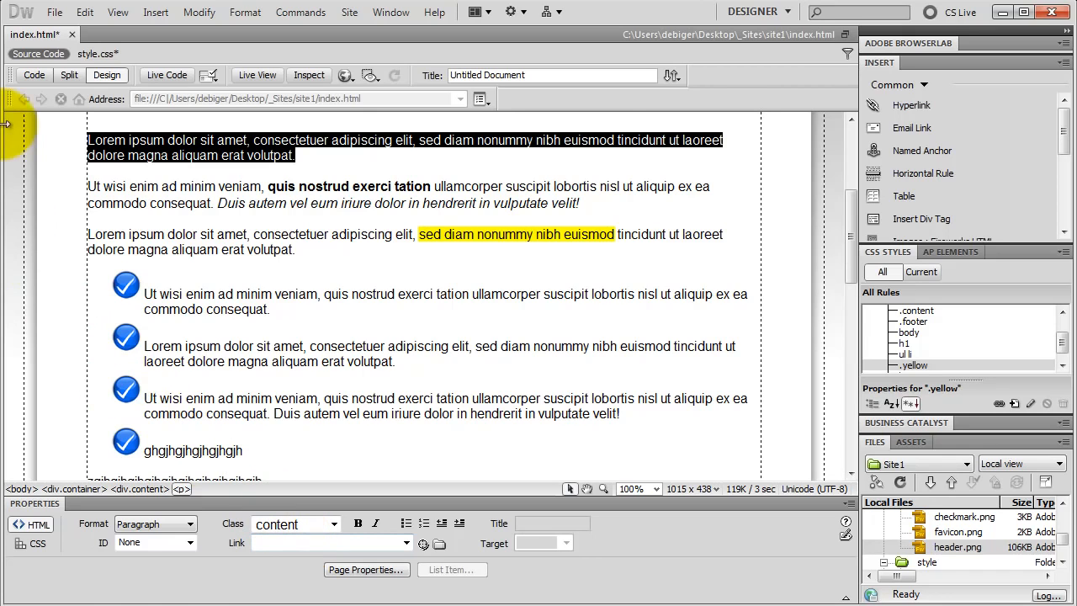
- Add an inline style with text-align:center; to the opening tag of the first paragraph below the subheadline in the source code
click(33, 75)
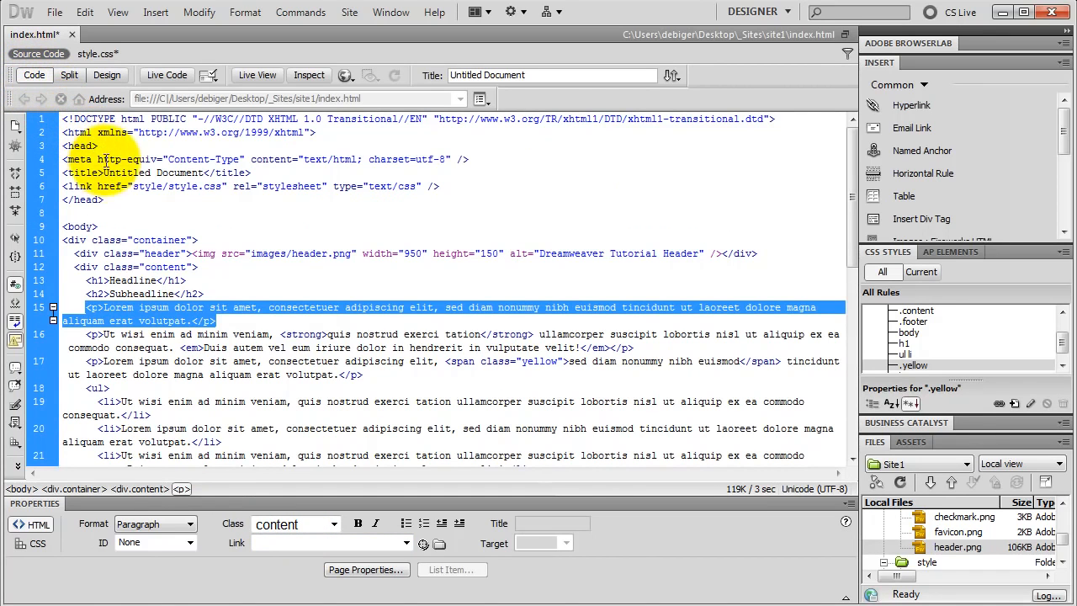
click(99, 309)
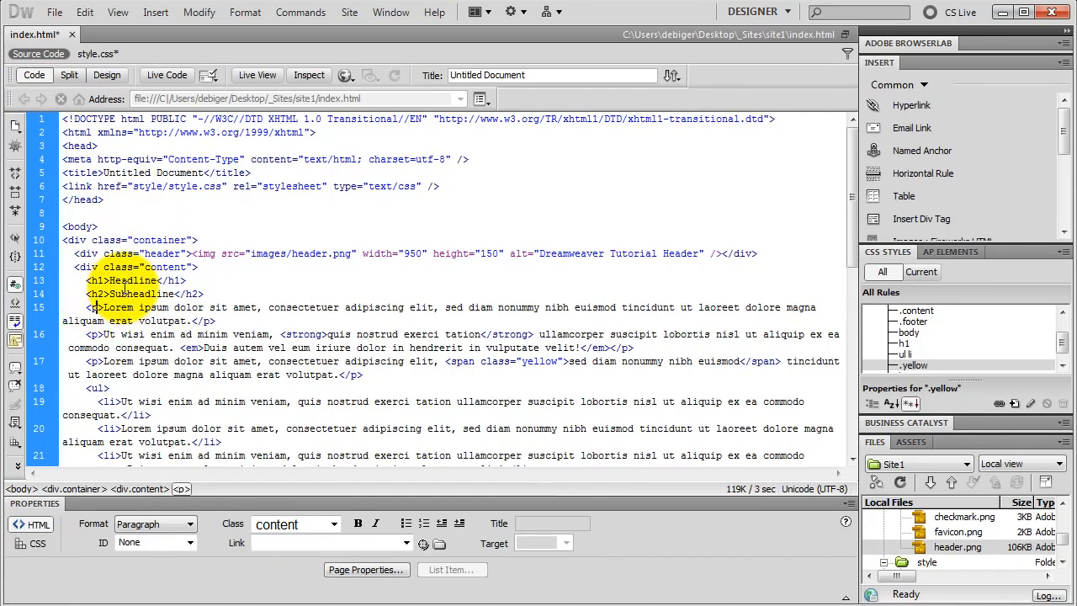
text(st)
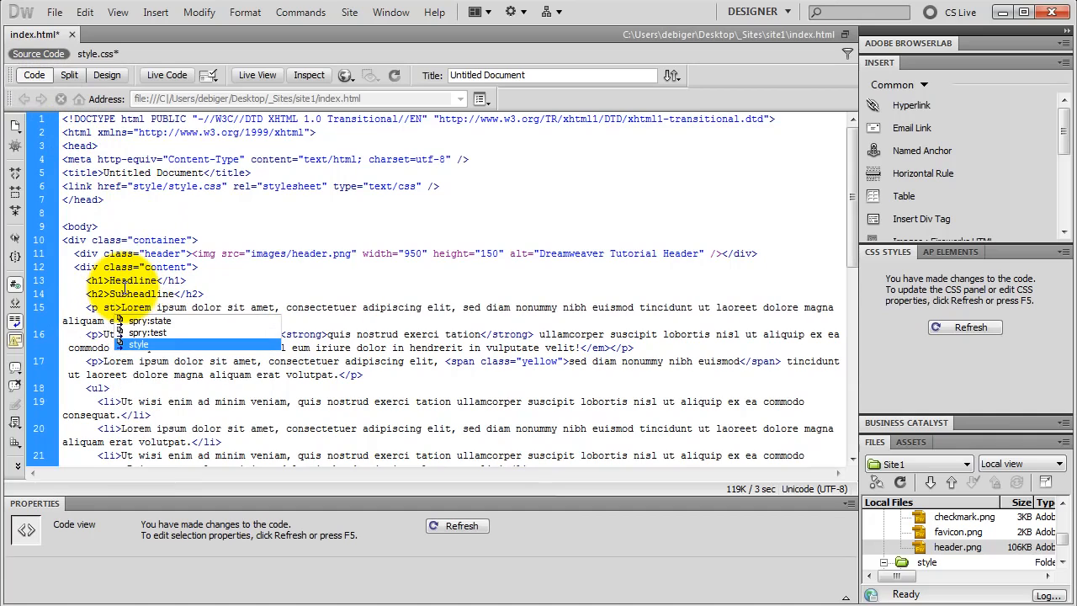
double_click(139, 343)
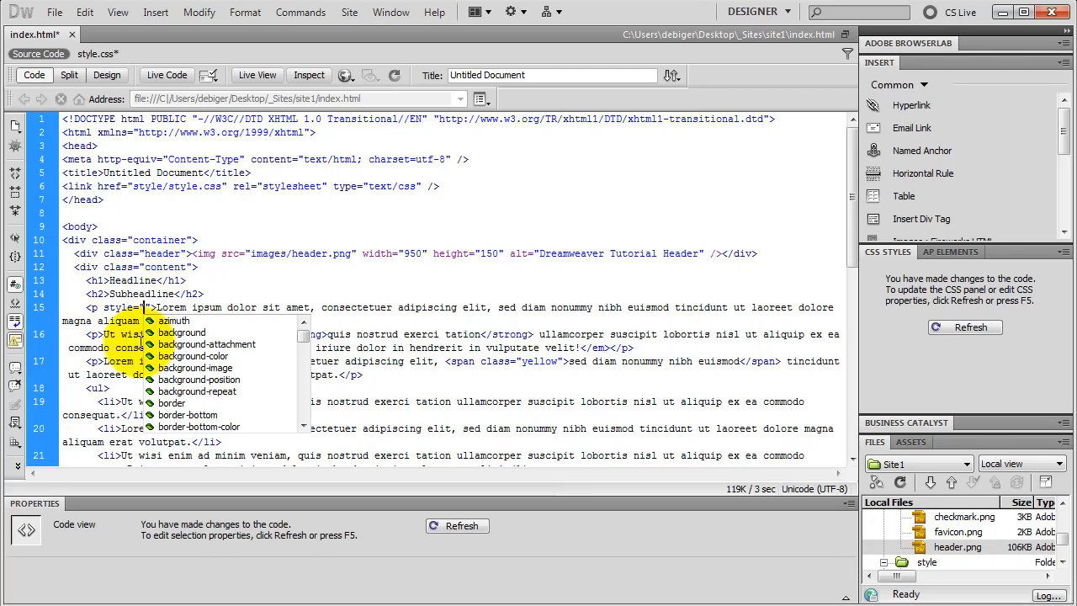
text(te)
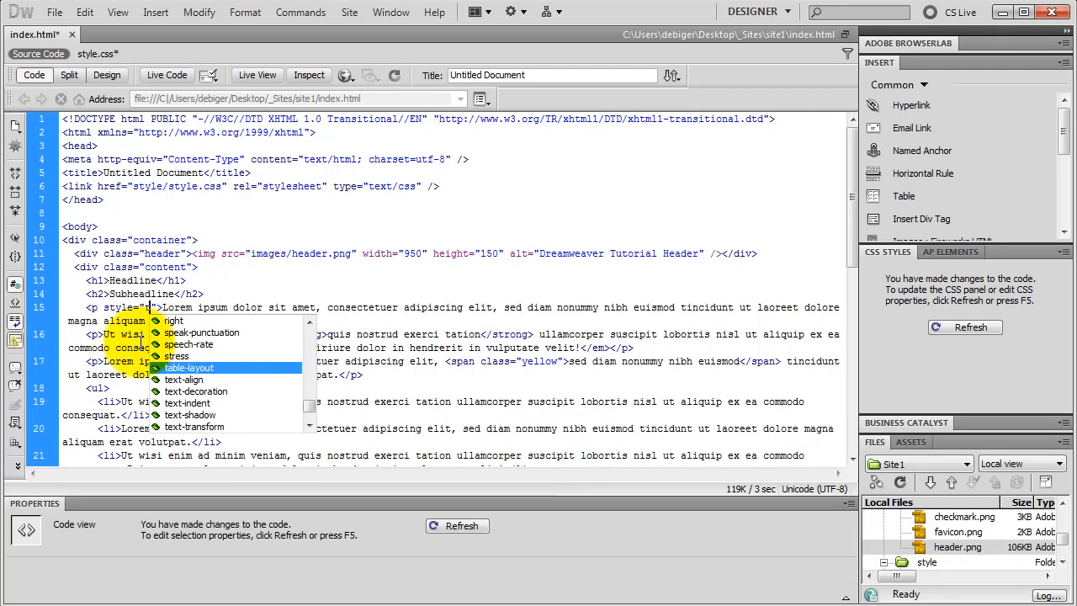
double_click(217, 371)
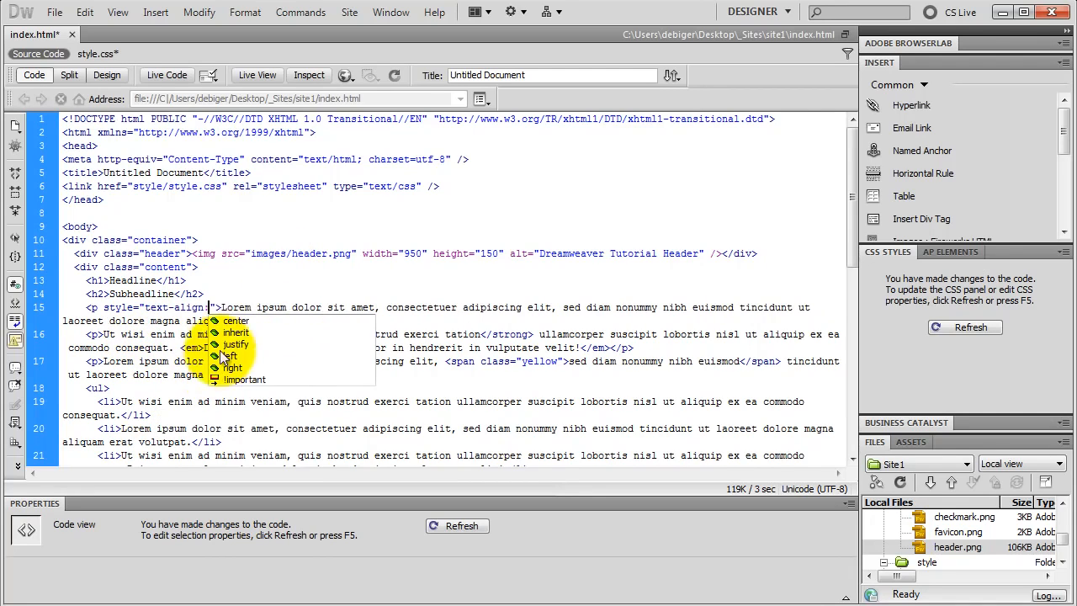
double_click(234, 323)
text(;)
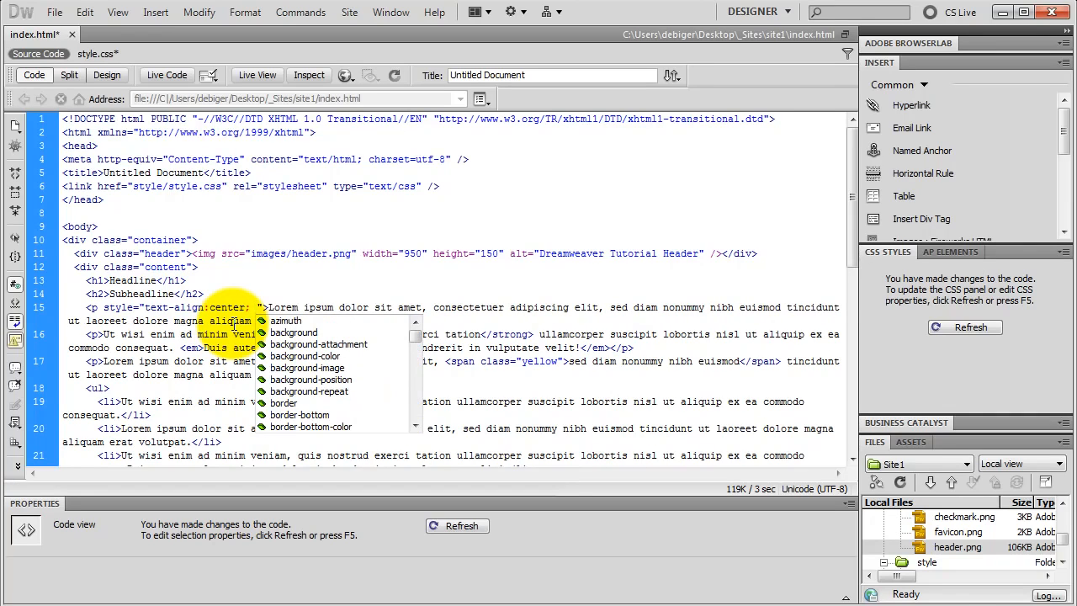
- Add text-transform:uppercase; to the first paragraph's inline style, and check the paragraph in the design view
text( te)
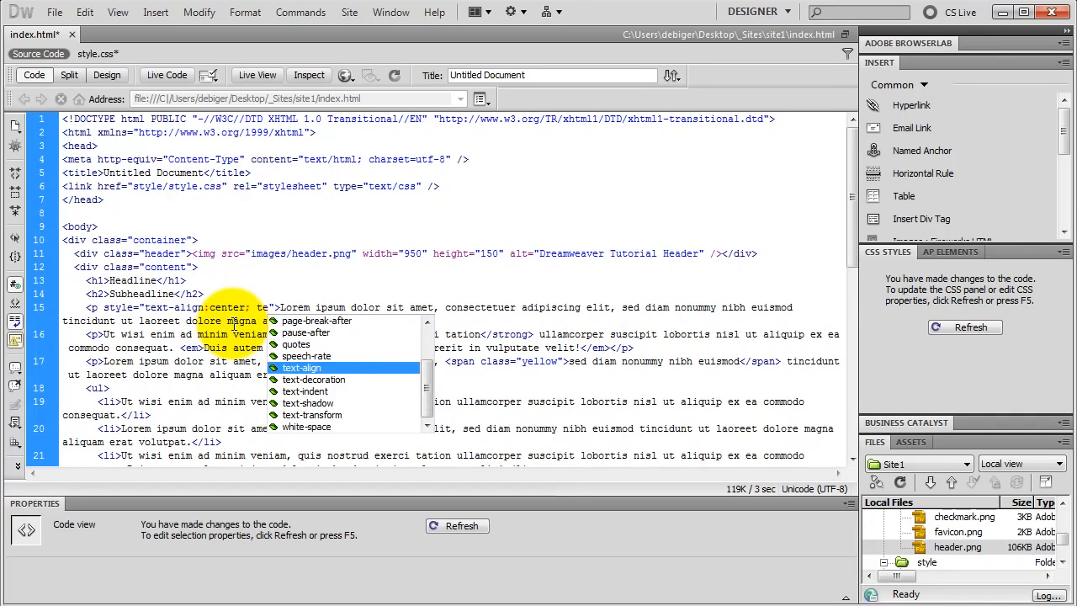
double_click(333, 413)
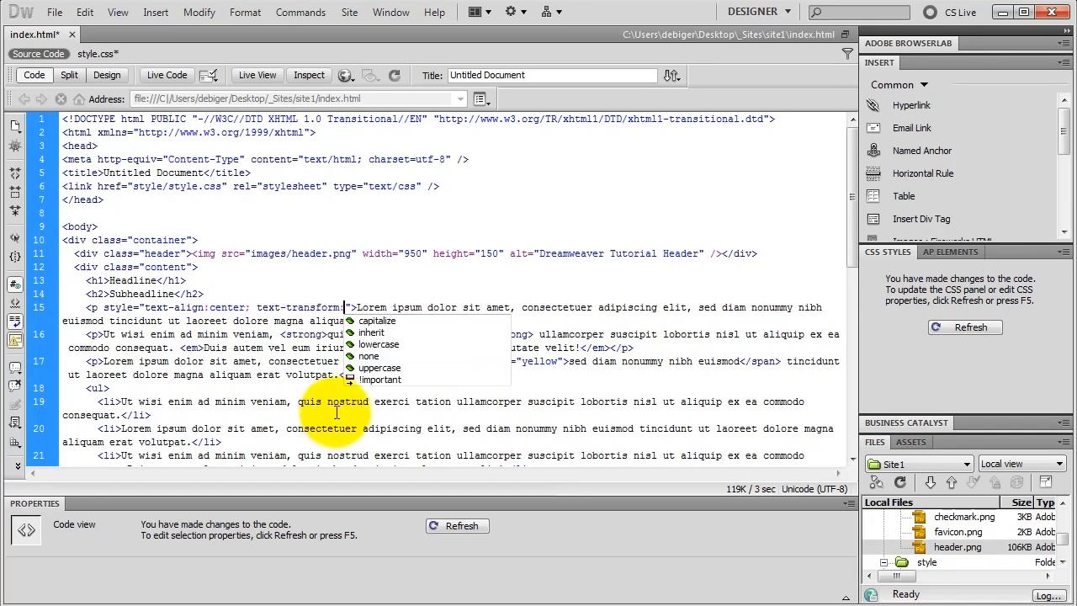
double_click(377, 370)
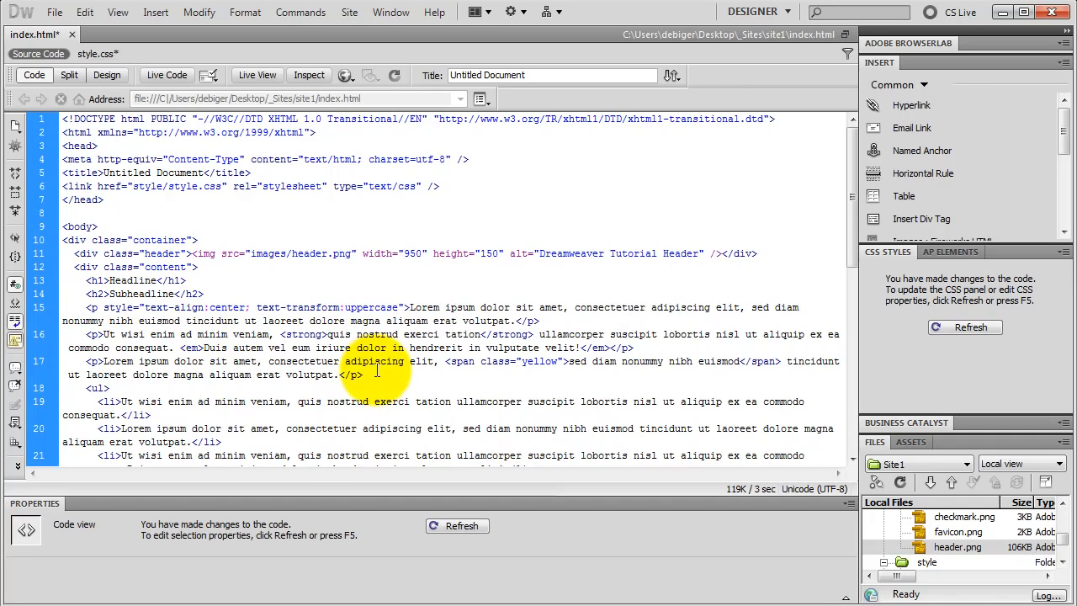
text(;)
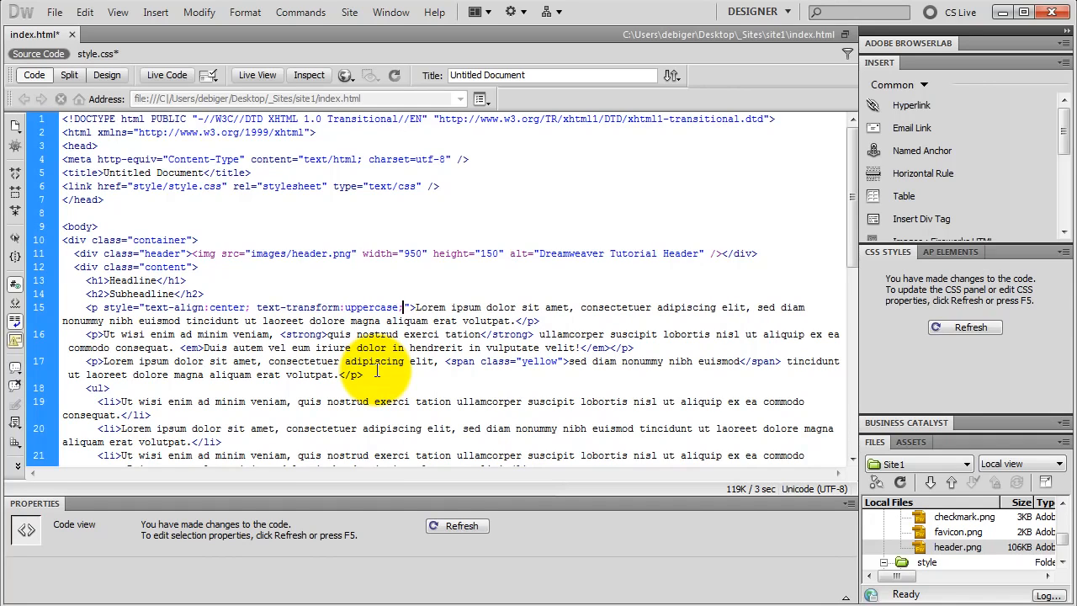
click(106, 75)
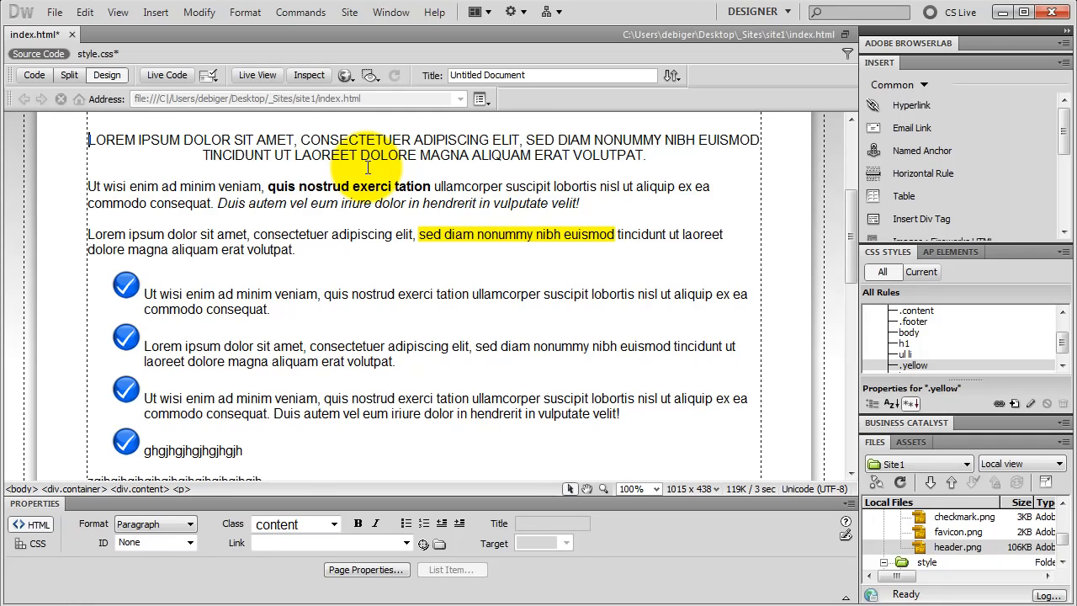
- Select the page title text in the source code, and preview the page in Safari, saving the page and its modified related files
click(35, 75)
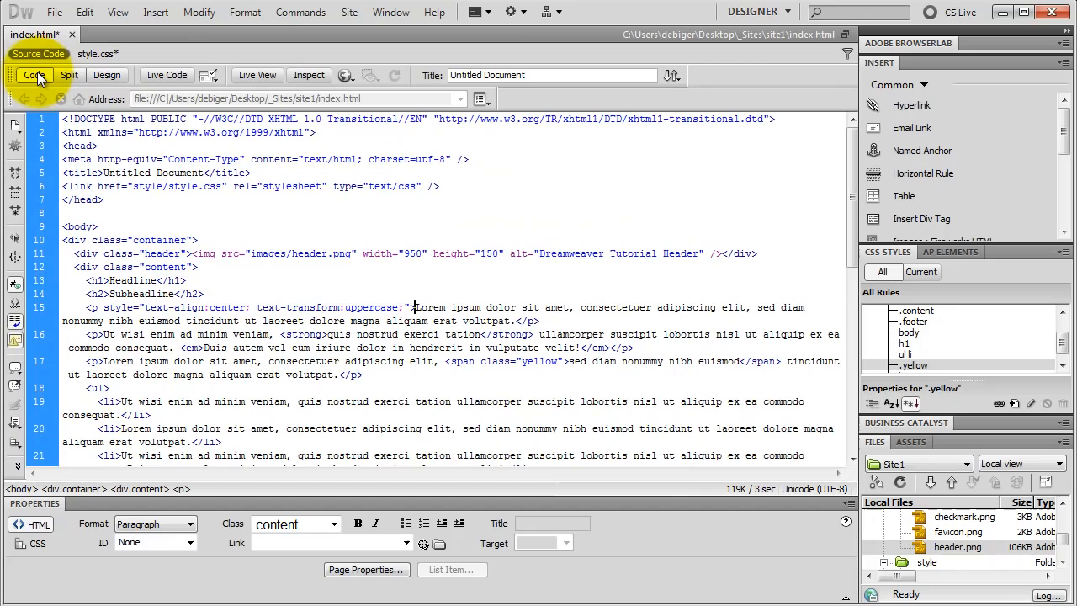
click(138, 195)
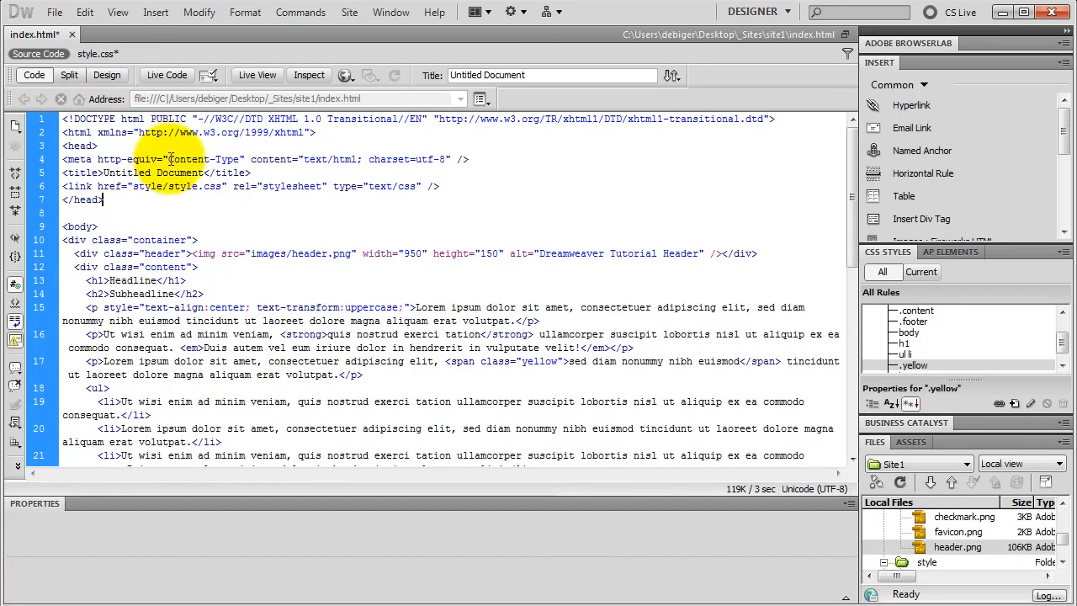
drag(102, 172, 205, 173)
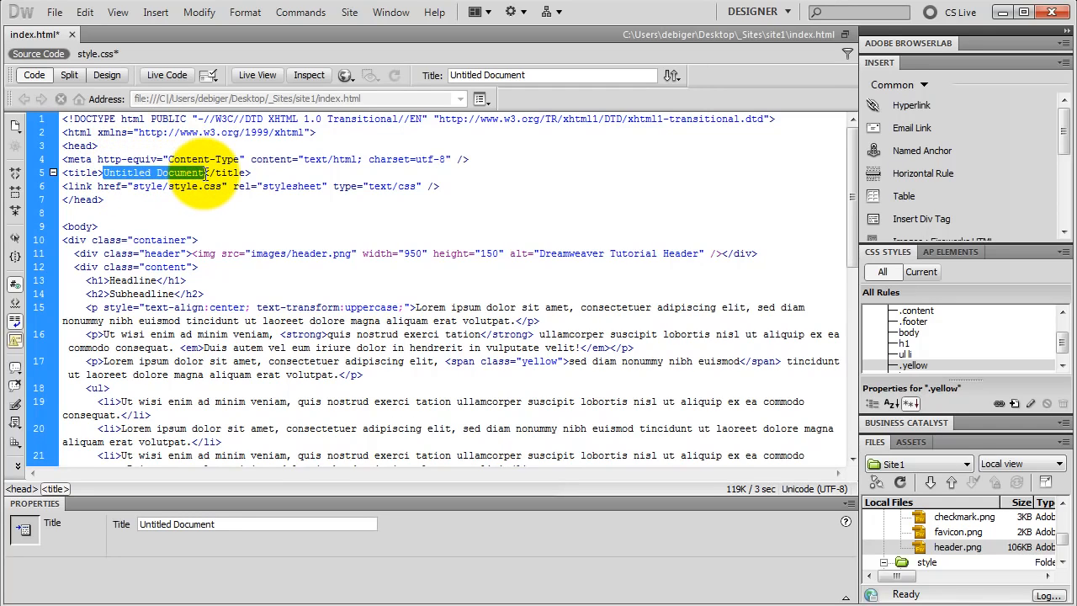
click(345, 77)
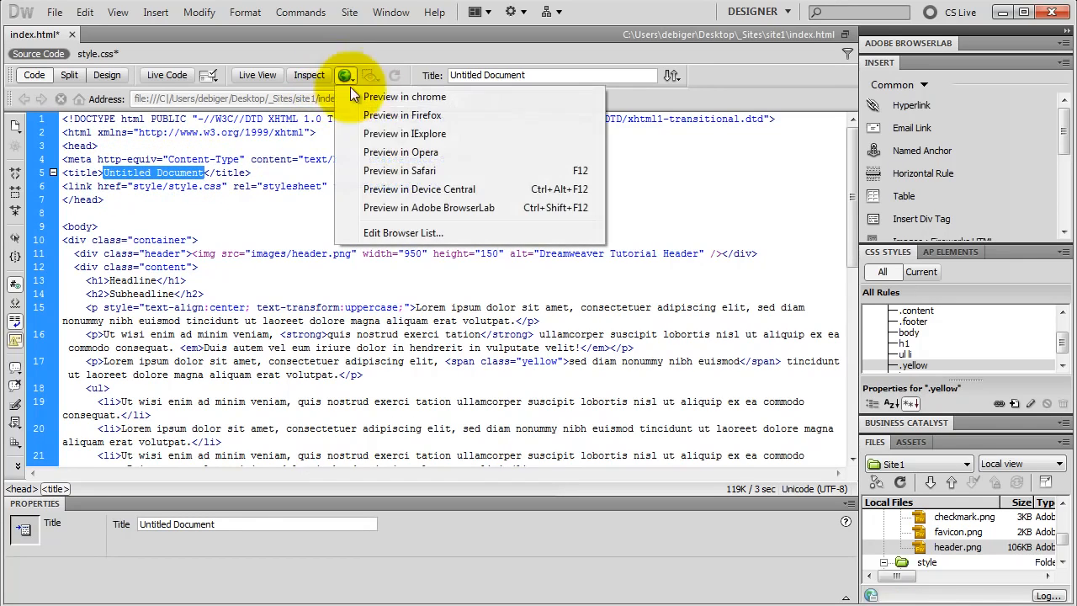
click(384, 168)
click(469, 345)
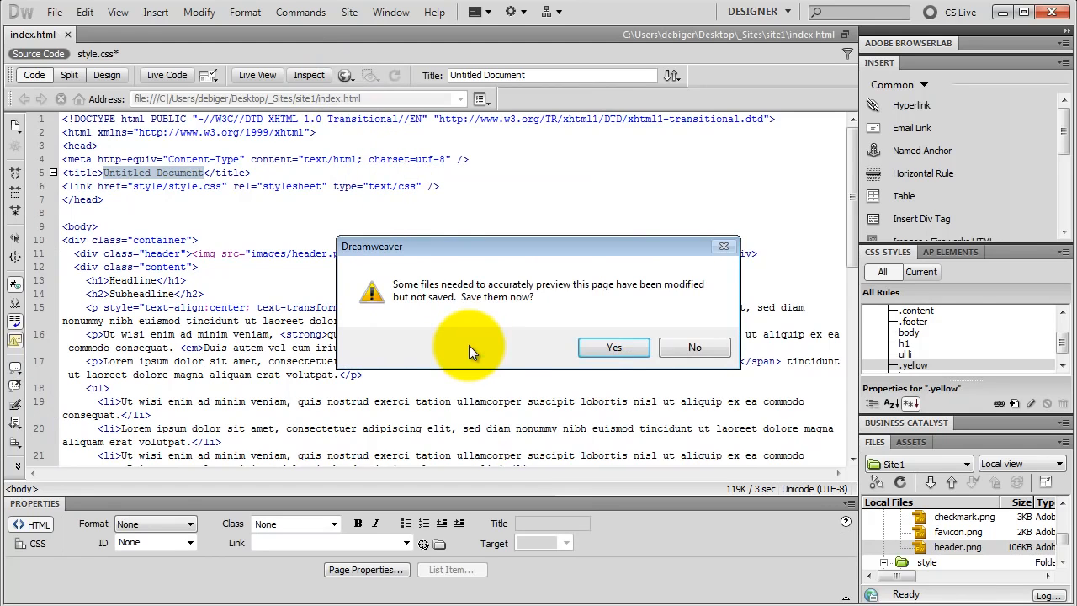
click(596, 346)
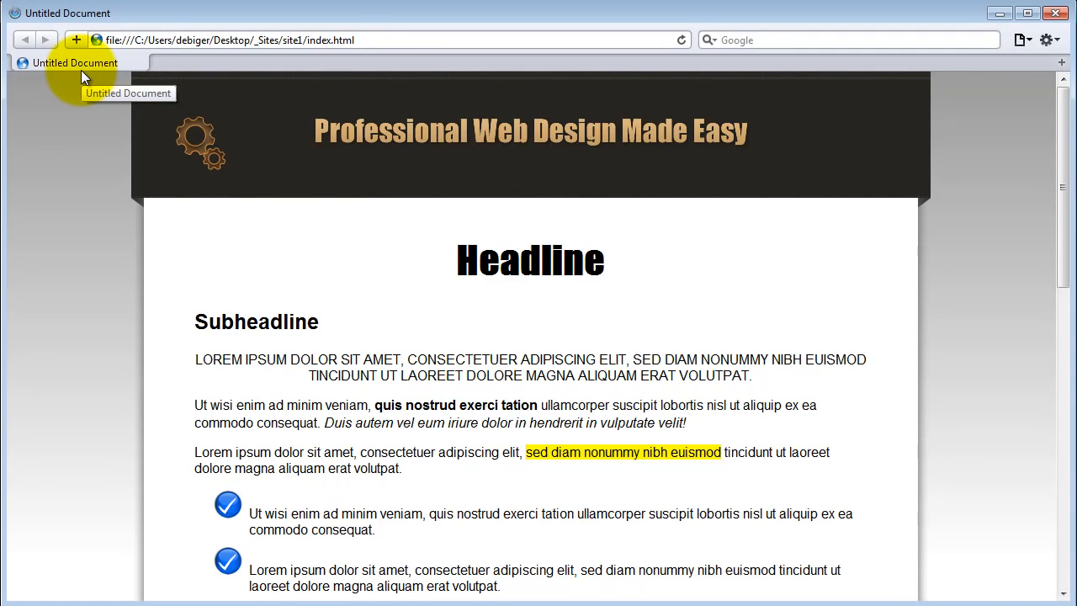
- Search Google for "dreamweaver" in a new browser tab
double_click(174, 61)
click(724, 40)
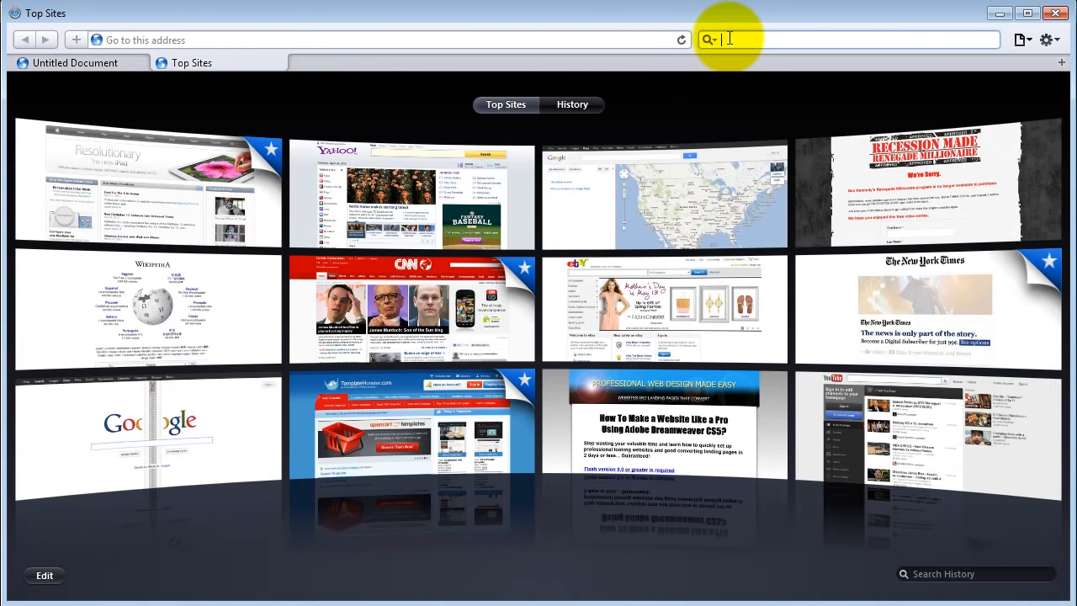
text(dreamwe)
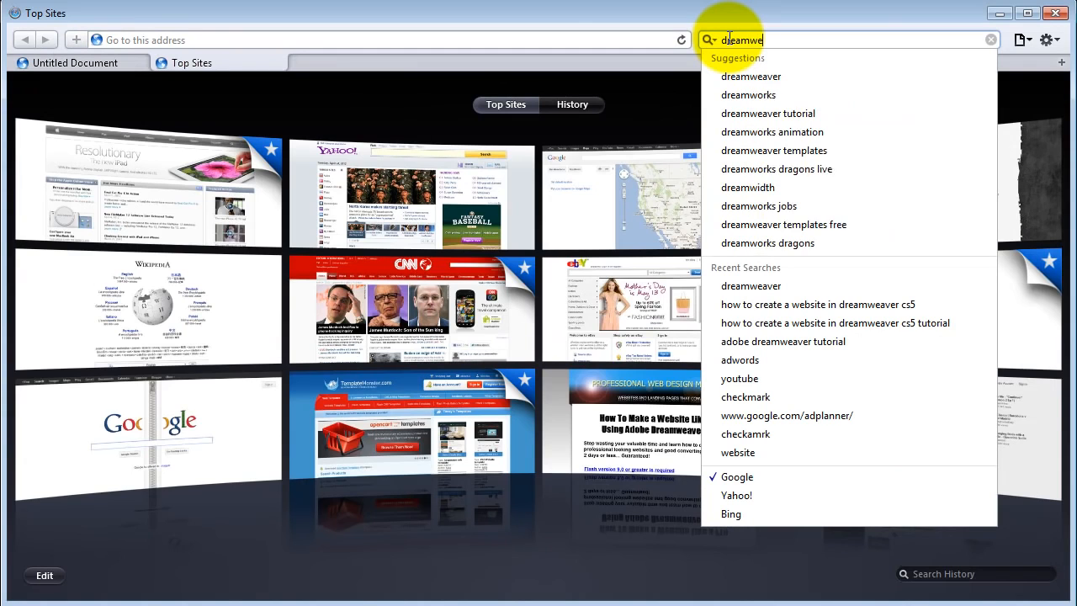
text(aver)
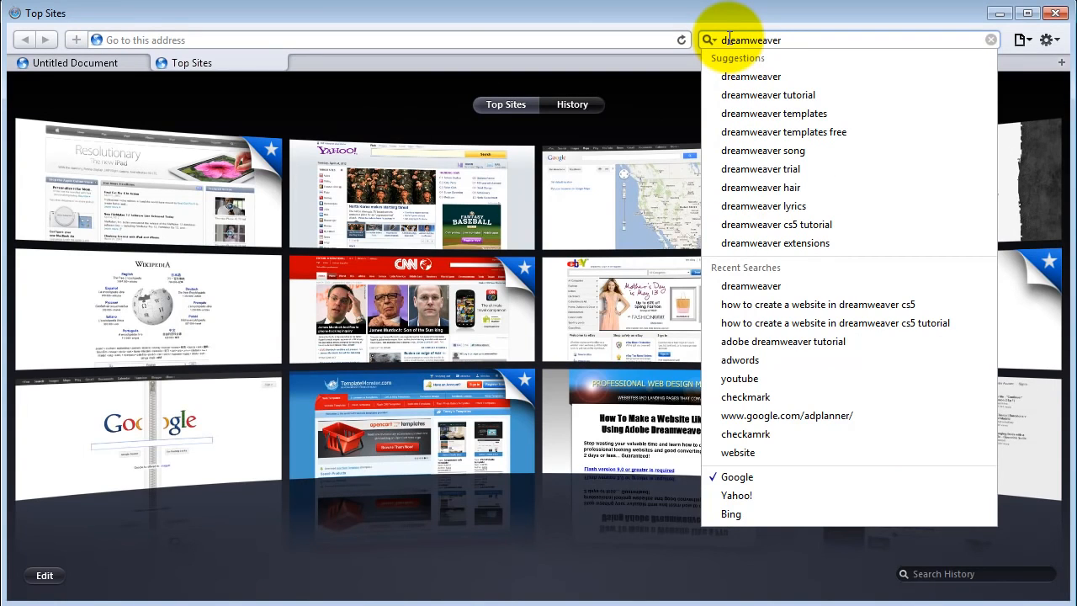
key(Return)
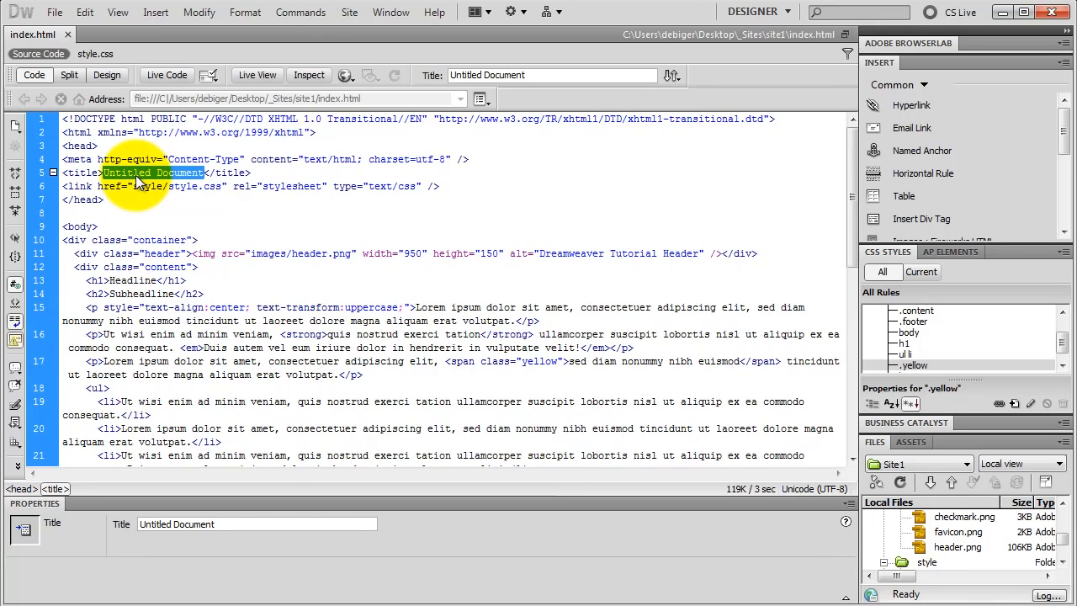
- Set the page title in the source code to "Adobe Dreamweaver Tutorial, How to create a website using Dreamweaver CS5", and add an empty line below
text(Adobe Dreamweaver Tutorial, How to create a website using Dreamweaver CS5)
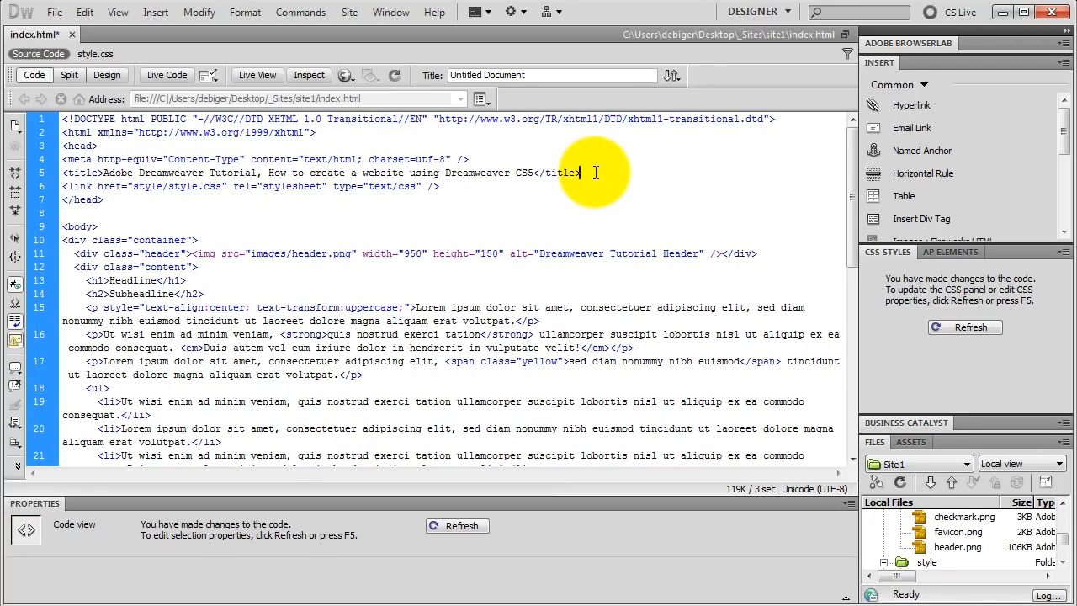
key(Return)
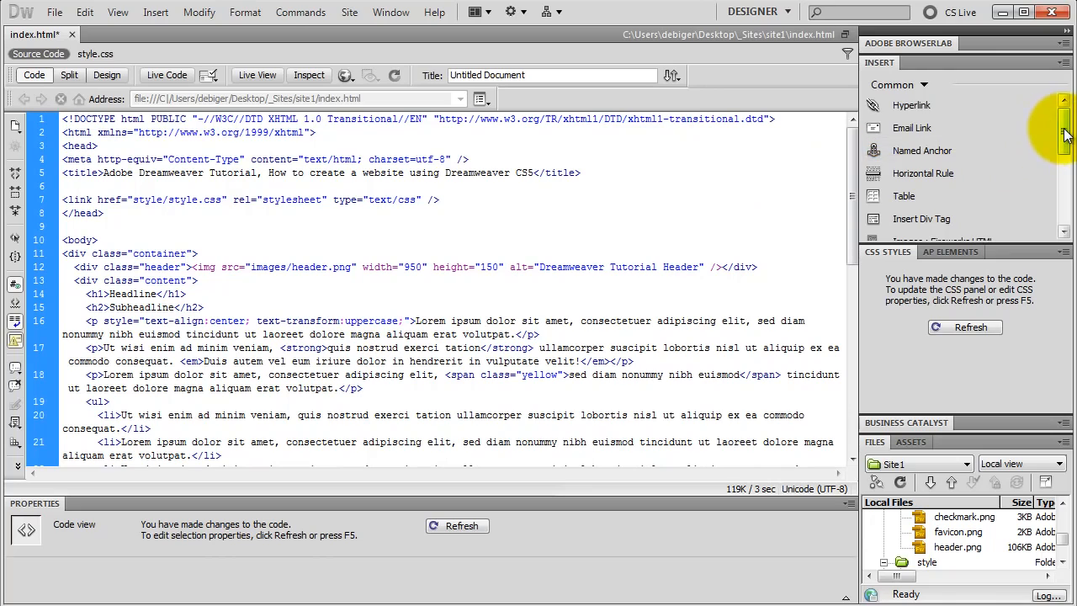
- Insert a description meta tag below the title with content "Adobe Dreamaweaver CS5 Video Tutorials Show You How to Make a Webiste Like a Pro"
drag(1067, 132, 1063, 223)
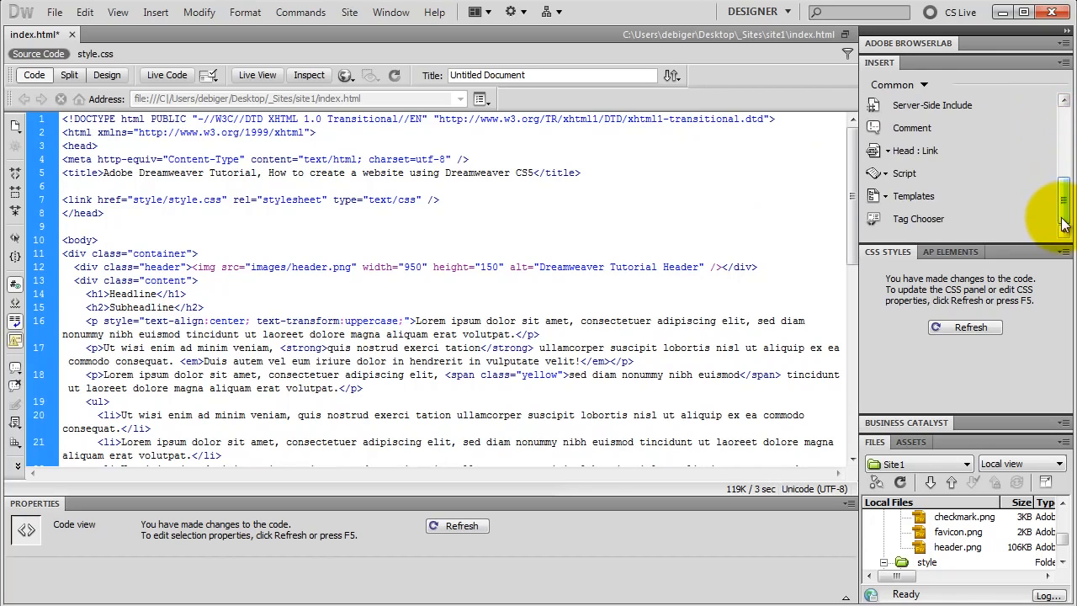
click(887, 150)
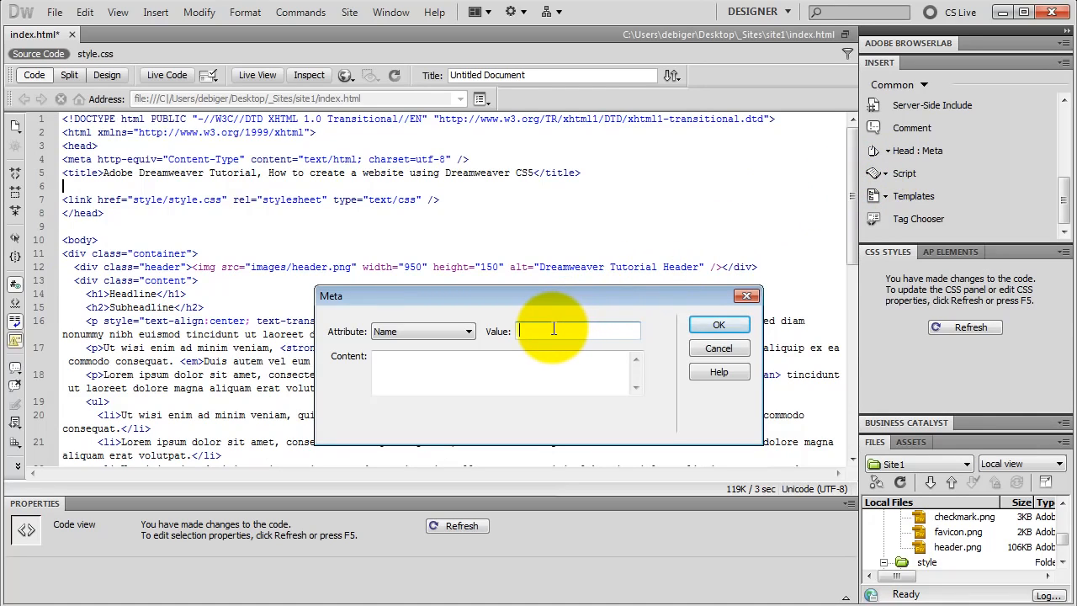
text(description)
click(420, 373)
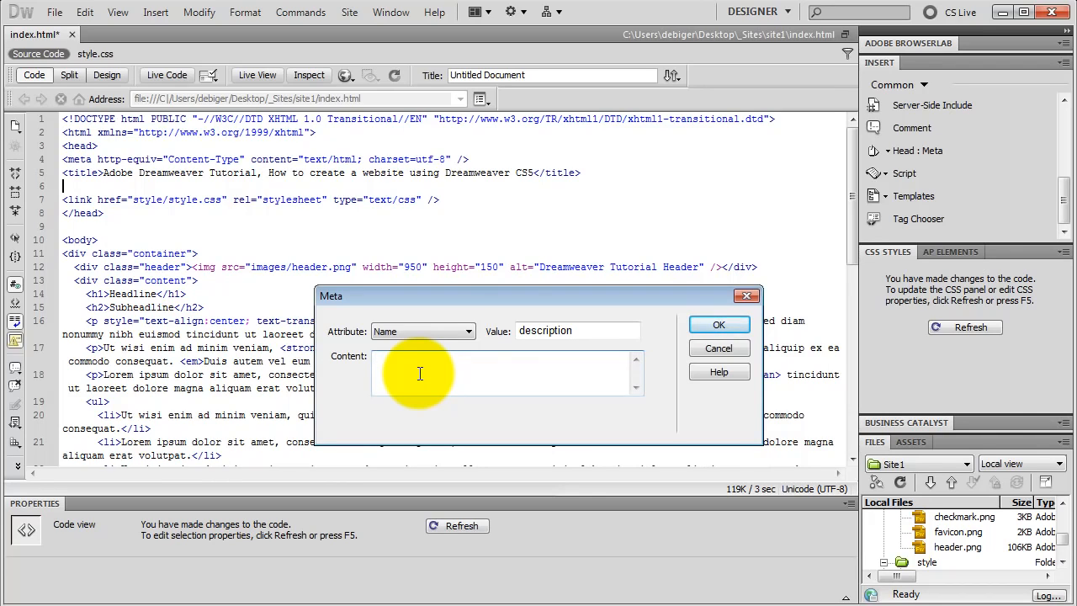
key(alt+Tab)
key(alt+Tab)
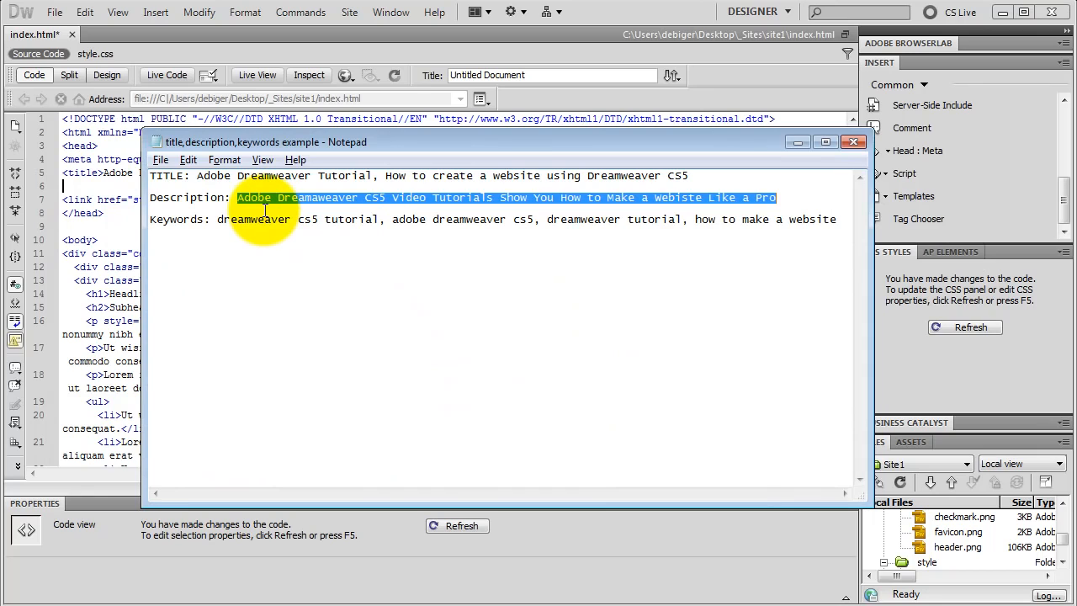
key(alt+Tab)
text(Adobe Dreamweaver CS5 Video Tutorials Show You How to Make a Webiste Like a Pro)
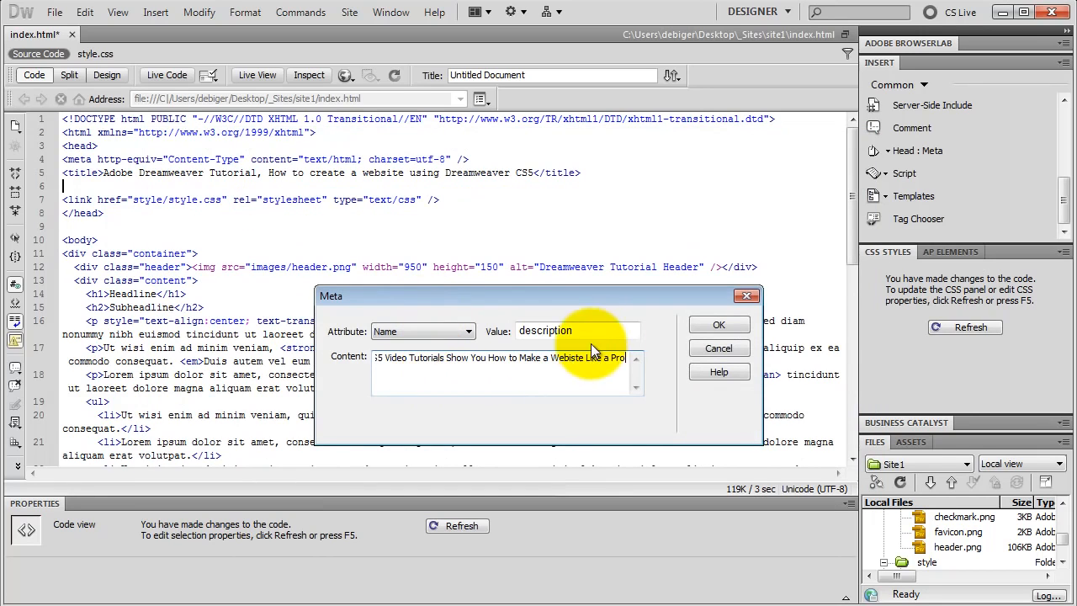
click(719, 325)
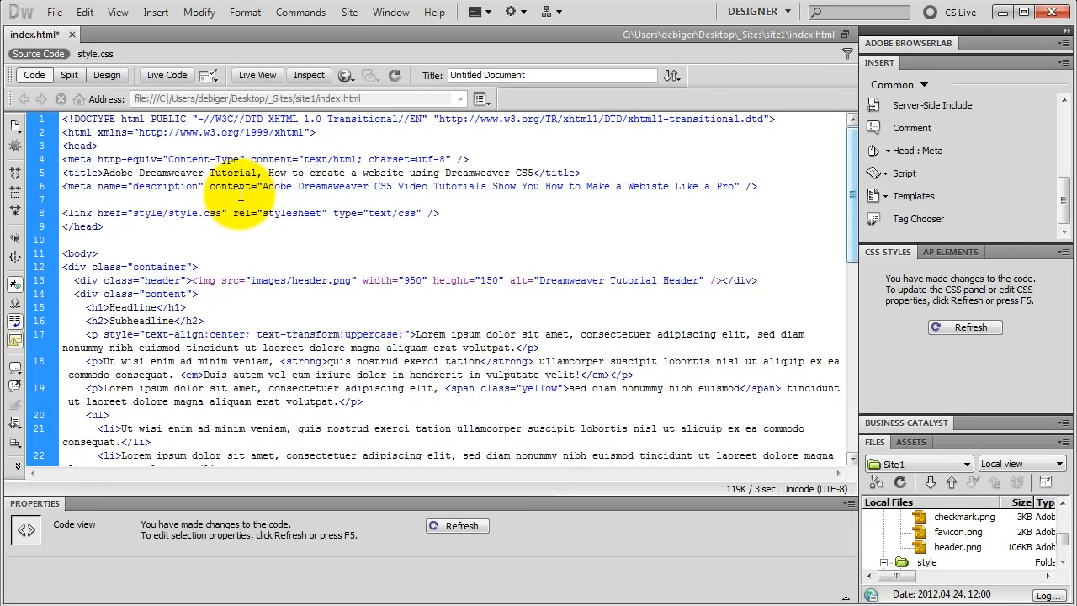
- Insert a keywords meta tag with content "dreamweaver cs5 tutorial, adobe dreamweaver cs5, dreamweaver tutorial, how to make a website", copied from the Notepad example
click(888, 152)
click(889, 173)
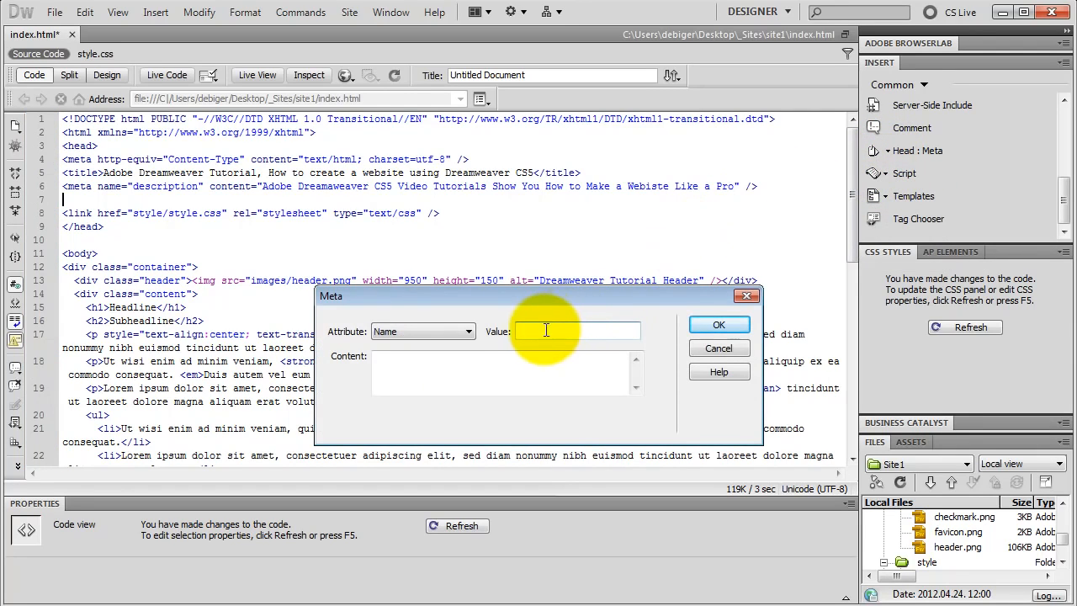
text(keywords)
click(391, 378)
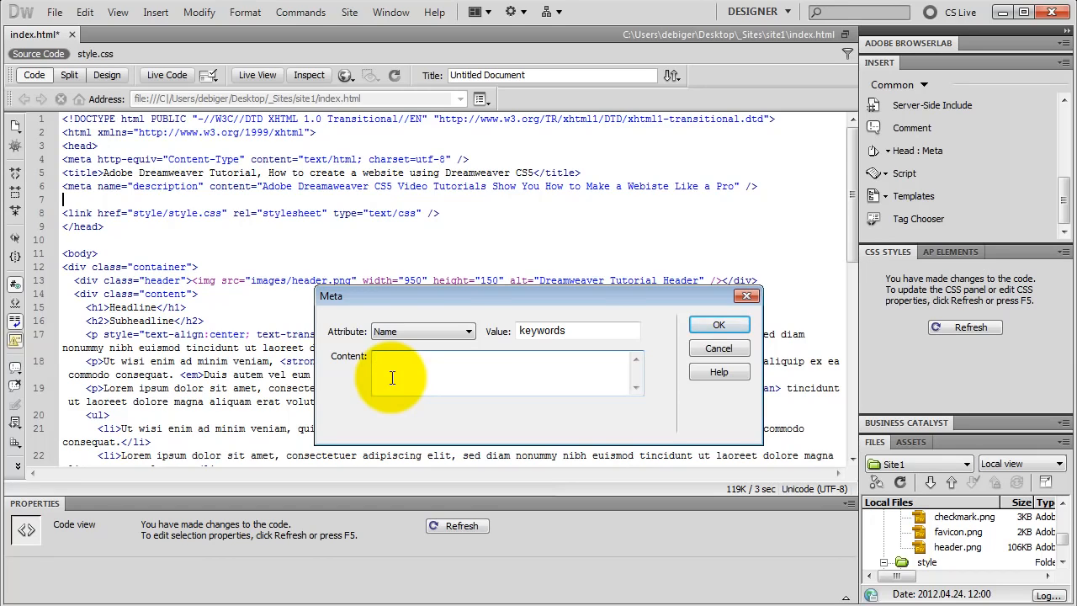
key(alt+Tab)
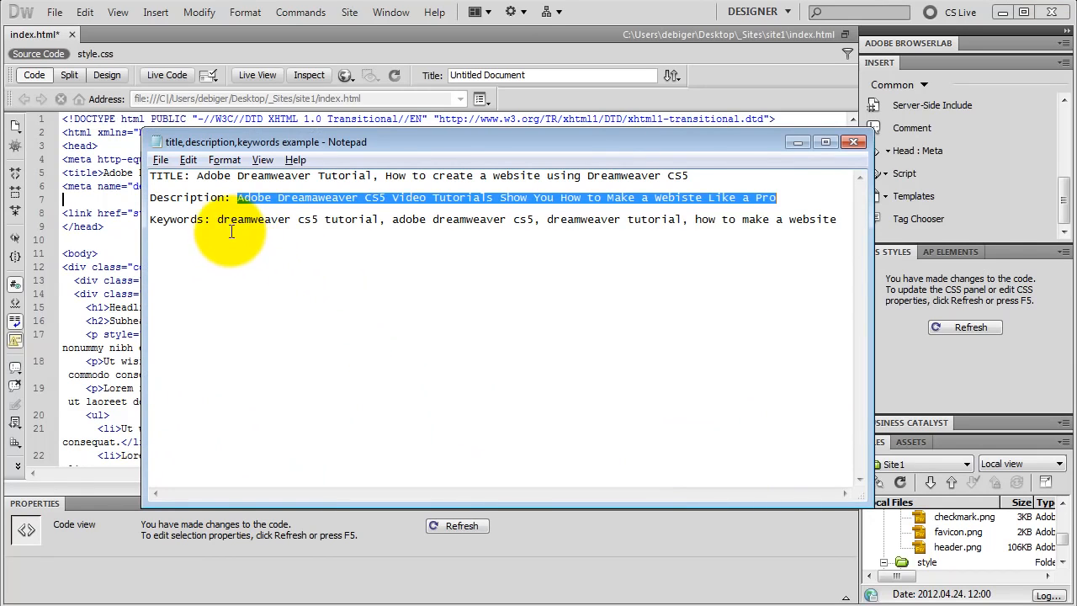
drag(216, 220, 863, 219)
key(ctrl+c)
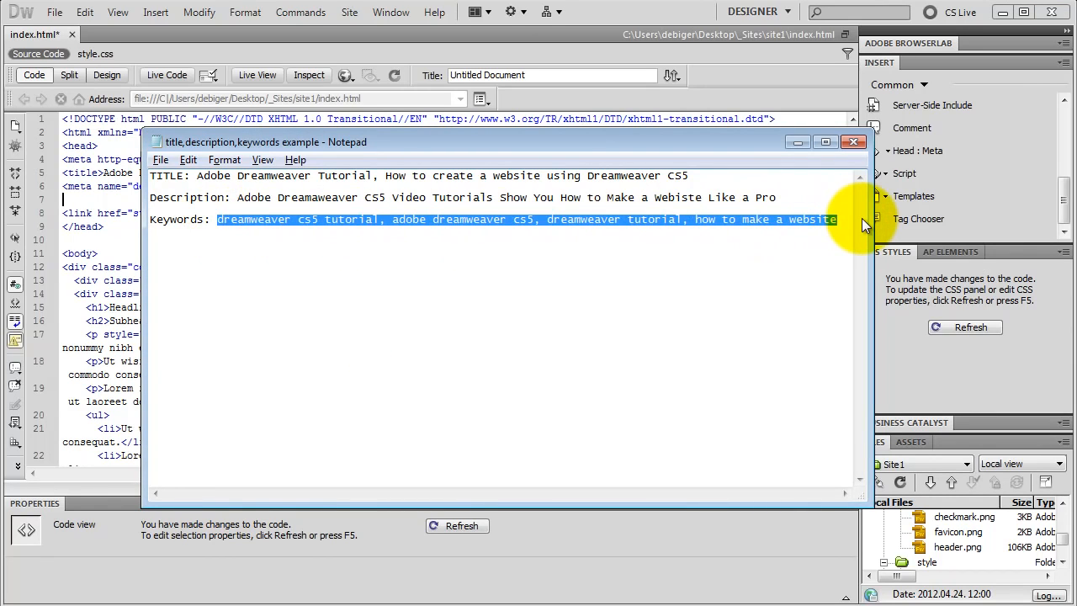
key(alt+Tab)
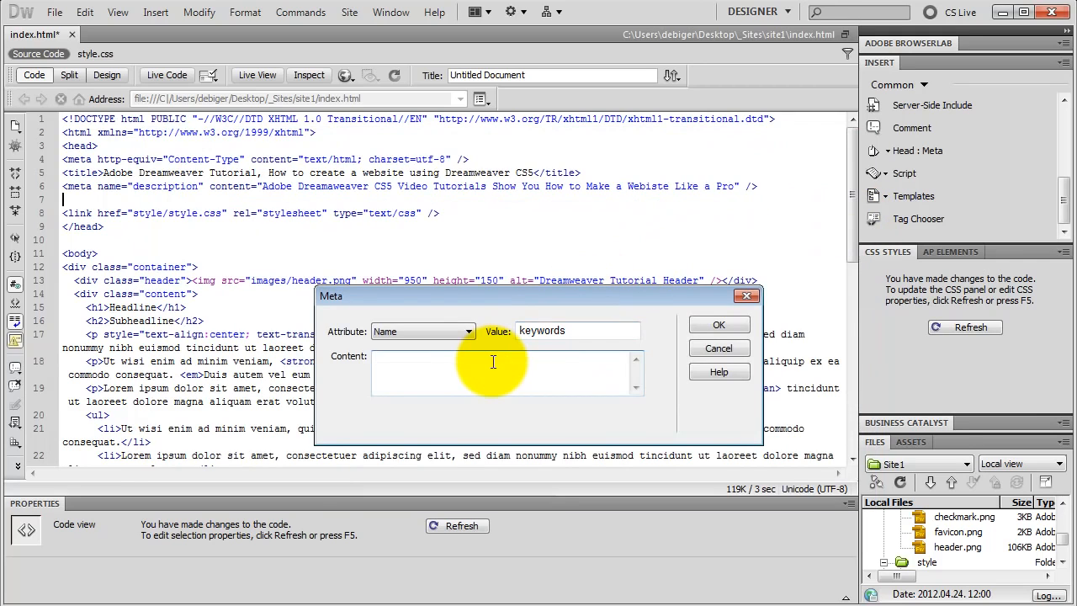
click(494, 361)
key(ctrl+v)
click(719, 324)
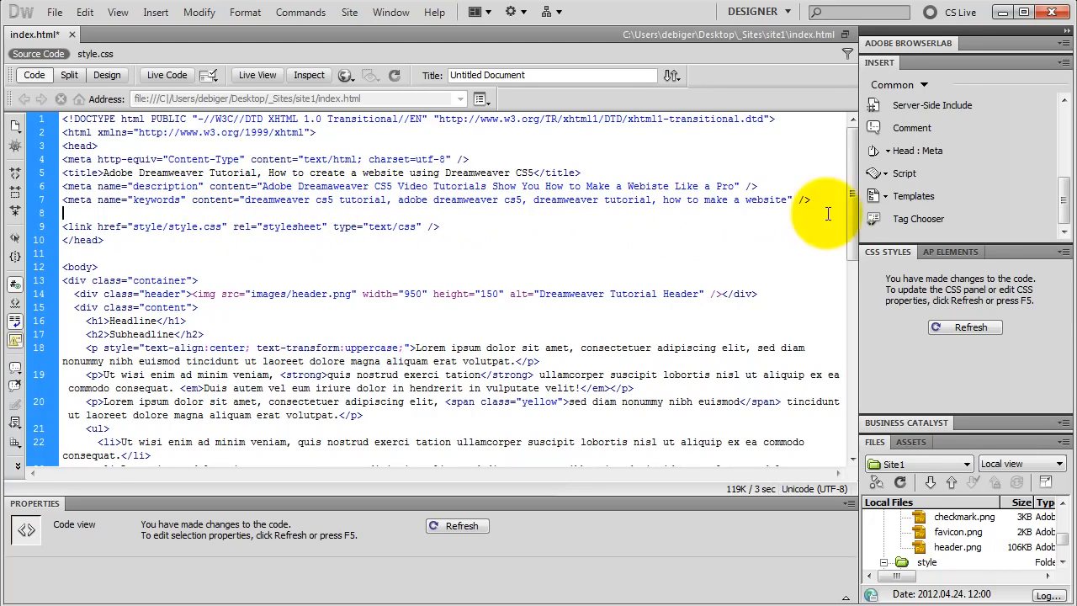
- Insert a head link to images/favicon.png with the Rel value "shortcut icon" below the keywords meta tag
click(887, 151)
click(880, 257)
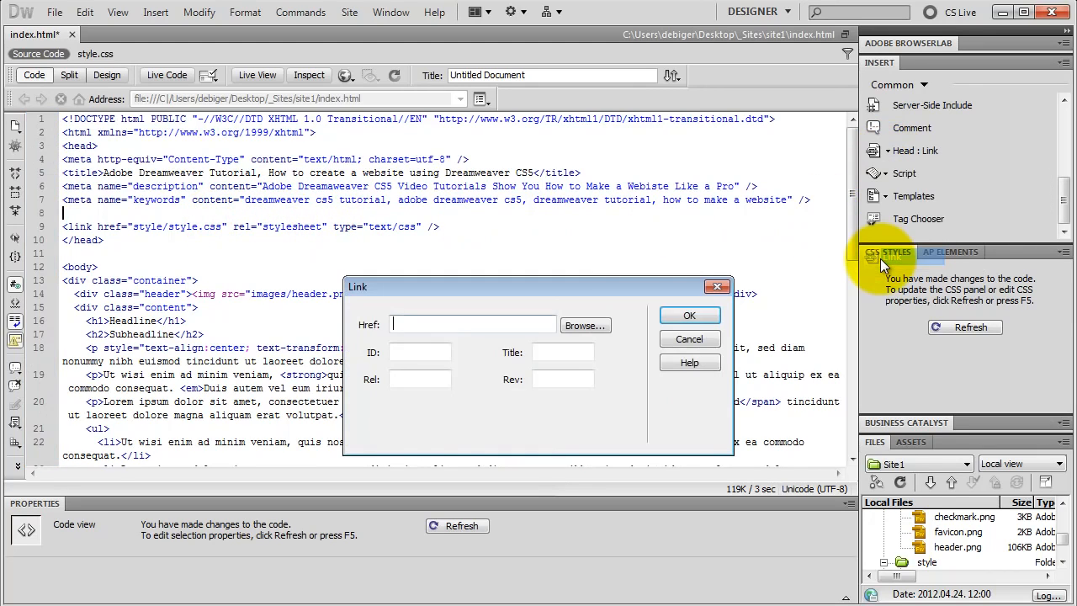
click(595, 325)
drag(753, 320, 752, 363)
click(545, 375)
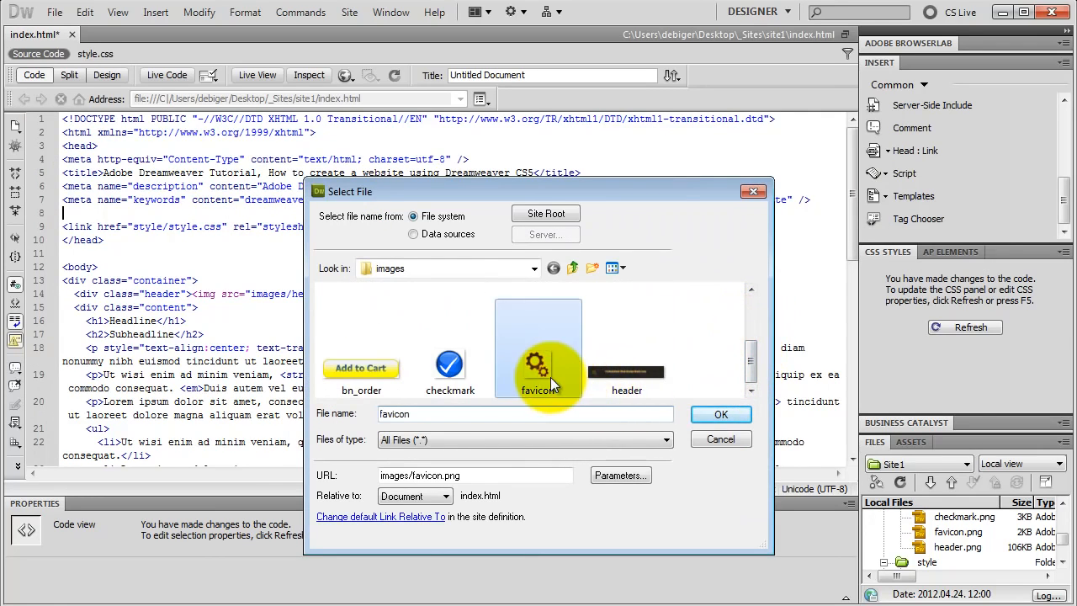
click(720, 413)
click(416, 380)
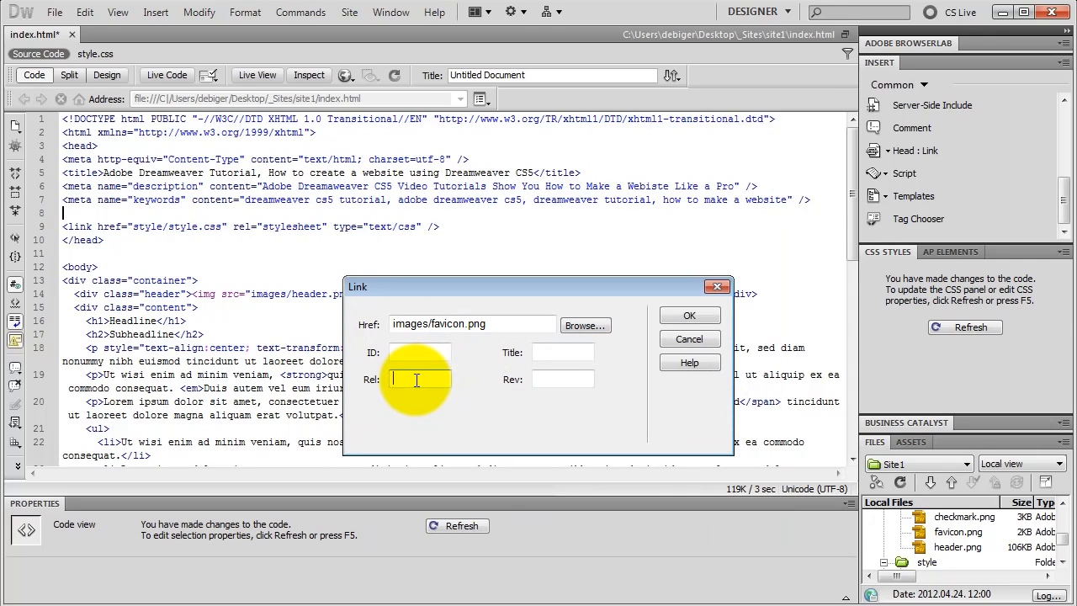
text(shortcut)
text( icon)
click(684, 314)
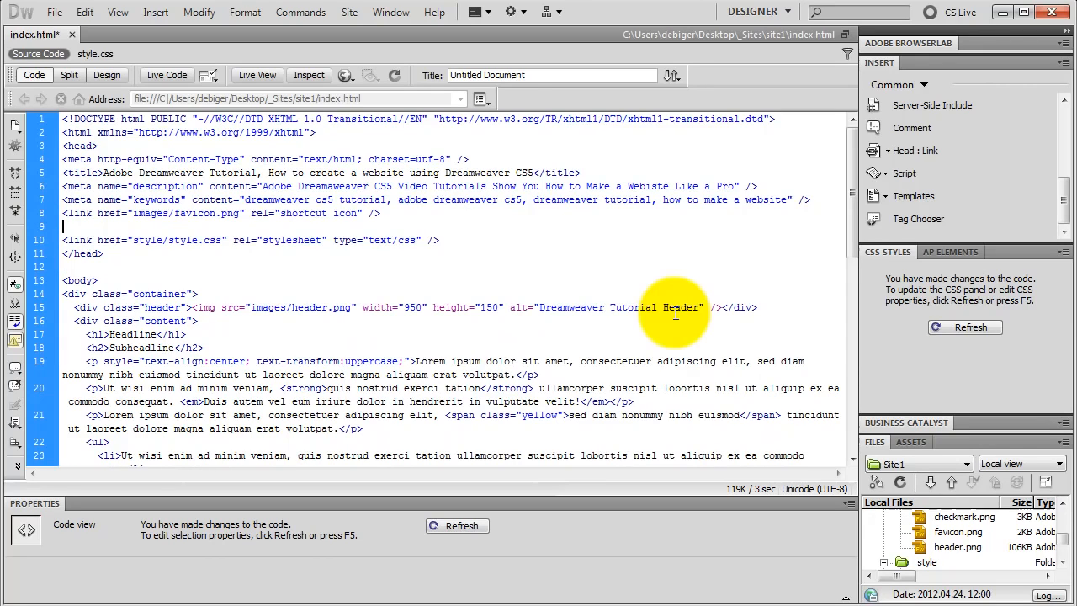
- Remove the empty line below the favicon link in the source code and save the page
click(41, 213)
drag(358, 220, 413, 217)
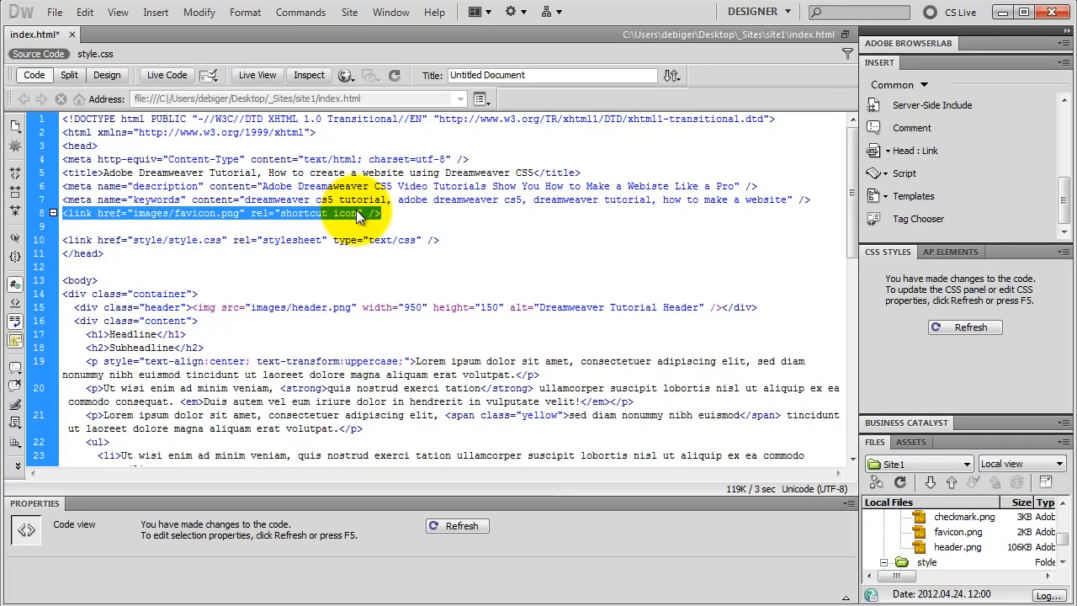
click(377, 216)
double_click(377, 216)
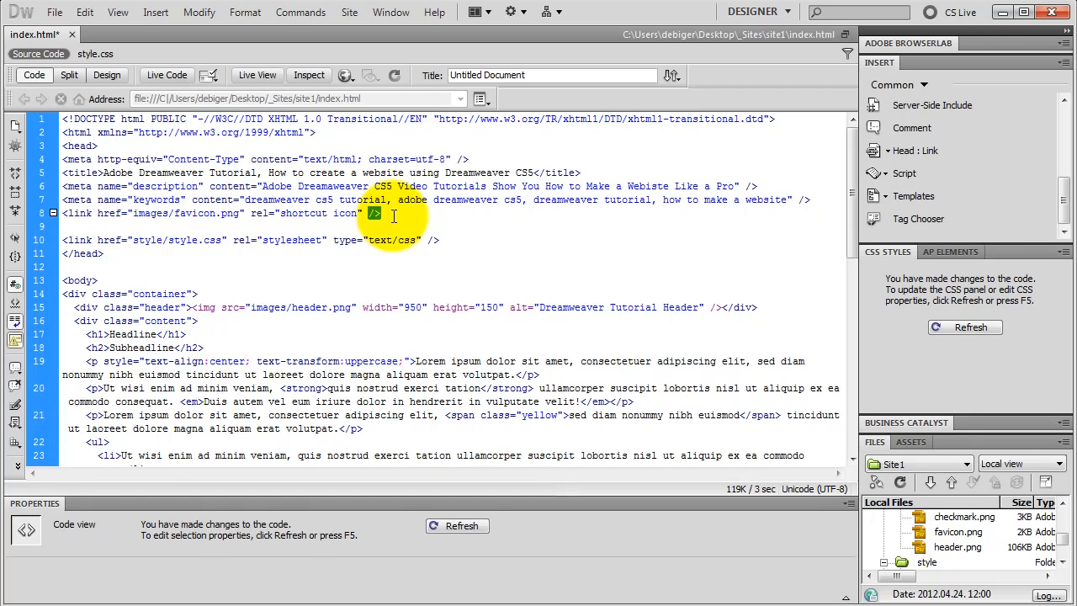
key(F5)
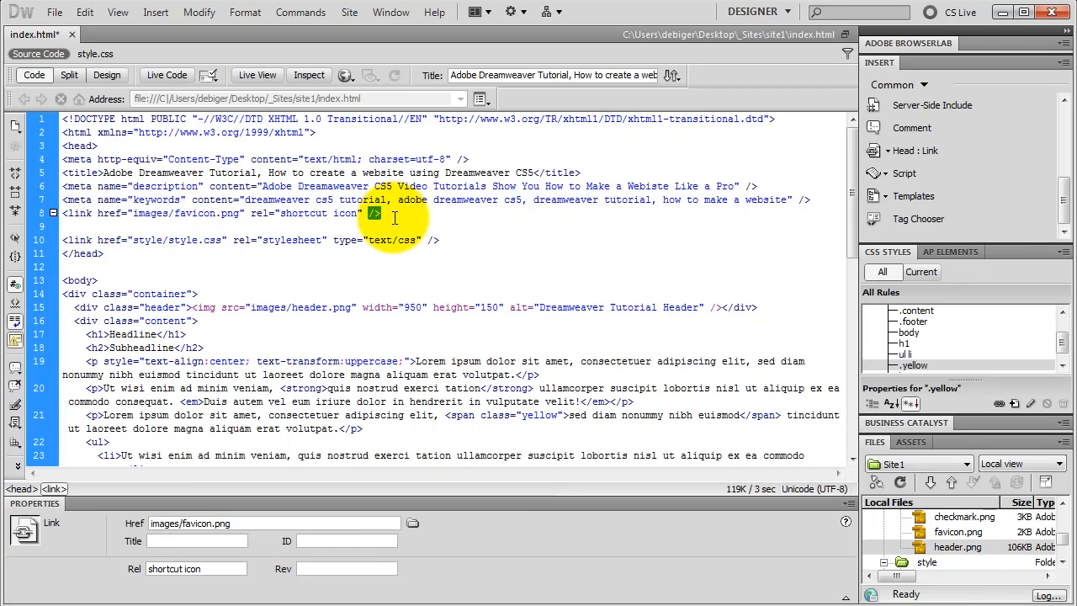
click(394, 219)
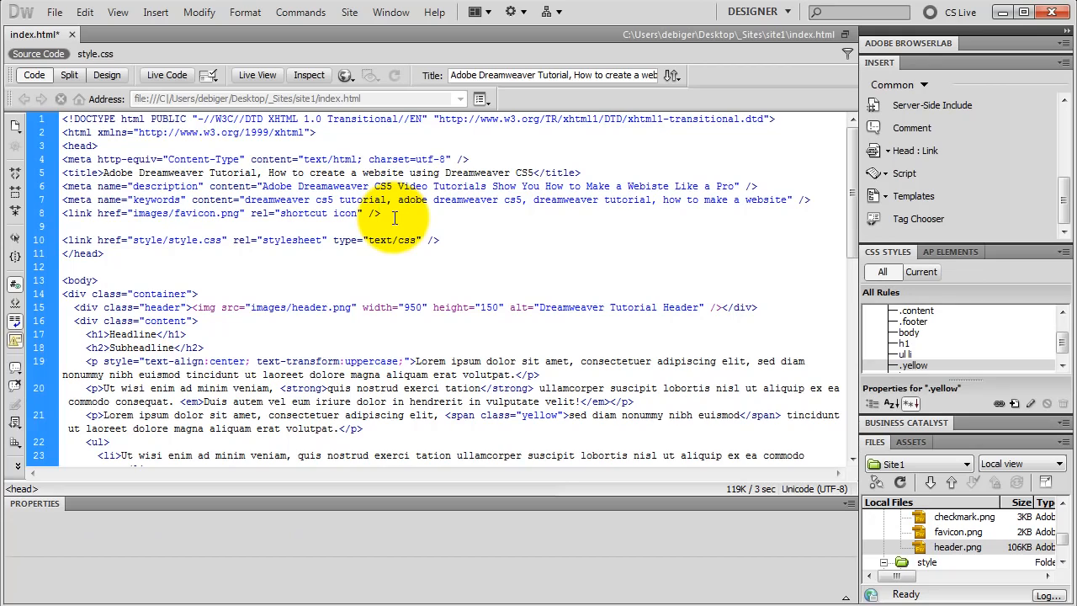
key(Delete)
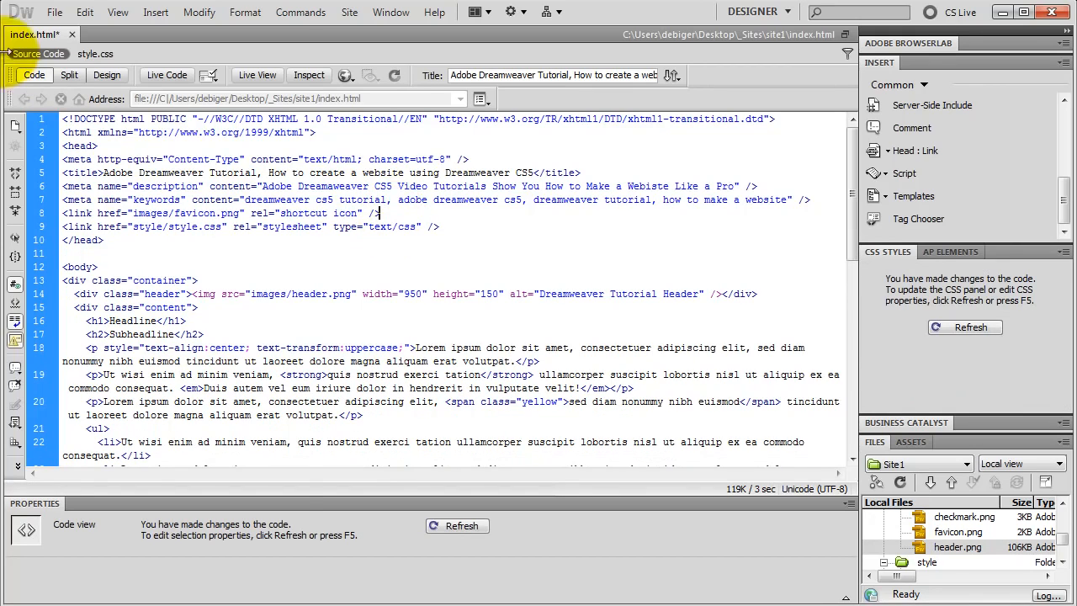
click(53, 12)
click(90, 191)
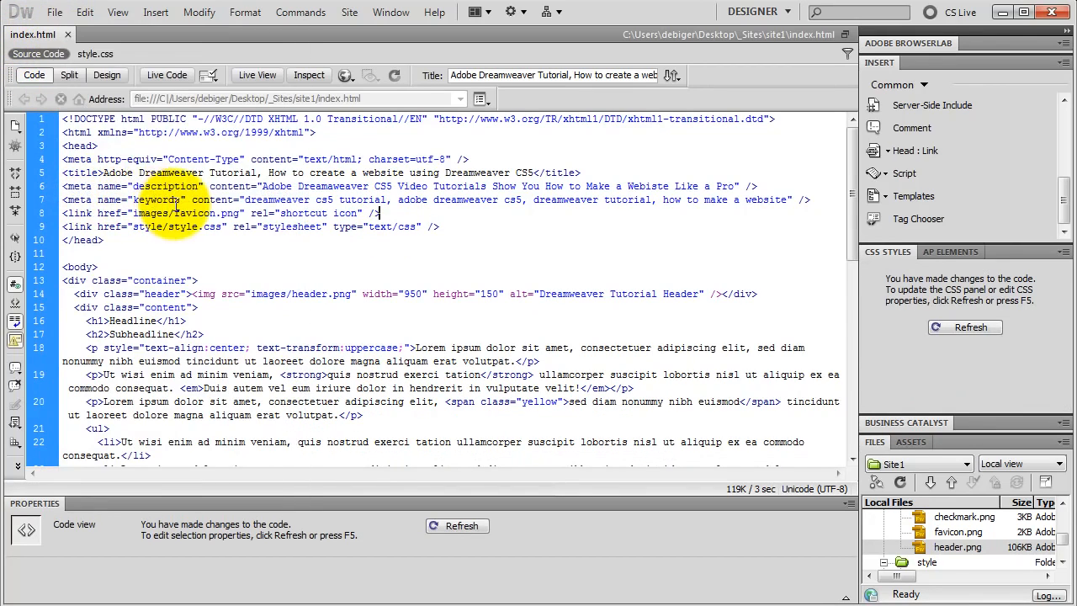
- Switch the page to Design view, collapse the images folder in the site files, and duplicate index.html twice
click(109, 75)
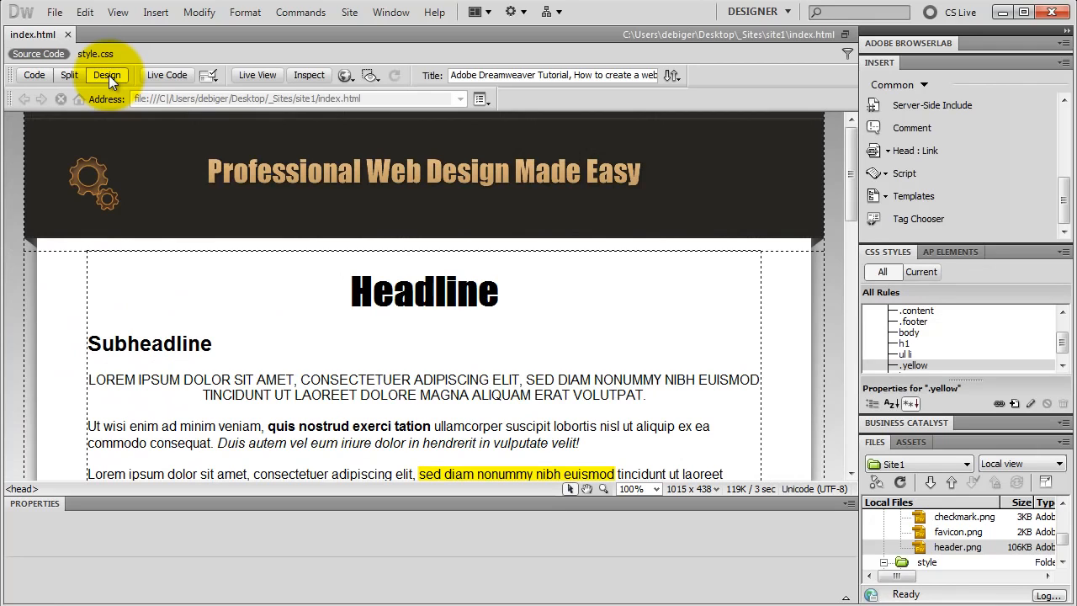
click(107, 74)
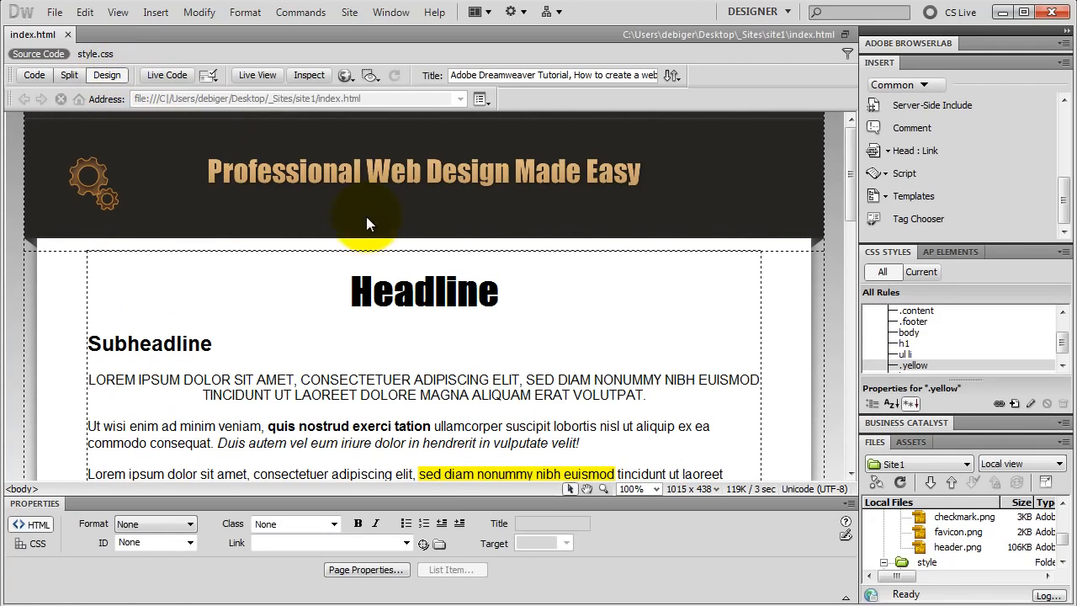
scroll(1065, 548, up, 2)
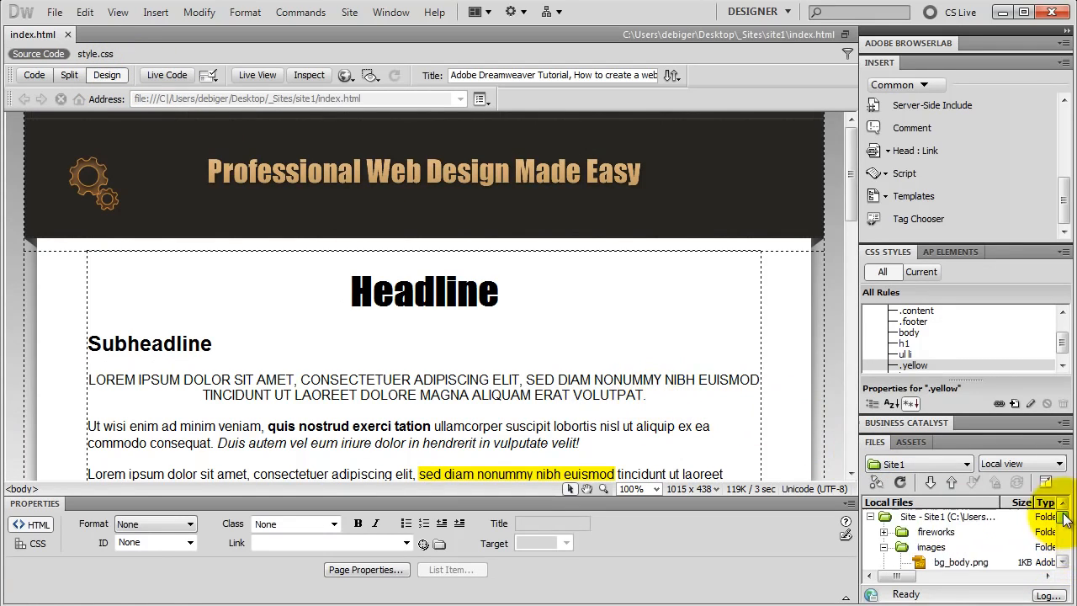
click(904, 545)
click(883, 547)
scroll(892, 555, down, 1)
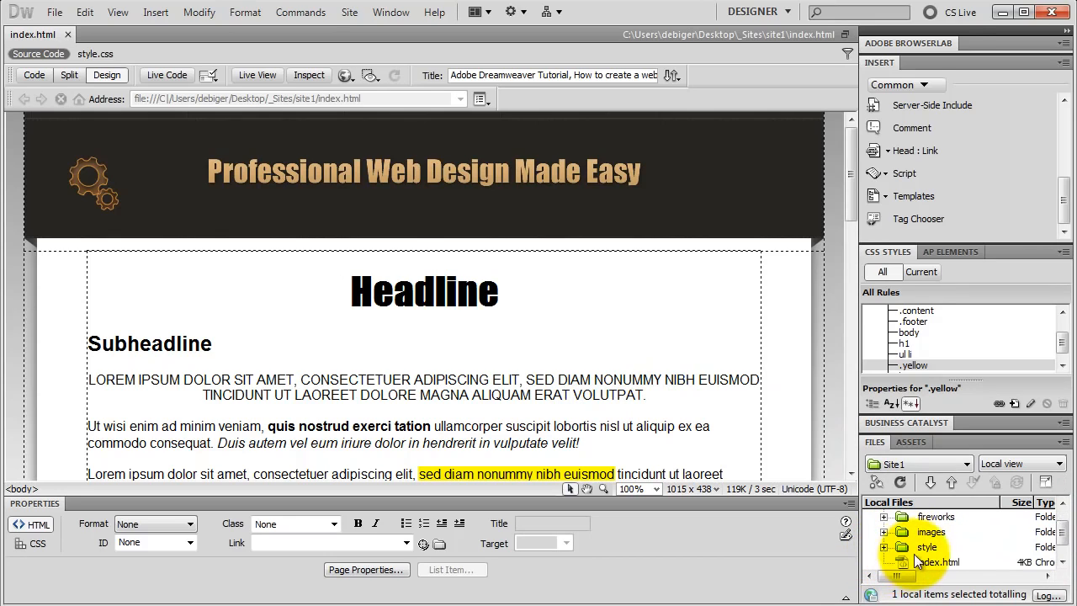
click(925, 562)
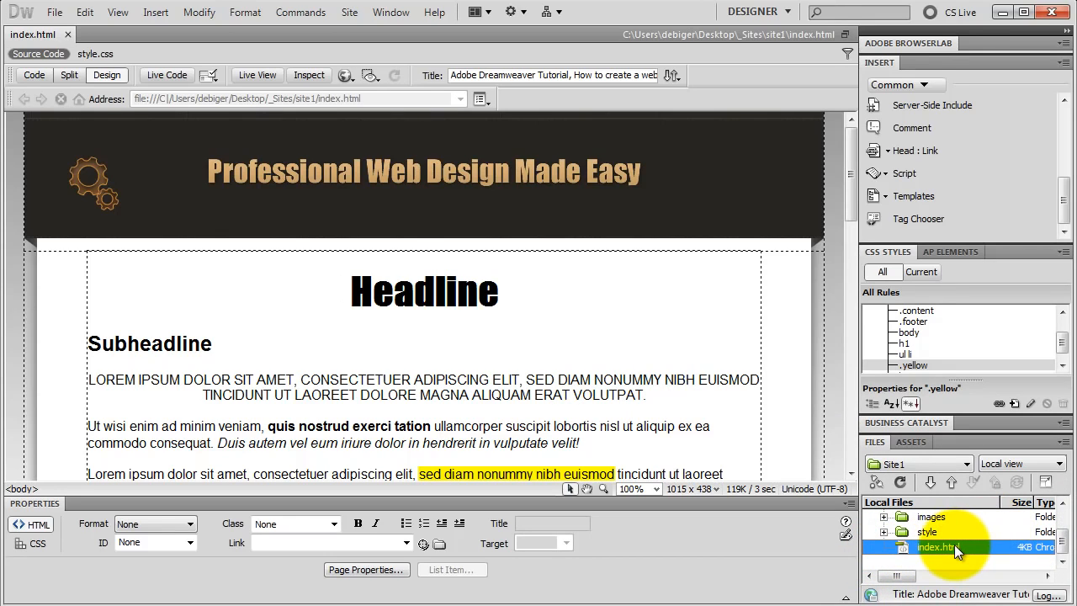
key(ctrl+d)
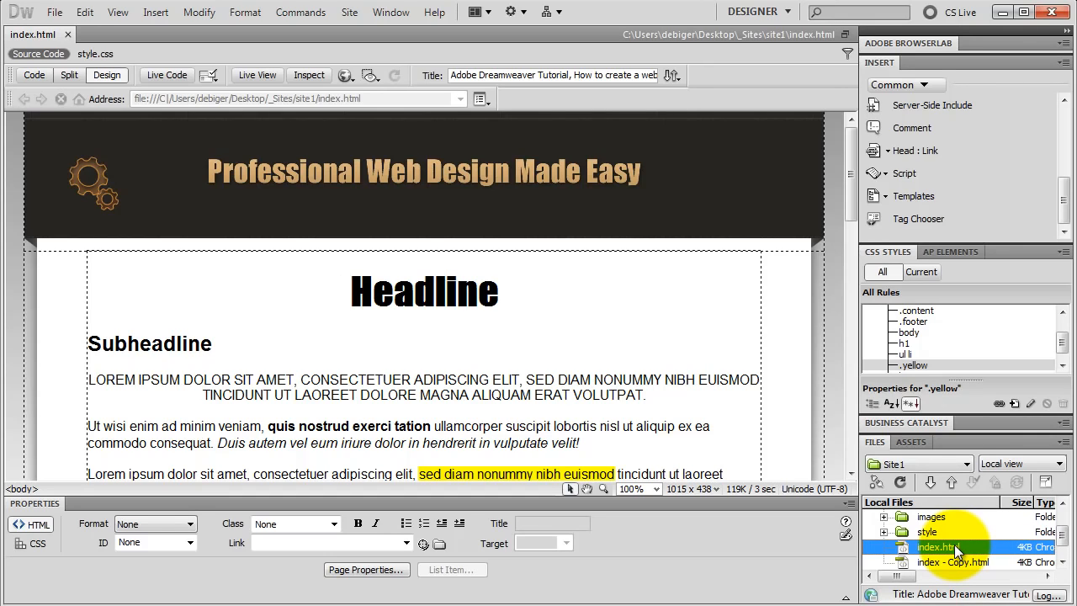
key(ctrl+d)
- Rename the first copy of index.html as order.html
click(951, 532)
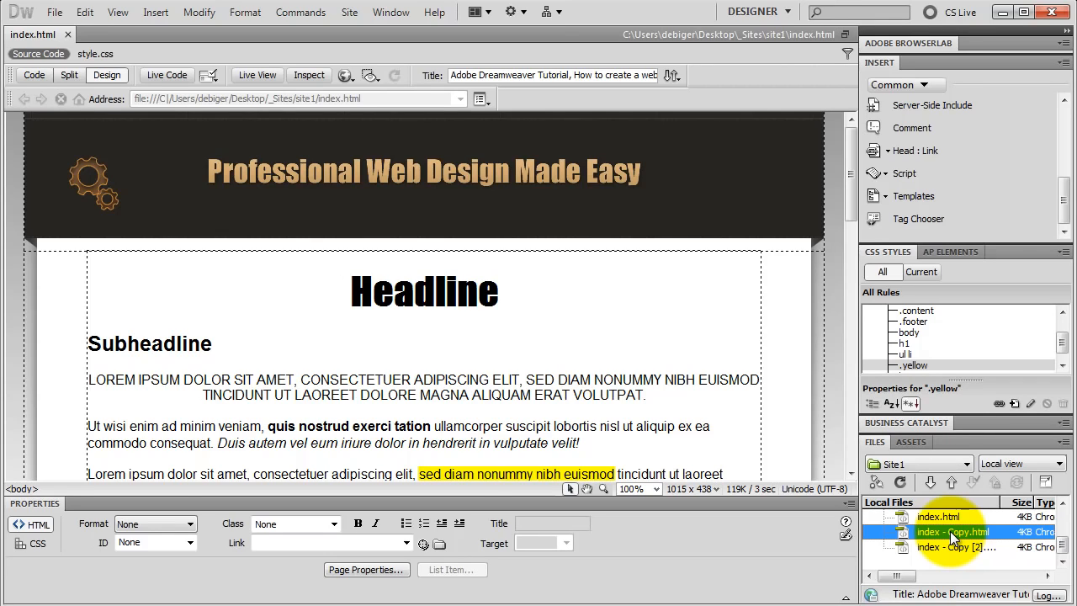
click(954, 535)
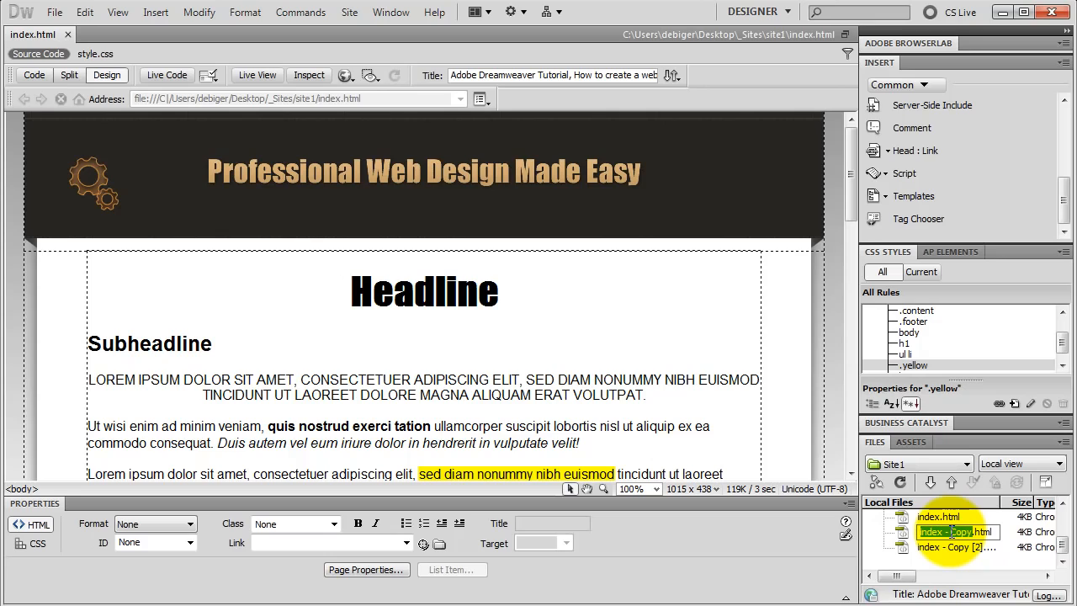
text(order)
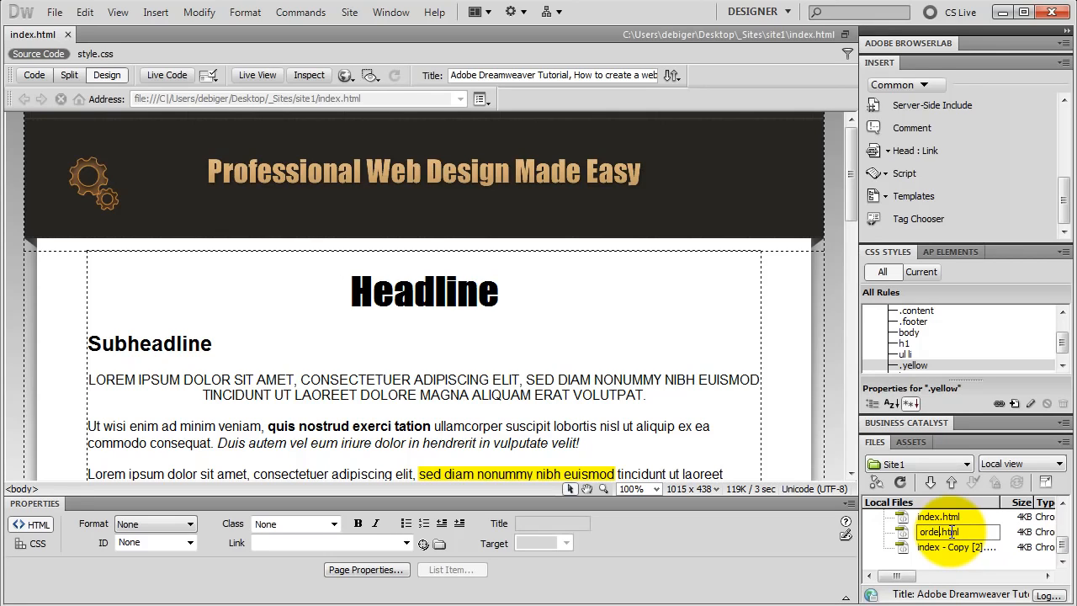
key(Return)
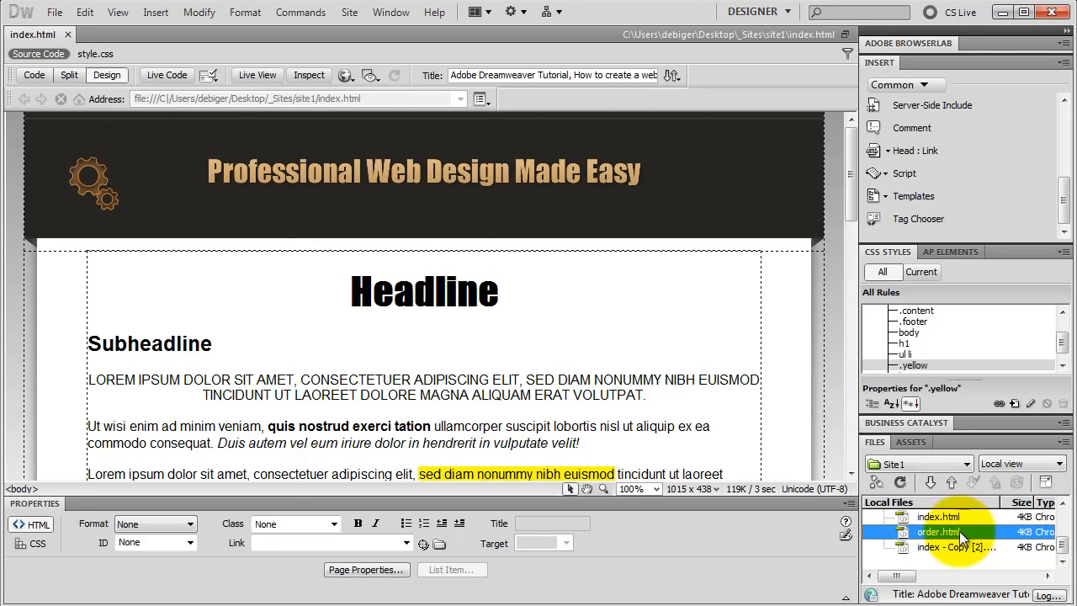
- Rename the second copy of index.html as contact-us.html
click(951, 546)
click(951, 546)
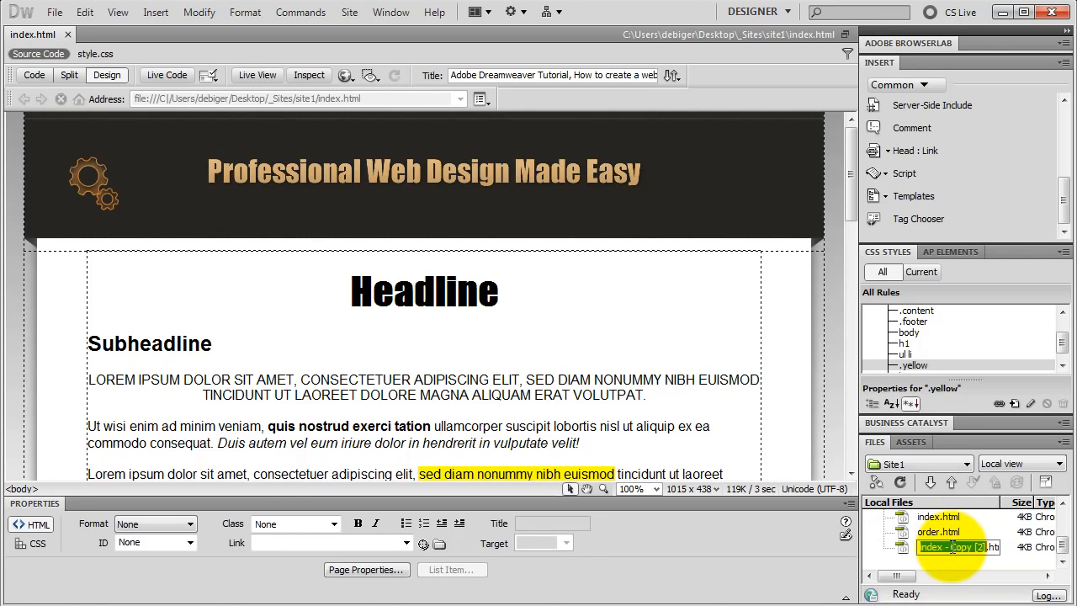
text(contact)
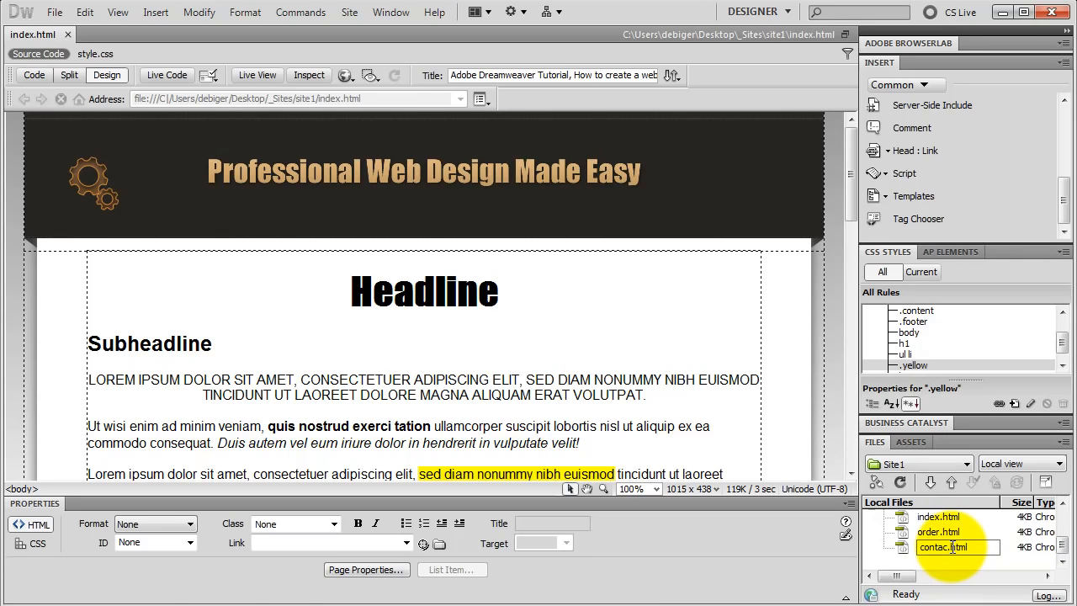
text(_us)
key(Return)
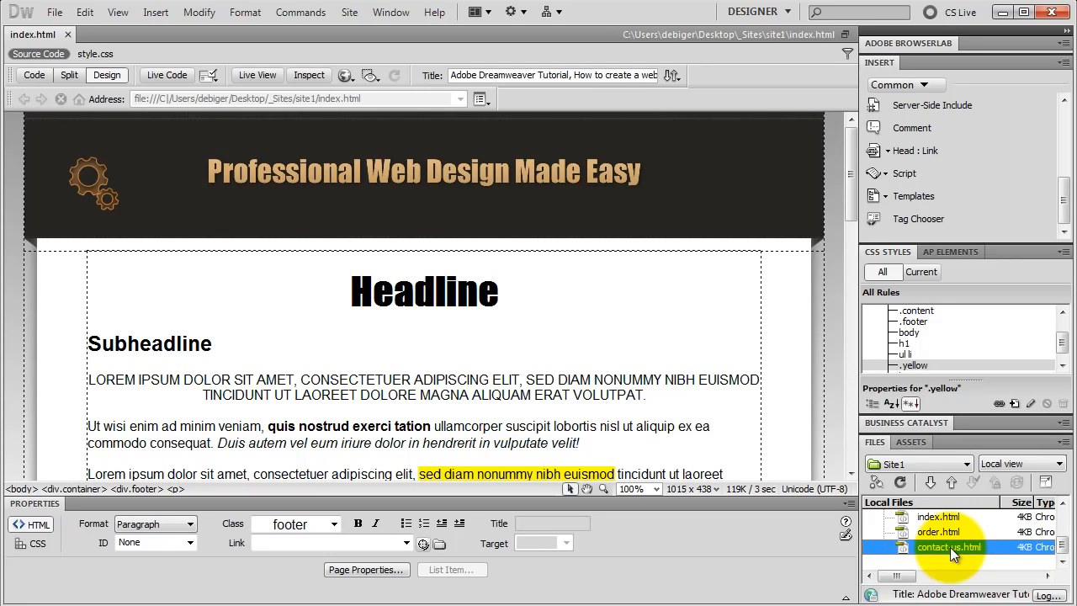
- Open contact-us.html and replace its headline text with "Contact US"
double_click(950, 547)
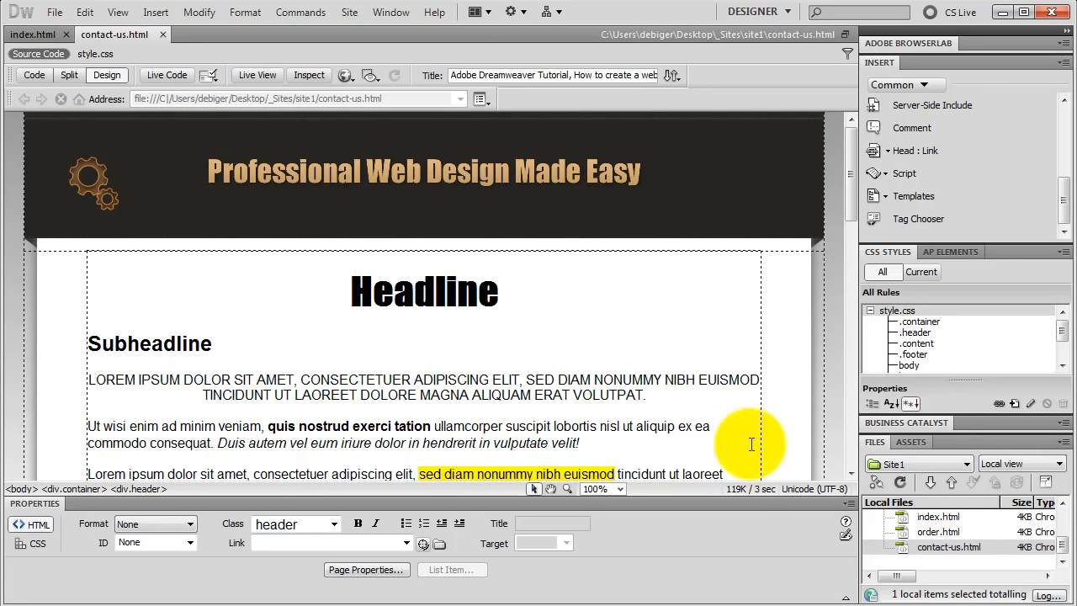
double_click(430, 298)
text(Contact US)
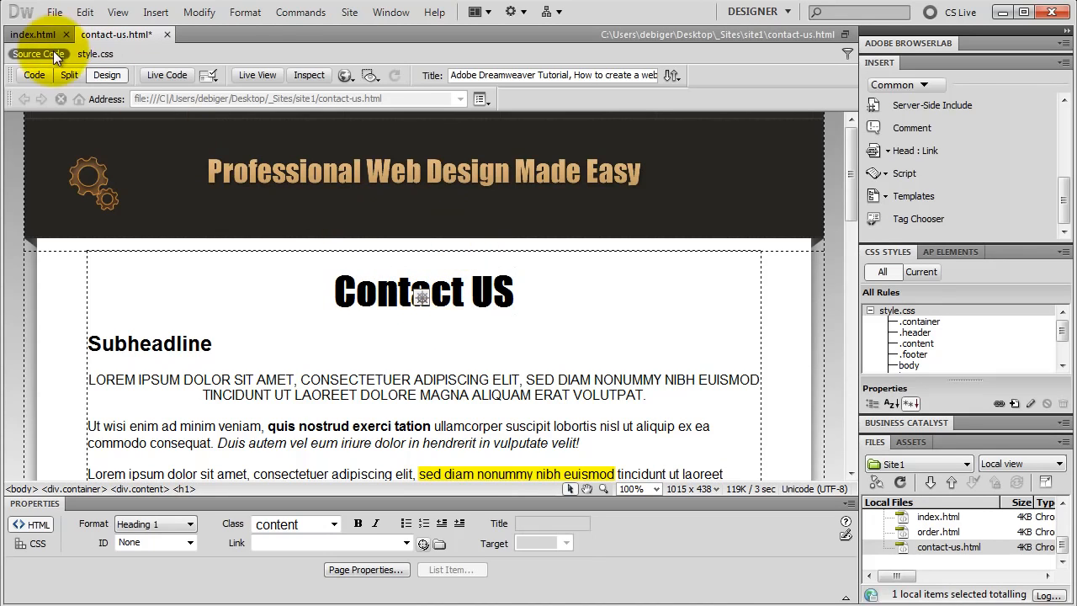
- Set the title of contact-us.html to "Contact Us" in the source code and return to Design view
click(34, 74)
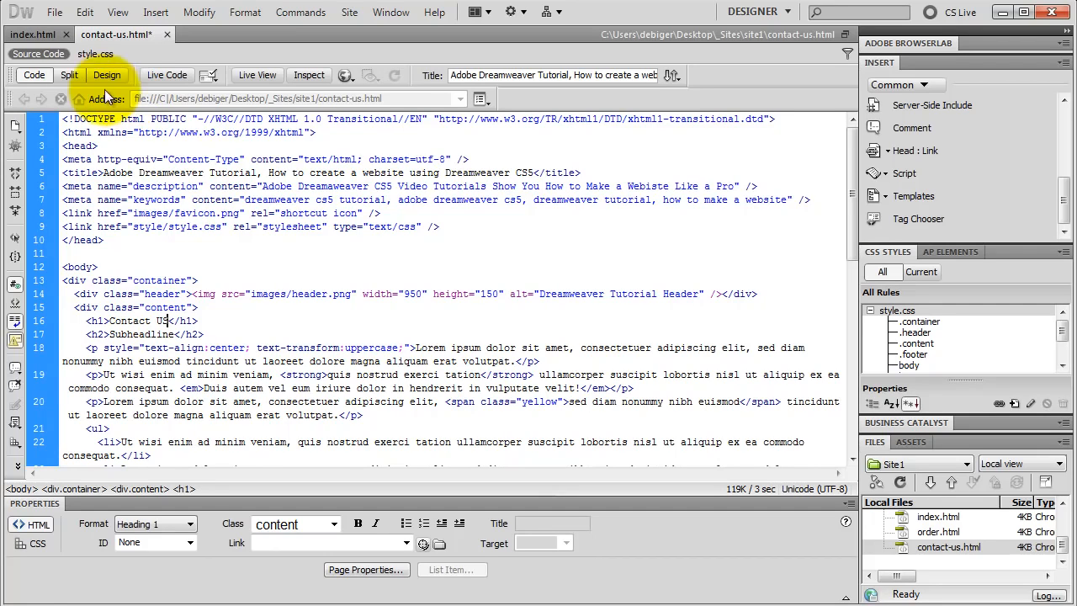
drag(102, 173, 536, 177)
text(Contact Us)
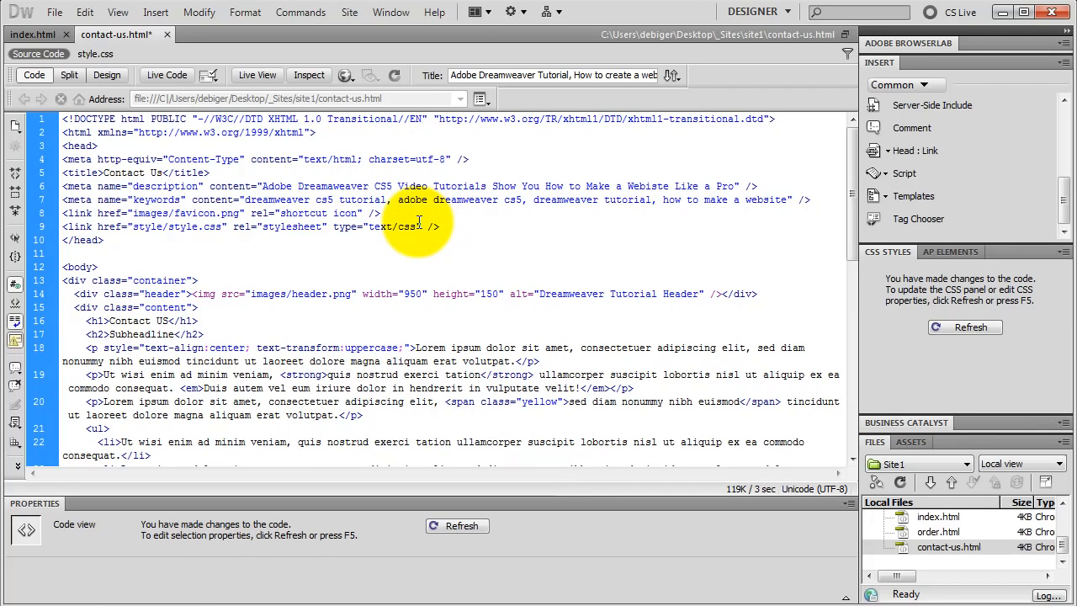
click(106, 75)
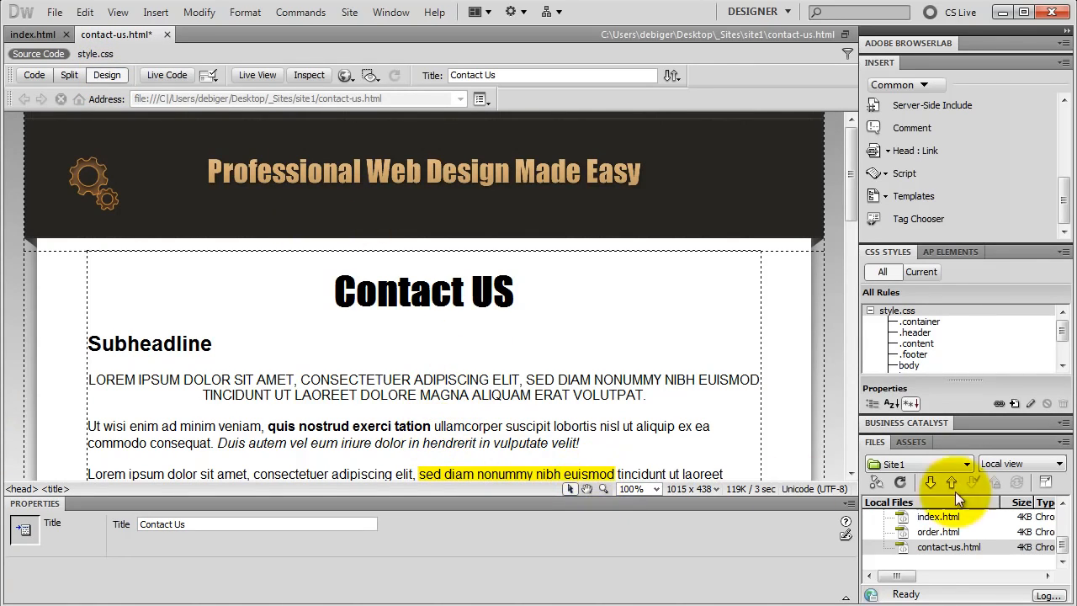
- Open order.html and replace its headline text with "Order"
double_click(936, 532)
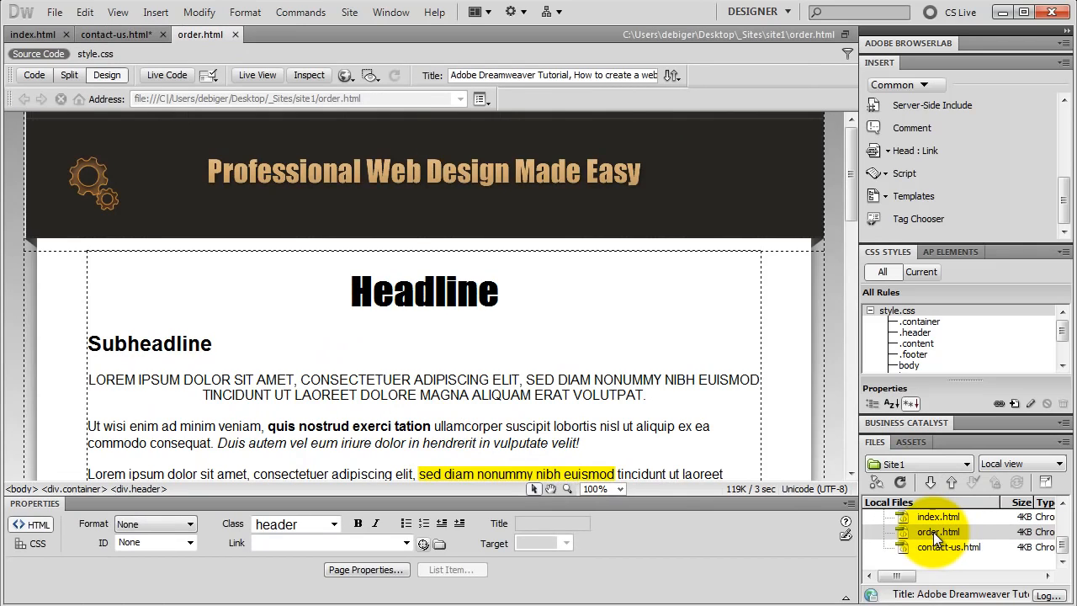
double_click(425, 290)
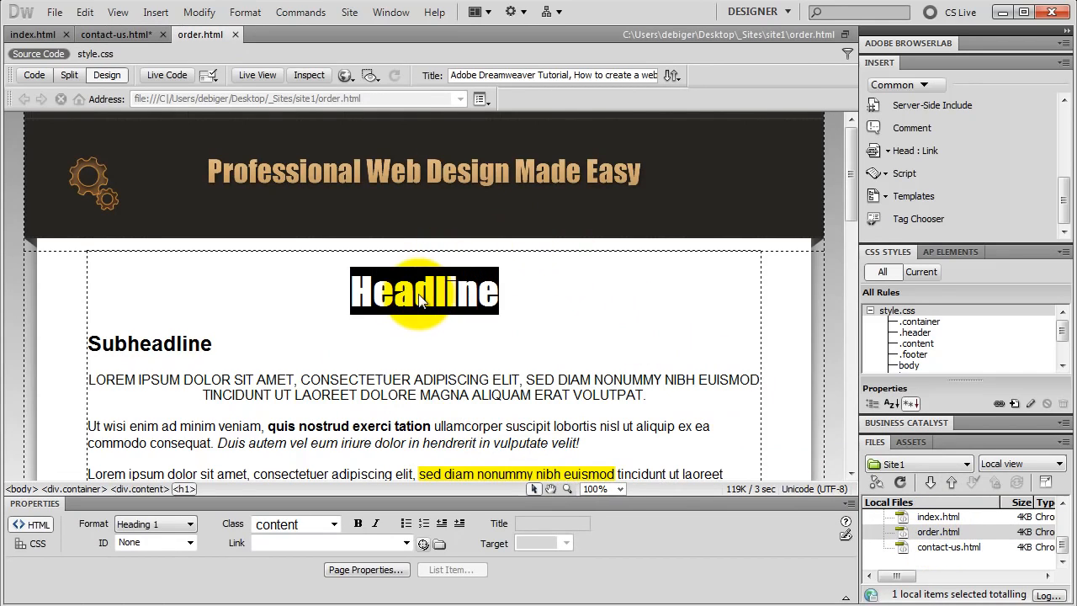
text(Order)
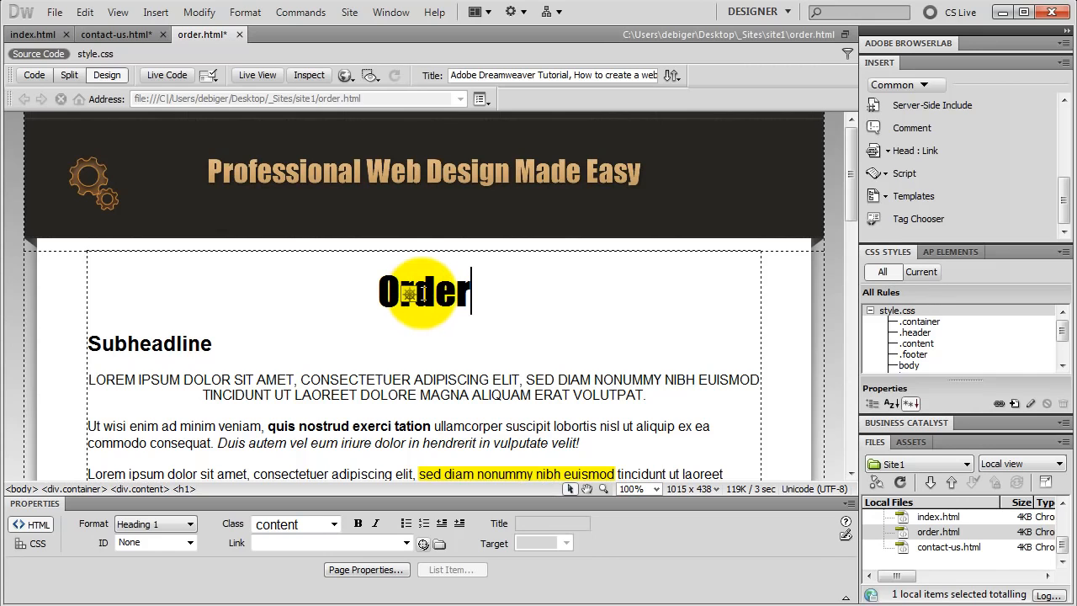
- Set the title of order.html to "Order" in the source code and return to Design view
click(34, 75)
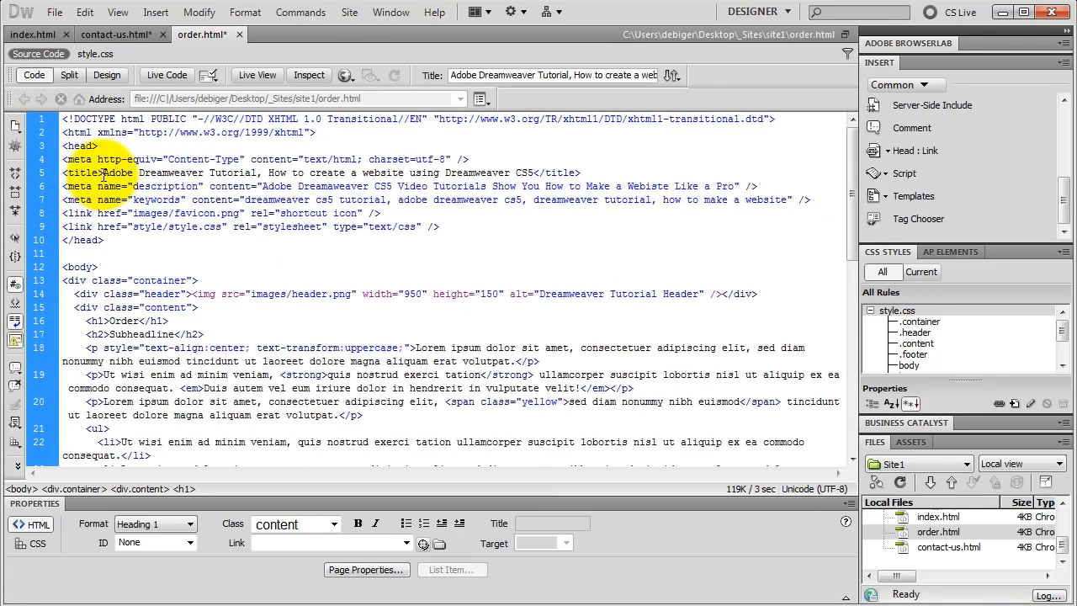
drag(102, 173, 532, 174)
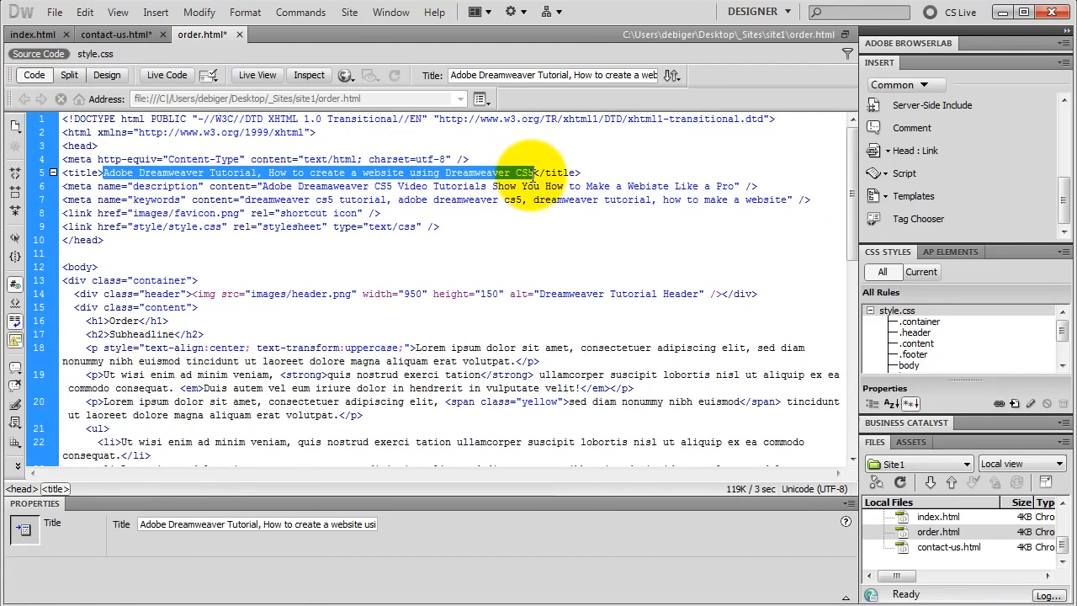
text(Order)
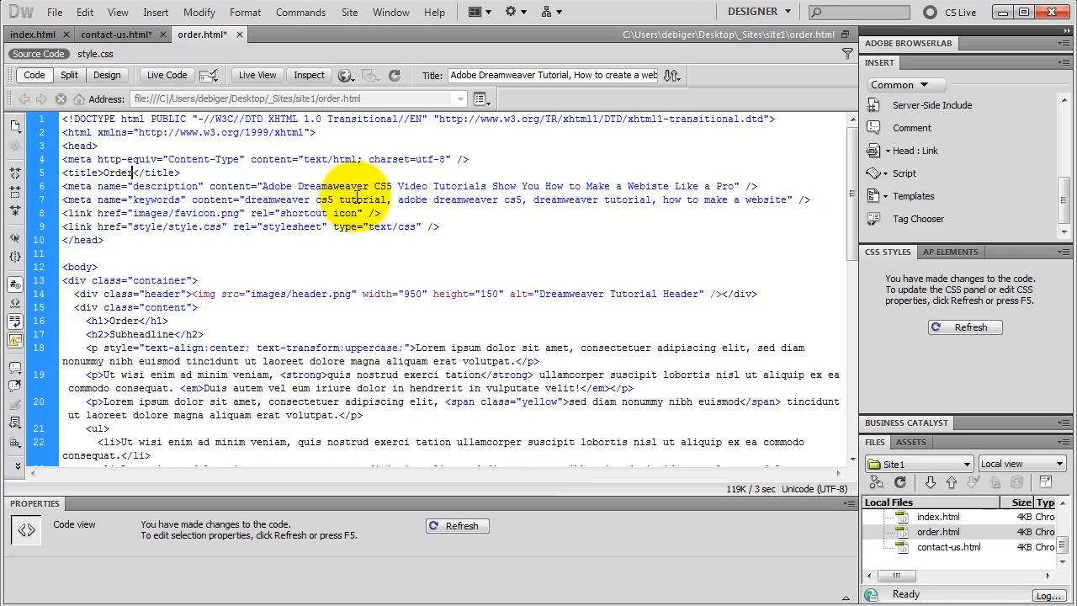
click(104, 76)
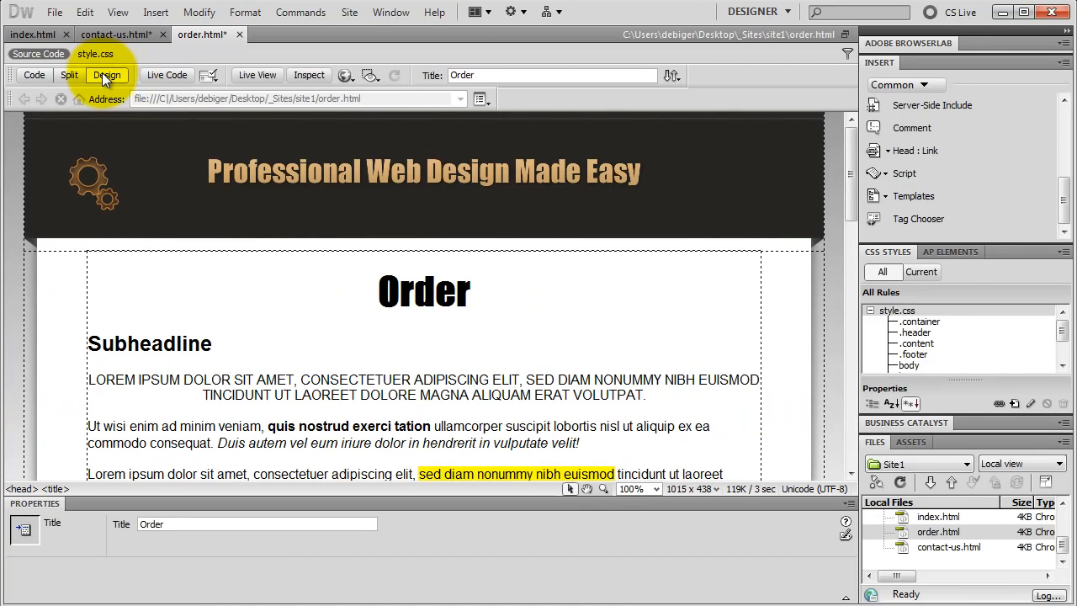
- In index.html, link the word "Order" in the footer to order.html
click(41, 34)
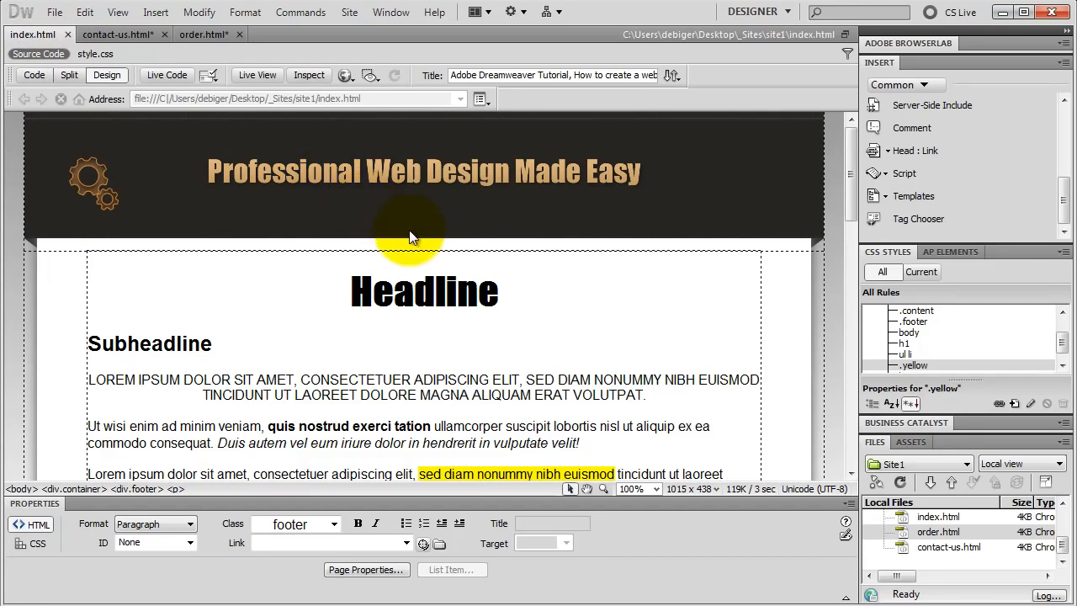
scroll(416, 235, down, 10)
scroll(419, 235, down, 3)
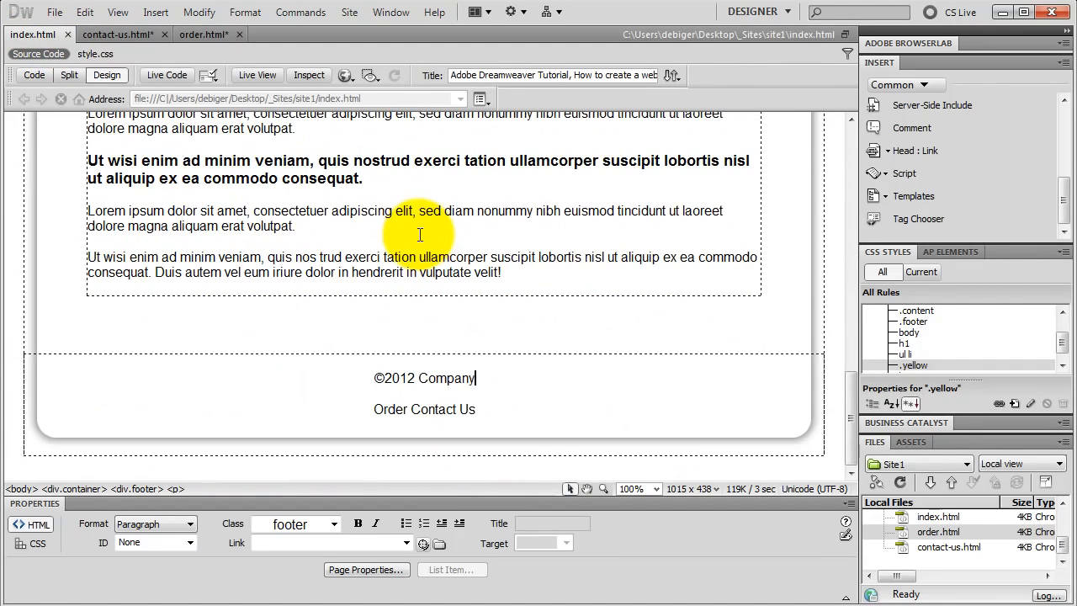
double_click(384, 410)
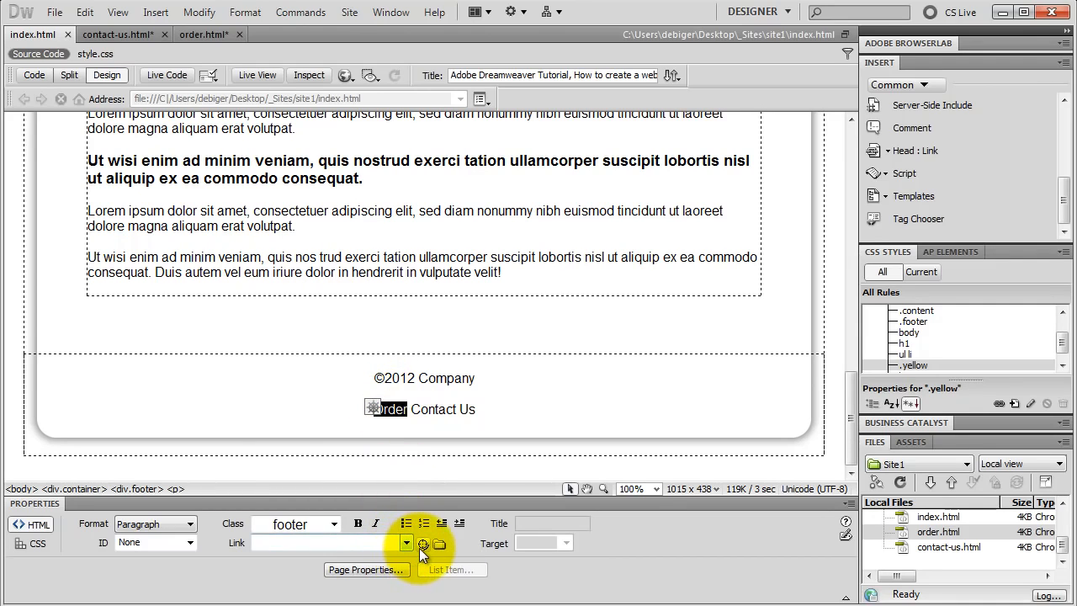
drag(424, 544, 936, 529)
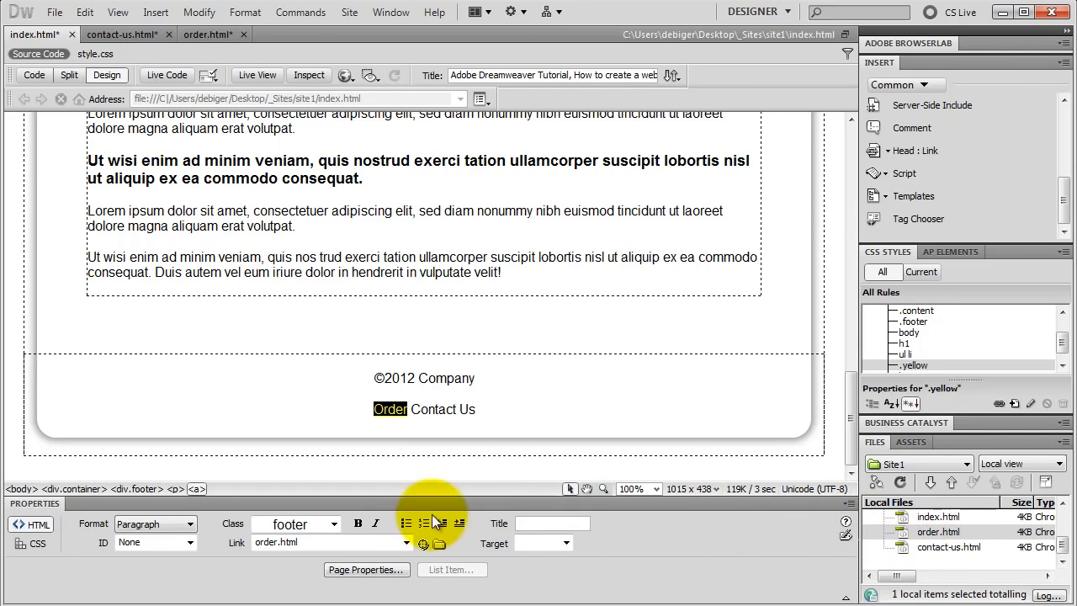
click(390, 409)
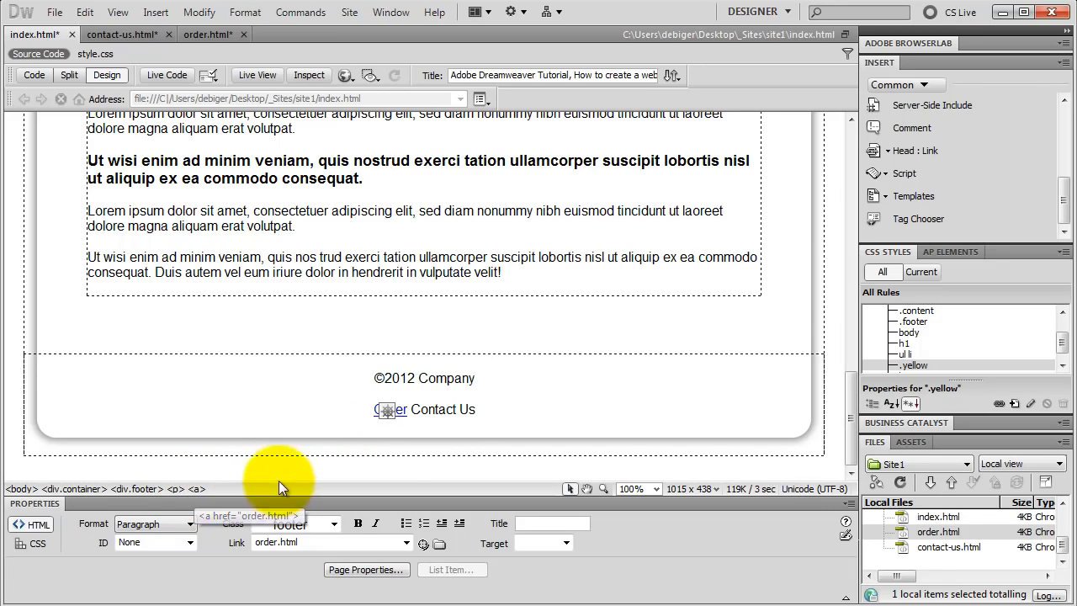
- Link the footer text "Contact Us" to contact-us.html and save index.html
drag(411, 409, 474, 409)
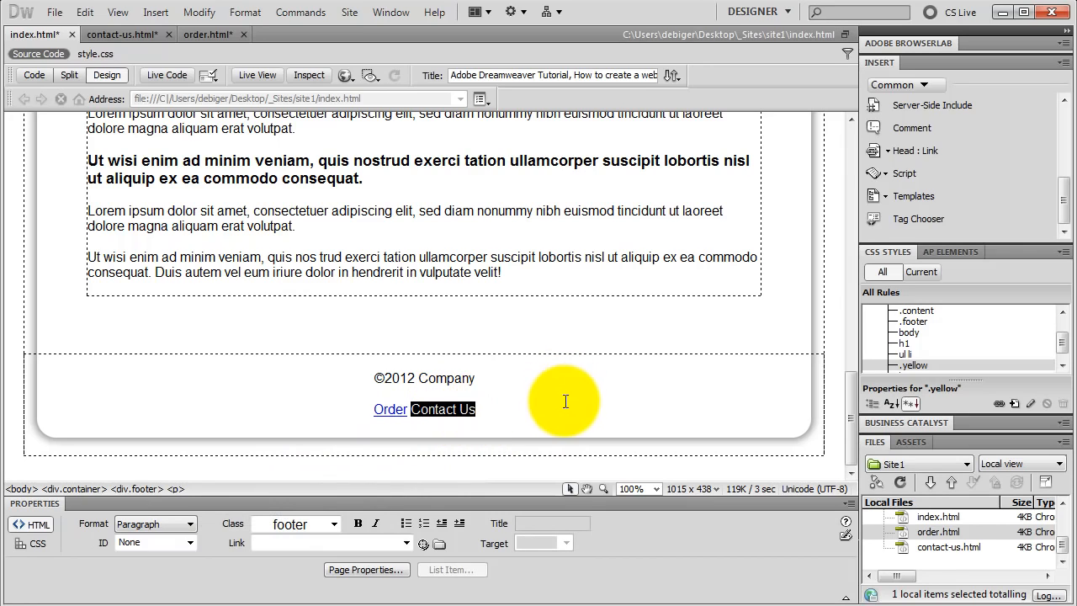
drag(423, 544, 944, 547)
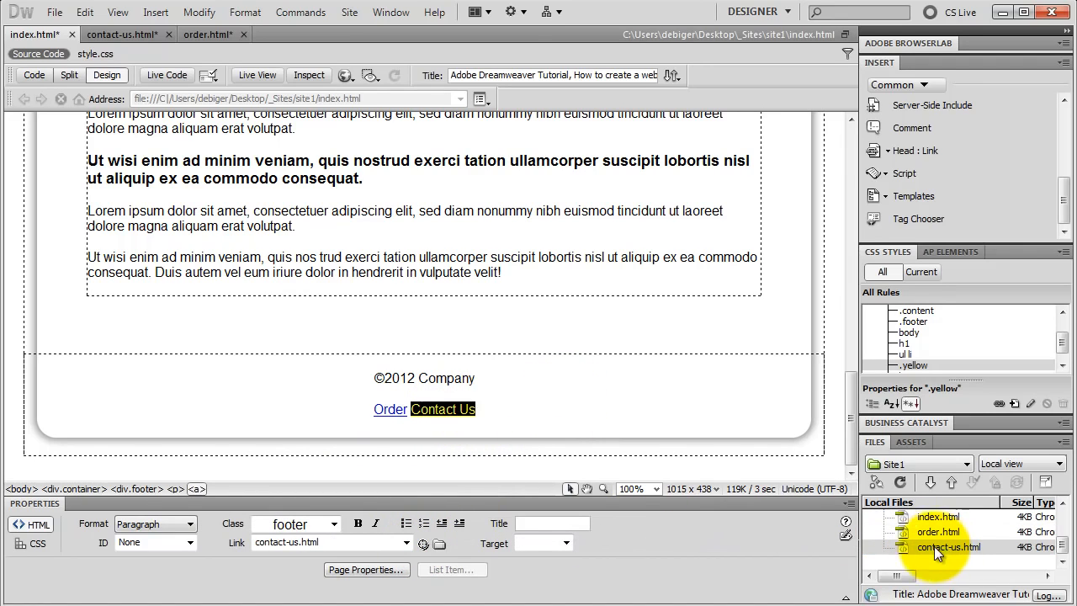
click(569, 543)
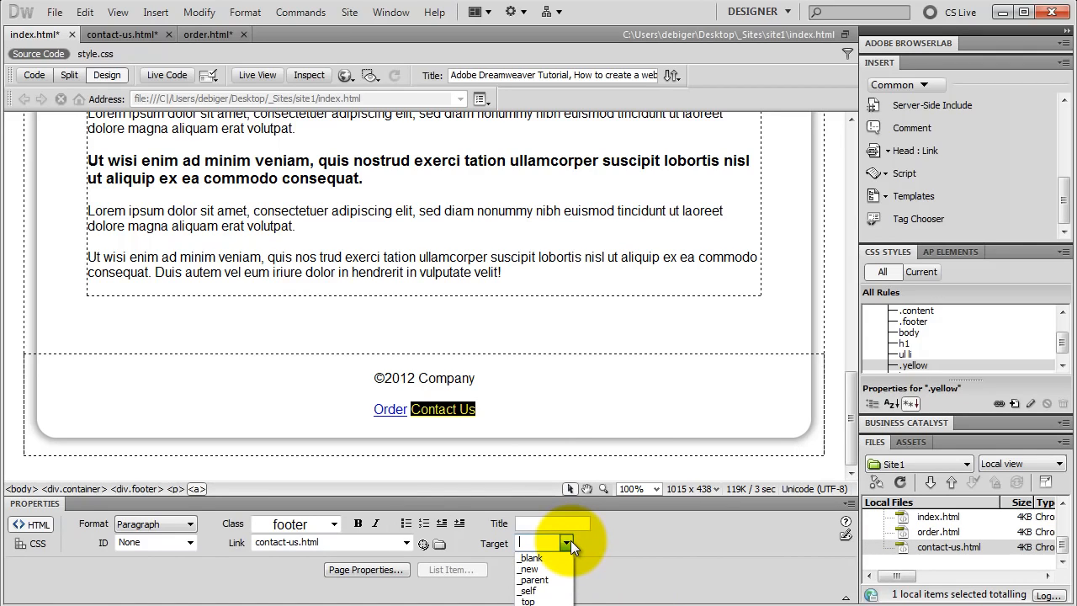
click(570, 540)
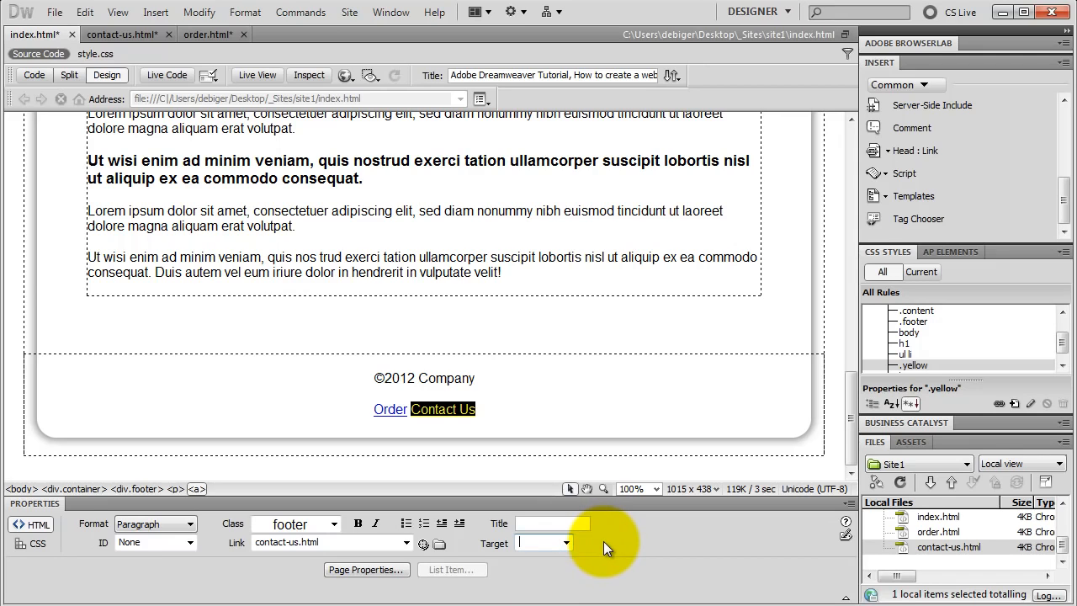
click(52, 13)
click(88, 192)
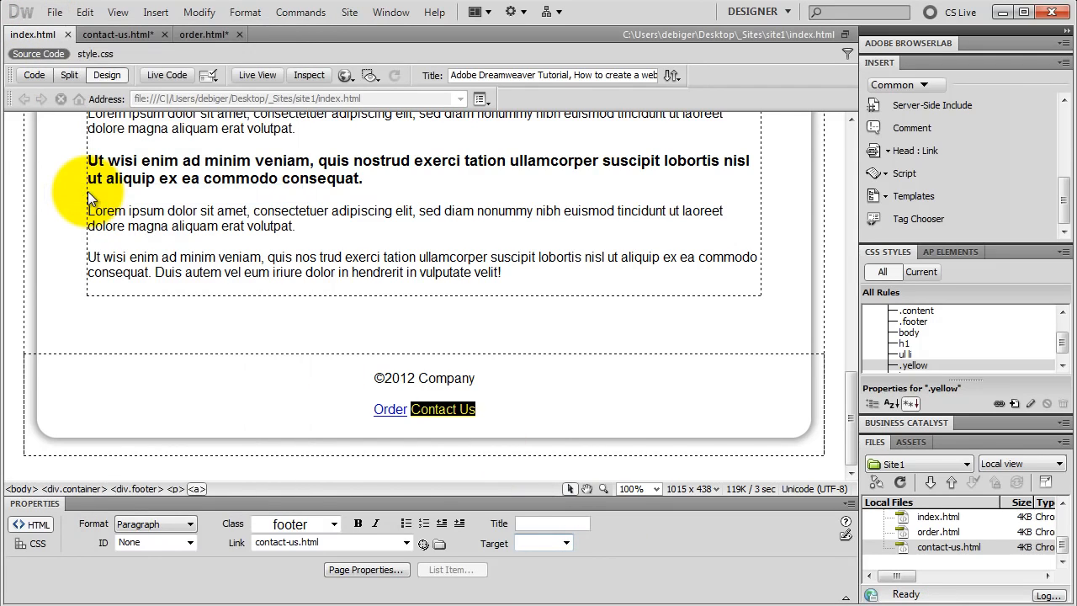
- Try renaming order.html to order-now.html without updating the links, and return the file to its original name
click(448, 421)
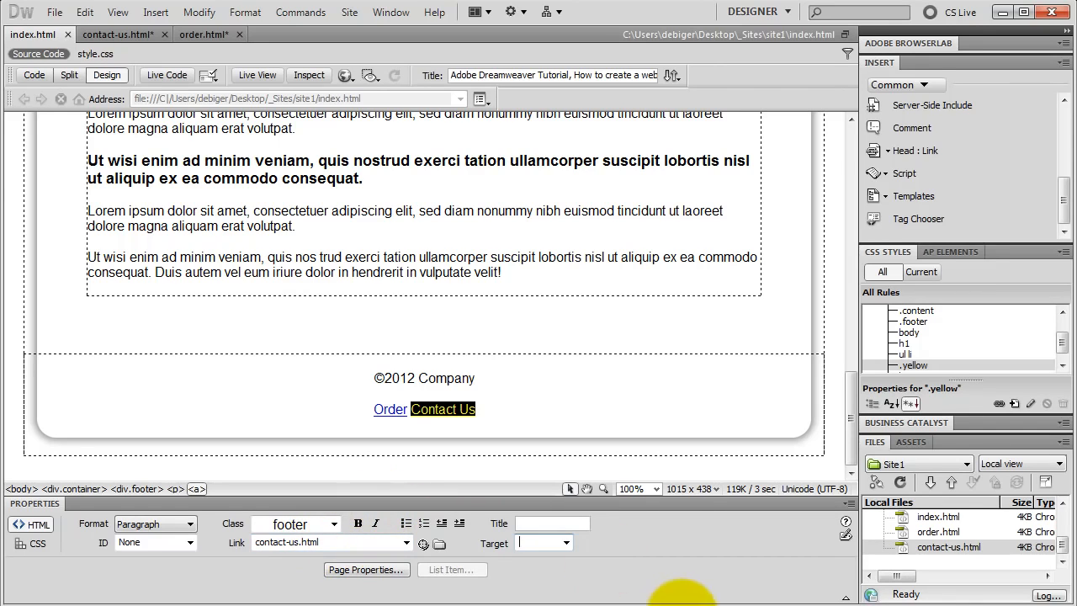
click(916, 547)
click(935, 534)
click(935, 533)
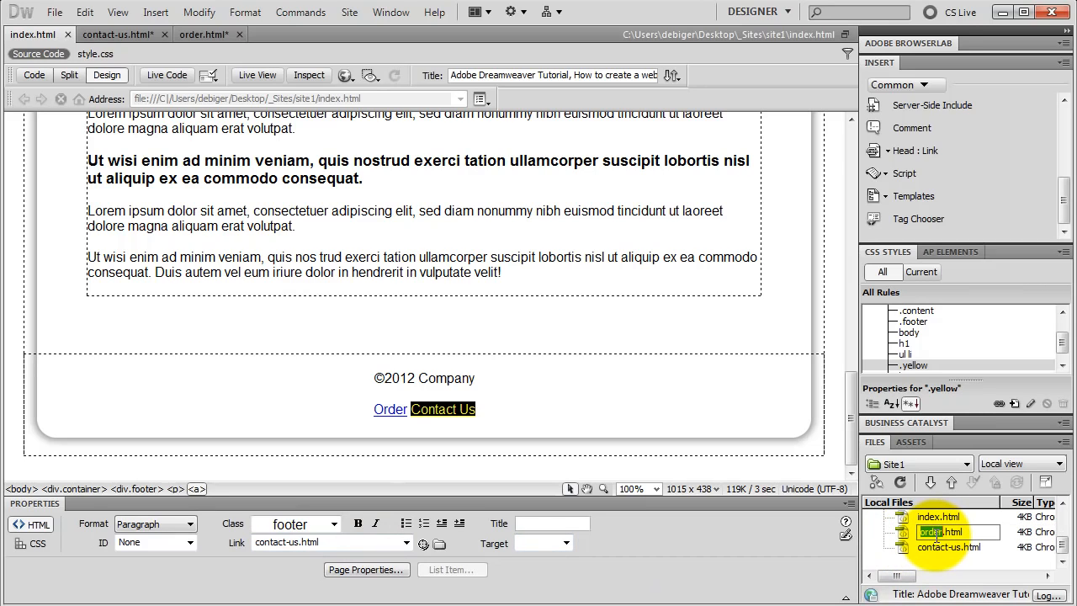
click(935, 532)
text(-now)
key(Return)
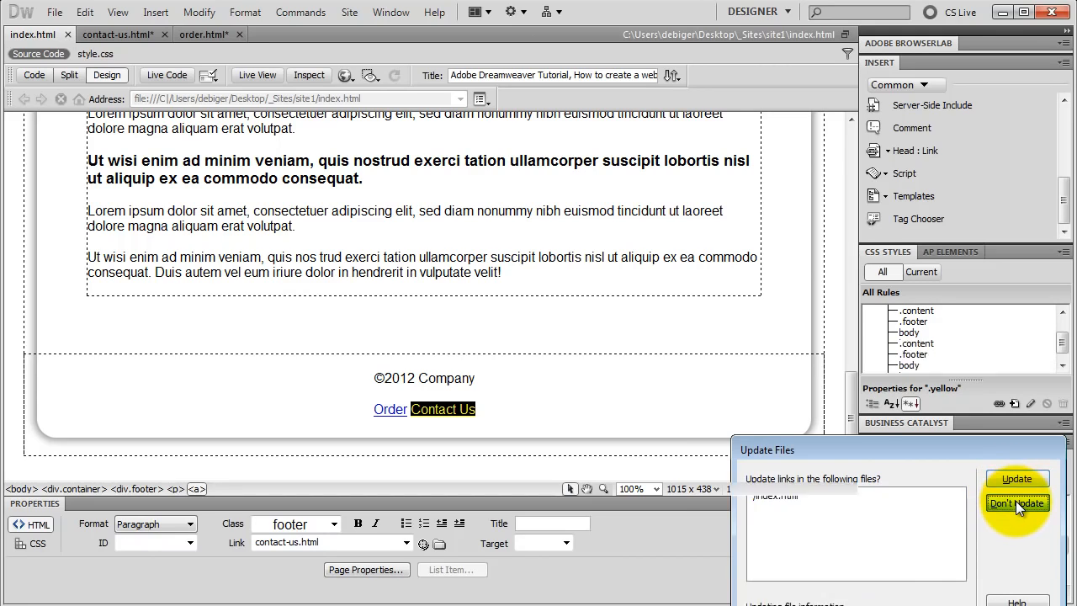
click(1016, 501)
click(940, 535)
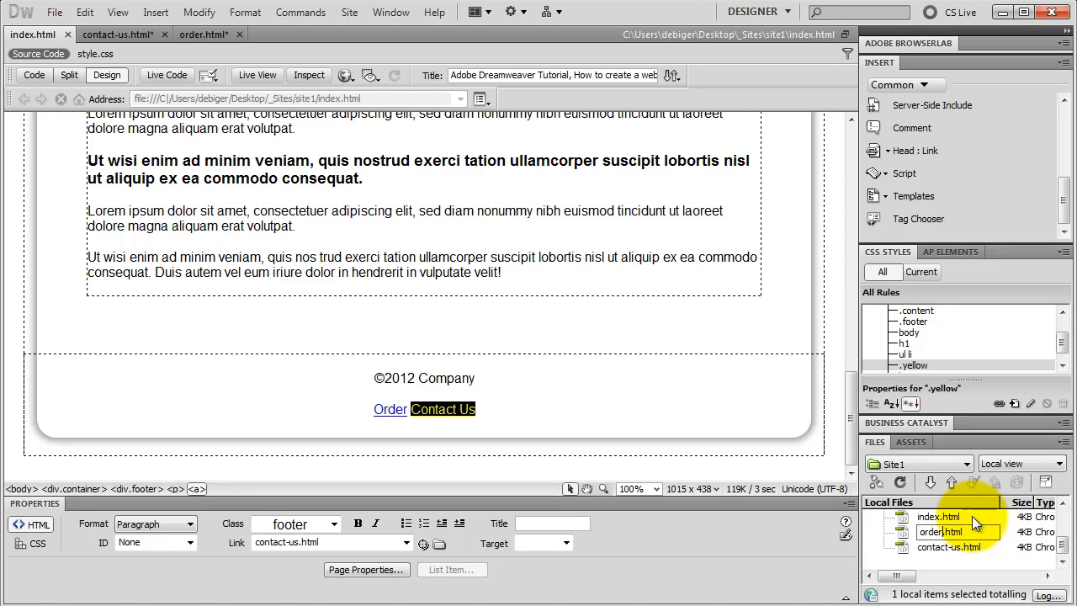
key(Return)
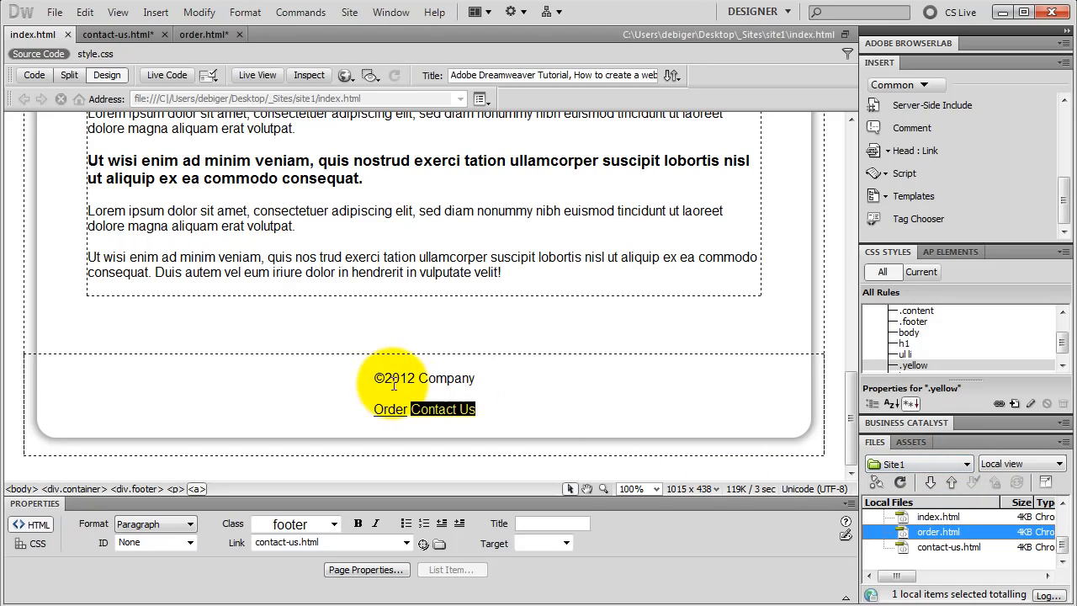
- Copy the copyright line and linked navigation from the index.html footer and paste them over the footer text of contact-us.html
drag(375, 378, 498, 414)
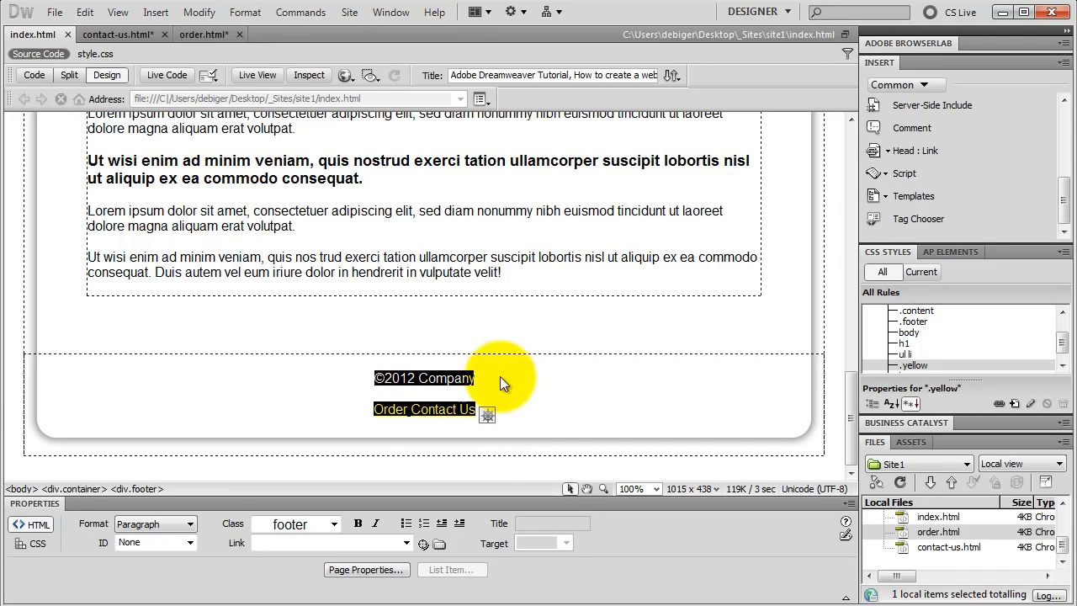
click(133, 36)
scroll(373, 337, down, 10)
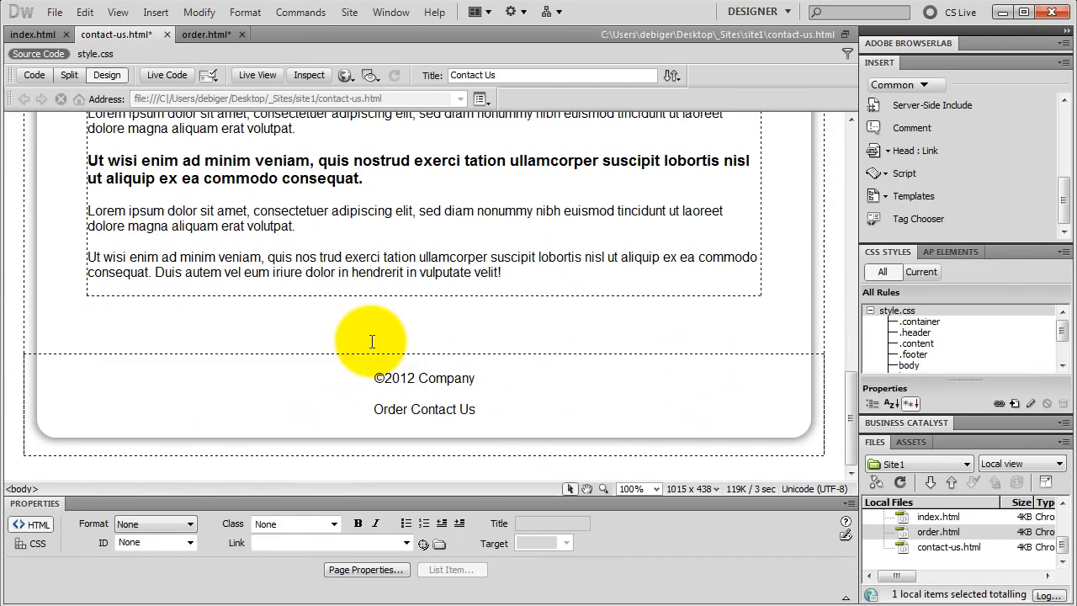
drag(374, 377, 517, 425)
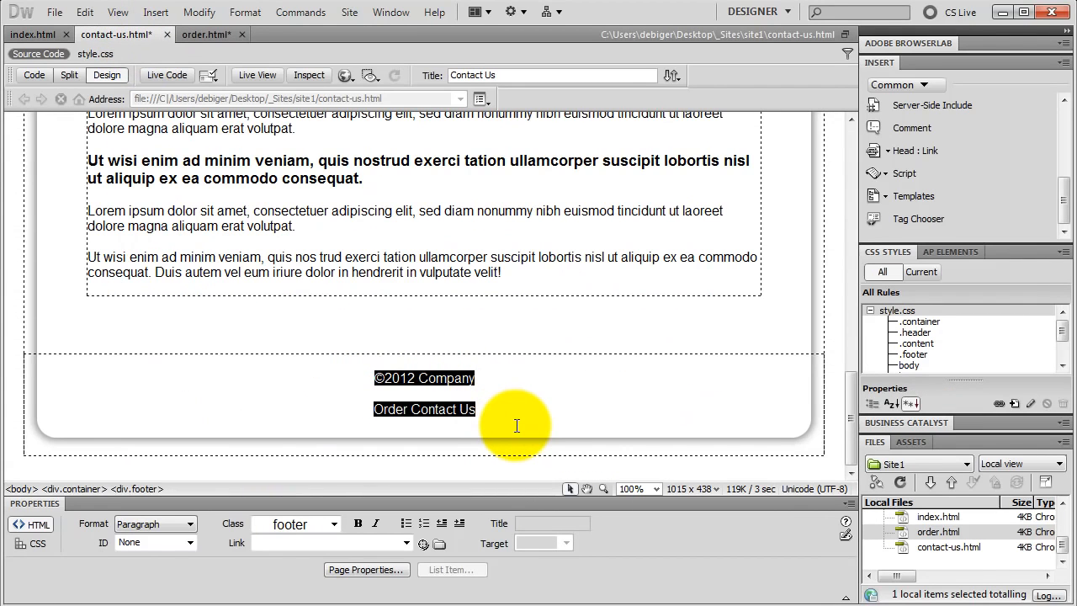
click(517, 426)
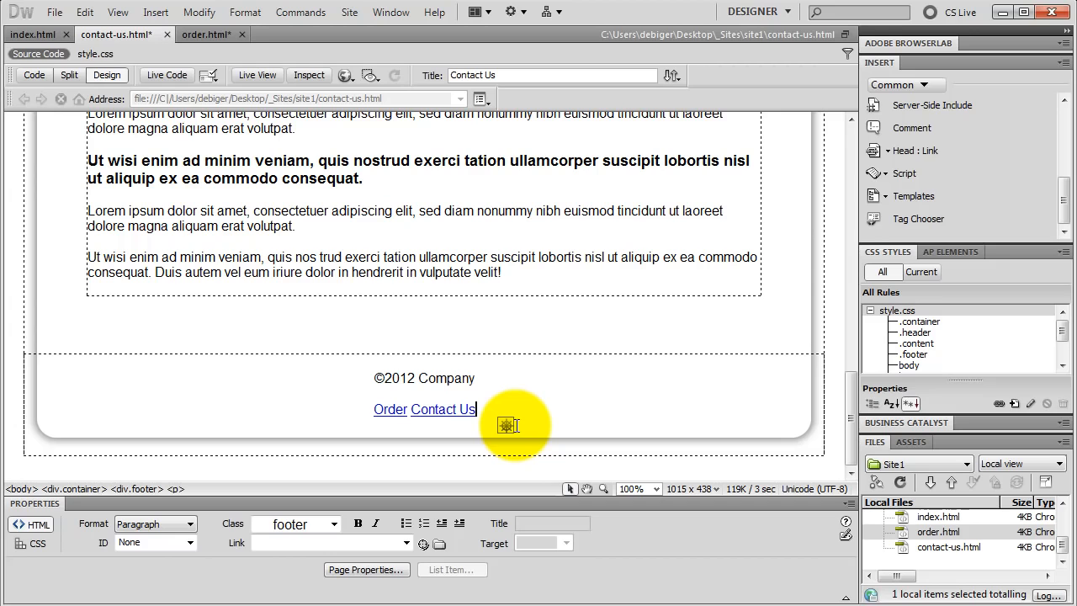
- Replace the footer text of order.html with the copied copyright line and linked navigation
click(200, 33)
scroll(384, 332, down, 10)
drag(374, 378, 543, 409)
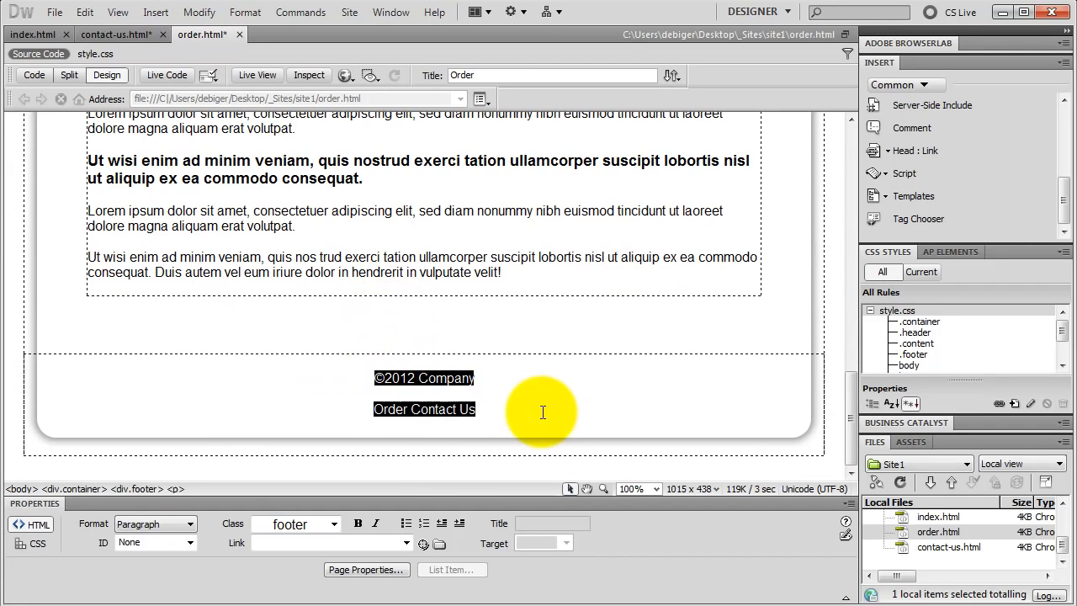
click(548, 416)
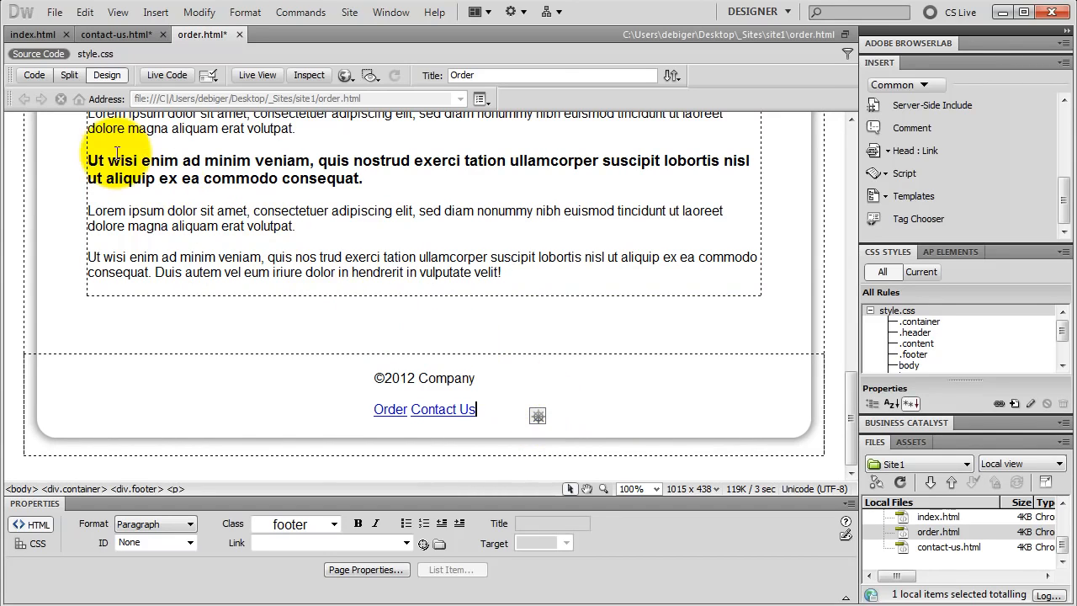
- In index.html, link the header image to the site root with "/" and leave the image selected
click(38, 33)
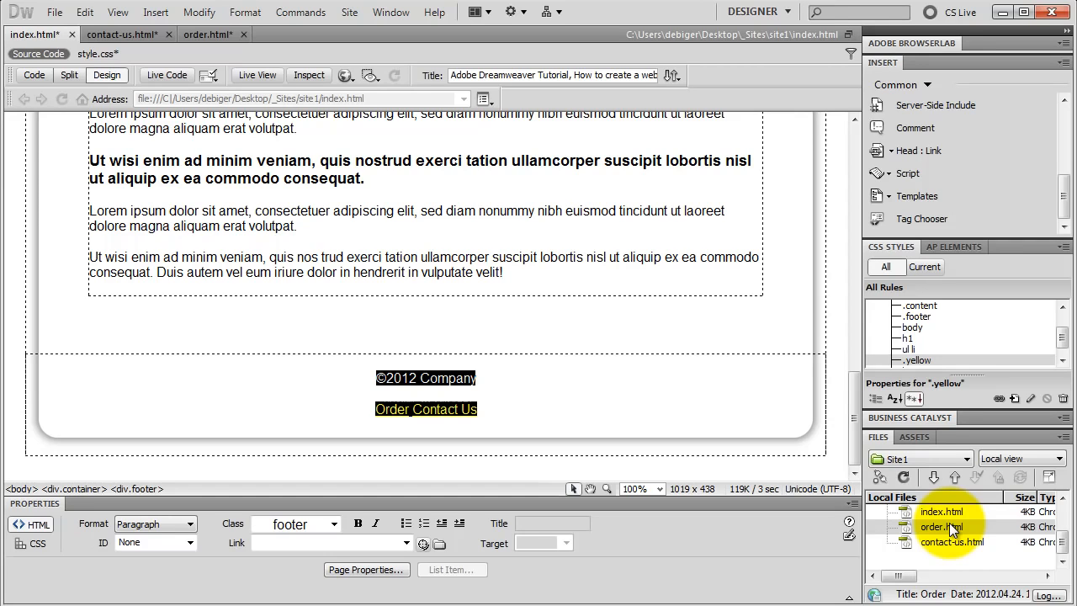
scroll(600, 308, up, 10)
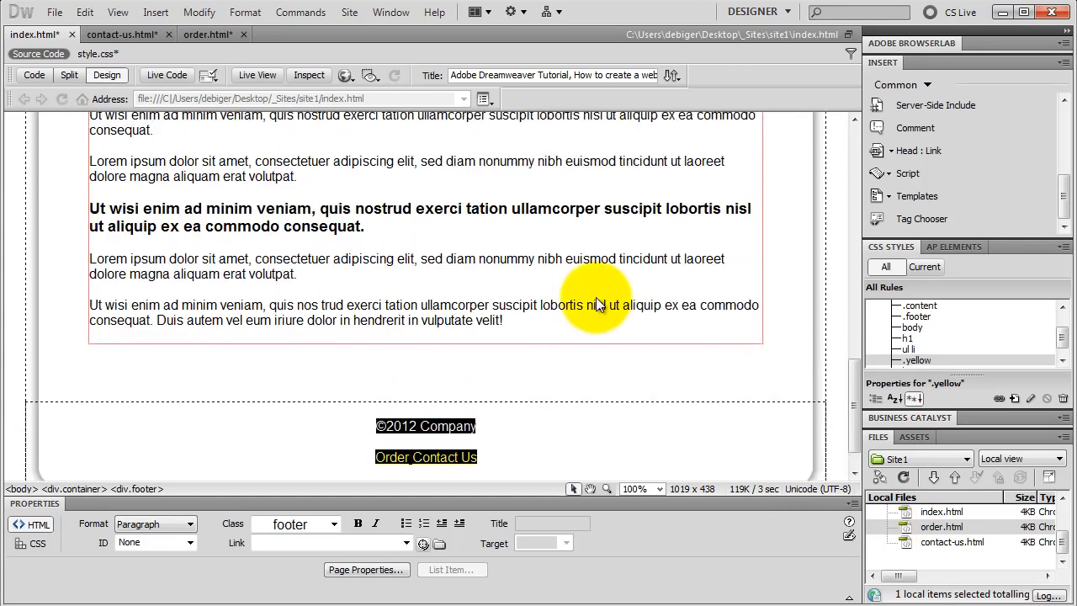
click(441, 174)
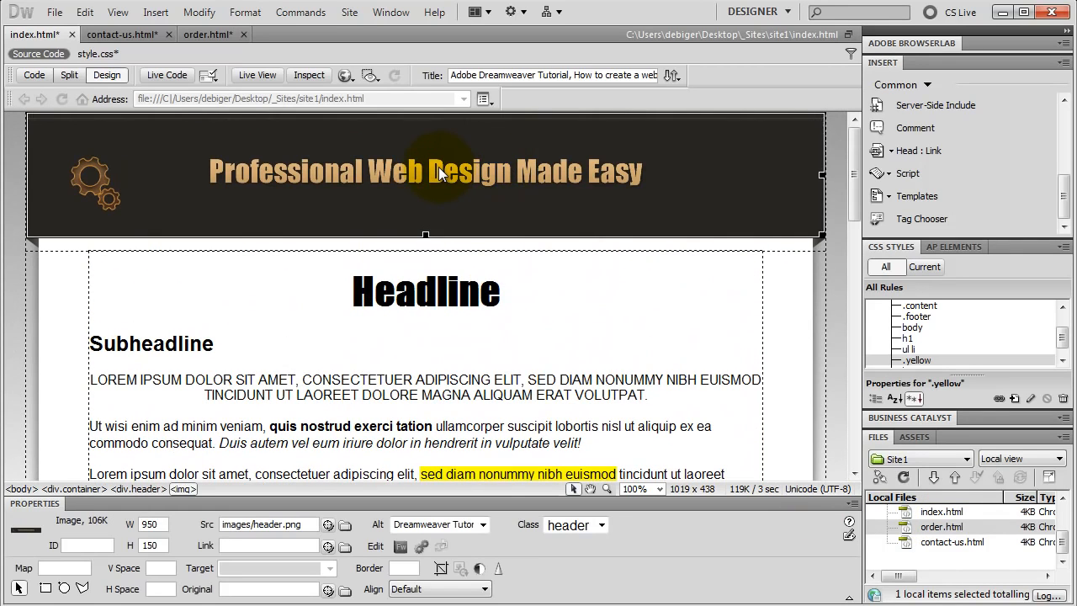
click(238, 544)
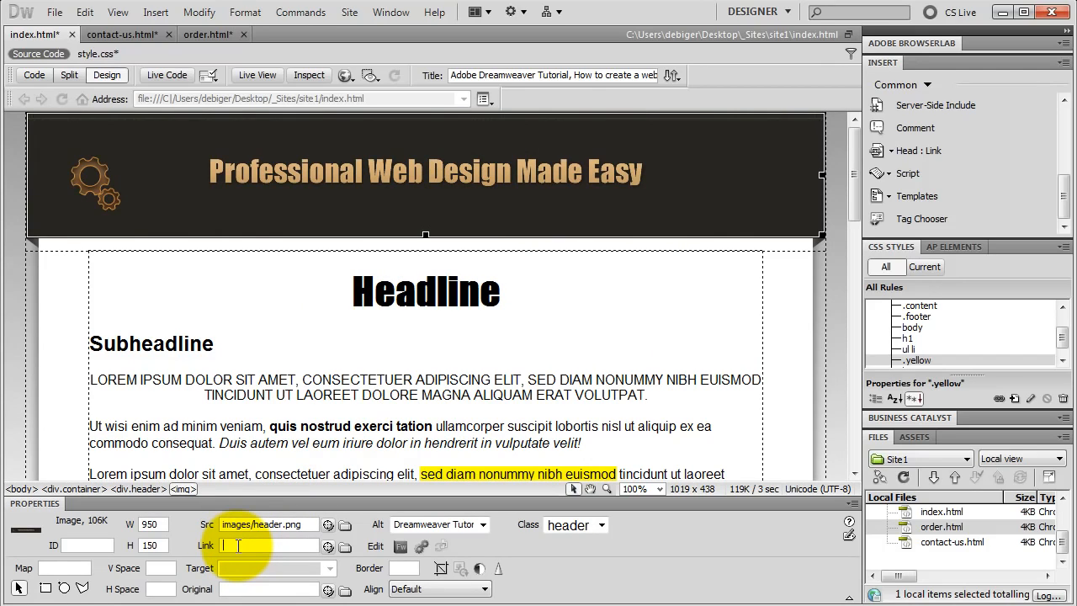
text(/)
key(Return)
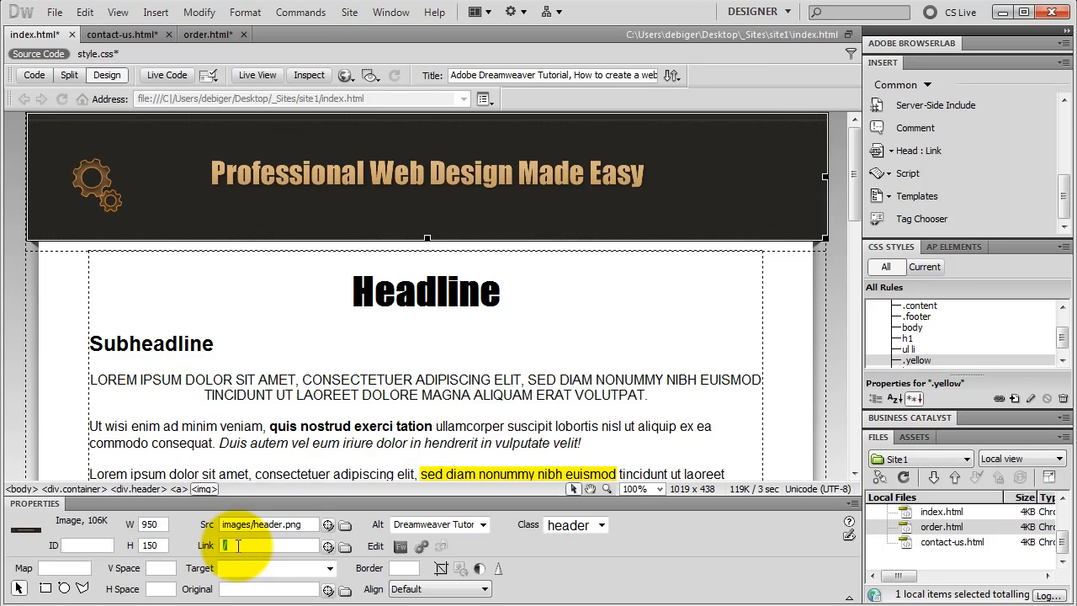
click(543, 302)
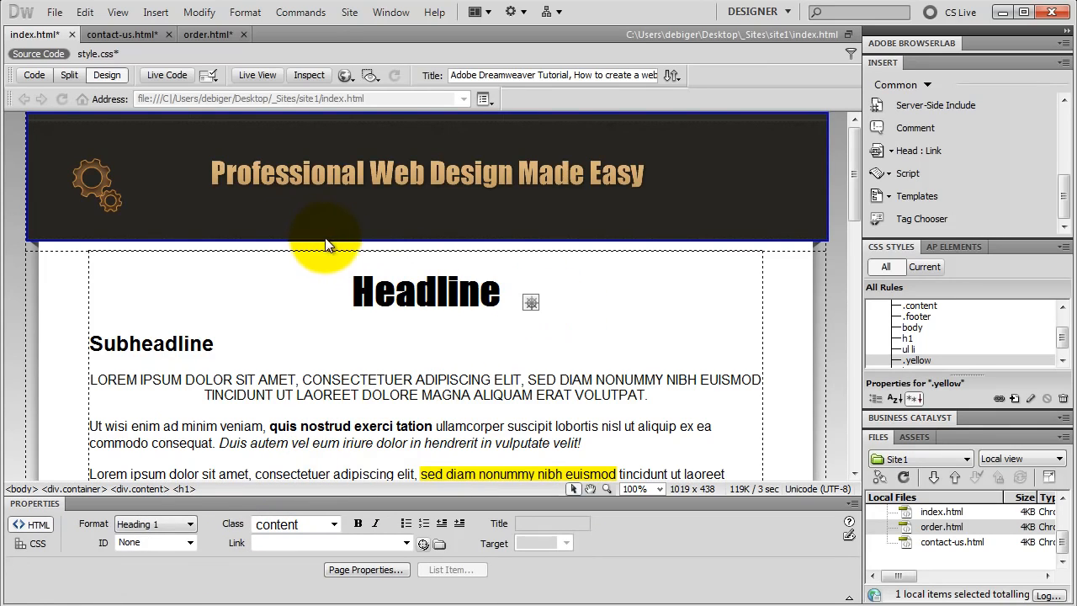
click(447, 200)
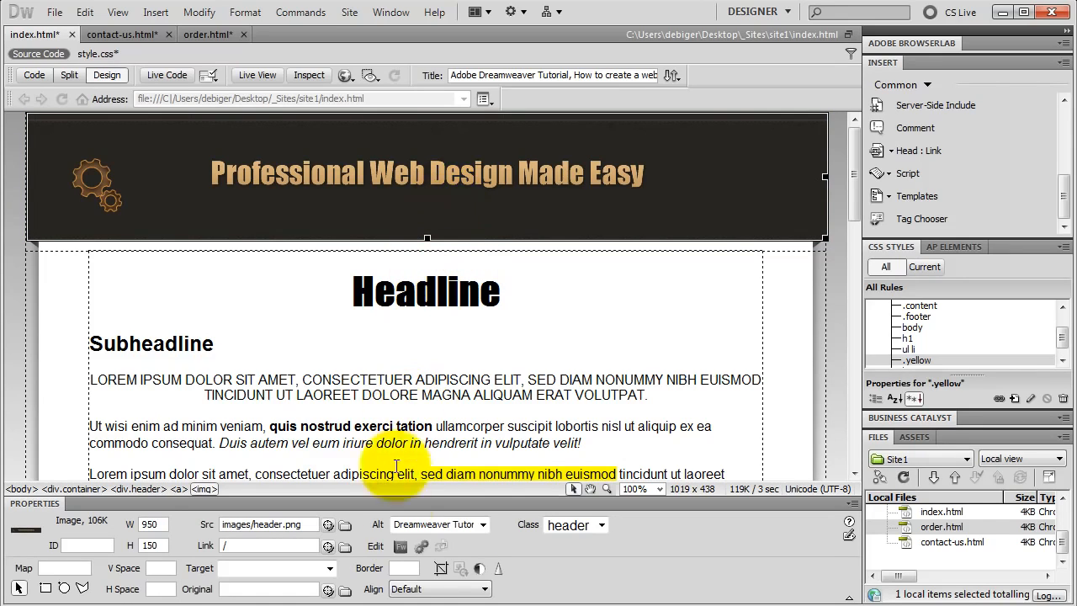
- Set the border of the header image in index.html to 0
click(405, 568)
text(0)
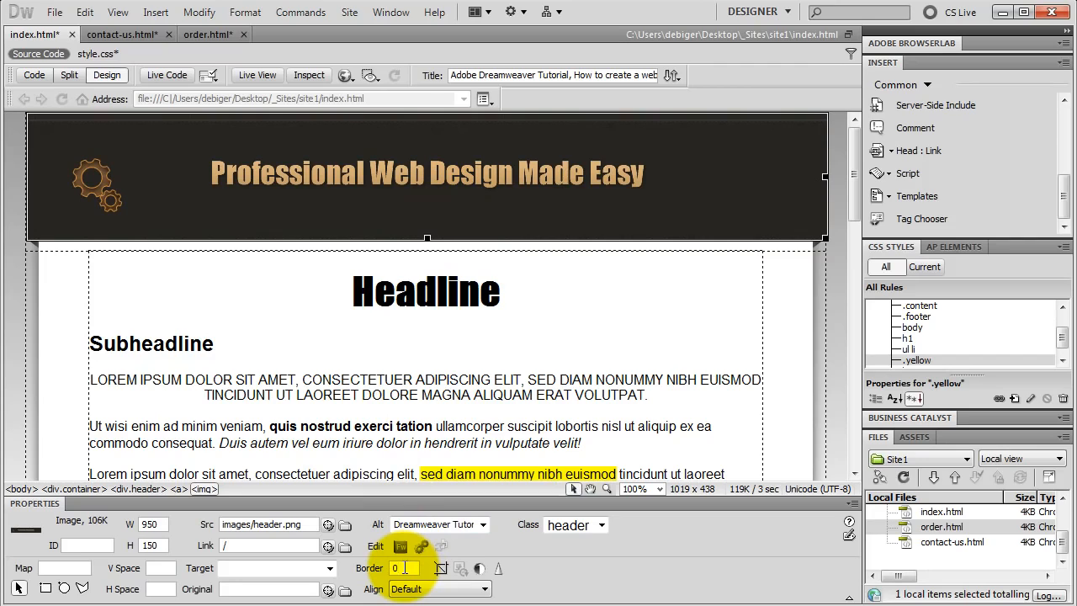
key(Return)
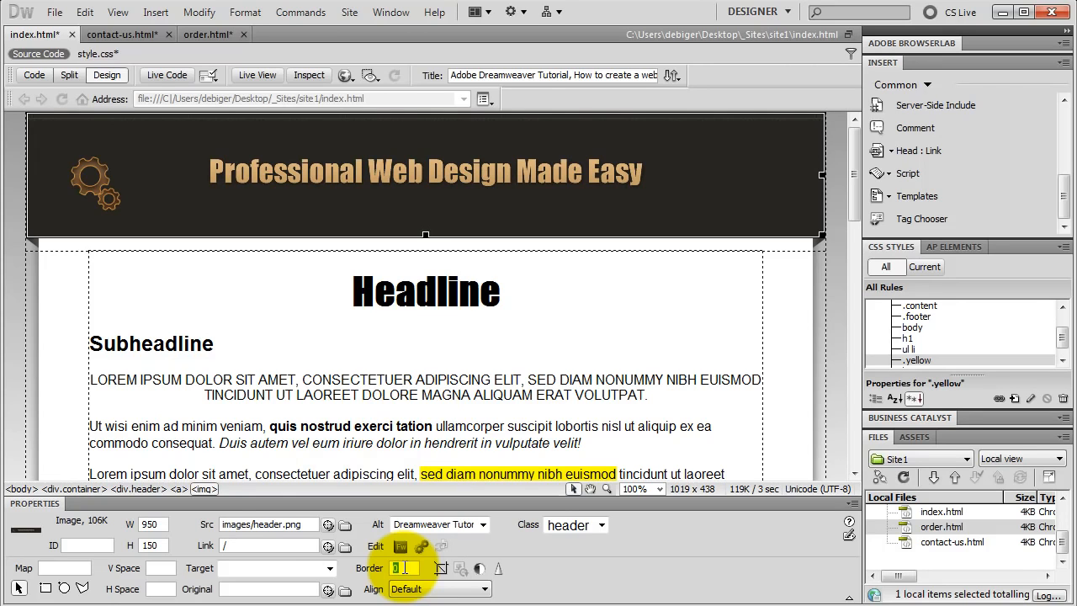
- In contact-us.html, link the header image to the site root with "/" and set its border to 0
click(115, 34)
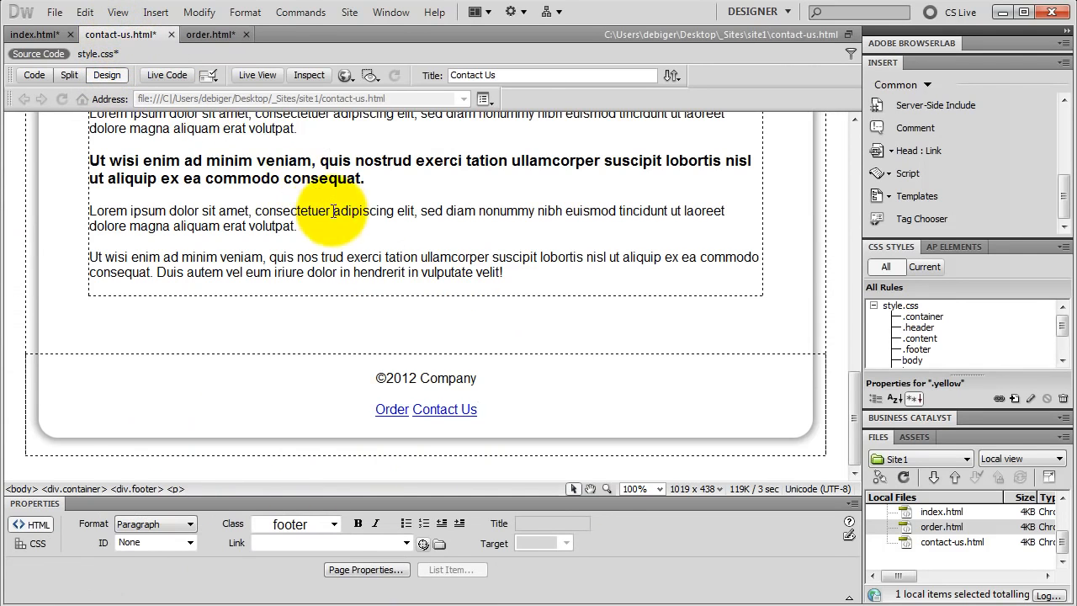
scroll(334, 210, up, 10)
click(406, 199)
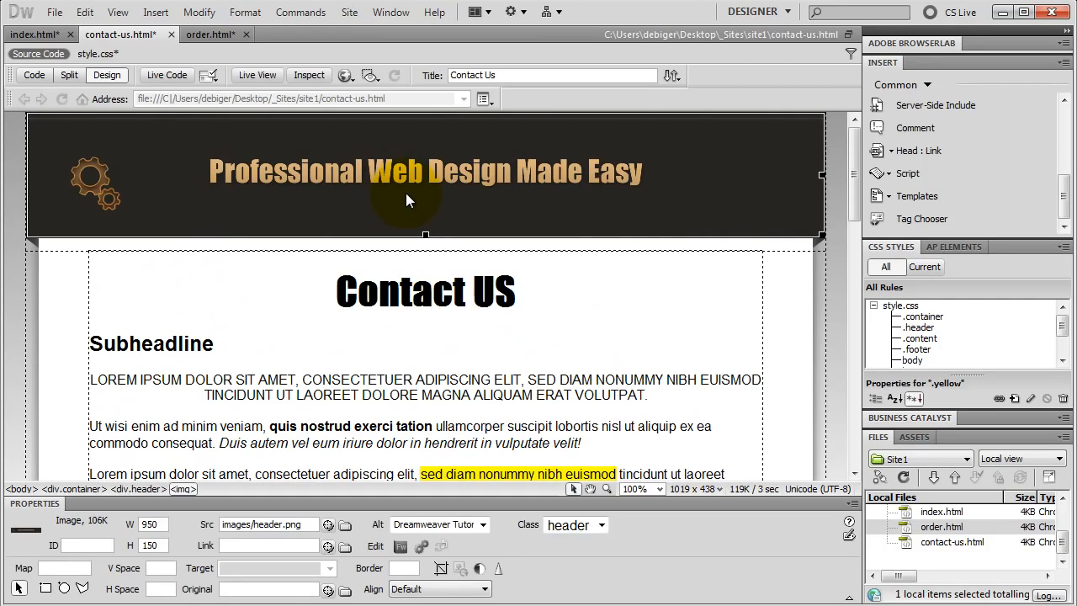
click(233, 545)
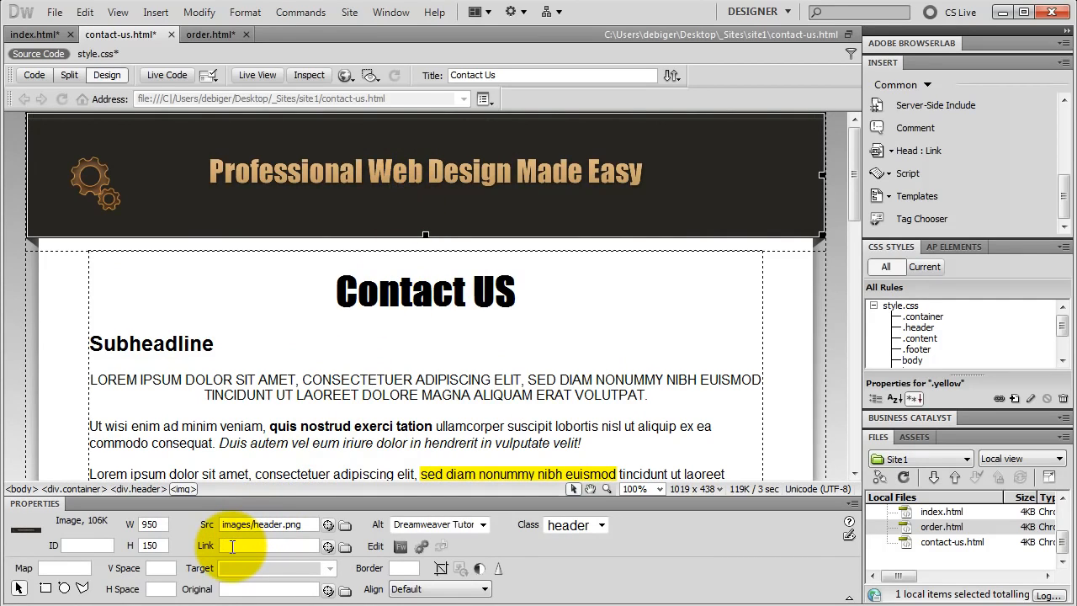
text(/)
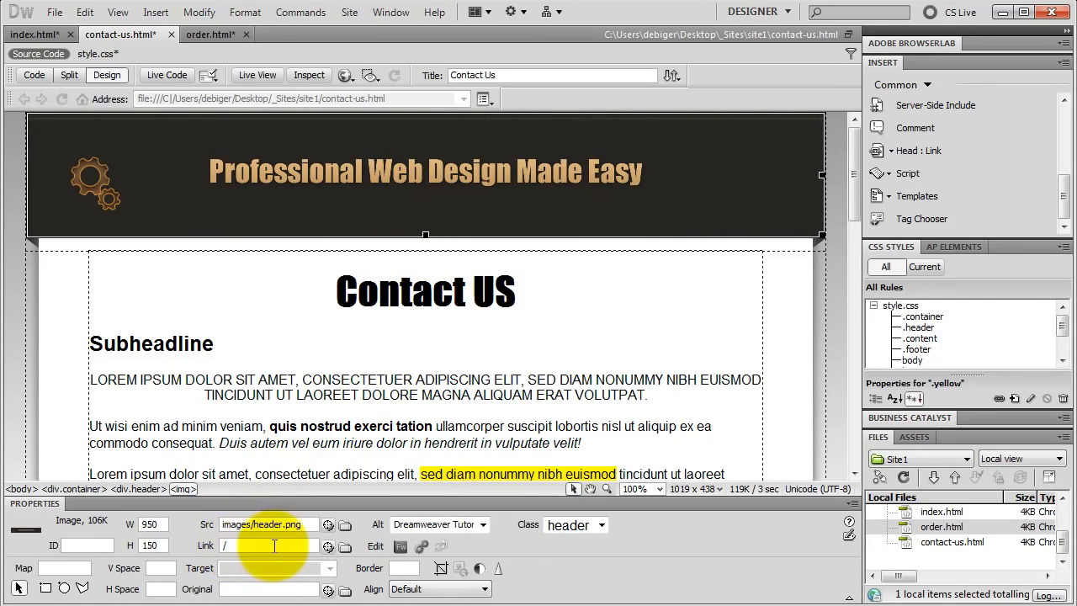
click(404, 568)
text(0)
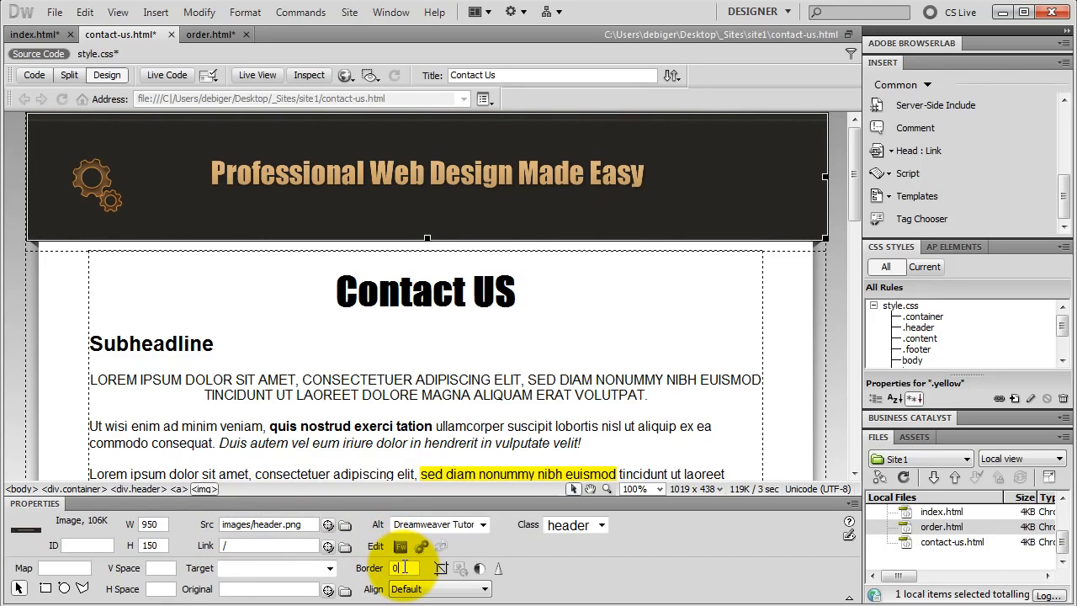
key(Return)
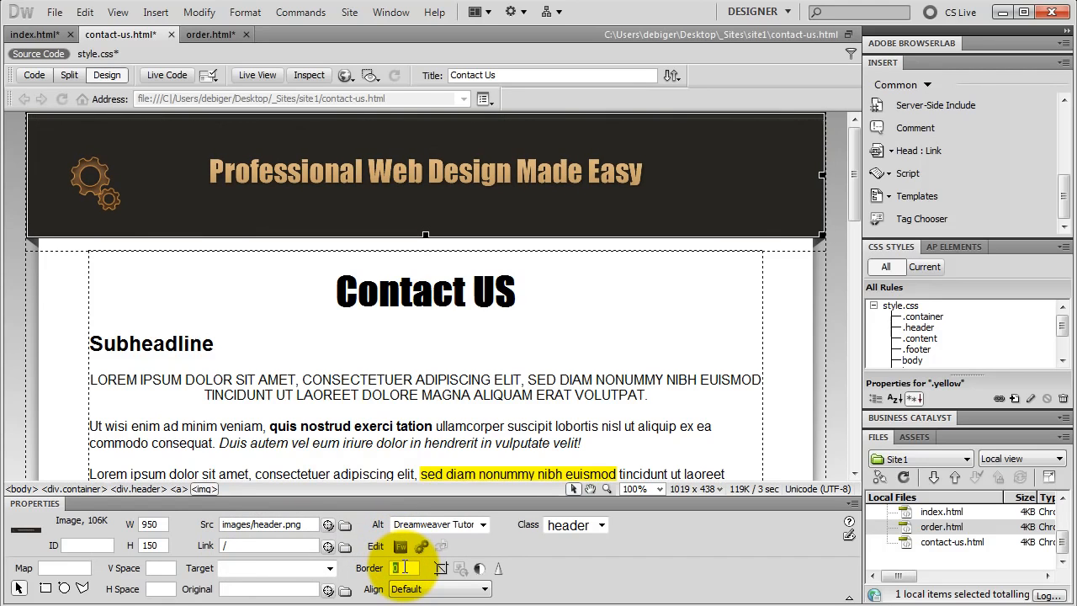
- In order.html, link the header image to the site root with "/" and set its border to 0
click(211, 34)
scroll(319, 223, up, 5)
scroll(319, 223, up, 3)
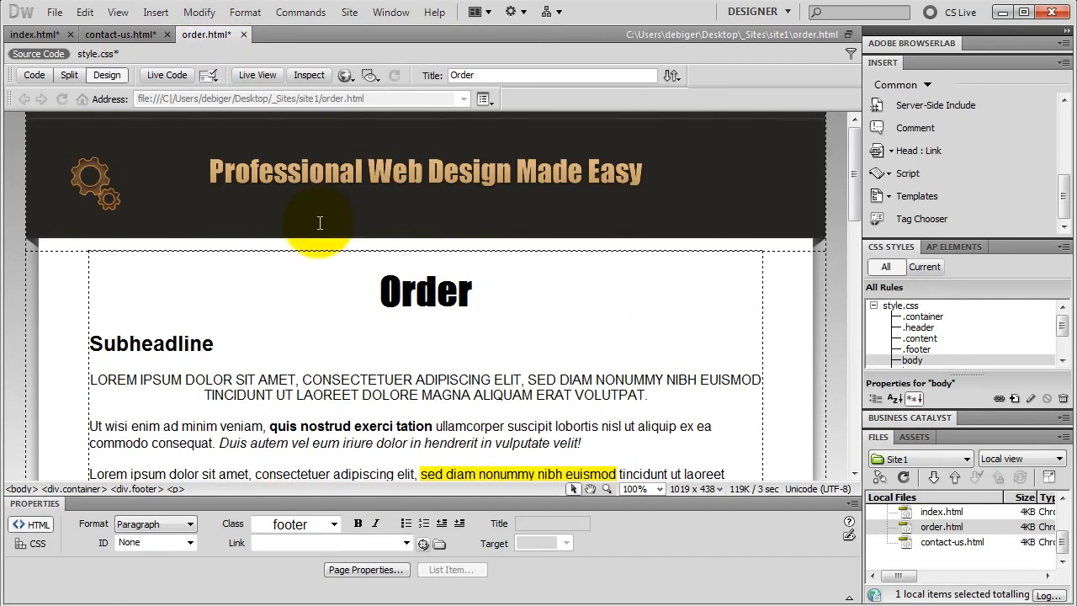
click(313, 174)
click(236, 545)
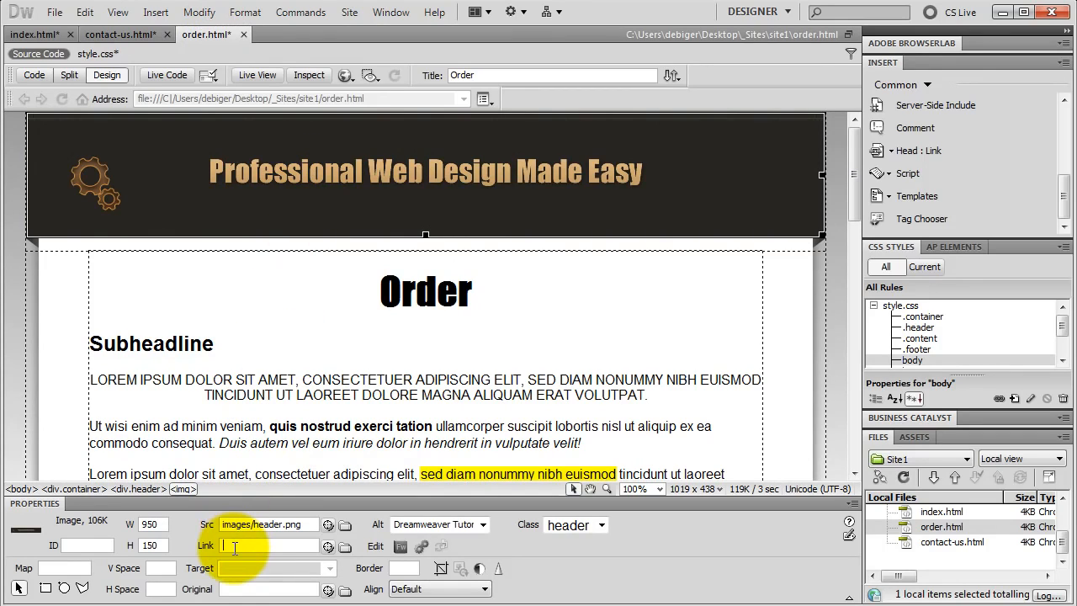
text(/)
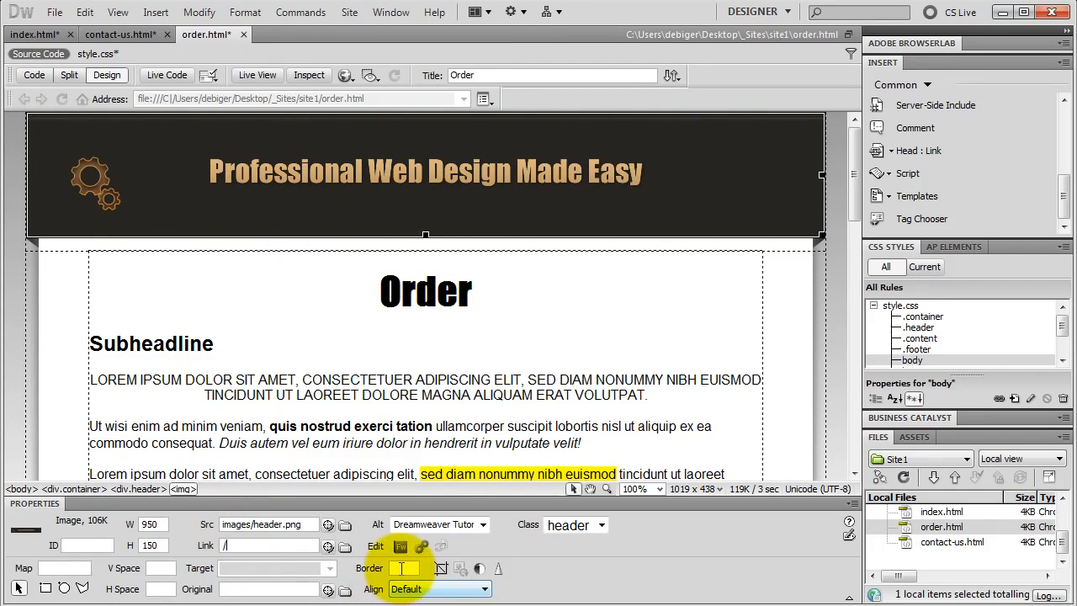
click(400, 568)
text(0)
key(Return)
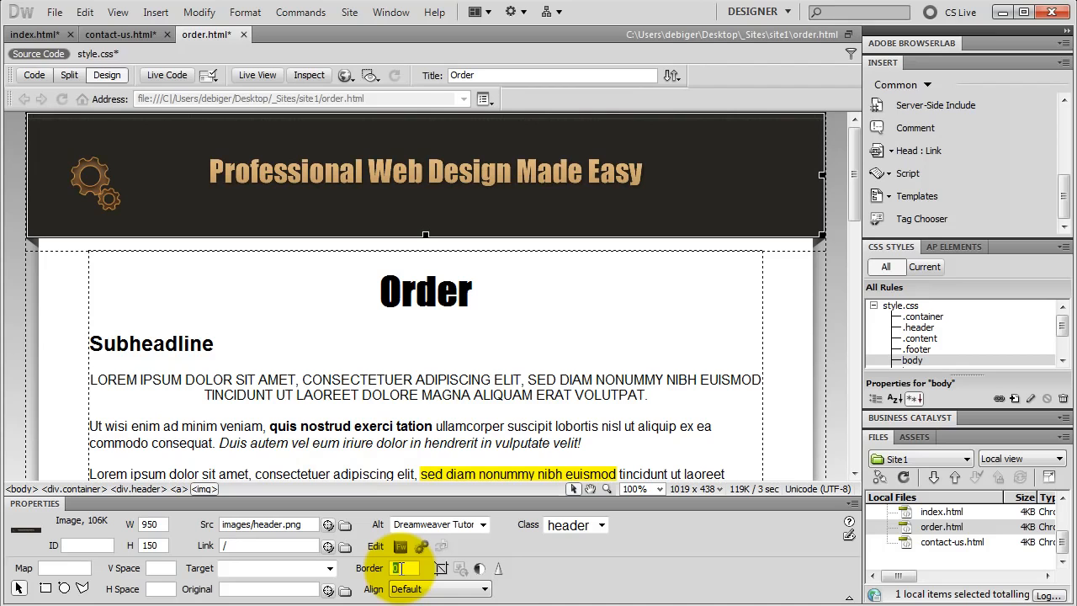
- From index.html, edit the .footer rule in style.css and set its font size to 14 px
click(46, 33)
scroll(433, 337, down, 8)
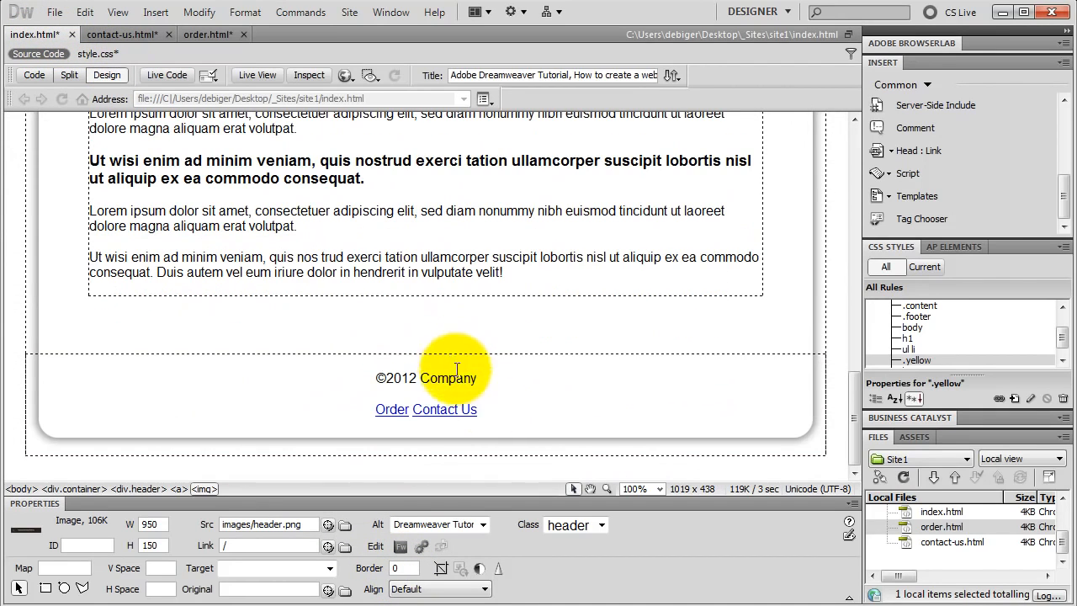
click(510, 416)
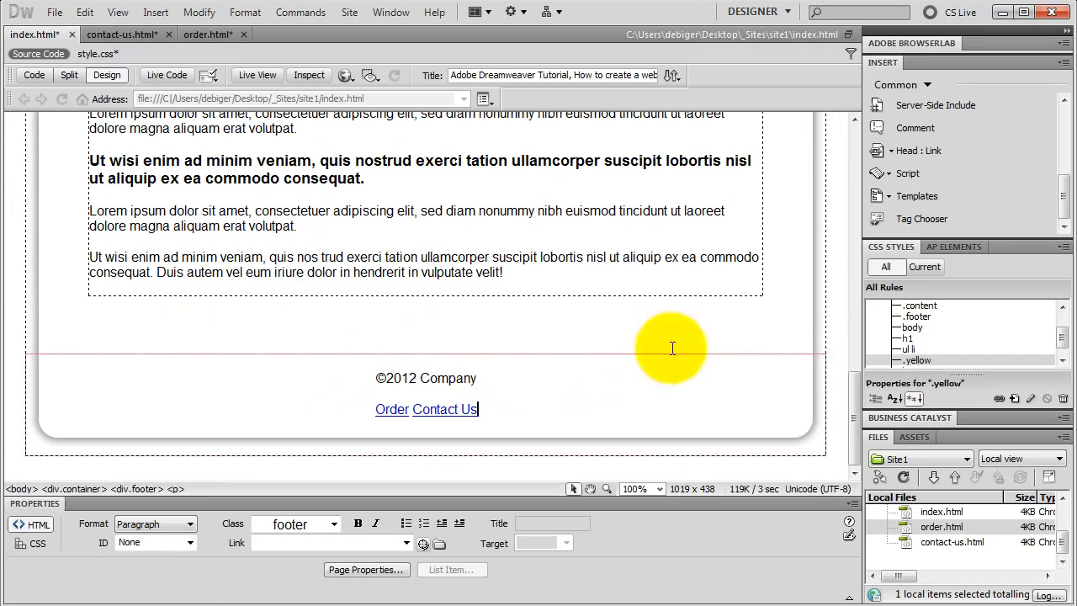
click(928, 59)
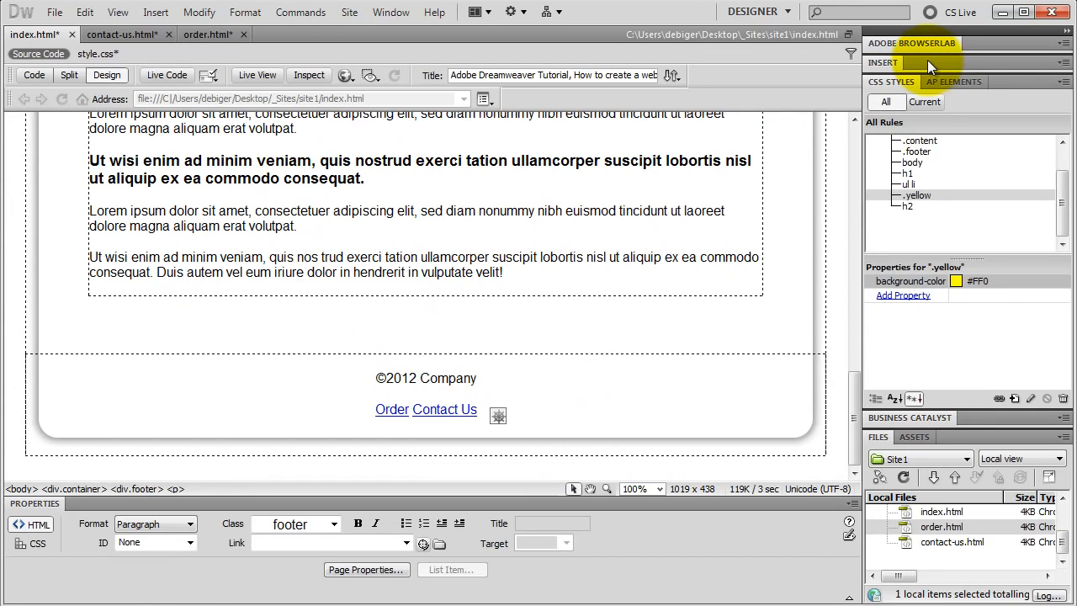
click(918, 152)
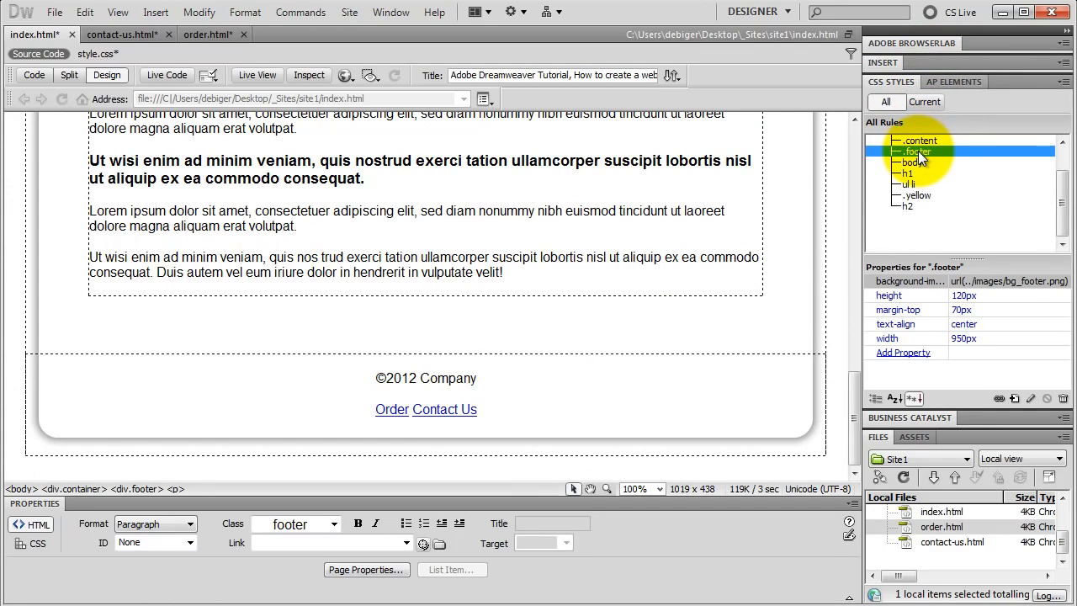
click(964, 310)
click(930, 324)
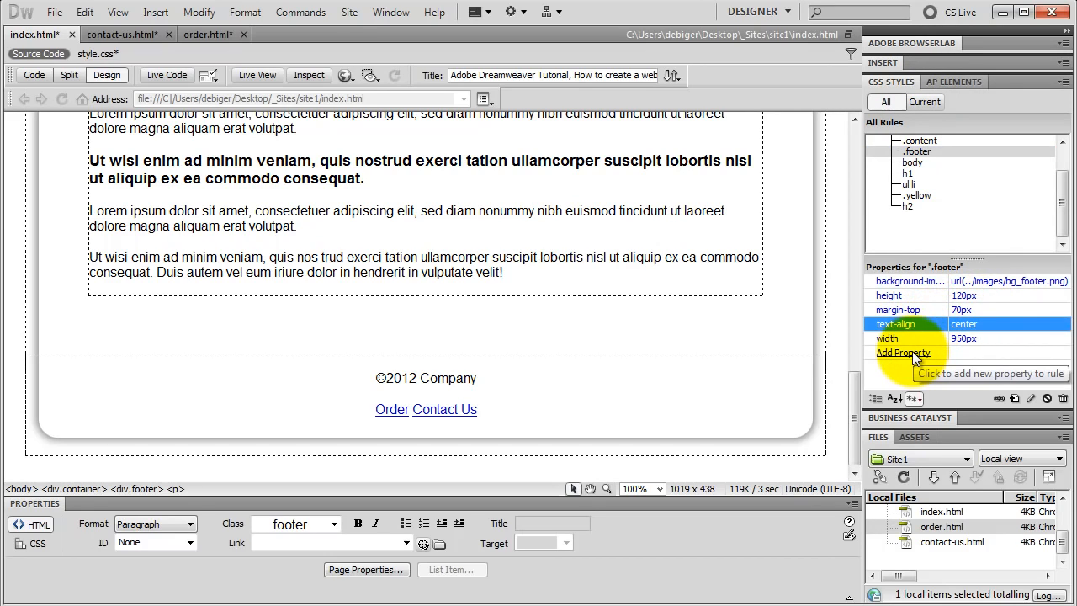
double_click(919, 153)
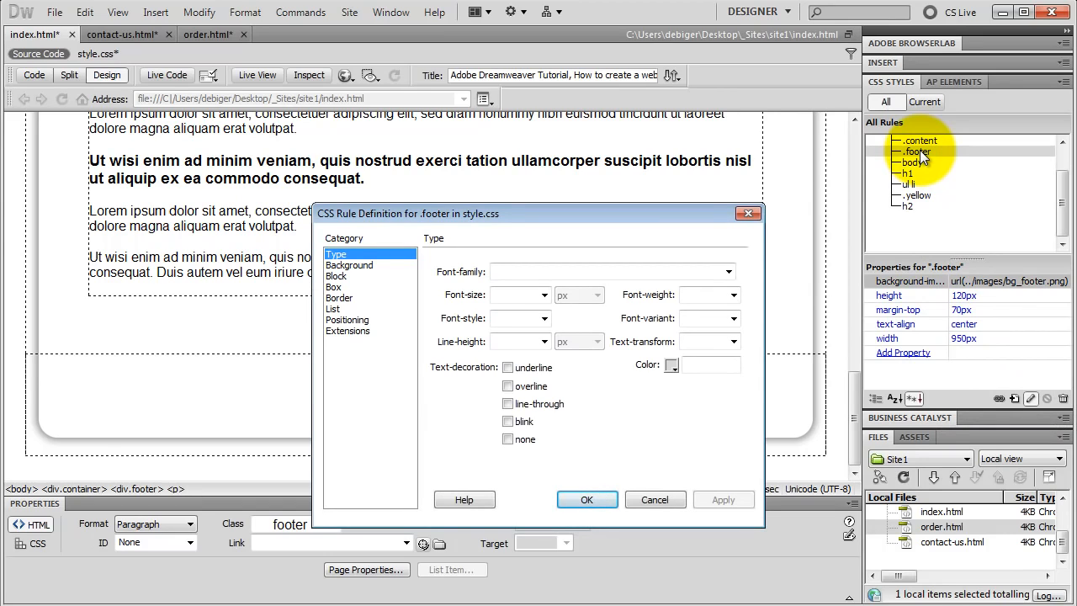
click(510, 294)
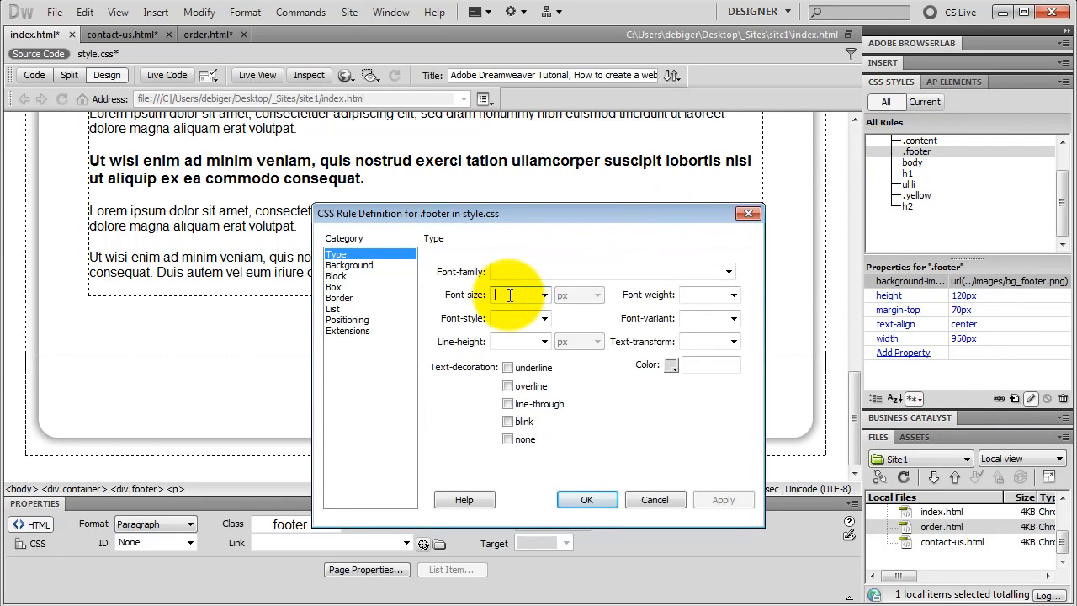
text(14)
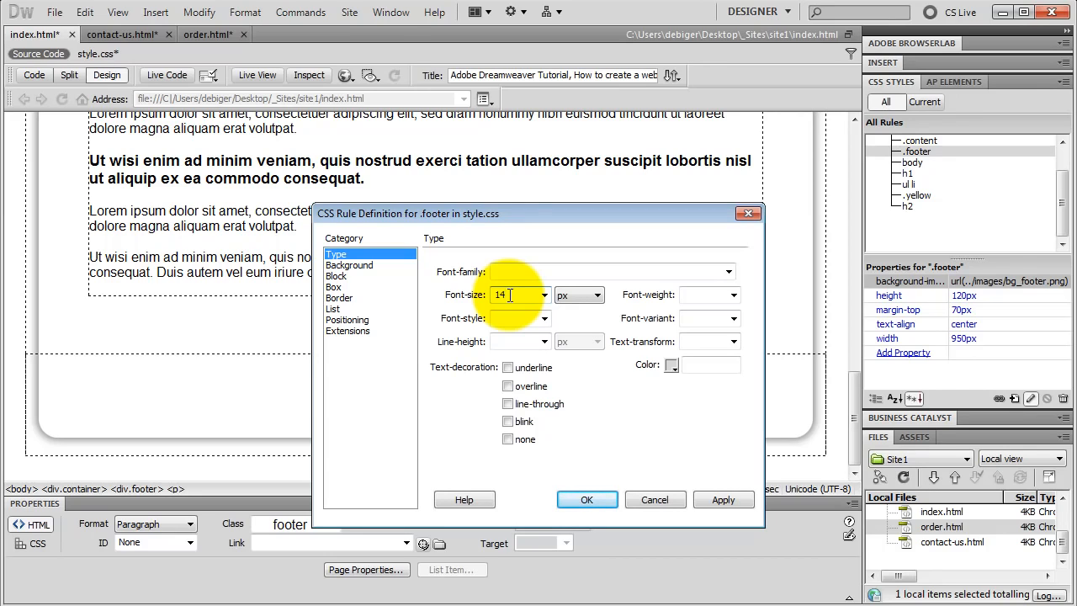
click(575, 501)
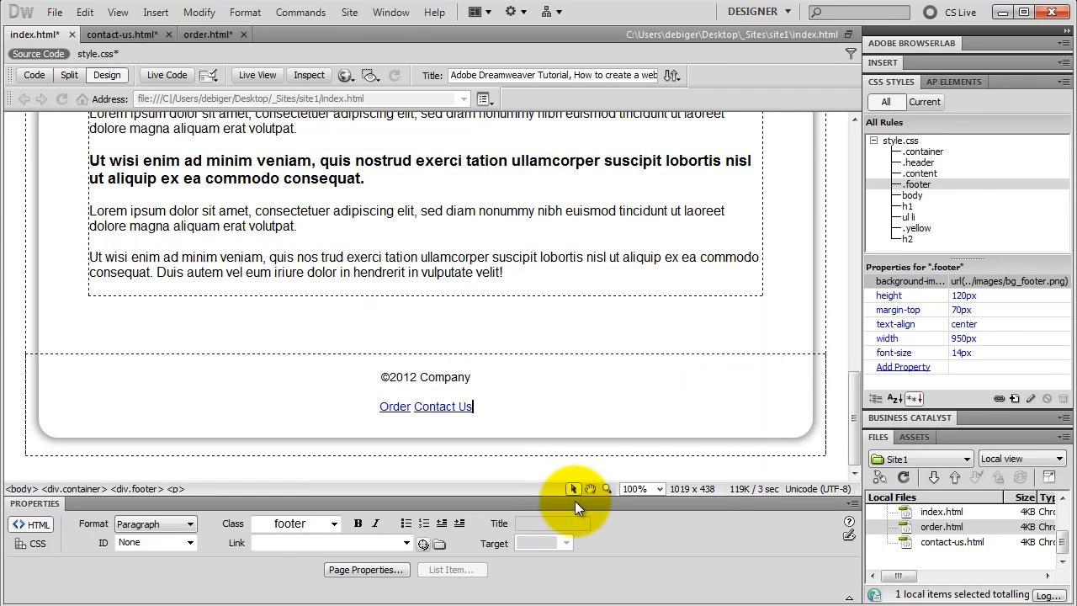
- Create a compound CSS rule for the footer links with the selector ".footer p a", defined in style.css
click(441, 406)
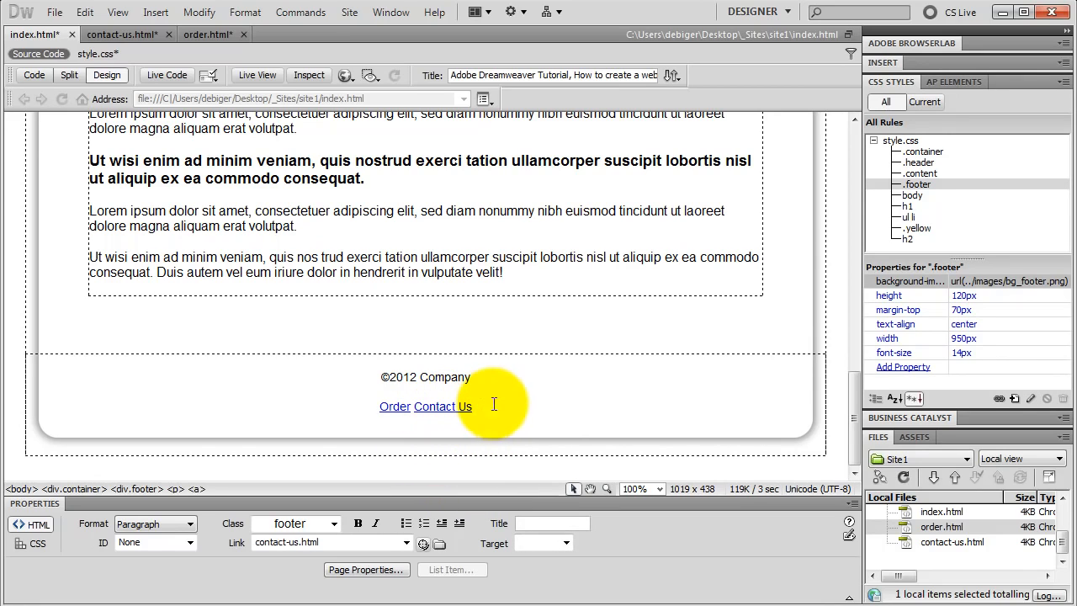
click(1016, 398)
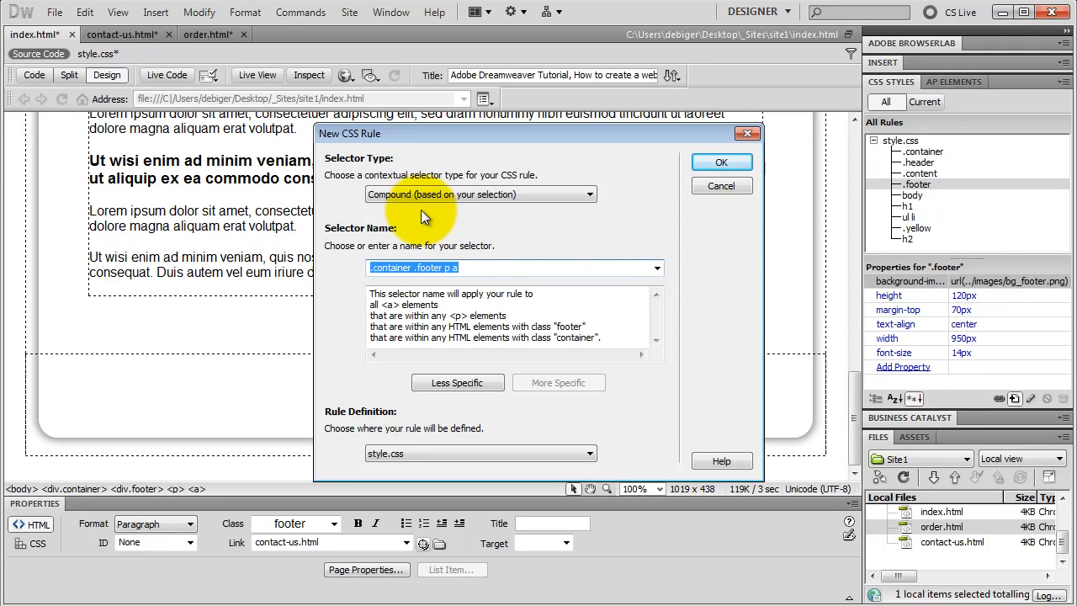
click(444, 381)
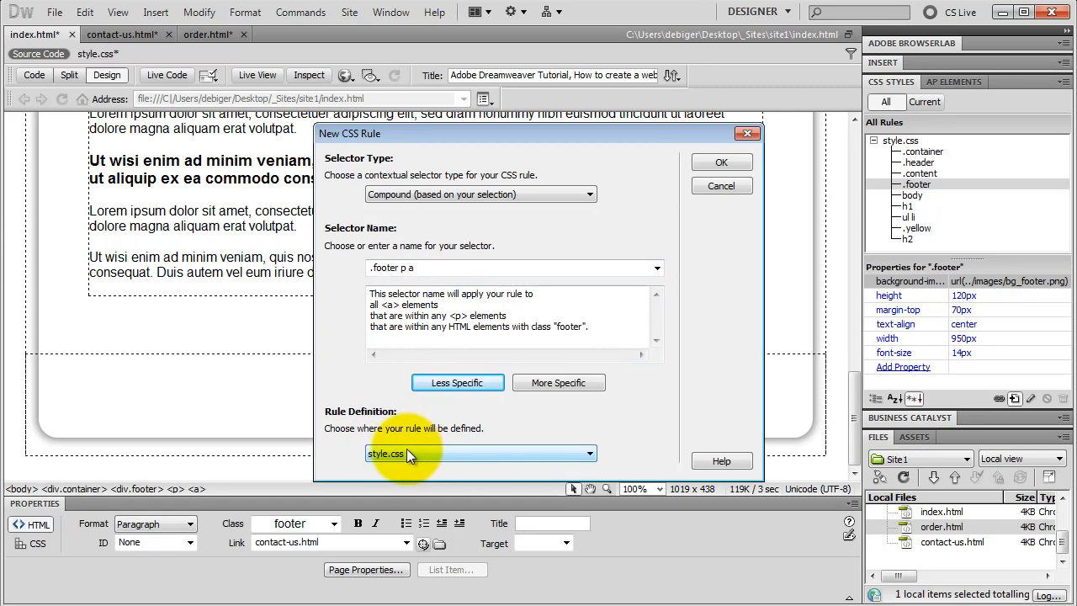
click(712, 162)
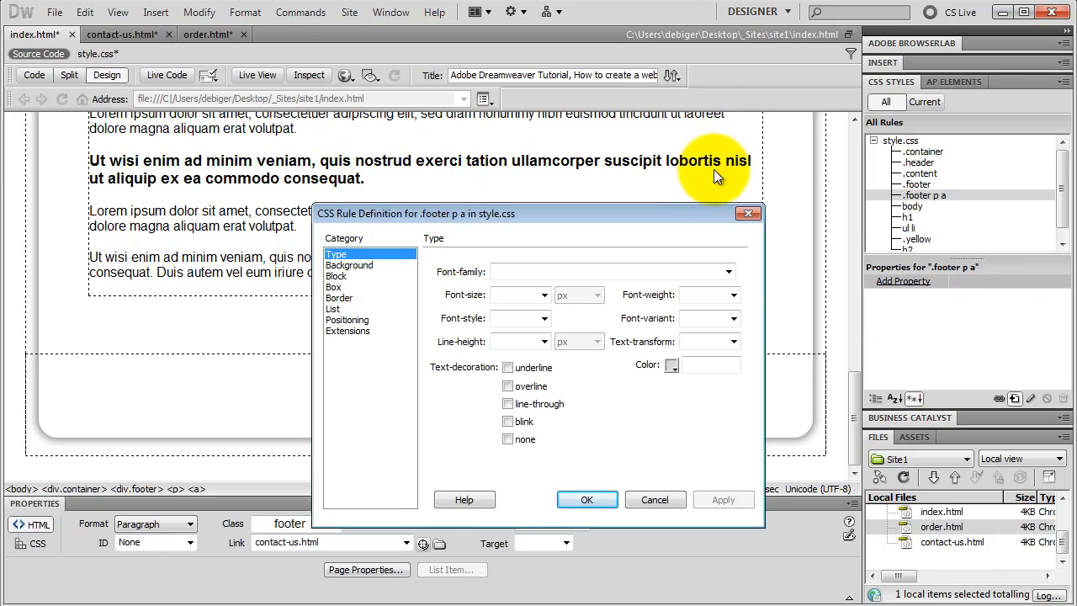
- Give the ".footer p a" rule the text color #000 and the text decoration none
click(671, 366)
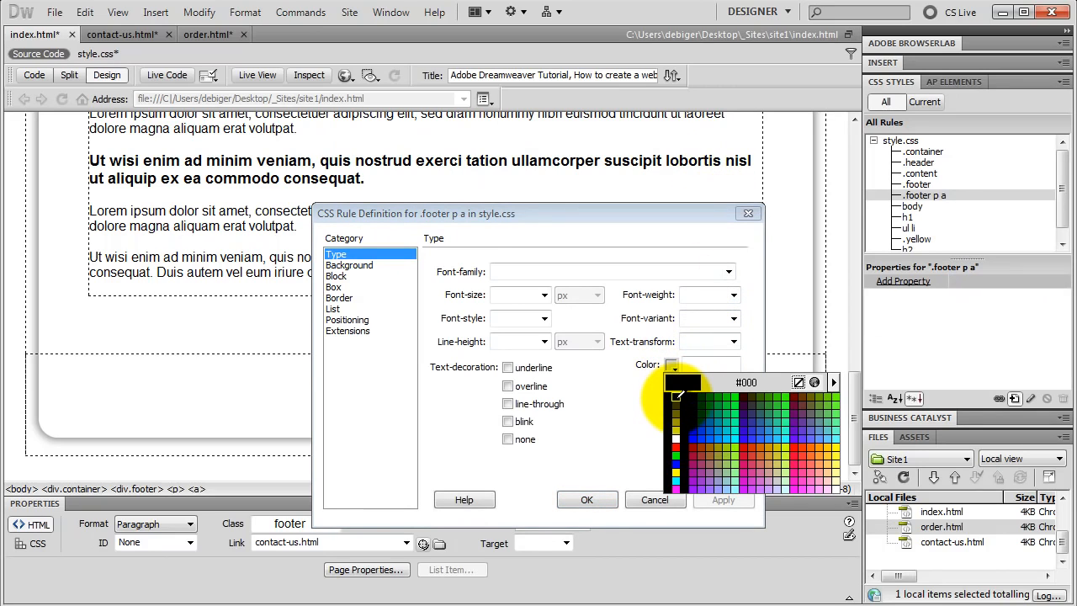
click(677, 396)
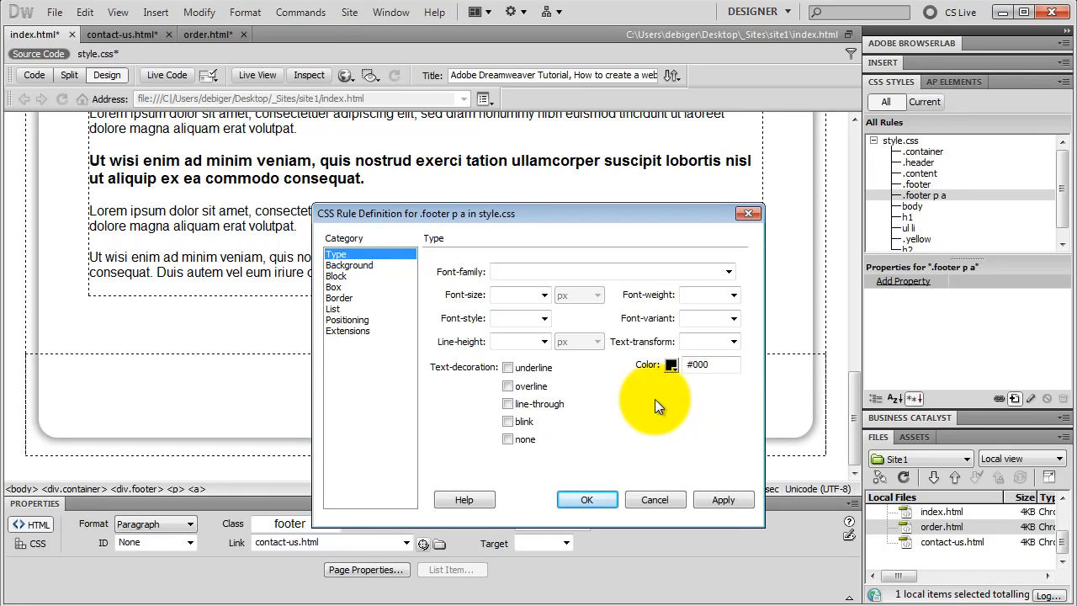
click(508, 438)
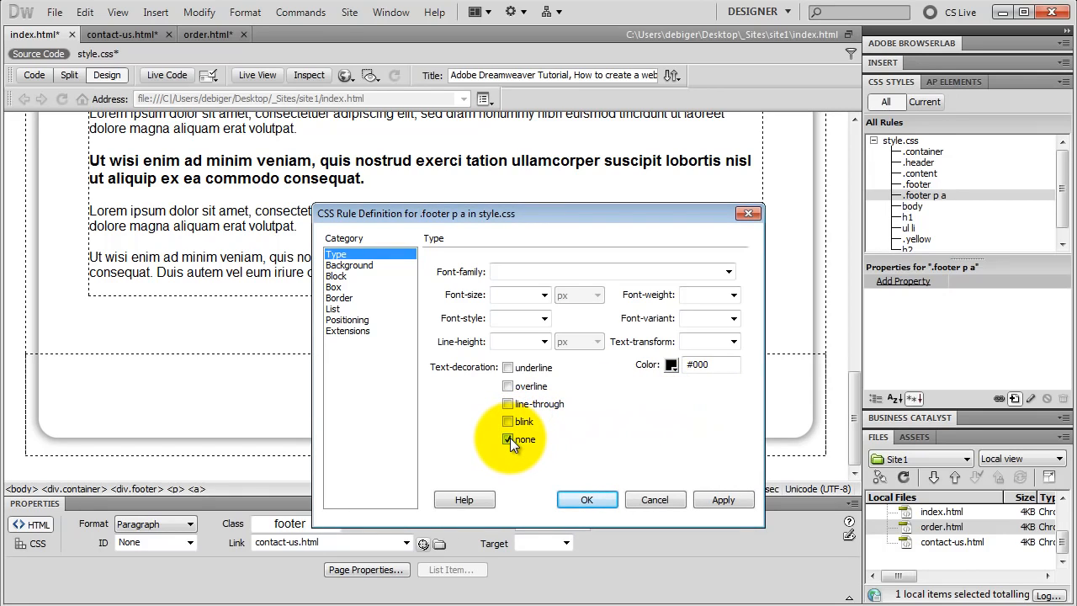
- Set the right and left margins of the ".footer p a" rule to 10 px each and apply the rule
click(340, 288)
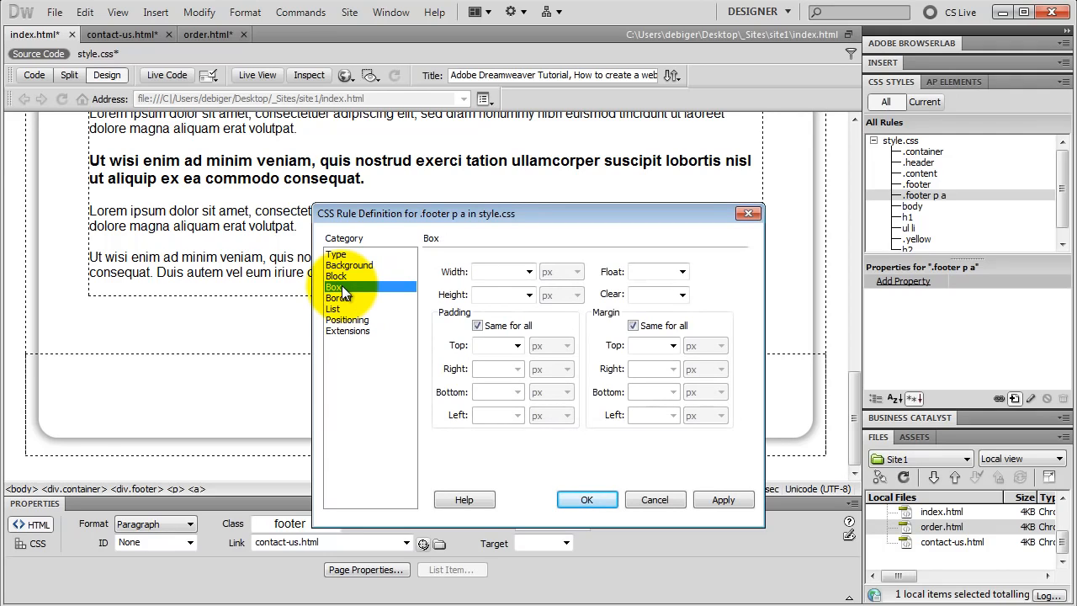
click(633, 325)
text(10)
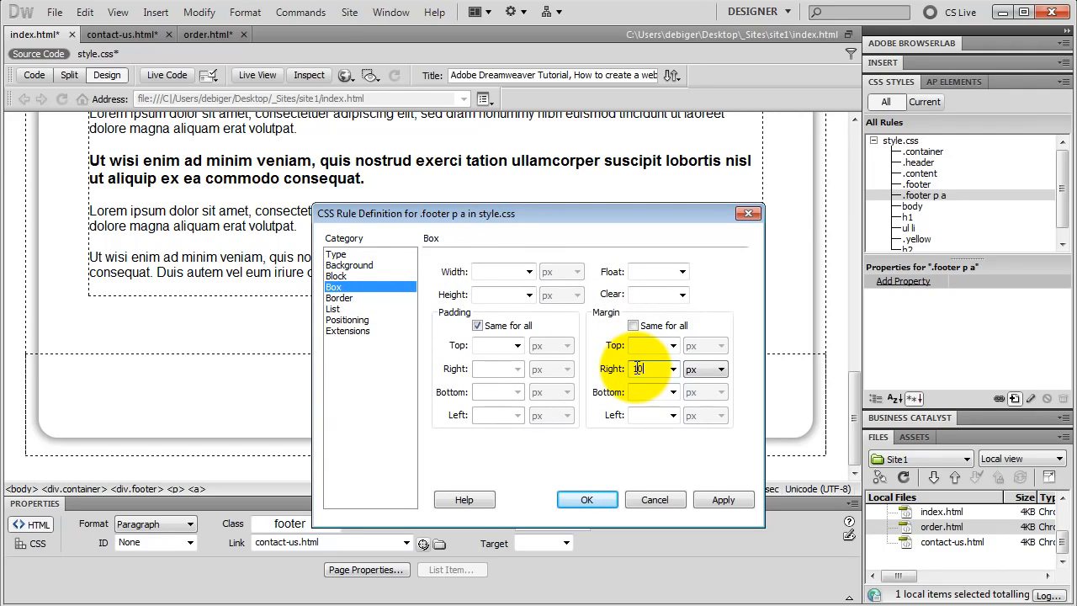
click(641, 415)
text(10)
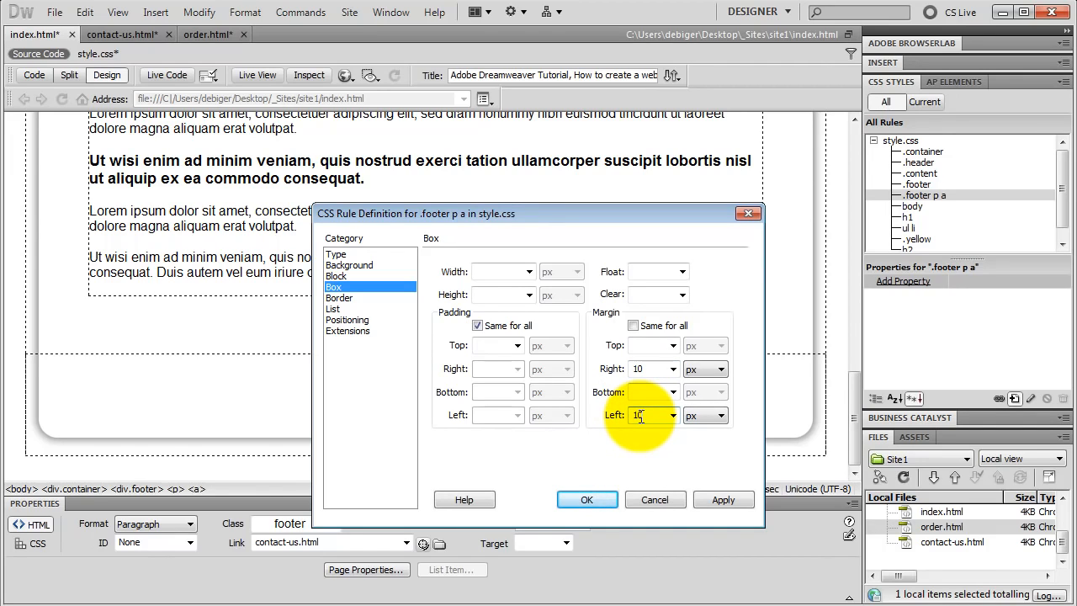
click(596, 496)
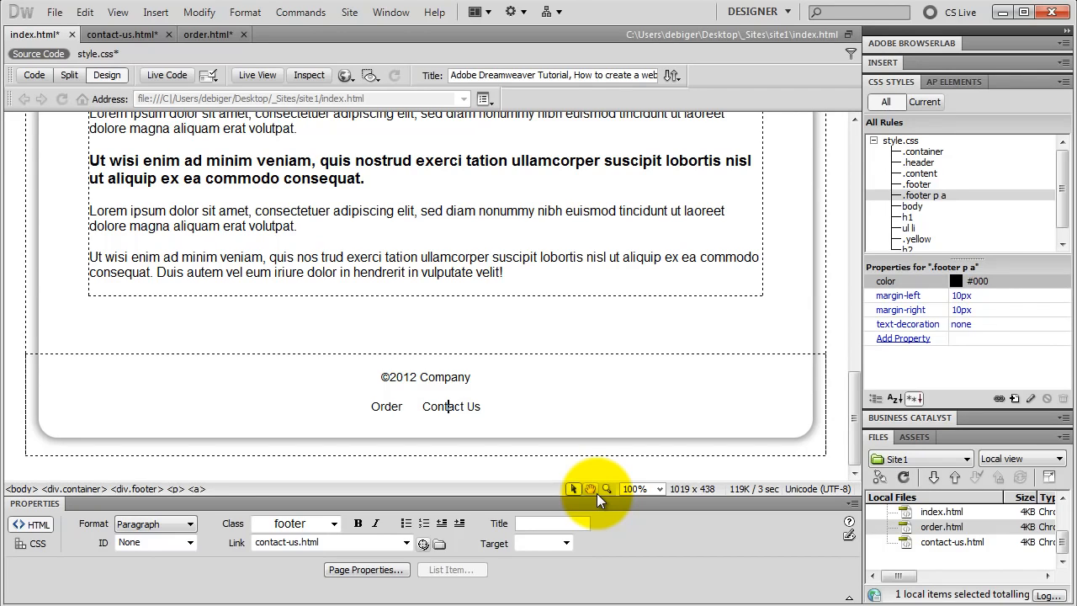
- Create a compound CSS rule named ".footer p a:hover" in style.css and set its text decoration to underline
click(1015, 397)
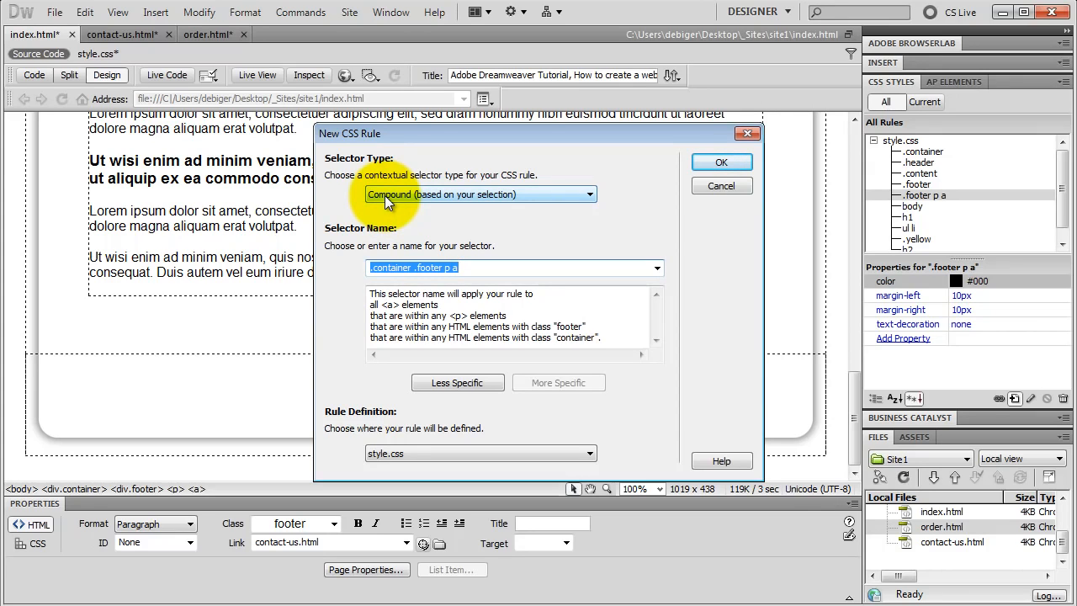
click(432, 383)
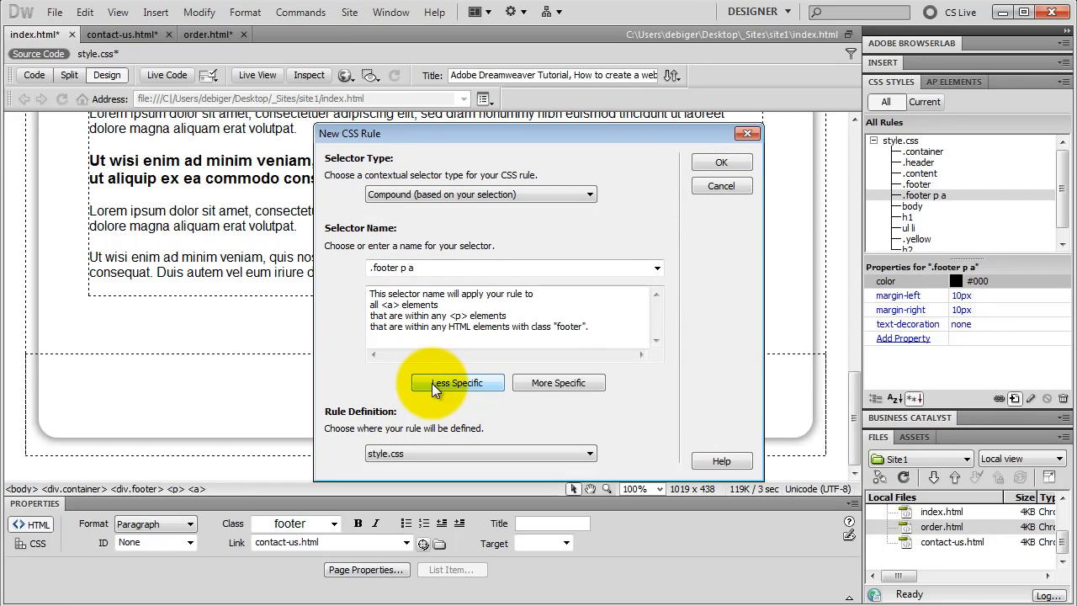
drag(467, 269, 385, 268)
click(425, 268)
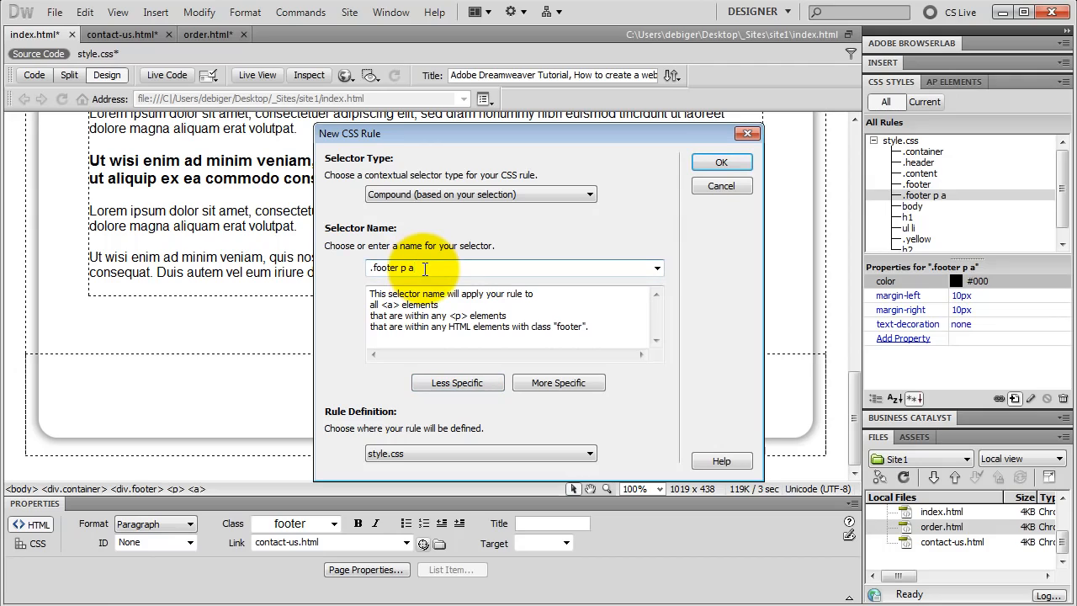
text(:)
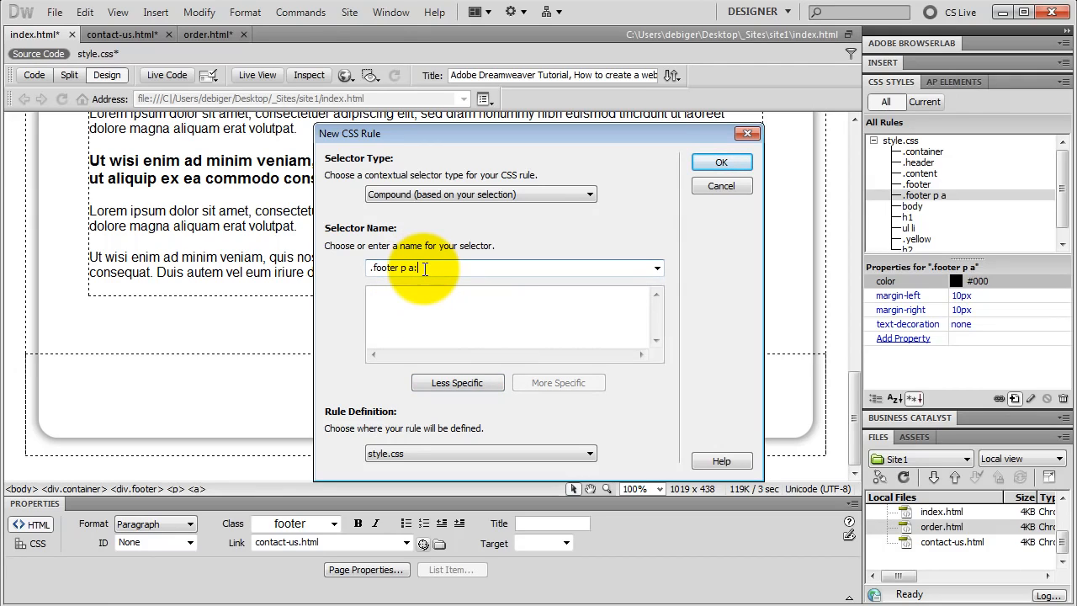
text(hover)
click(657, 267)
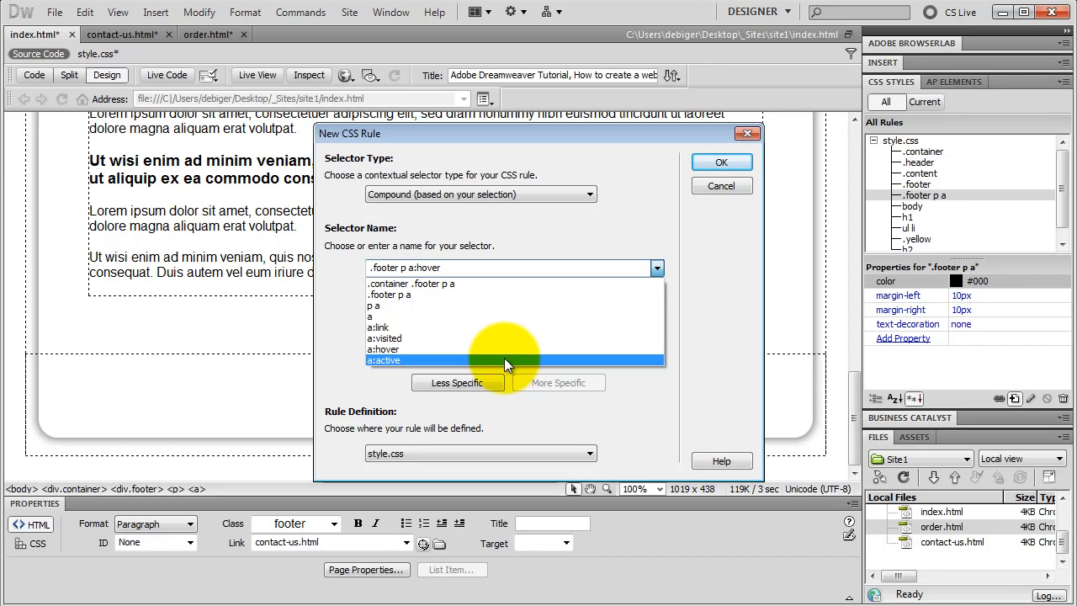
click(460, 267)
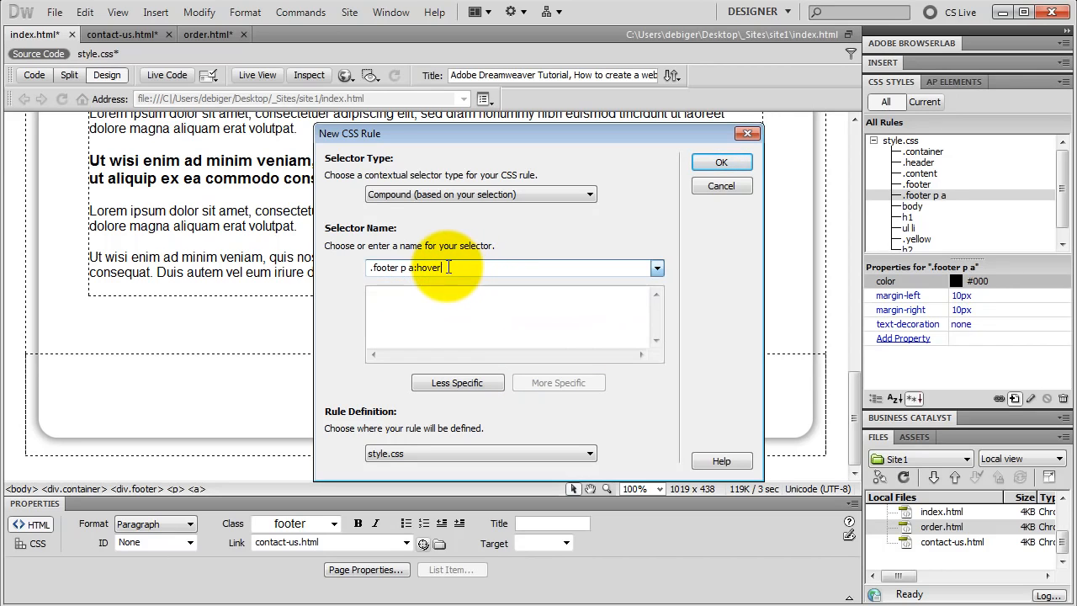
click(706, 163)
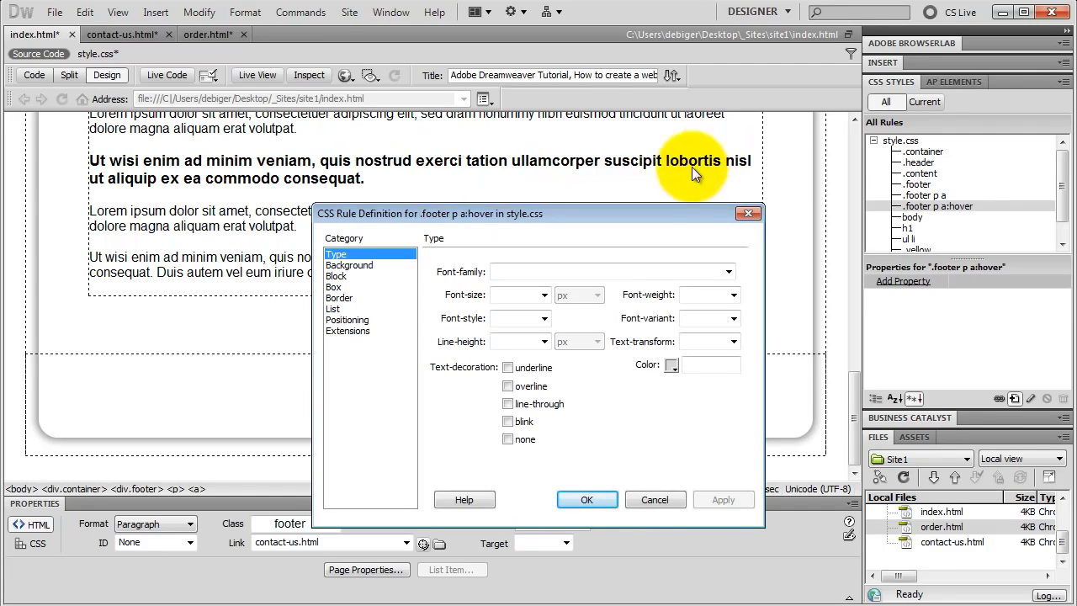
click(508, 368)
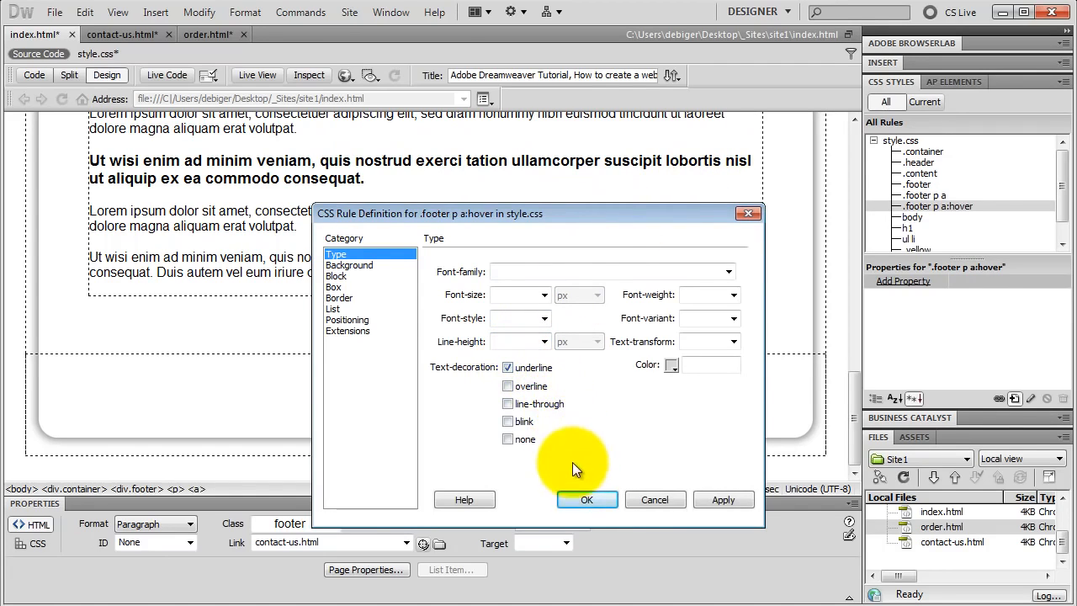
click(586, 498)
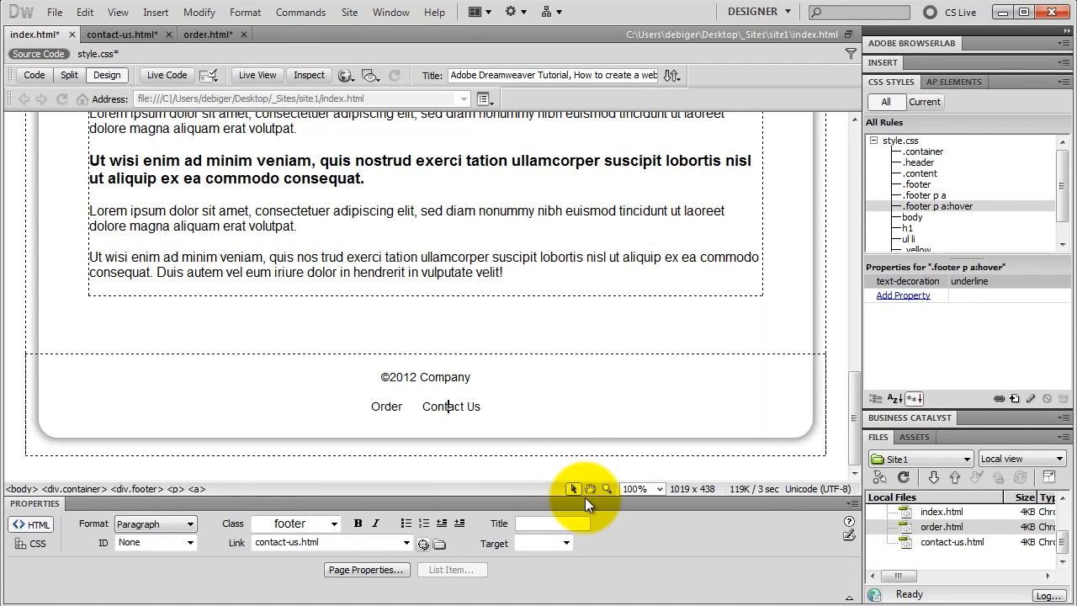
- Preview index.html in Live View to check the hover style of the footer links
click(259, 76)
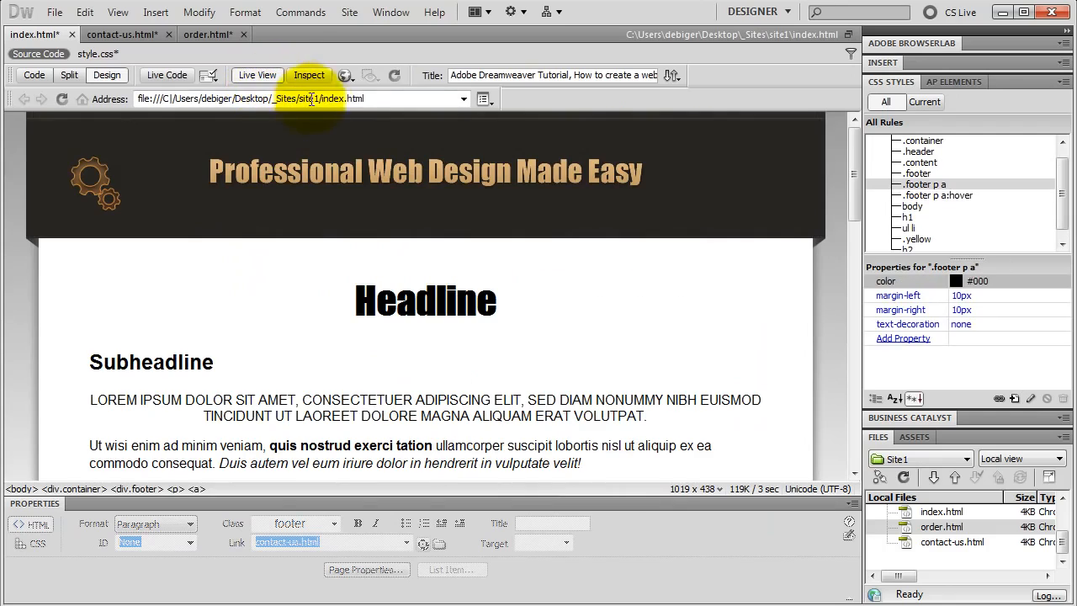
click(423, 303)
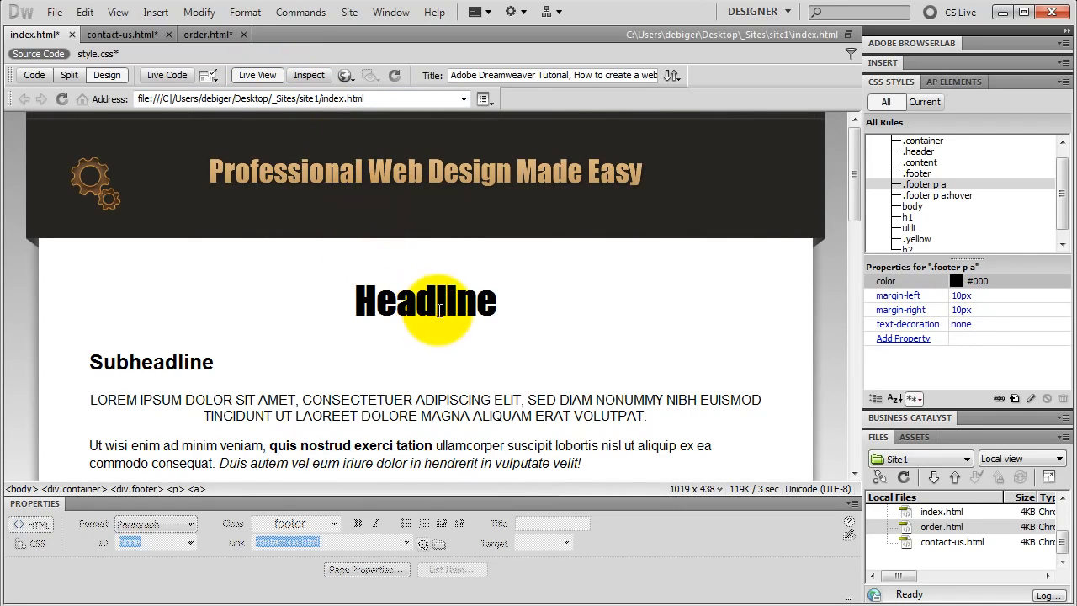
scroll(427, 356, down, 3)
scroll(431, 354, down, 7)
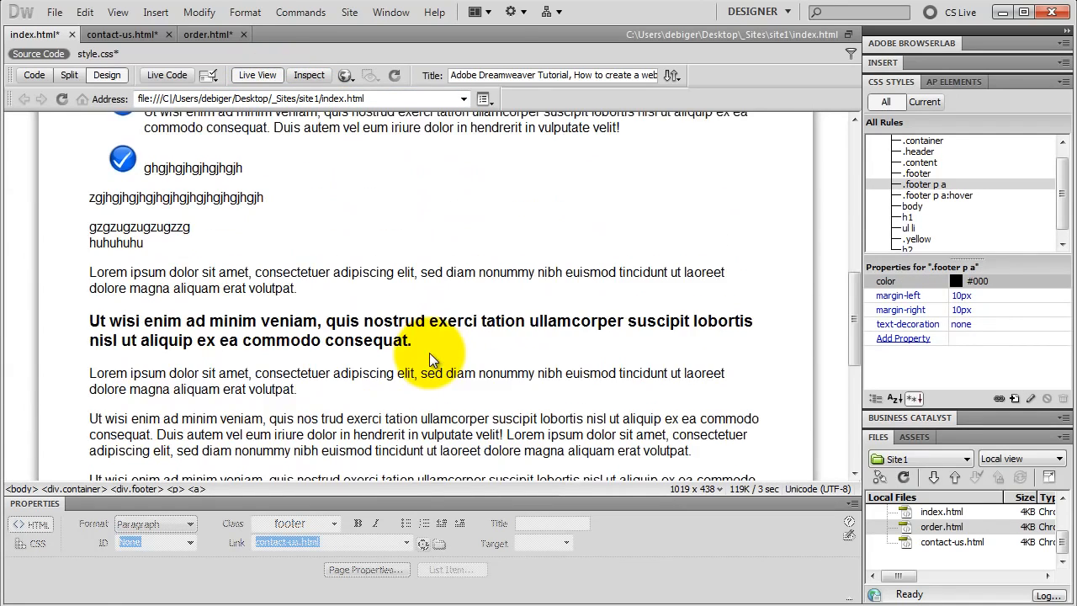